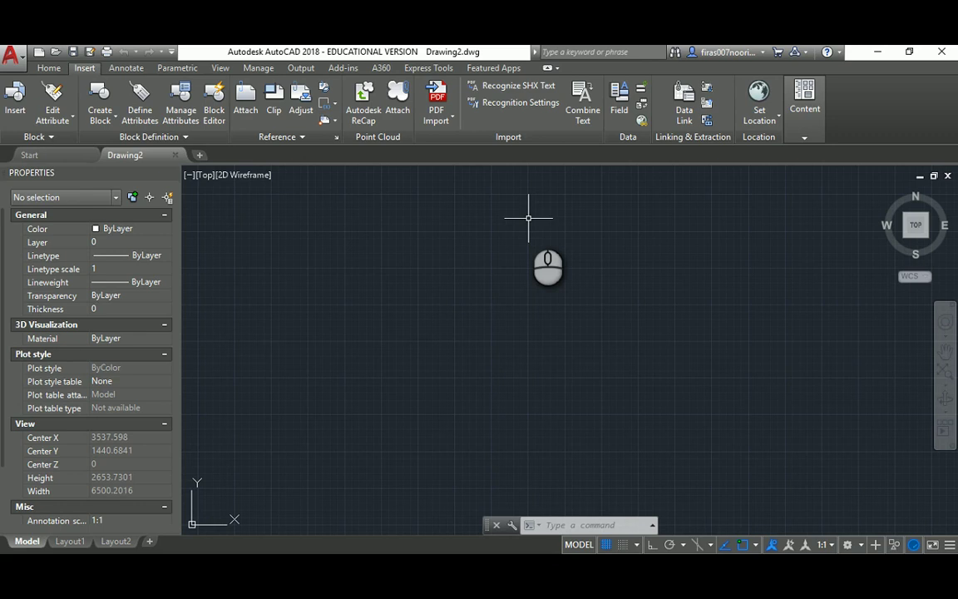
Step: Open the Layer Properties Manager, widen it and narrow its filter area to show more layer columns
{"action": "type", "text": "LA"}
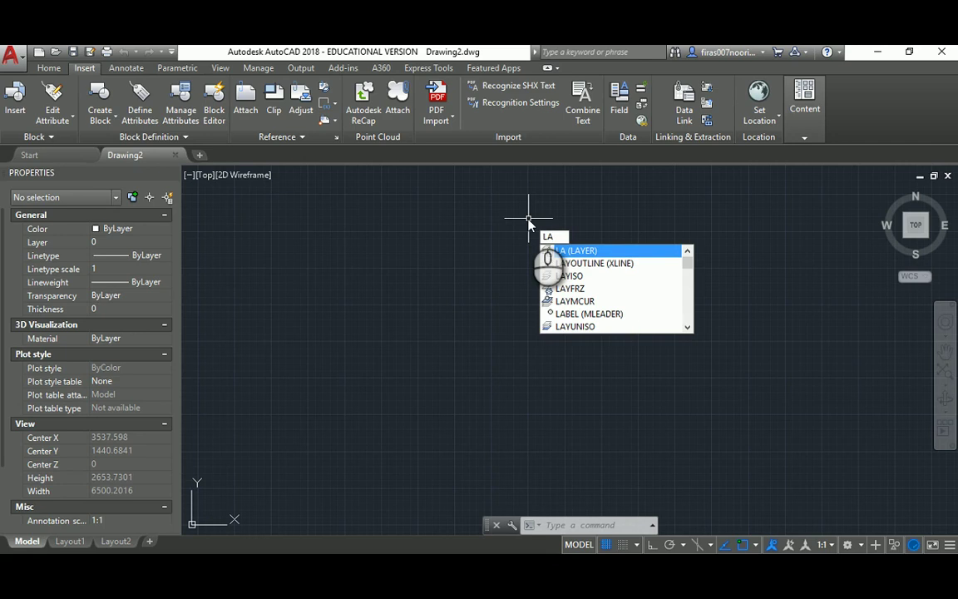
{"action": "key", "text": "Return"}
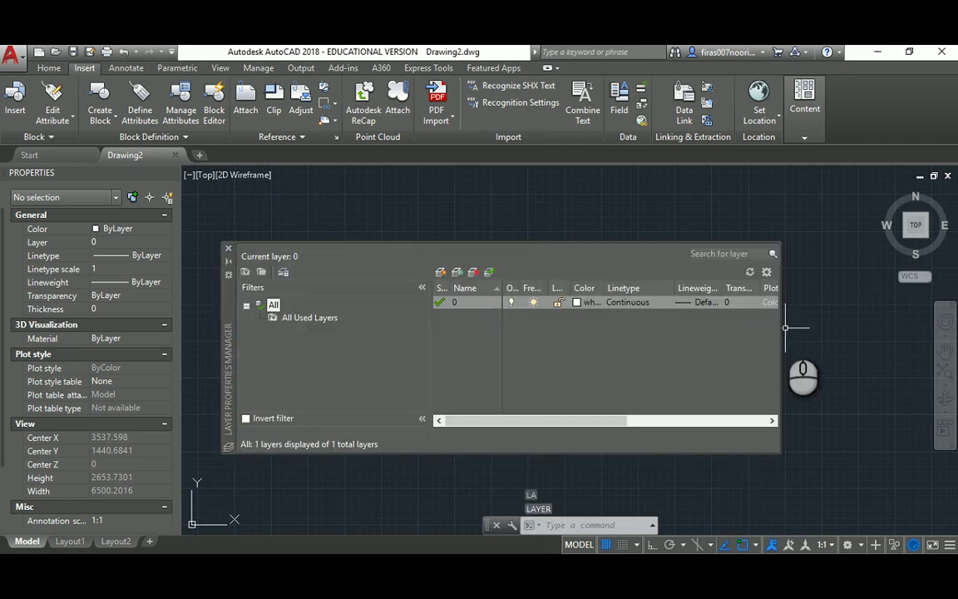
{"action": "left_click_drag", "start_coordinate": [783, 327], "coordinate": [897, 326]}
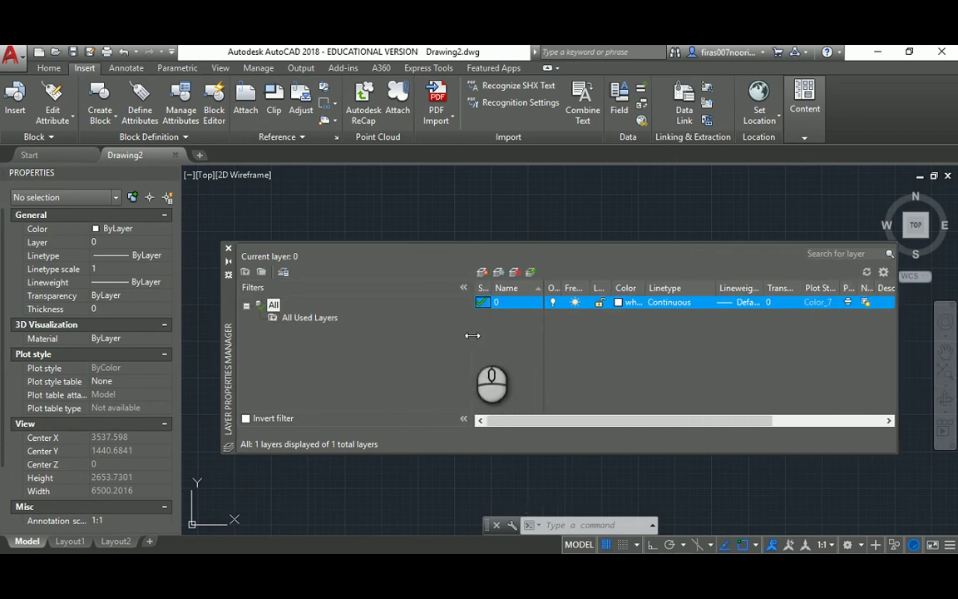
{"action": "left_click_drag", "start_coordinate": [473, 334], "coordinate": [373, 333]}
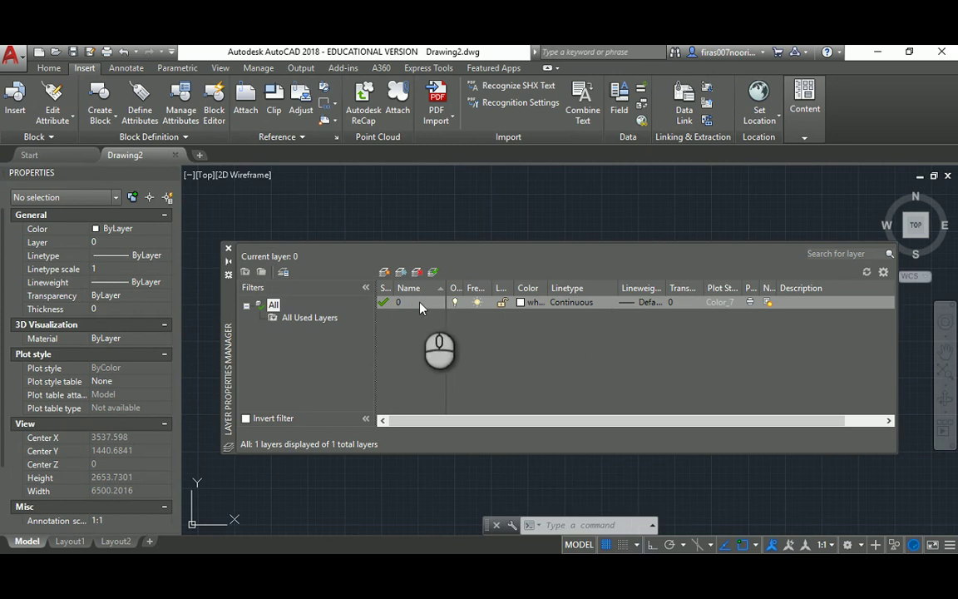
Step: Create a layer named Walls with the color yellow and make it the current layer
{"action": "left_click", "coordinate": [384, 274]}
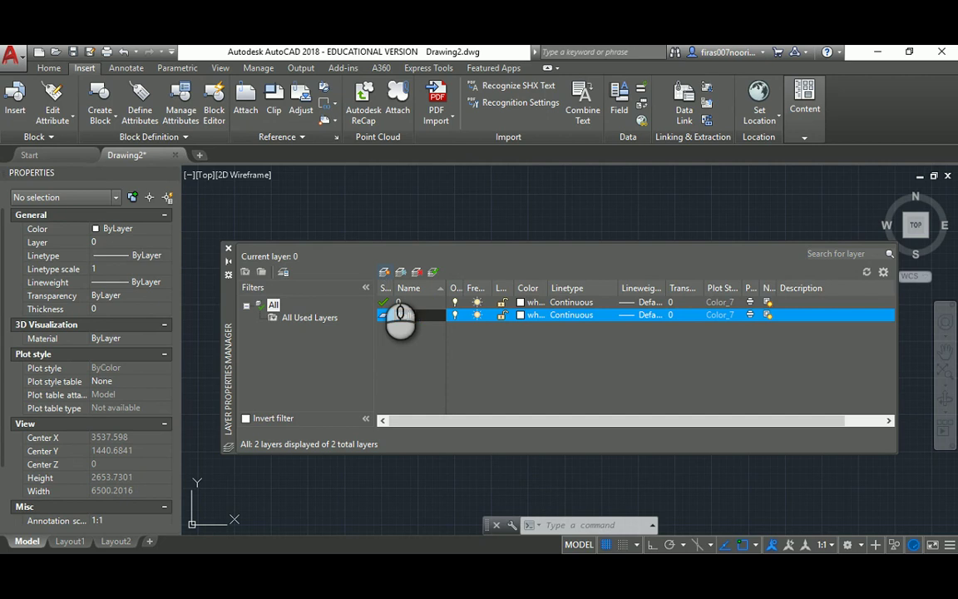
{"action": "left_click", "coordinate": [520, 316]}
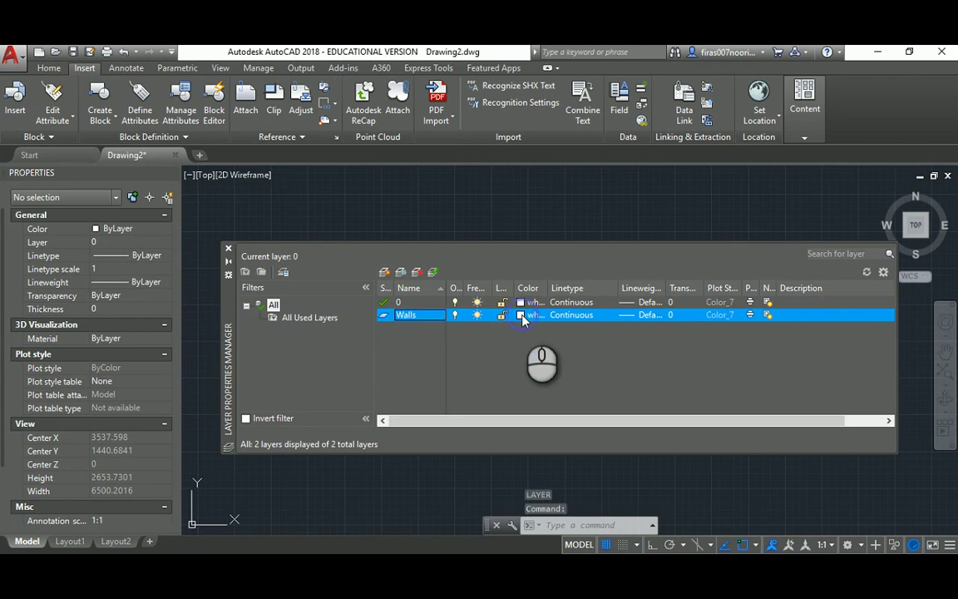
{"action": "left_click", "coordinate": [382, 336]}
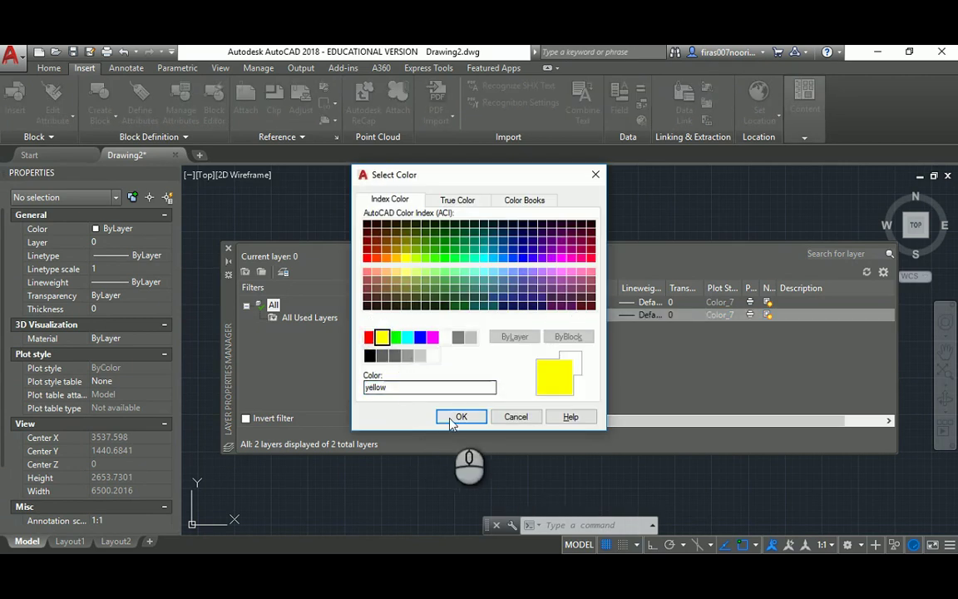
{"action": "left_click", "coordinate": [460, 417]}
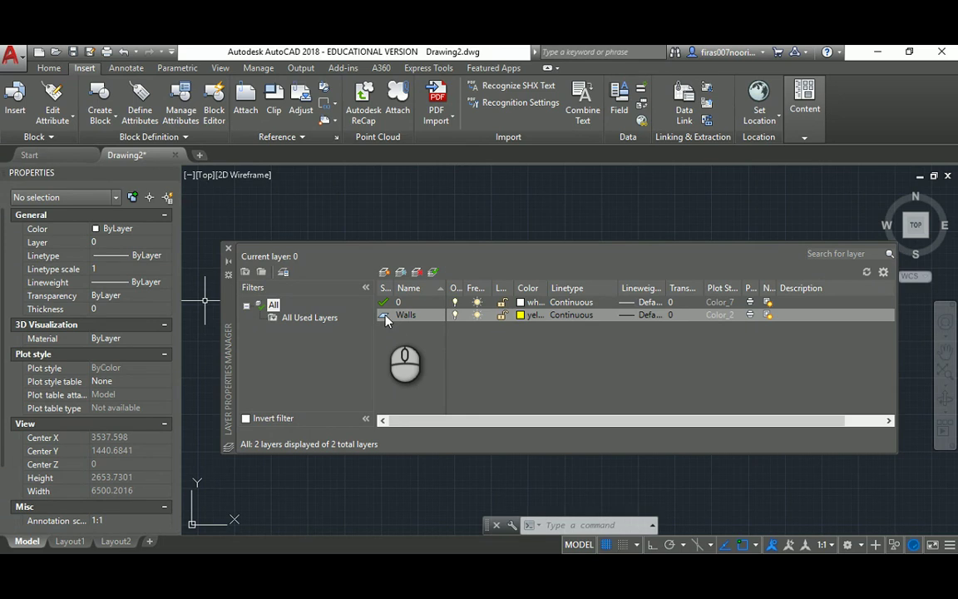
{"action": "left_click", "coordinate": [434, 275]}
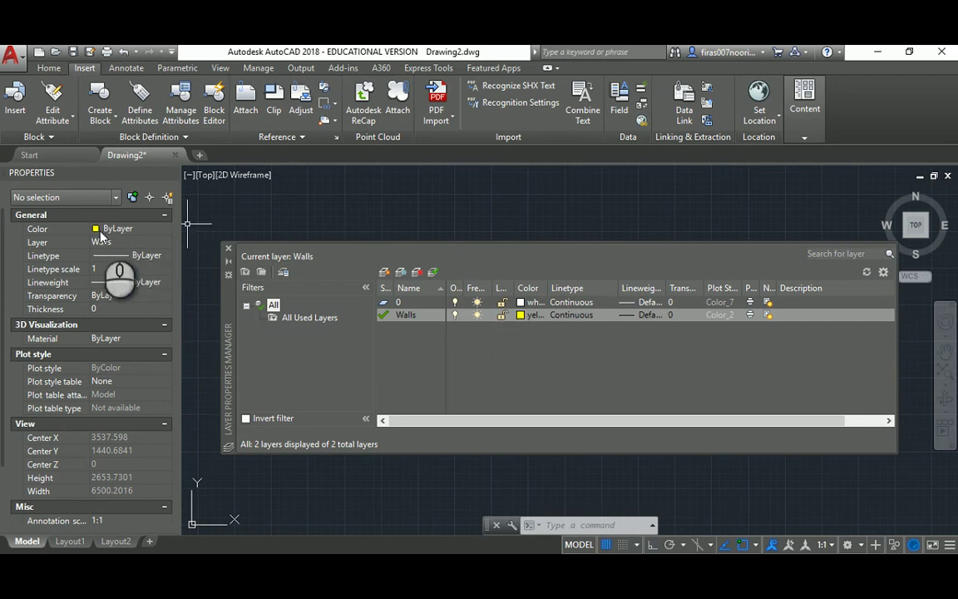
Step: Set the current object color to ByLayer in the drawing's general properties
{"action": "left_click", "coordinate": [137, 229]}
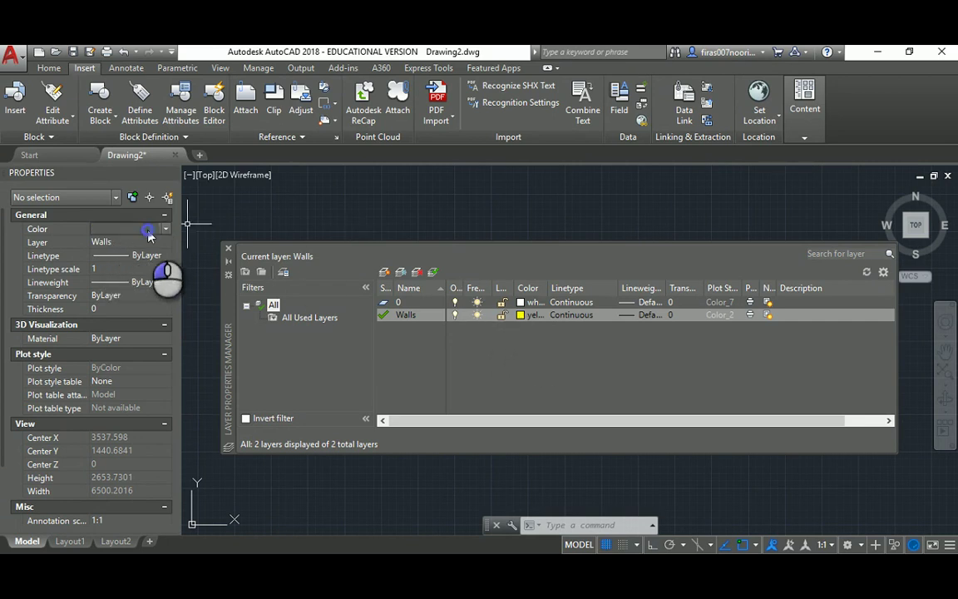
{"action": "left_click", "coordinate": [148, 229]}
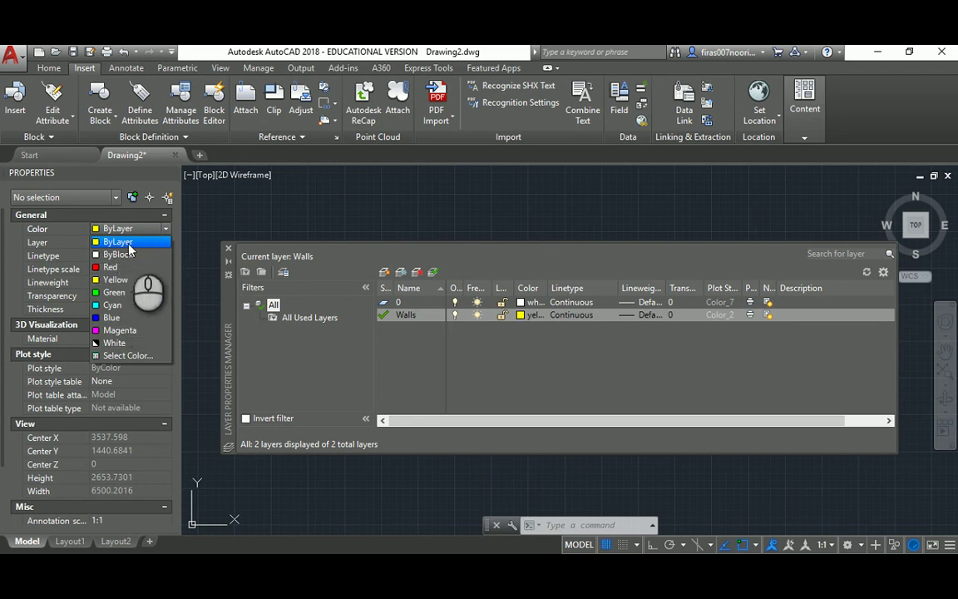
{"action": "left_click", "coordinate": [131, 243]}
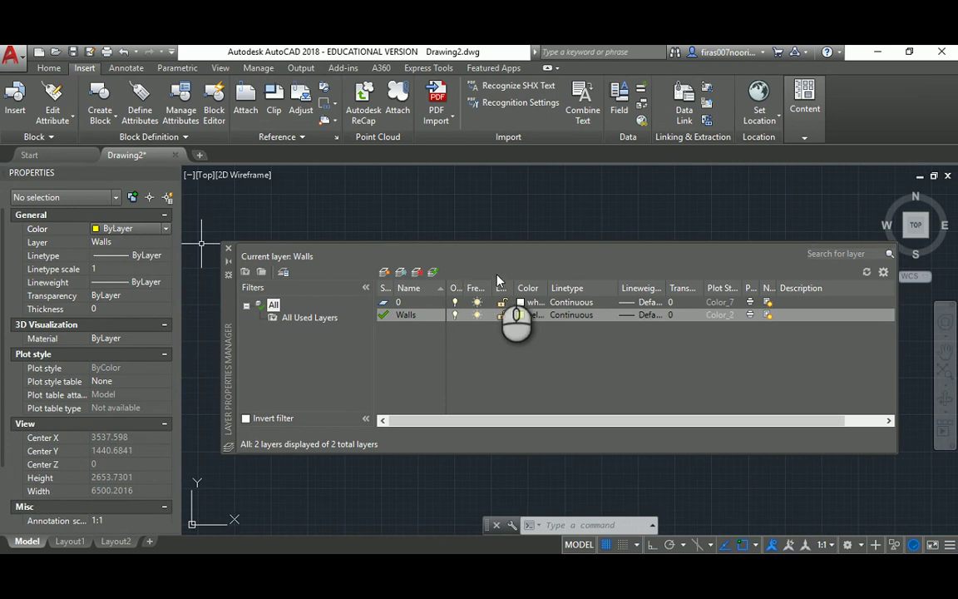
{"action": "left_click", "coordinate": [335, 202]}
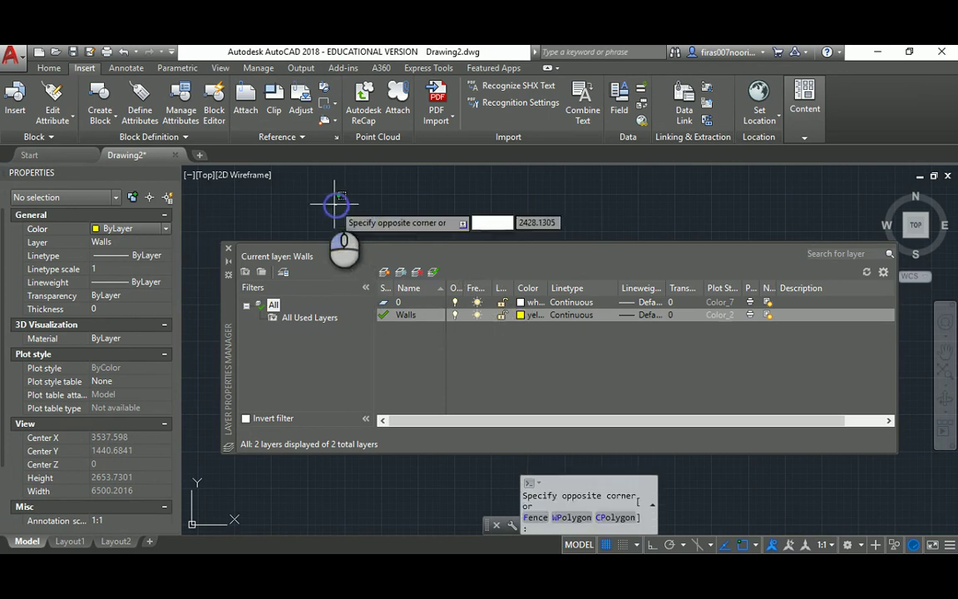
{"action": "left_click", "coordinate": [308, 193]}
{"action": "left_click", "coordinate": [423, 211]}
{"action": "left_click", "coordinate": [331, 192]}
{"action": "left_click", "coordinate": [445, 198]}
{"action": "left_click", "coordinate": [357, 205]}
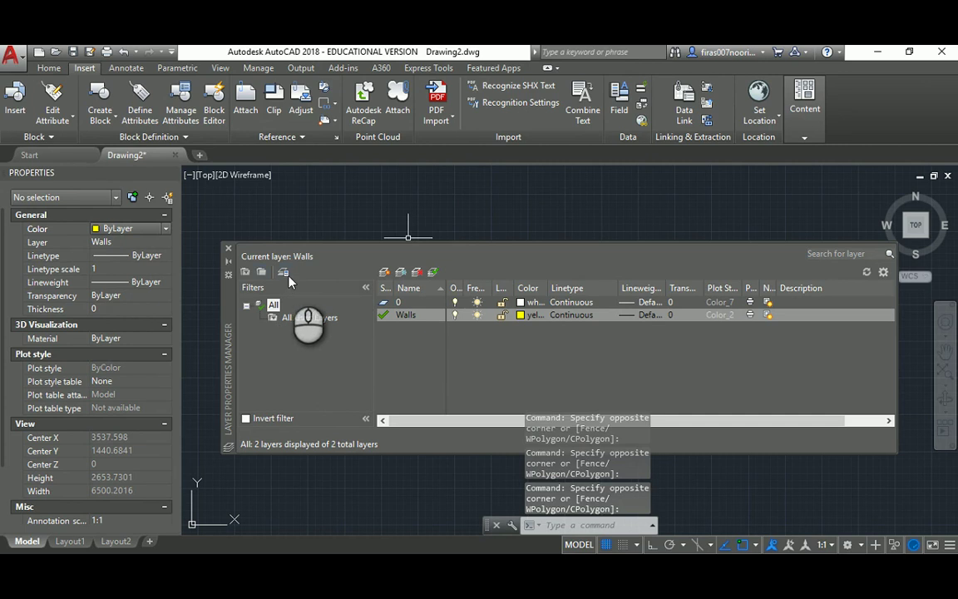
Step: Move the Layer Properties Manager slightly upward and close it
{"action": "left_click", "coordinate": [229, 306]}
{"action": "left_click_drag", "start_coordinate": [231, 296], "coordinate": [226, 262]}
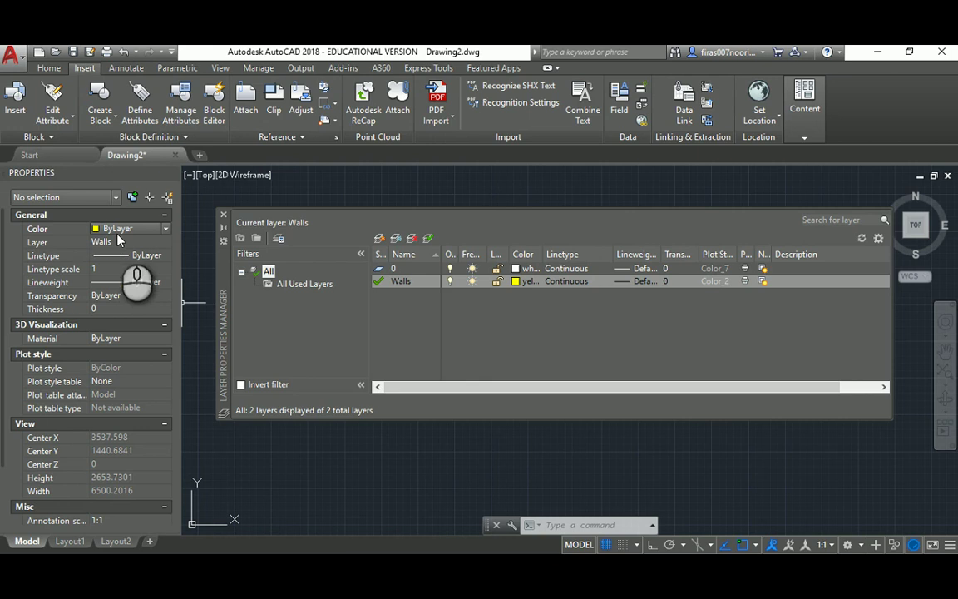
{"action": "left_click", "coordinate": [222, 215]}
{"action": "type", "text": "l"}
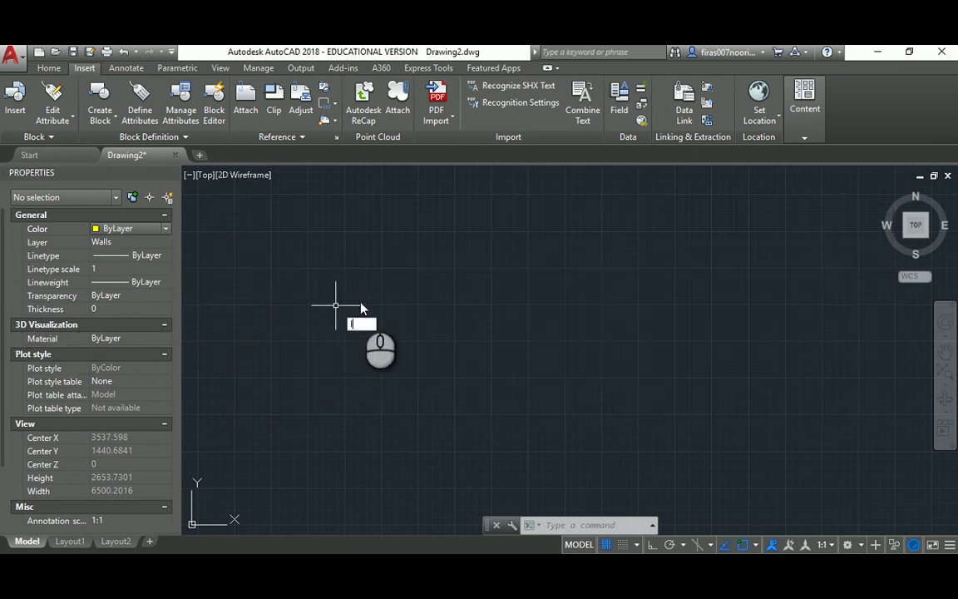
{"action": "key", "text": "Return"}
{"action": "key", "text": "Escape"}
{"action": "key", "text": "Escape"}
Step: Review the drawing units settings, including the insertion scale, and accept them
{"action": "type", "text": "un"}
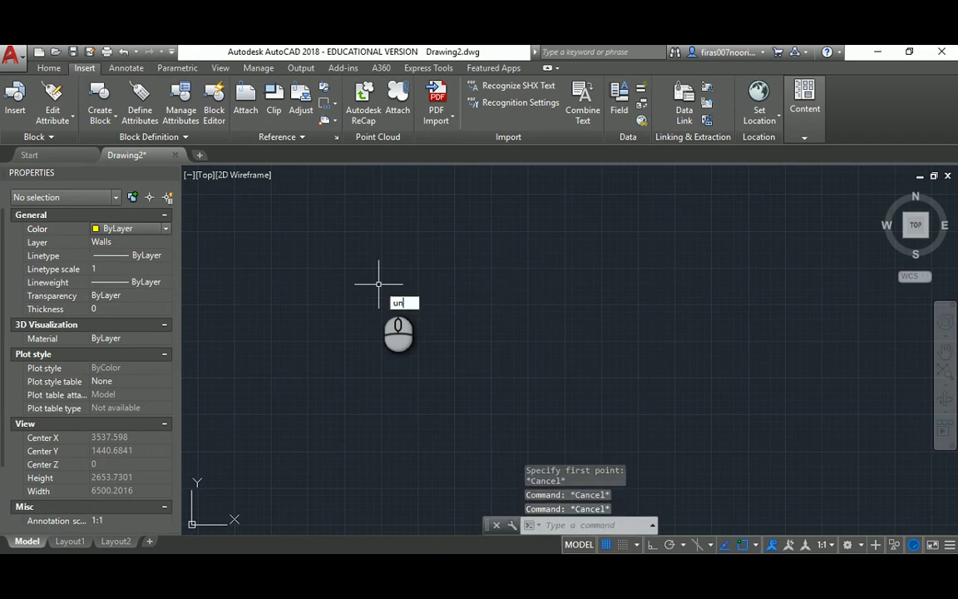
{"action": "key", "text": "Return"}
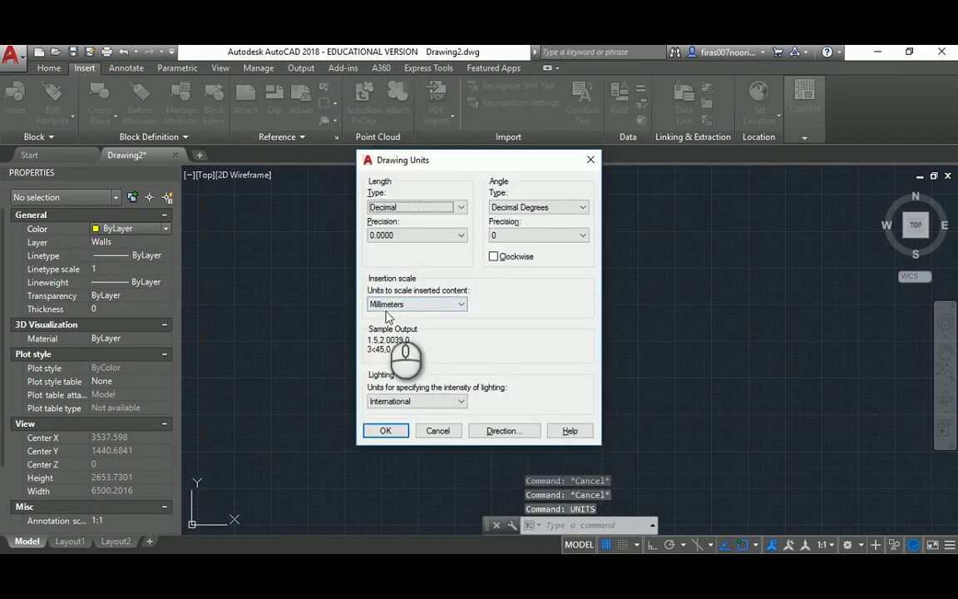
{"action": "left_click", "coordinate": [386, 430]}
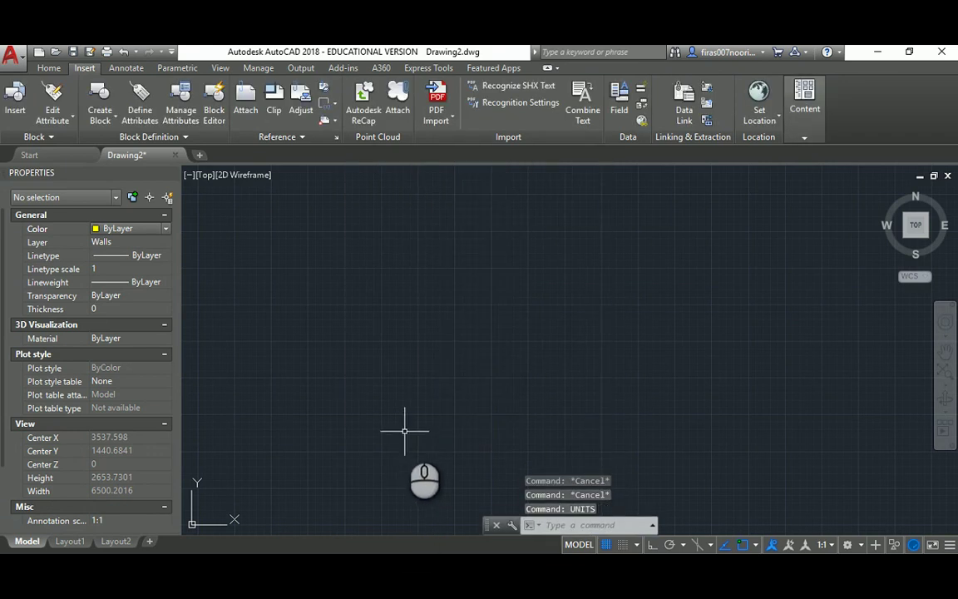
Step: Draw the upper side of the wall outline as a 5000 mm horizontal line with Ortho mode on
{"action": "type", "text": "l"}
{"action": "key", "text": "Return"}
{"action": "left_click", "coordinate": [346, 278]}
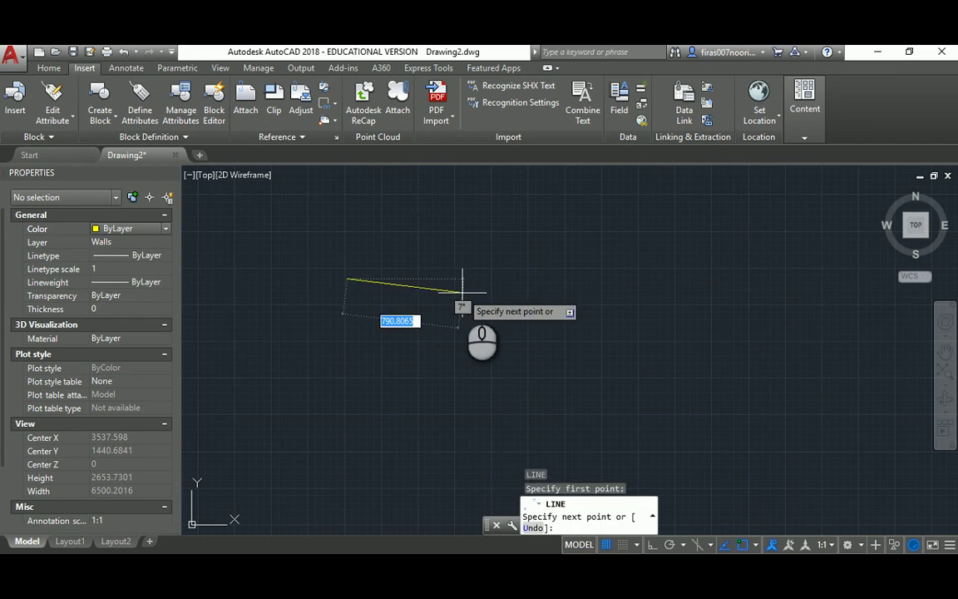
{"action": "key", "text": "F8"}
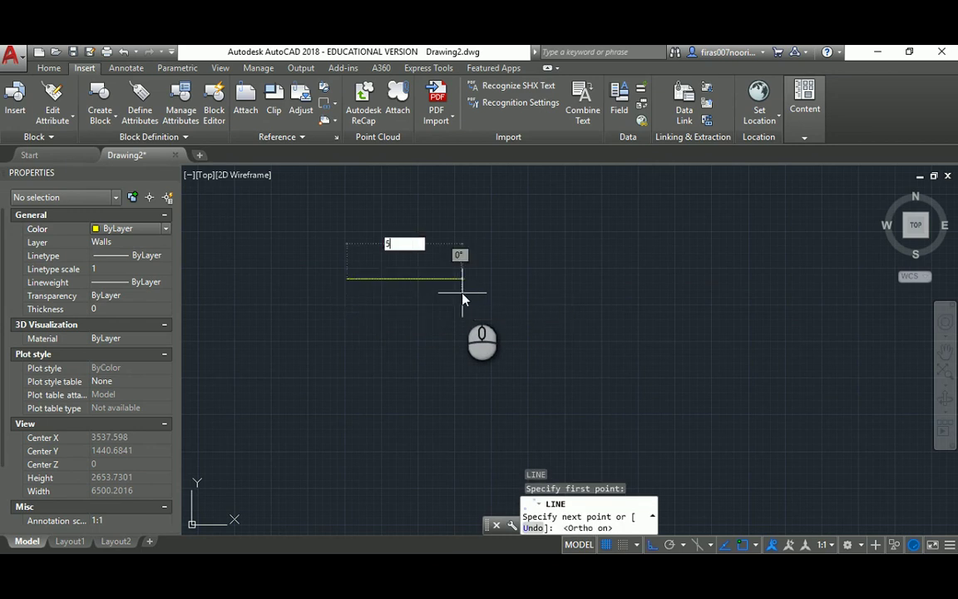
{"action": "type", "text": "5000"}
{"action": "key", "text": "Return"}
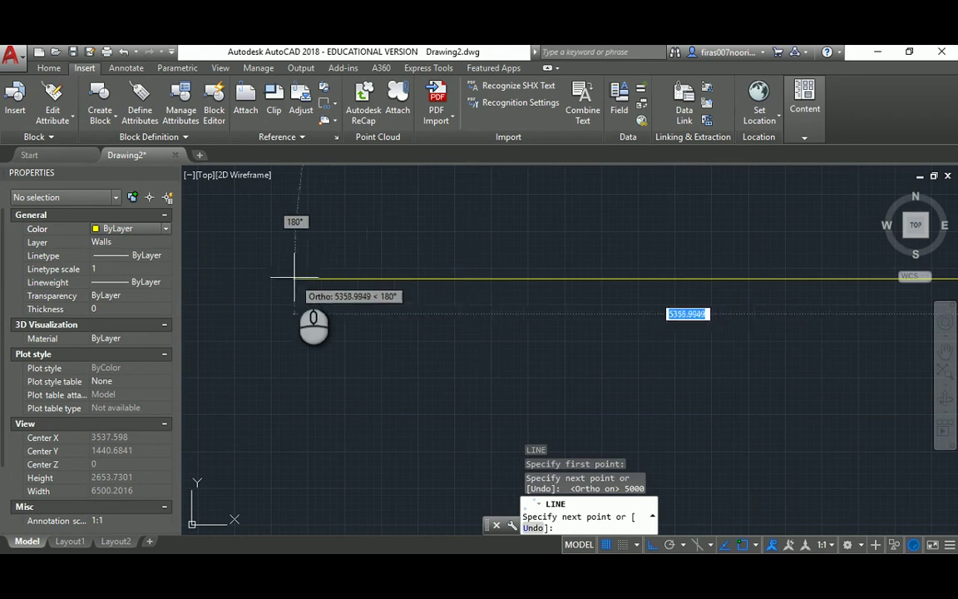
Step: Continue the outline 5000 mm downward and 5000 mm back to the left, and close it into a square
{"action": "scroll", "coordinate": [312, 264], "scroll_direction": "down", "scroll_amount": 4}
{"action": "type", "text": "5"}
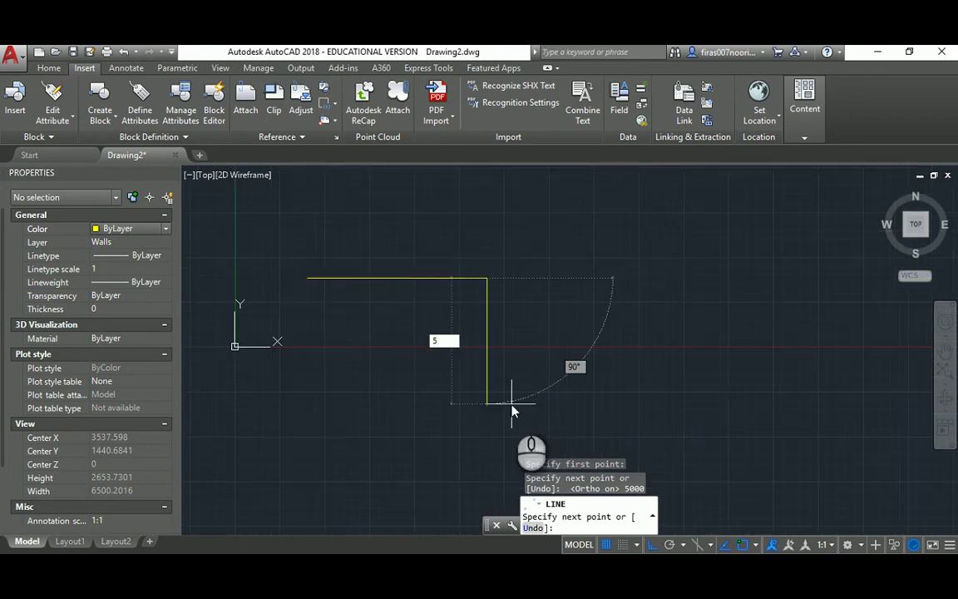
{"action": "type", "text": "000"}
{"action": "key", "text": "Return"}
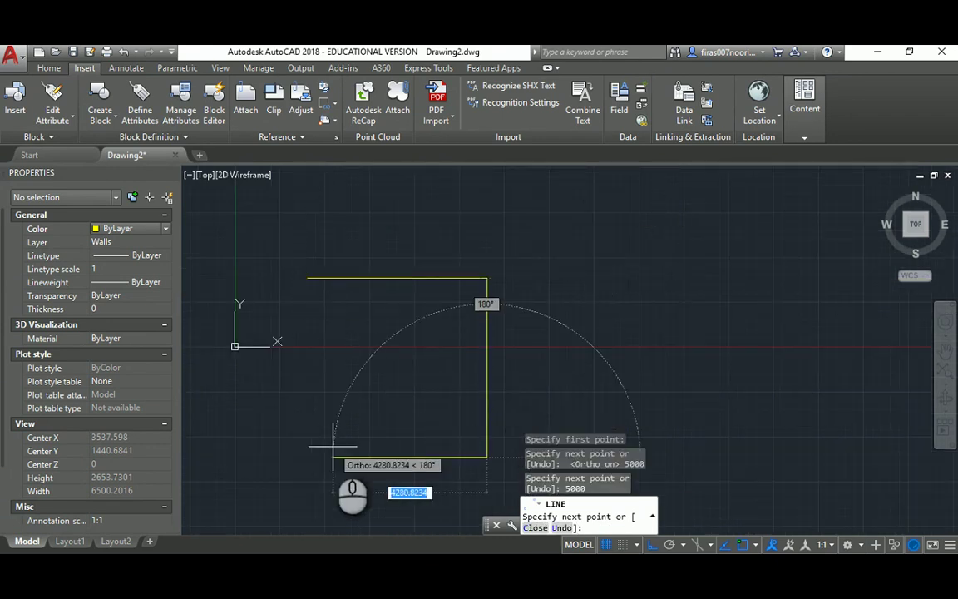
{"action": "type", "text": "5000"}
{"action": "key", "text": "Return"}
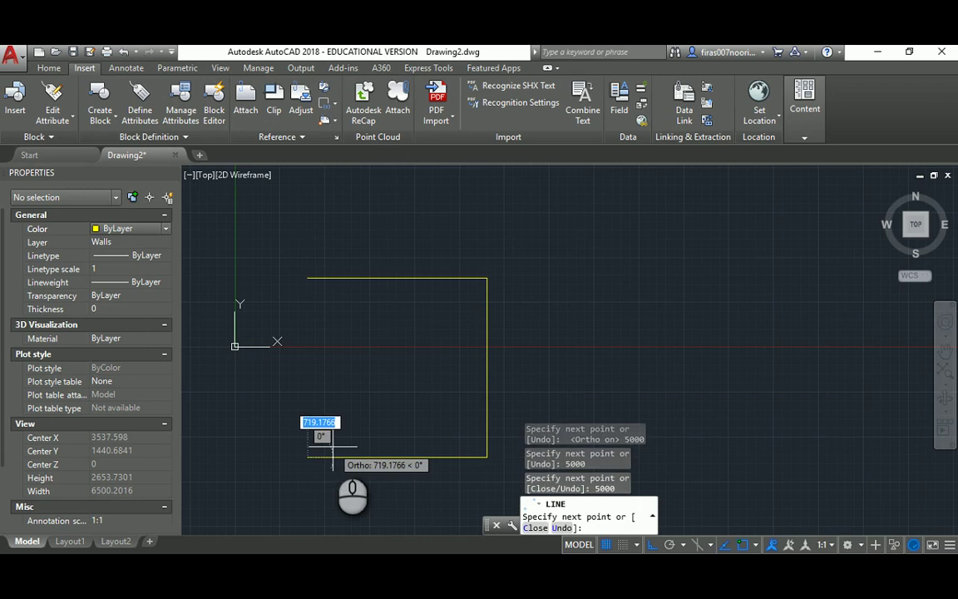
{"action": "type", "text": "c"}
{"action": "key", "text": "Return"}
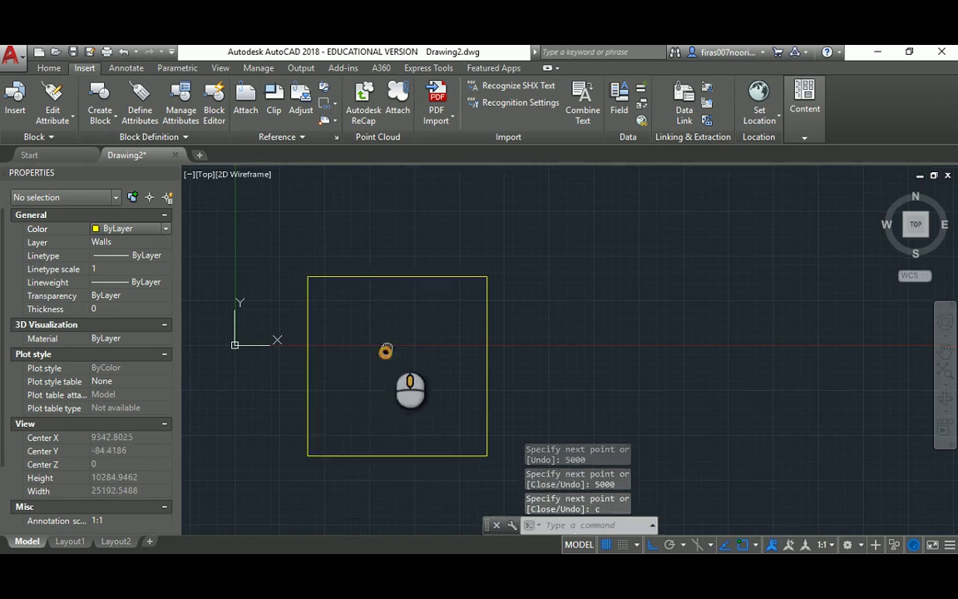
Step: Offset the top and right sides of the square inward by 300 mm
{"action": "mouse_move", "coordinate": [385, 348]}
{"action": "middle_mouse_down"}
{"action": "mouse_move", "coordinate": [408, 316]}
{"action": "mouse_move", "coordinate": [361, 325]}
{"action": "mouse_move", "coordinate": [386, 326]}
{"action": "middle_mouse_up"}
{"action": "scroll", "coordinate": [408, 317], "scroll_direction": "up", "scroll_amount": 2}
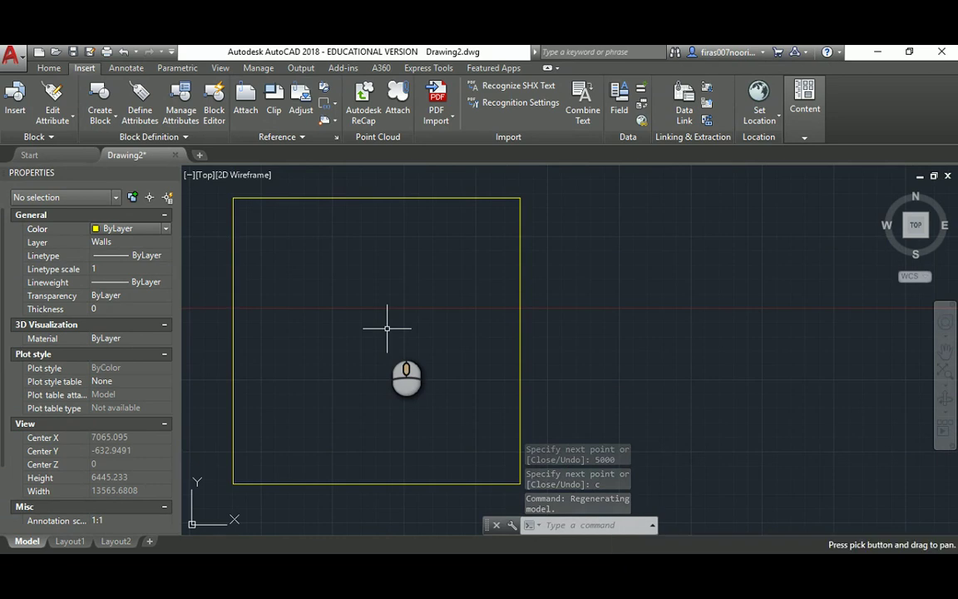
{"action": "type", "text": "o"}
{"action": "key", "text": "Return"}
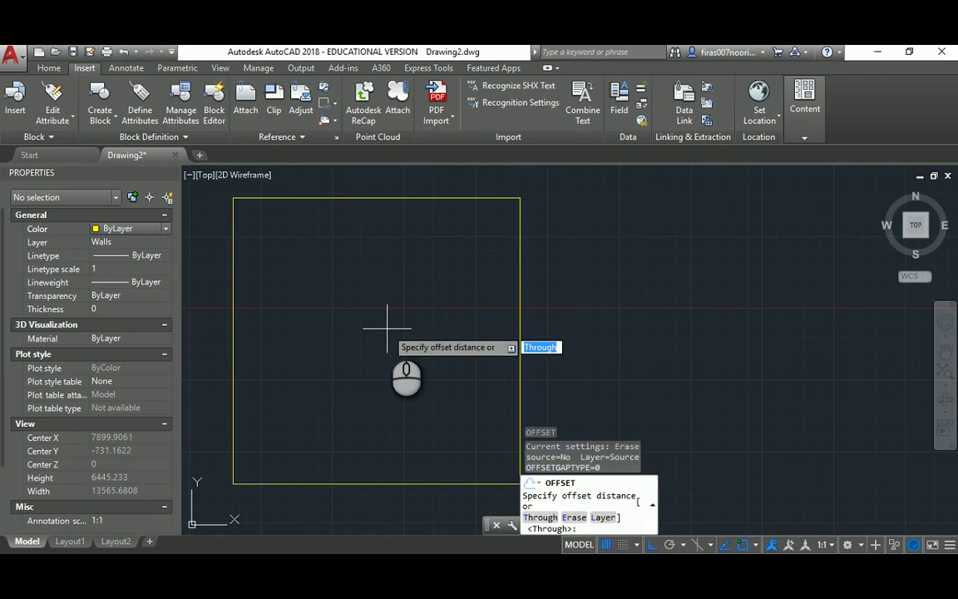
{"action": "type", "text": "300"}
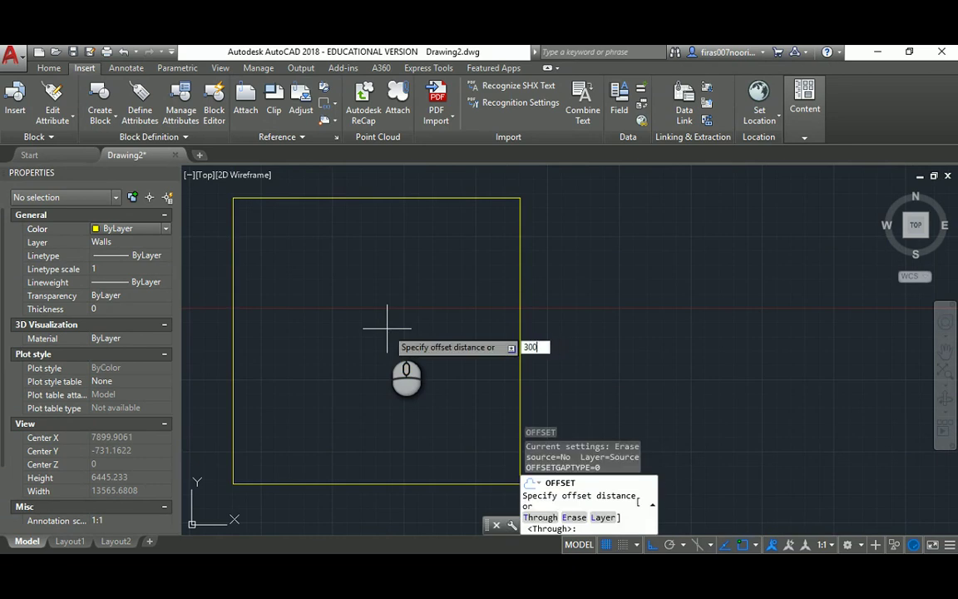
{"action": "key", "text": "Return"}
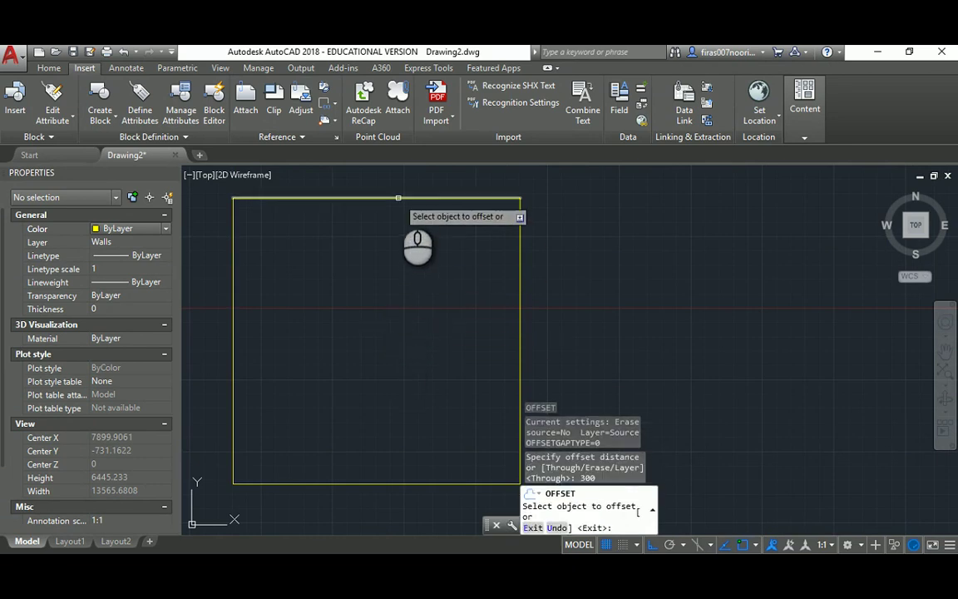
{"action": "left_click", "coordinate": [398, 199]}
{"action": "left_click", "coordinate": [516, 242]}
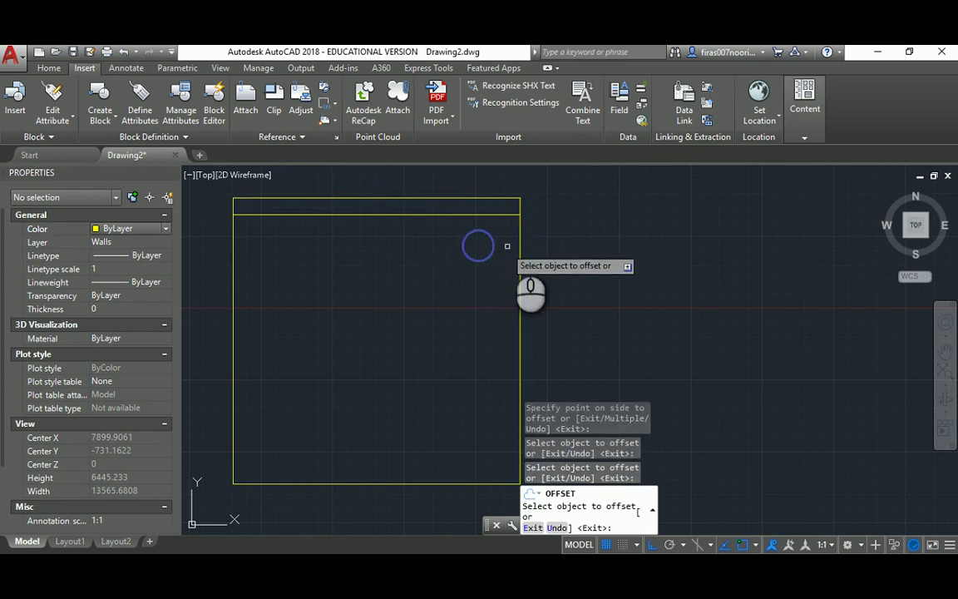
{"action": "left_click", "coordinate": [520, 239]}
{"action": "left_click", "coordinate": [284, 272]}
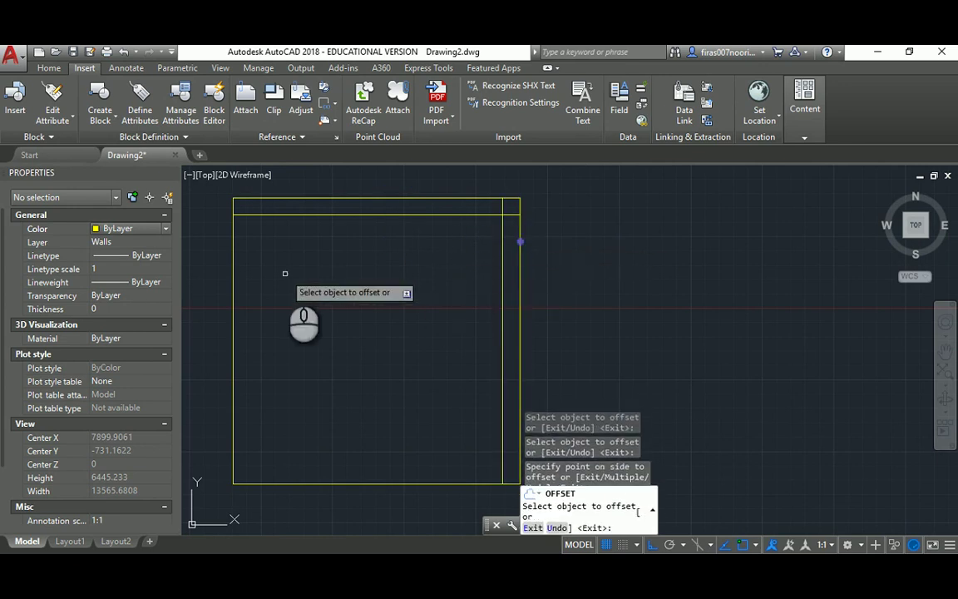
Step: Offset the left and bottom sides of the square inward by 300 mm and end the Offset command
{"action": "left_click", "coordinate": [233, 281]}
{"action": "left_click", "coordinate": [275, 325]}
{"action": "left_click", "coordinate": [295, 482]}
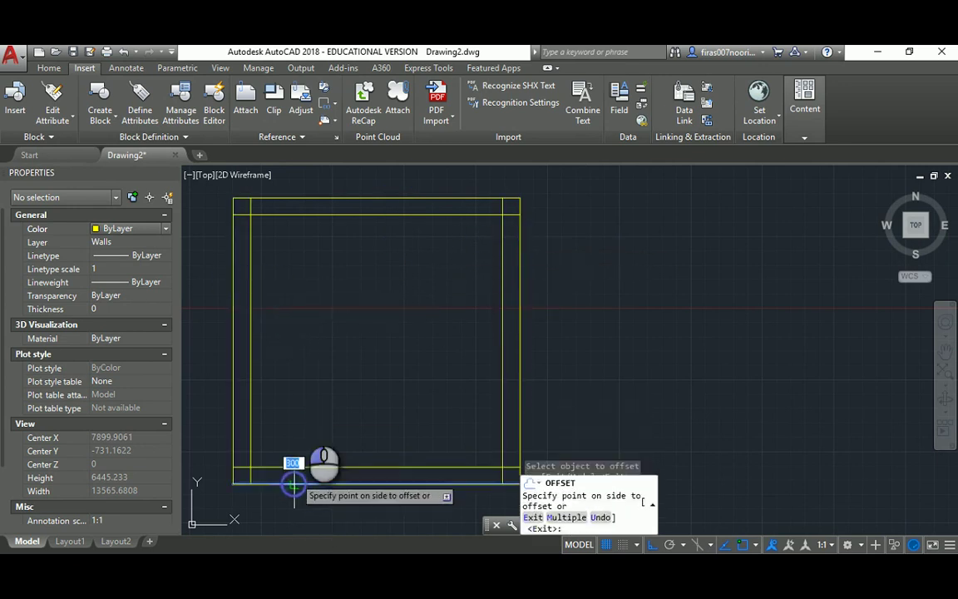
{"action": "left_click", "coordinate": [283, 391]}
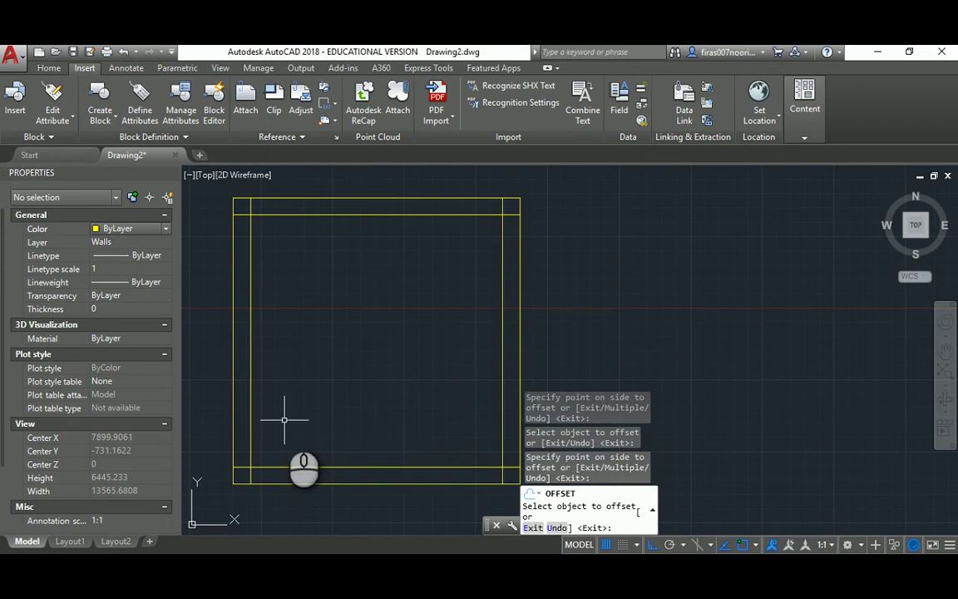
{"action": "key", "text": "Escape"}
{"action": "key", "text": "Escape"}
Step: Fillet the two lower inner wall corners with zero radius so the offset lines meet
{"action": "type", "text": "f"}
{"action": "key", "text": "Return"}
{"action": "left_click", "coordinate": [250, 440]}
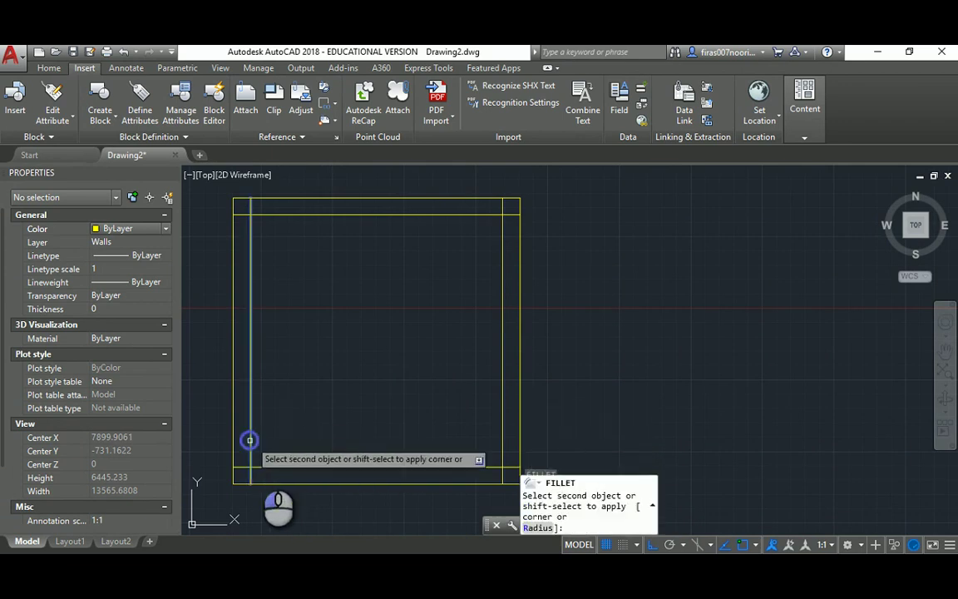
{"action": "left_click", "coordinate": [264, 467]}
{"action": "key", "text": "Return"}
{"action": "left_click", "coordinate": [268, 466]}
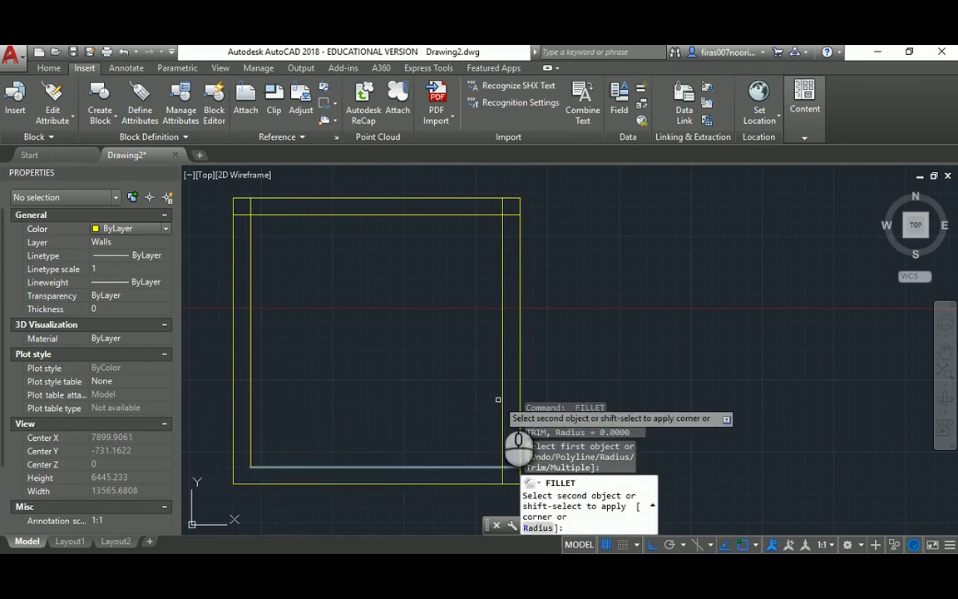
{"action": "left_click", "coordinate": [501, 398]}
Step: Fillet the two upper inner wall corners with zero radius to close the inner square
{"action": "key", "text": "Return"}
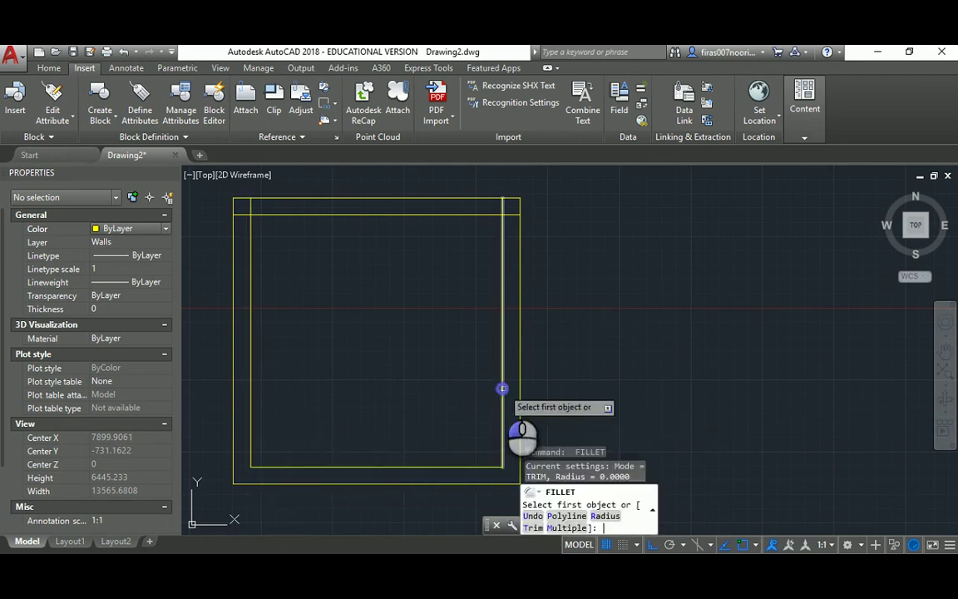
{"action": "left_click", "coordinate": [437, 215]}
{"action": "left_click", "coordinate": [503, 233]}
{"action": "key", "text": "Return"}
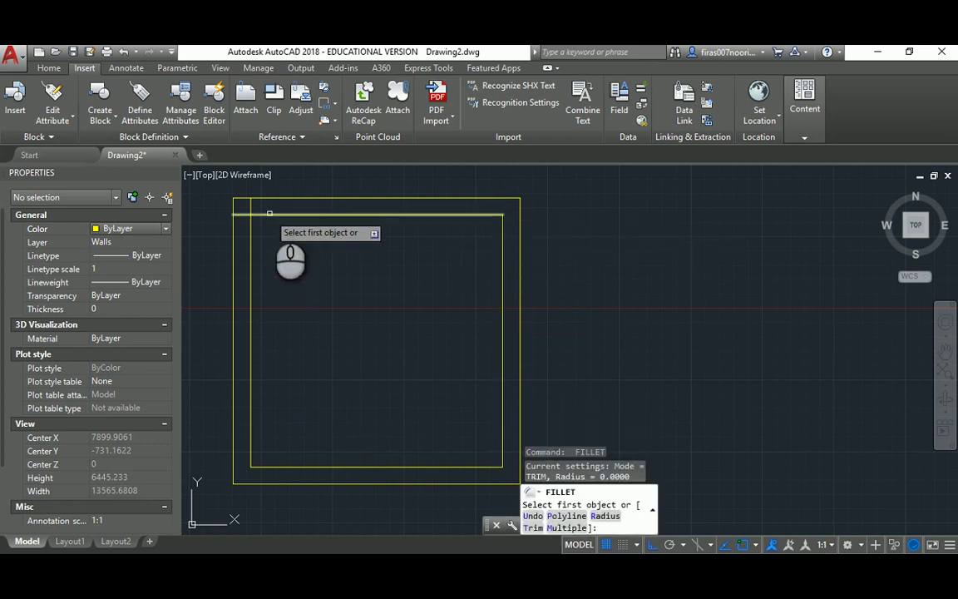
{"action": "left_click", "coordinate": [250, 220]}
{"action": "key", "text": "Escape"}
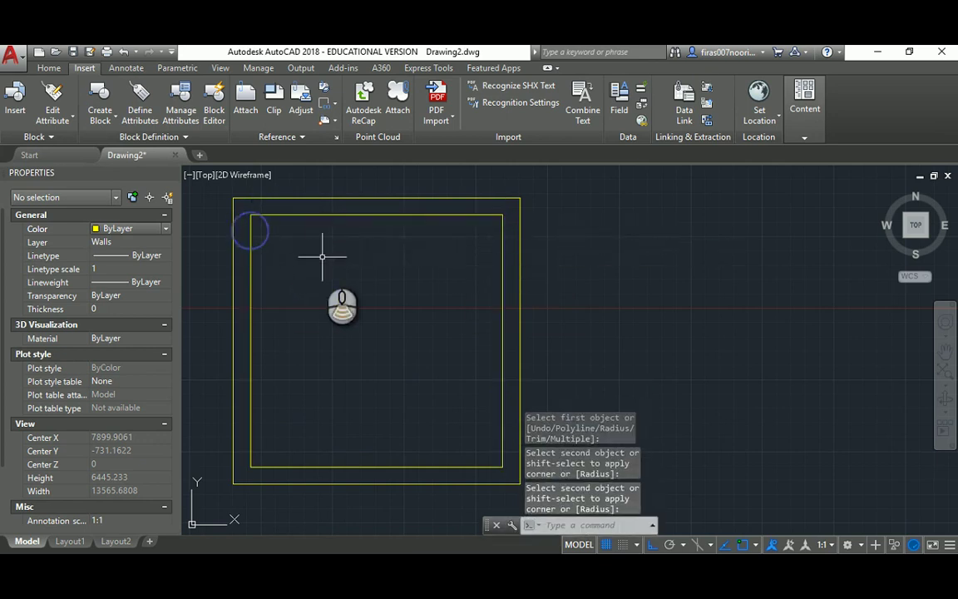
Step: Offset the outer left wall line 1000 mm into the room, and offset the new line another 1000 mm in the same direction
{"action": "scroll", "coordinate": [321, 254], "scroll_direction": "down", "scroll_amount": 2}
{"action": "middle_click_drag", "start_coordinate": [321, 257], "coordinate": [374, 252]}
{"action": "scroll", "coordinate": [366, 256], "scroll_direction": "up", "scroll_amount": 2}
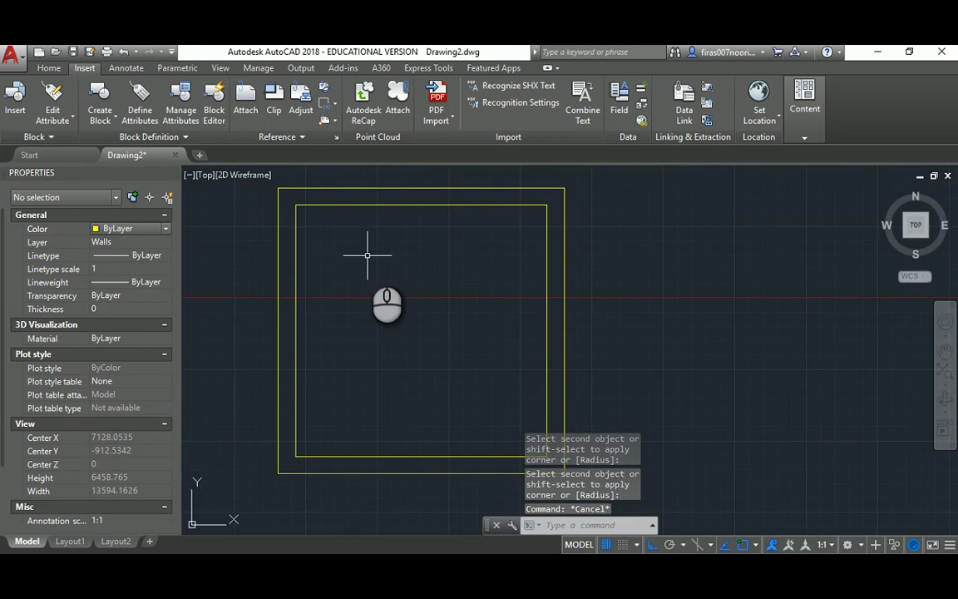
{"action": "middle_click_drag", "start_coordinate": [407, 291], "coordinate": [368, 293]}
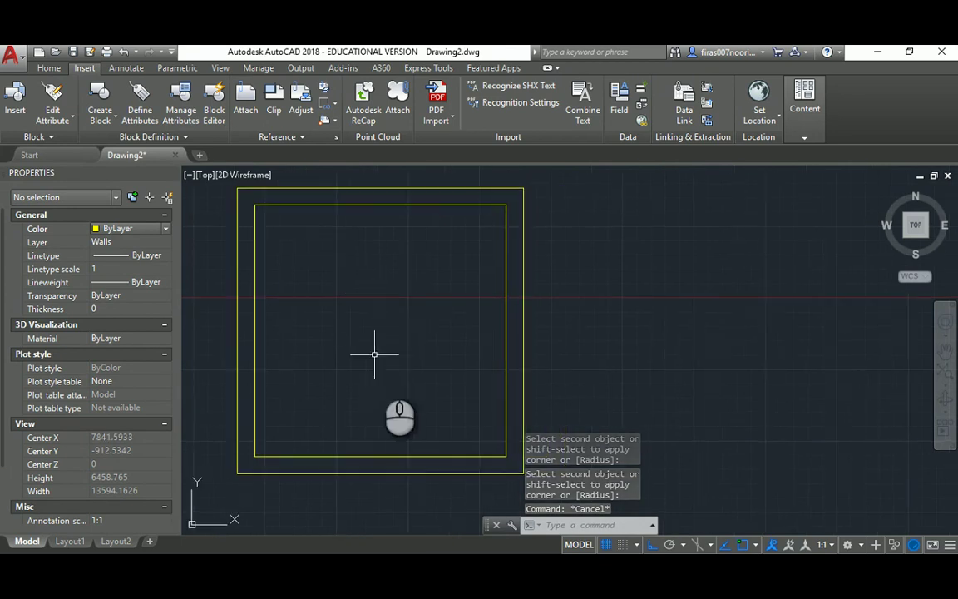
{"action": "type", "text": "o"}
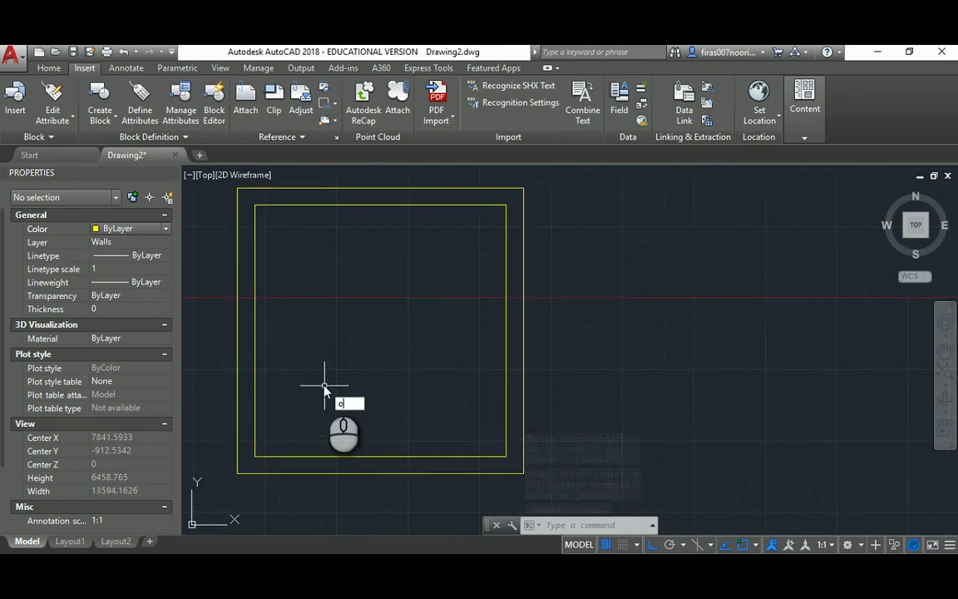
{"action": "key", "text": "Return"}
{"action": "type", "text": "1000"}
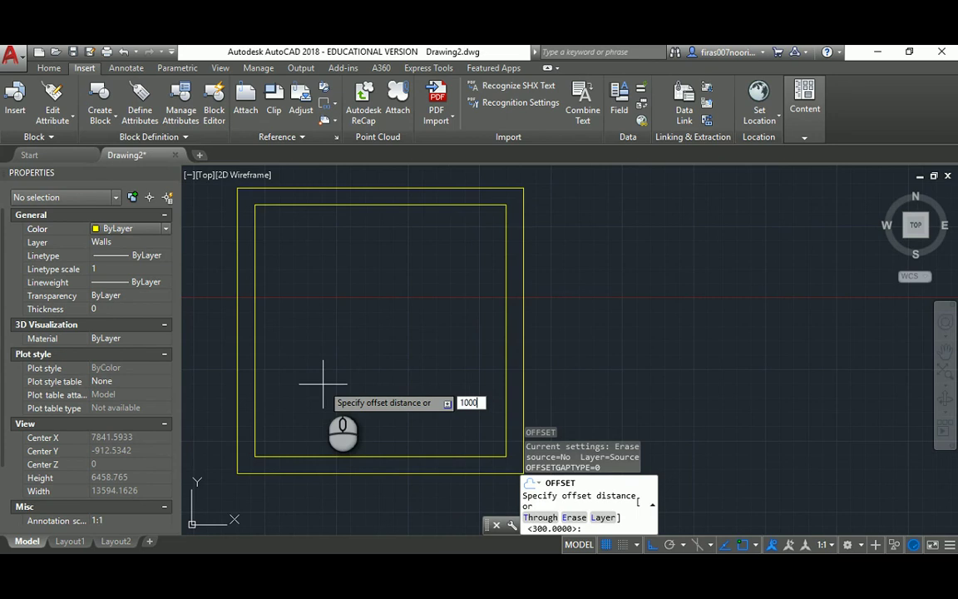
{"action": "key", "text": "Return"}
{"action": "left_click", "coordinate": [237, 418]}
{"action": "left_click", "coordinate": [334, 425]}
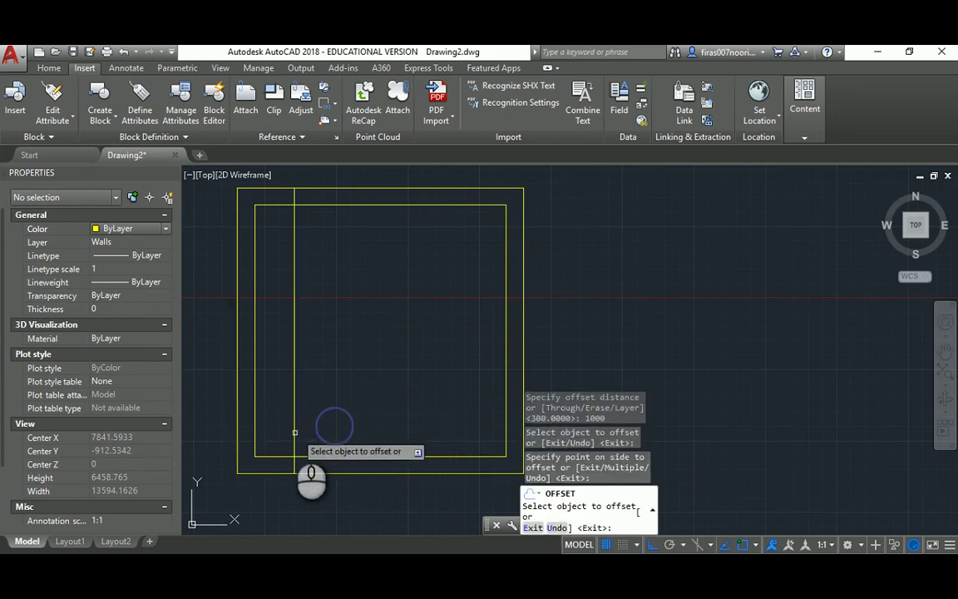
{"action": "left_click", "coordinate": [295, 428]}
{"action": "left_click", "coordinate": [349, 429]}
{"action": "key", "text": "Escape"}
{"action": "key", "text": "Escape"}
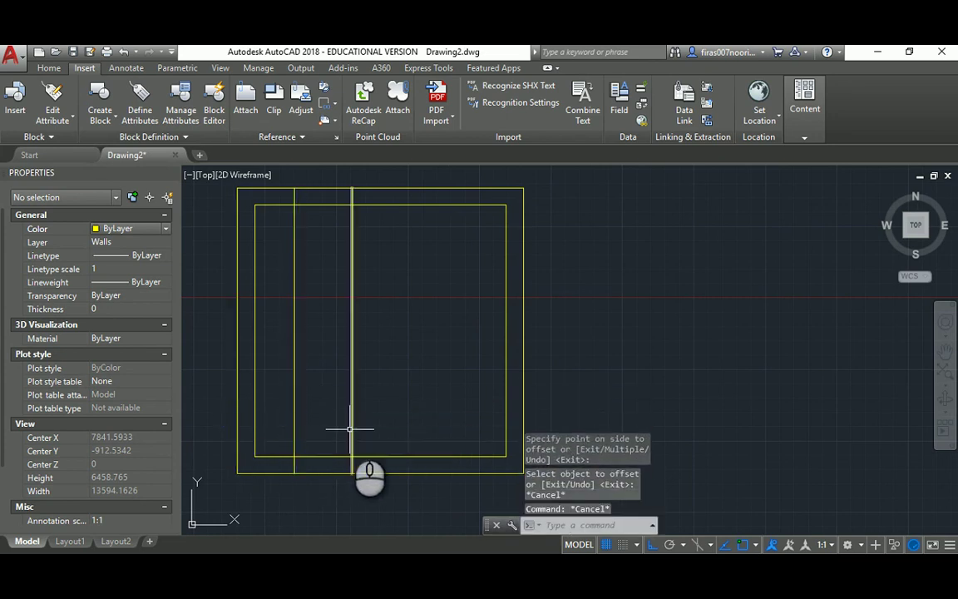
Step: Trim both new vertical lines at the lower wall's inner line, keeping only the short pieces across the wall thickness
{"action": "type", "text": "tr"}
{"action": "key", "text": "Return"}
{"action": "left_click", "coordinate": [335, 456]}
{"action": "key", "text": "Return"}
{"action": "left_click", "coordinate": [380, 403]}
{"action": "left_click", "coordinate": [288, 420]}
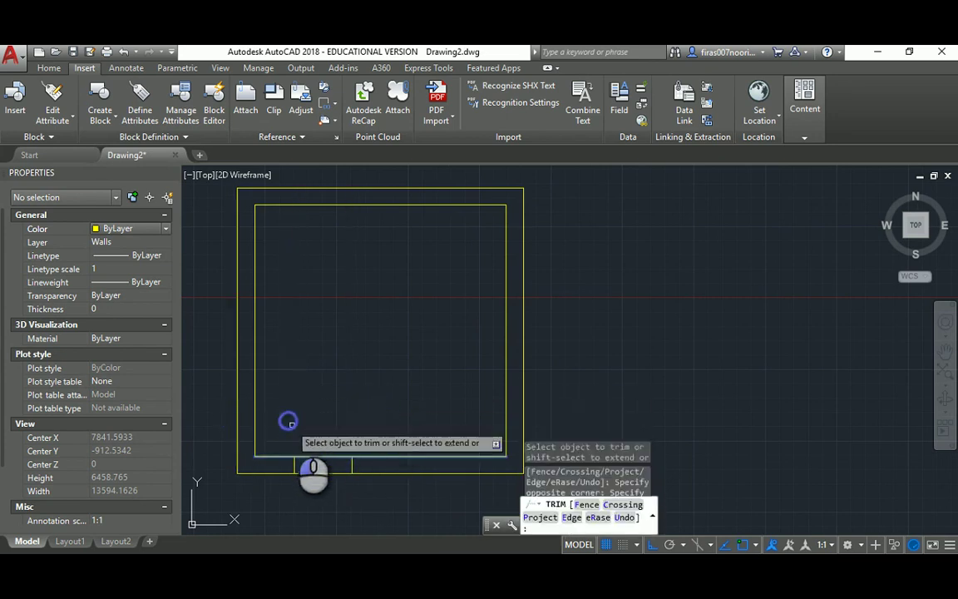
{"action": "key", "text": "Return"}
Step: Trim the lower wall's two horizontal lines between the short cross lines to cut a 1000 mm opening
{"action": "key", "text": "Return"}
{"action": "type", "text": "tr"}
{"action": "key", "text": "Return"}
{"action": "key", "text": "Return"}
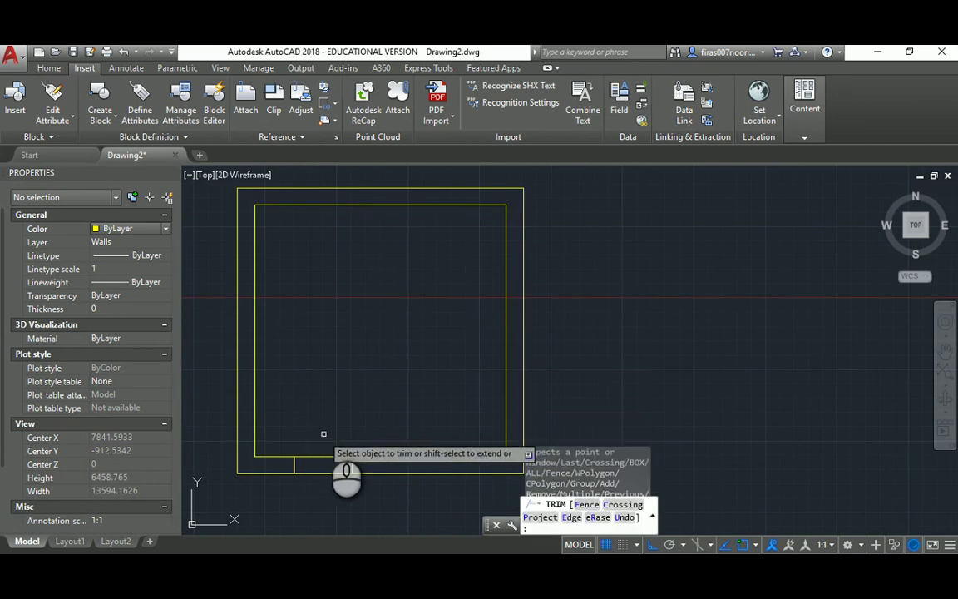
{"action": "left_click", "coordinate": [328, 429]}
{"action": "left_click", "coordinate": [322, 485]}
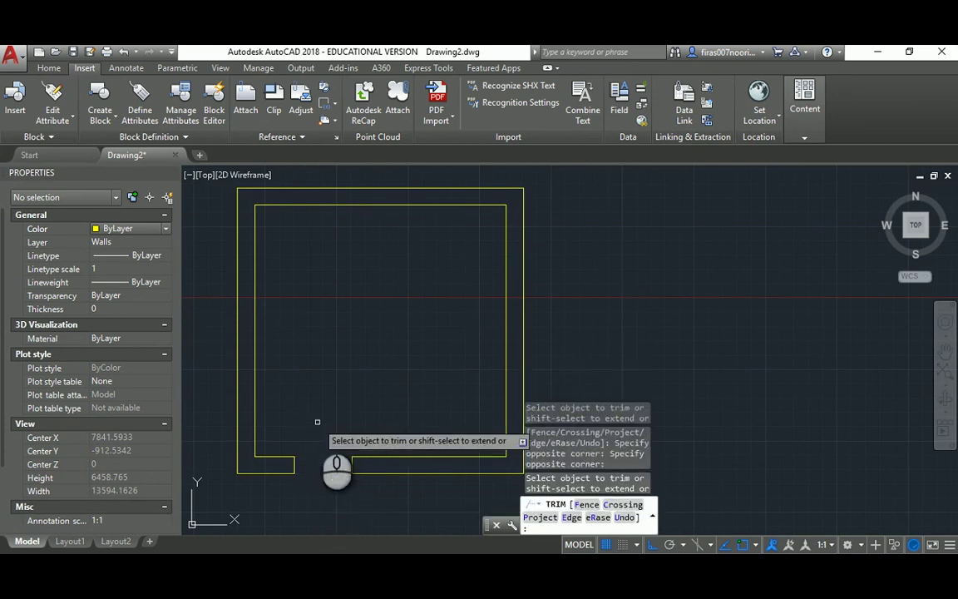
{"action": "middle_click_drag", "start_coordinate": [351, 430], "coordinate": [348, 415]}
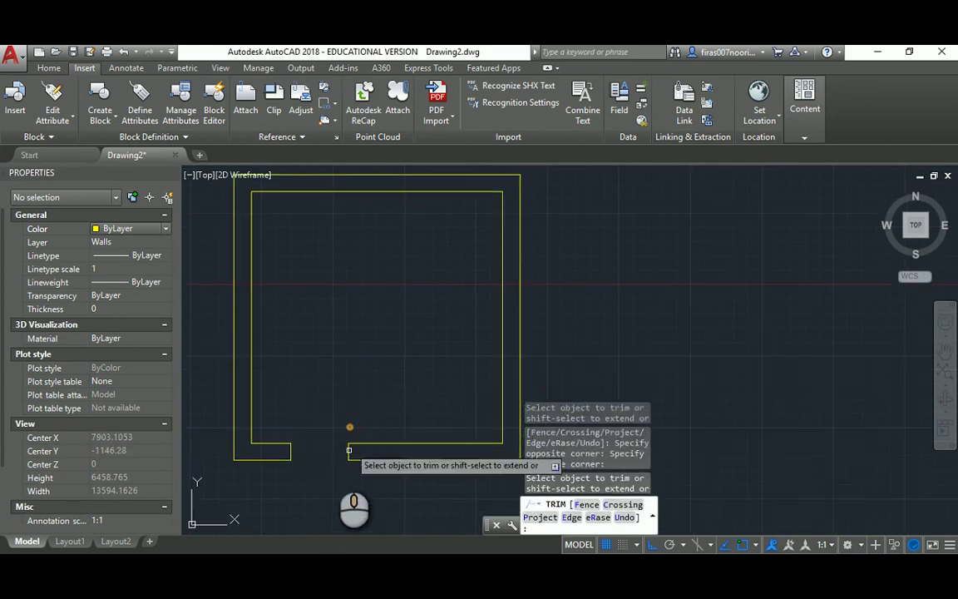
Step: Draw a short horizontal line across the thickness of the right wall at its midpoint
{"action": "key", "text": "Escape"}
{"action": "type", "text": "l"}
{"action": "key", "text": "Return"}
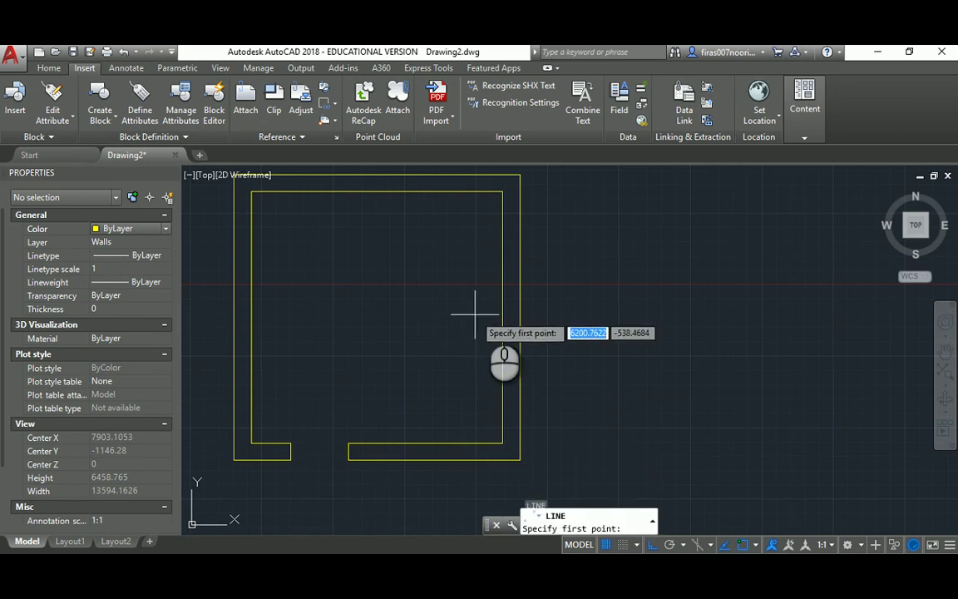
{"action": "left_click", "coordinate": [503, 320]}
{"action": "left_click", "coordinate": [520, 318]}
{"action": "key", "text": "Escape"}
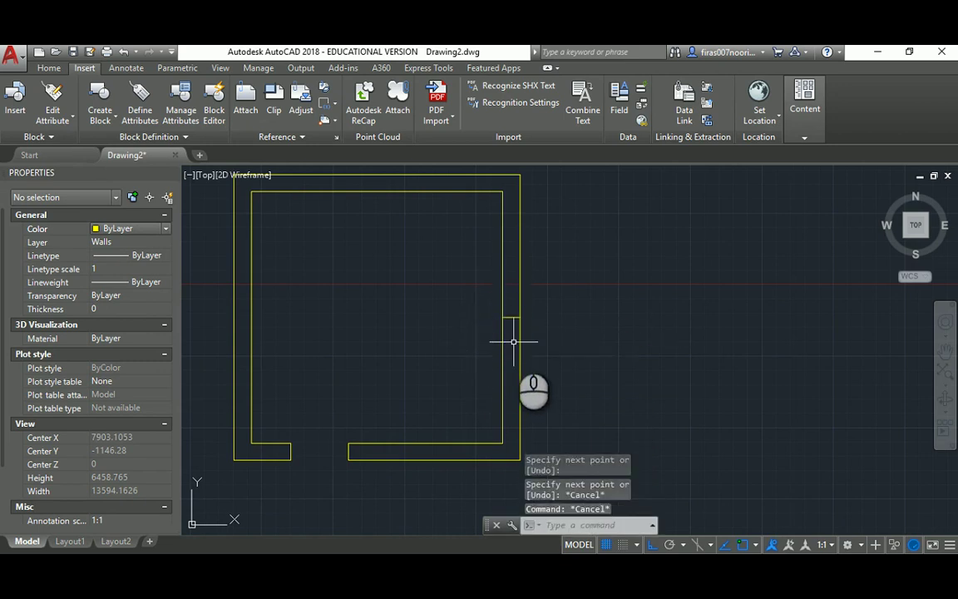
Step: Offset the right wall's midpoint line by 1000 mm upward and 1000 mm downward
{"action": "type", "text": "o"}
{"action": "key", "text": "Return"}
{"action": "type", "text": "1000"}
{"action": "key", "text": "Return"}
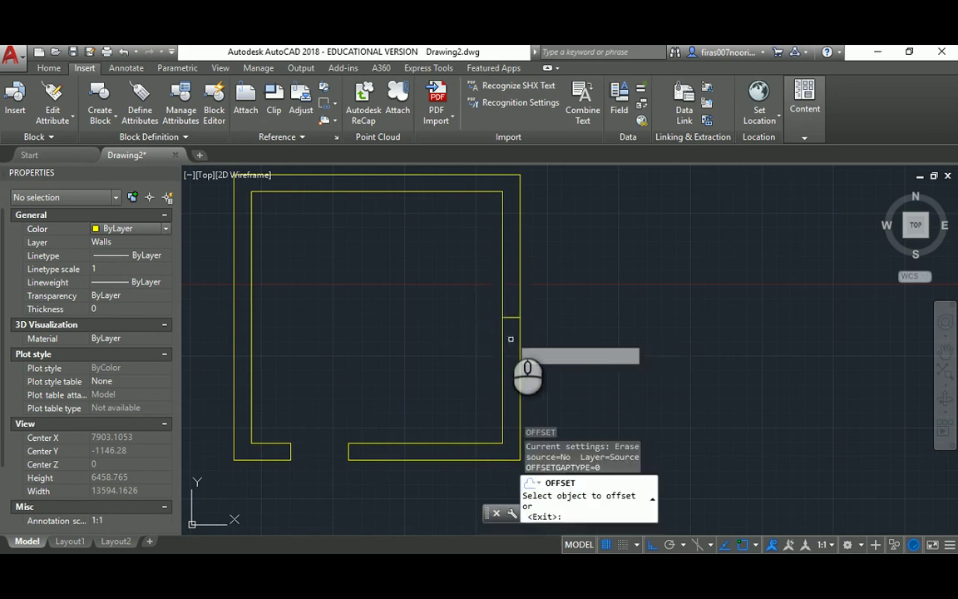
{"action": "left_click", "coordinate": [509, 318]}
{"action": "left_click", "coordinate": [539, 282]}
{"action": "left_click", "coordinate": [511, 318]}
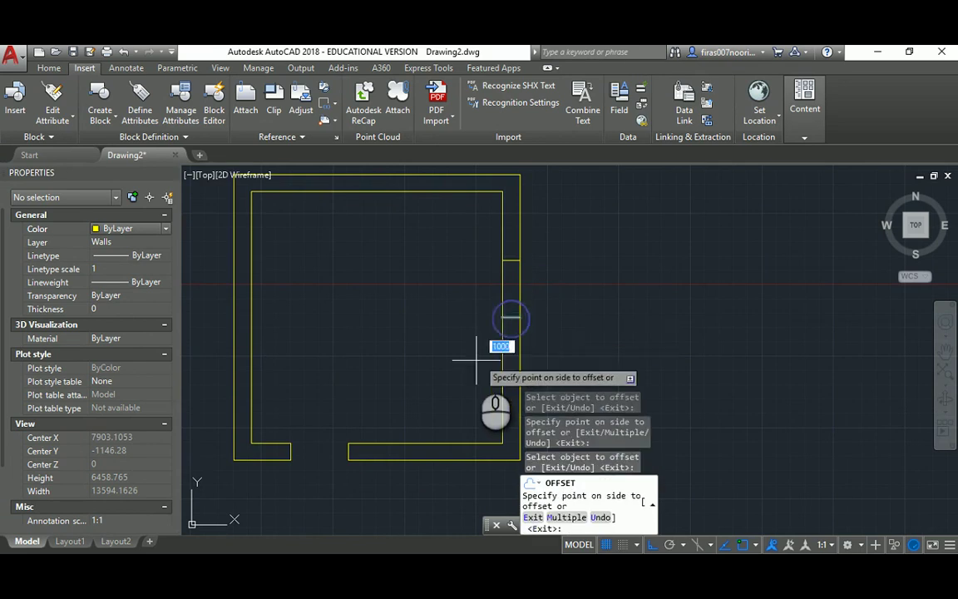
{"action": "left_click", "coordinate": [476, 362]}
{"action": "key", "text": "Escape"}
Step: Delete the original midpoint line across the right wall, between its two offset copies
{"action": "left_click", "coordinate": [477, 340]}
{"action": "left_click", "coordinate": [550, 303]}
{"action": "key", "text": "Delete"}
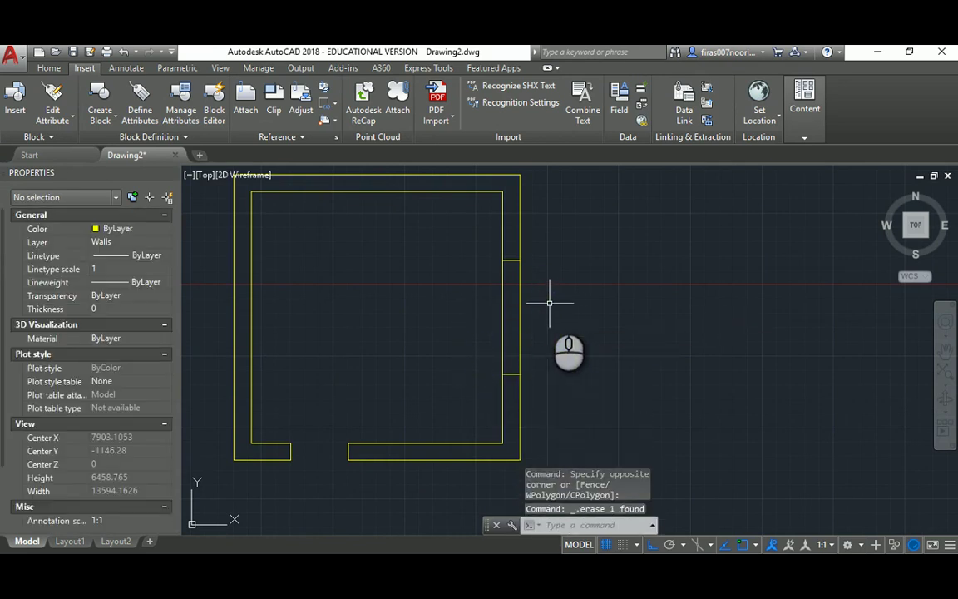
Step: Trim the right wall's two vertical lines between the offset cross lines to cut a 2000 mm opening
{"action": "type", "text": "tr"}
{"action": "key", "text": "Return"}
{"action": "key", "text": "Return"}
{"action": "left_click", "coordinate": [561, 302]}
{"action": "left_click", "coordinate": [492, 316]}
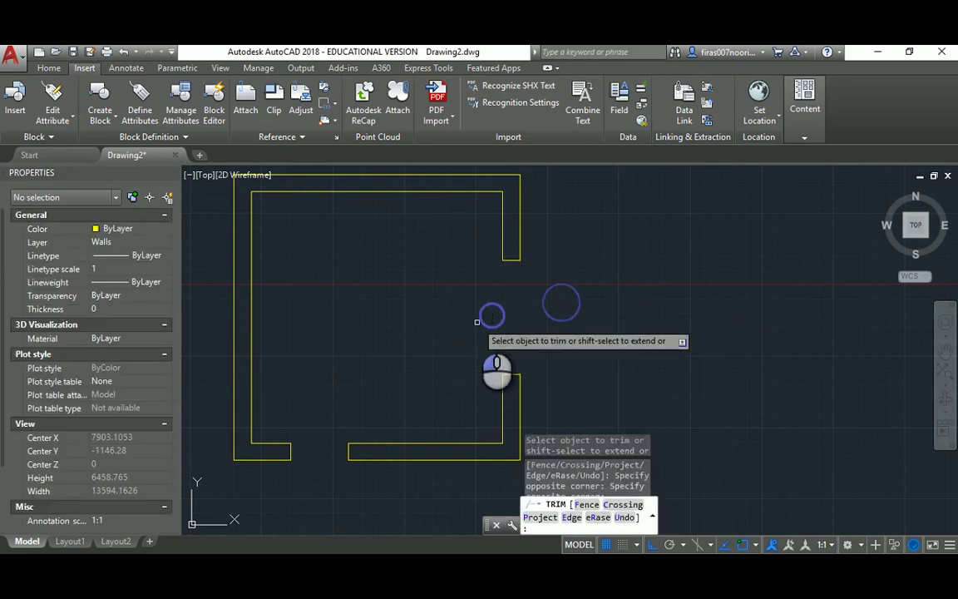
{"action": "key", "text": "Escape"}
Step: Examine the properties of the wall-end line on the left side of the lower opening, and inspect the ends of both openings
{"action": "middle_click_drag", "start_coordinate": [366, 281], "coordinate": [352, 297]}
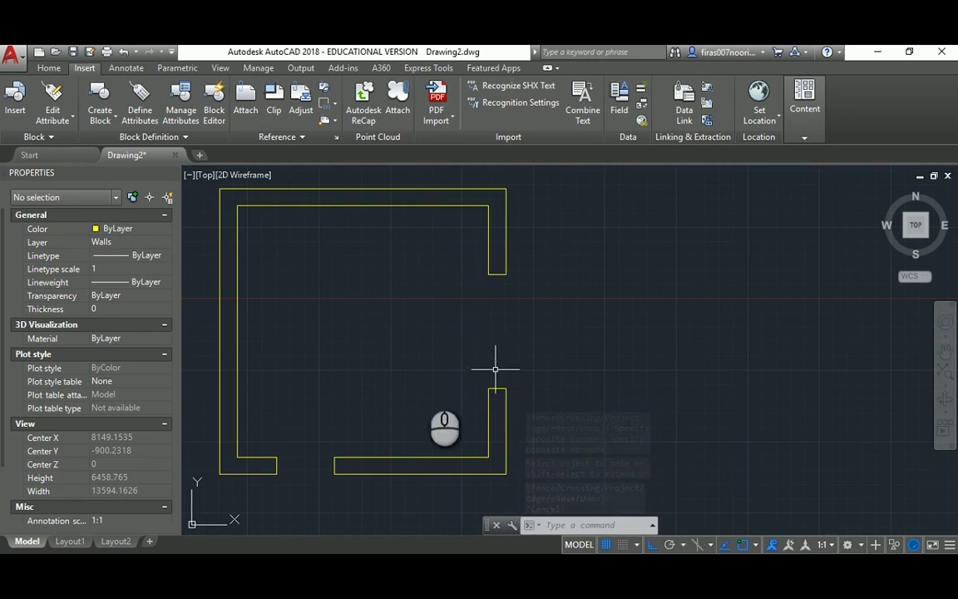
{"action": "left_click", "coordinate": [277, 463]}
{"action": "scroll", "coordinate": [275, 462], "scroll_direction": "up", "scroll_amount": 2}
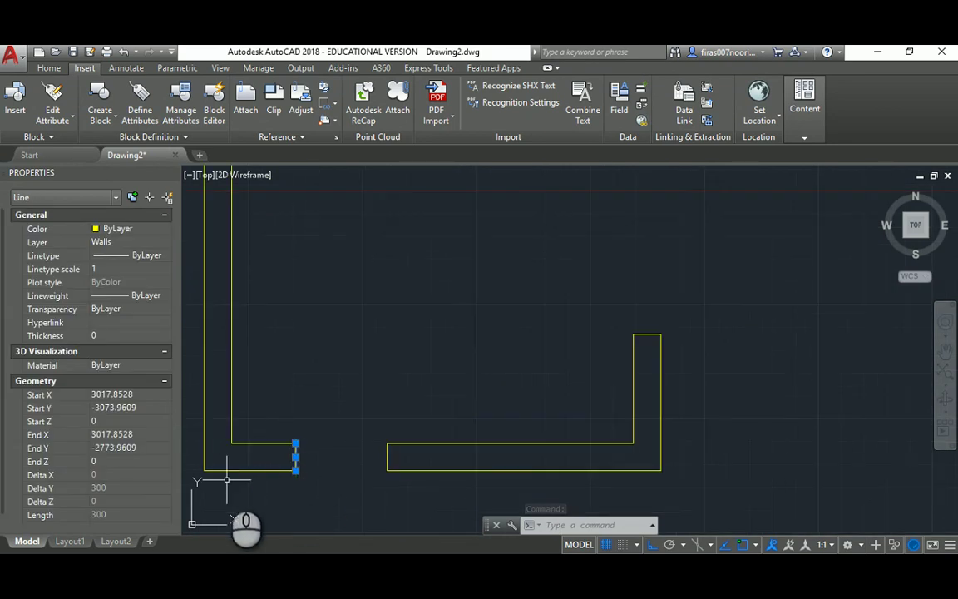
{"action": "scroll", "coordinate": [295, 453], "scroll_direction": "up", "scroll_amount": 3}
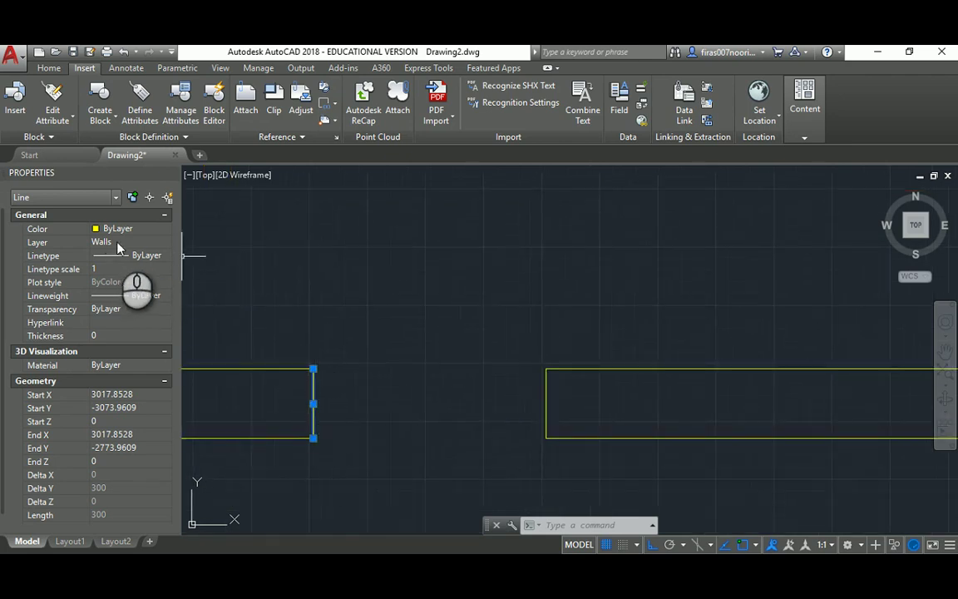
{"action": "scroll", "coordinate": [380, 352], "scroll_direction": "down", "scroll_amount": 3}
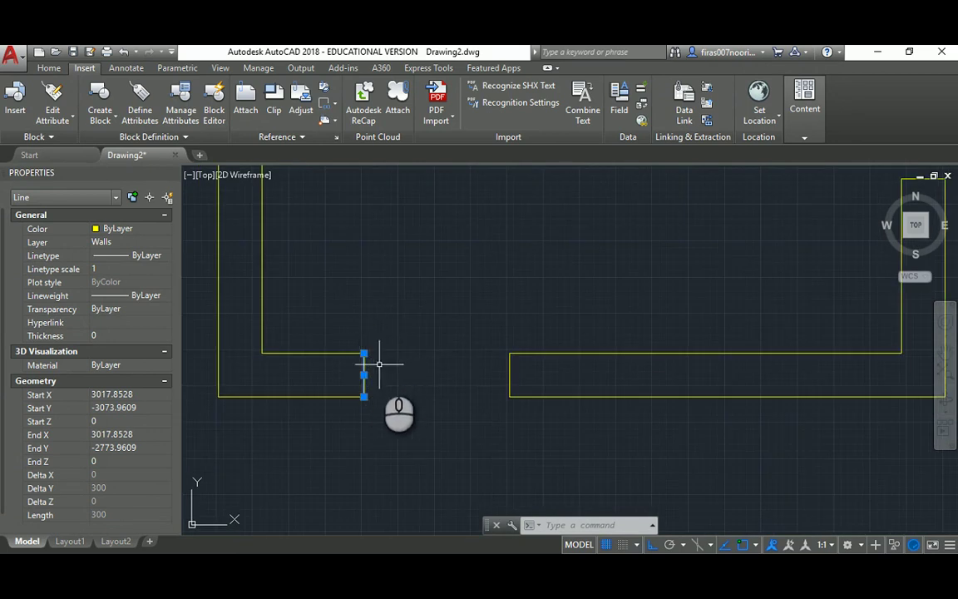
{"action": "scroll", "coordinate": [363, 378], "scroll_direction": "up", "scroll_amount": 5}
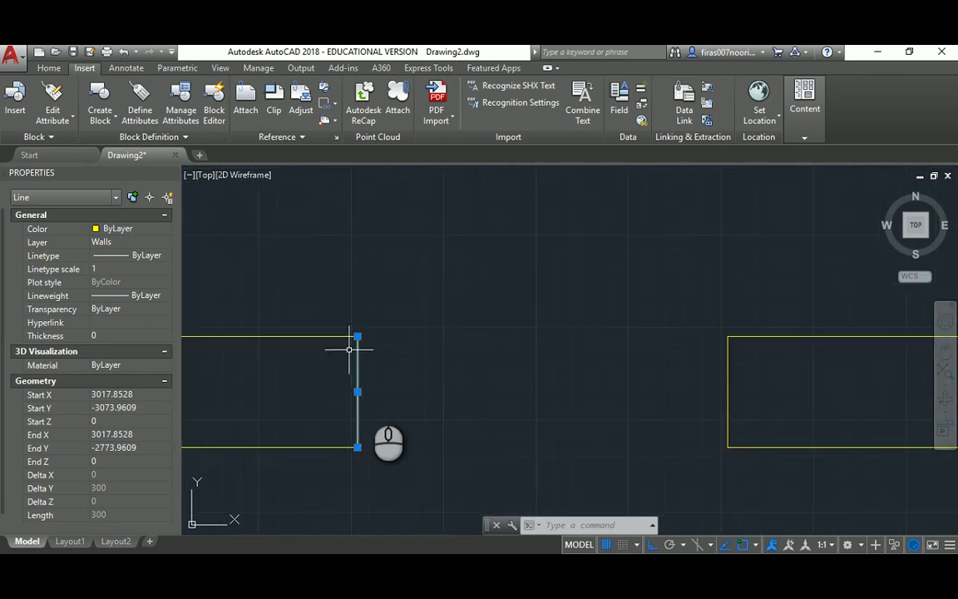
{"action": "scroll", "coordinate": [342, 381], "scroll_direction": "down", "scroll_amount": 5}
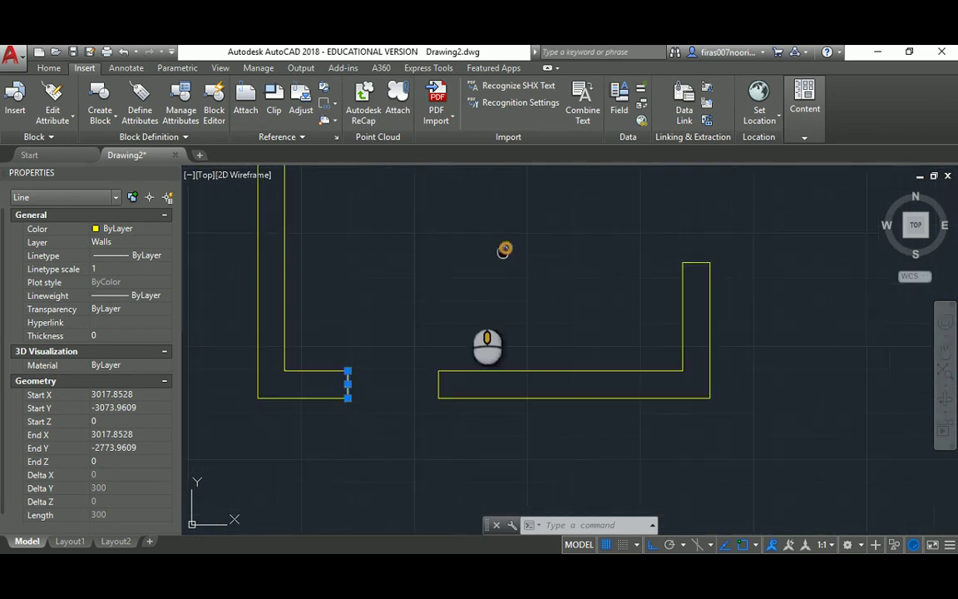
{"action": "scroll", "coordinate": [546, 395], "scroll_direction": "up", "scroll_amount": 2}
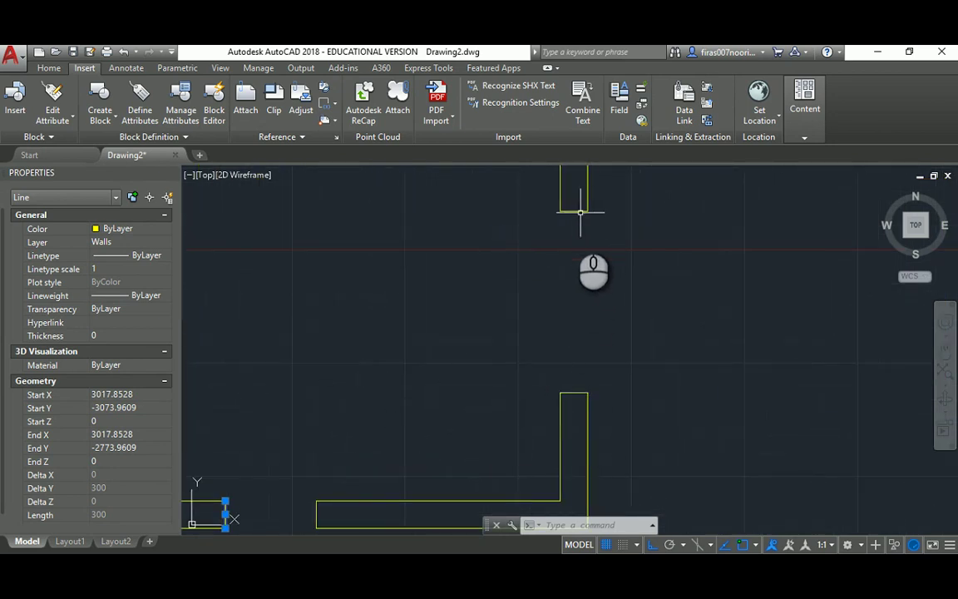
{"action": "middle_click_drag", "start_coordinate": [367, 390], "coordinate": [492, 310]}
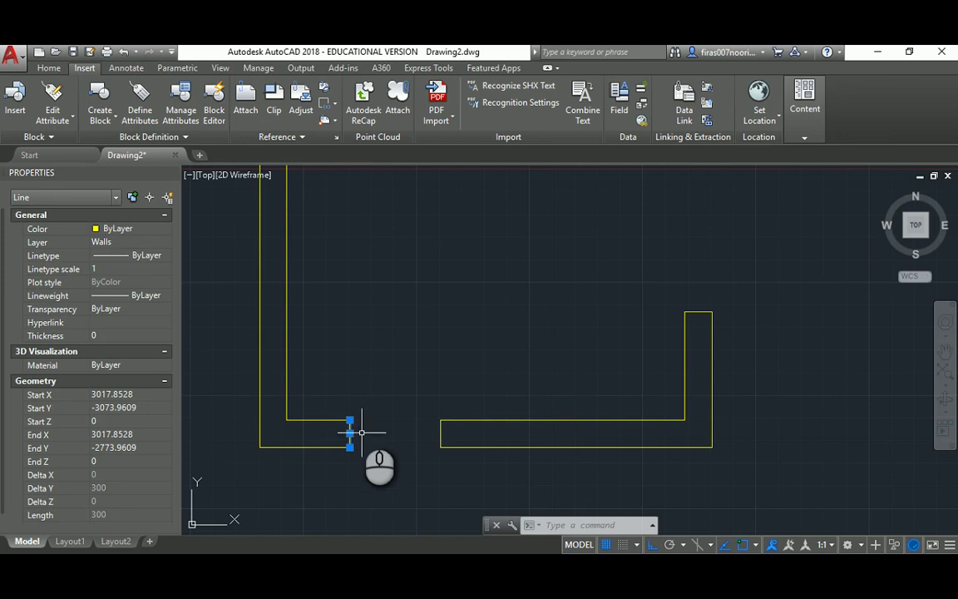
{"action": "scroll", "coordinate": [353, 438], "scroll_direction": "down", "scroll_amount": 2}
{"action": "middle_click_drag", "start_coordinate": [387, 346], "coordinate": [376, 375]}
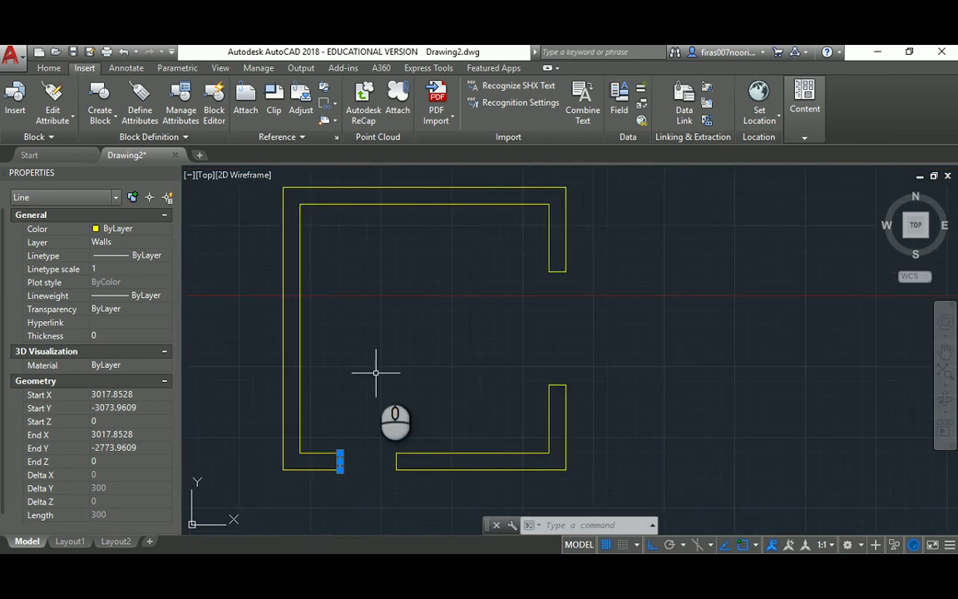
{"action": "key", "text": "Escape"}
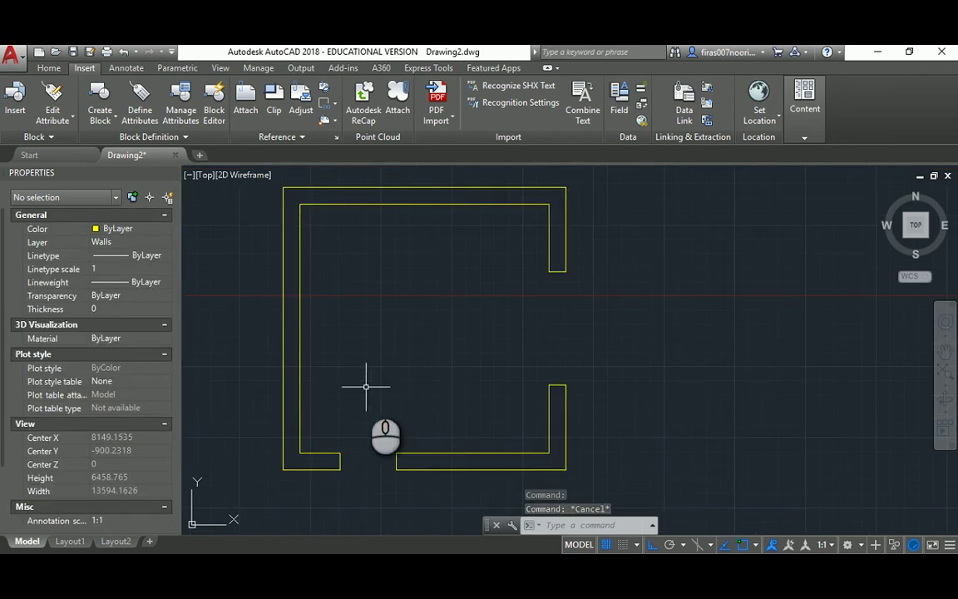
Step: Erase the two wall-end lines at the lower opening and undo the deletion
{"action": "left_click", "coordinate": [413, 460]}
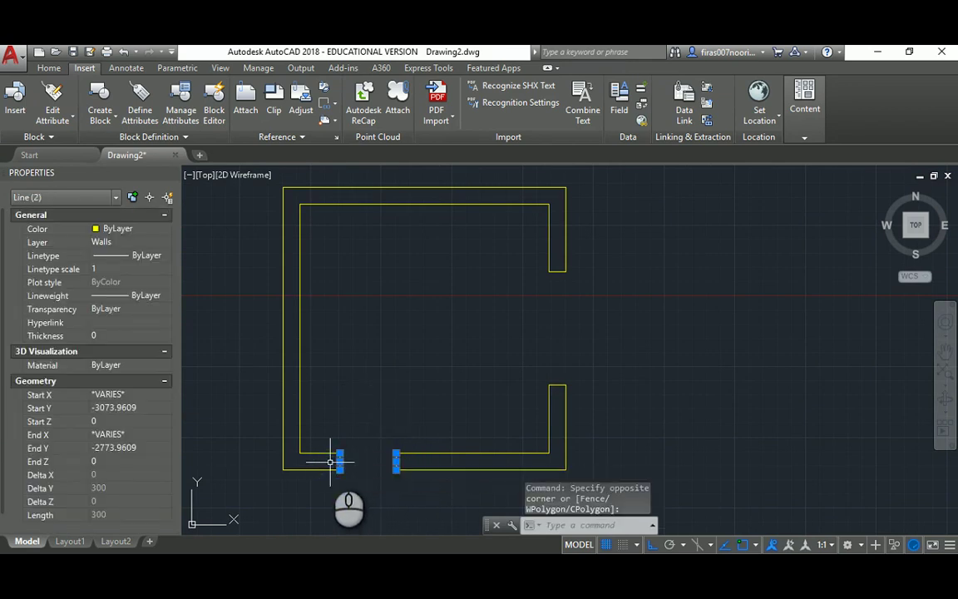
{"action": "key", "text": "Delete"}
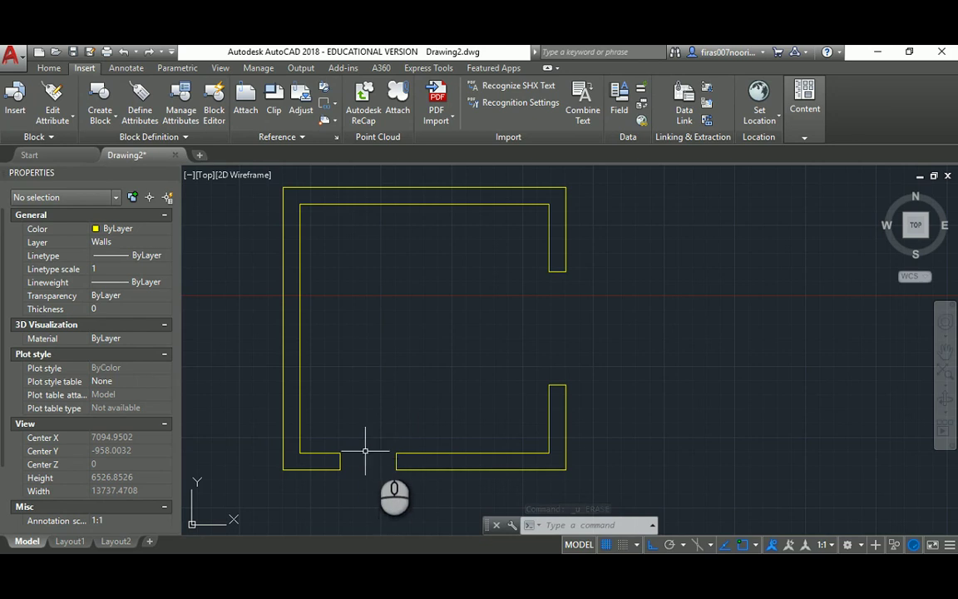
{"action": "middle_click_drag", "start_coordinate": [370, 349], "coordinate": [361, 354]}
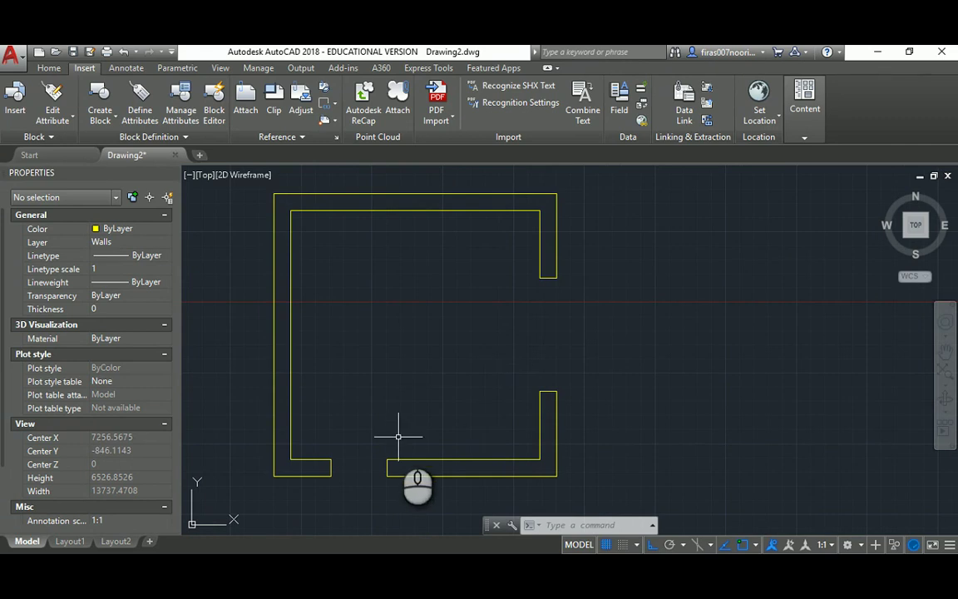
{"action": "middle_click_drag", "start_coordinate": [474, 338], "coordinate": [432, 339]}
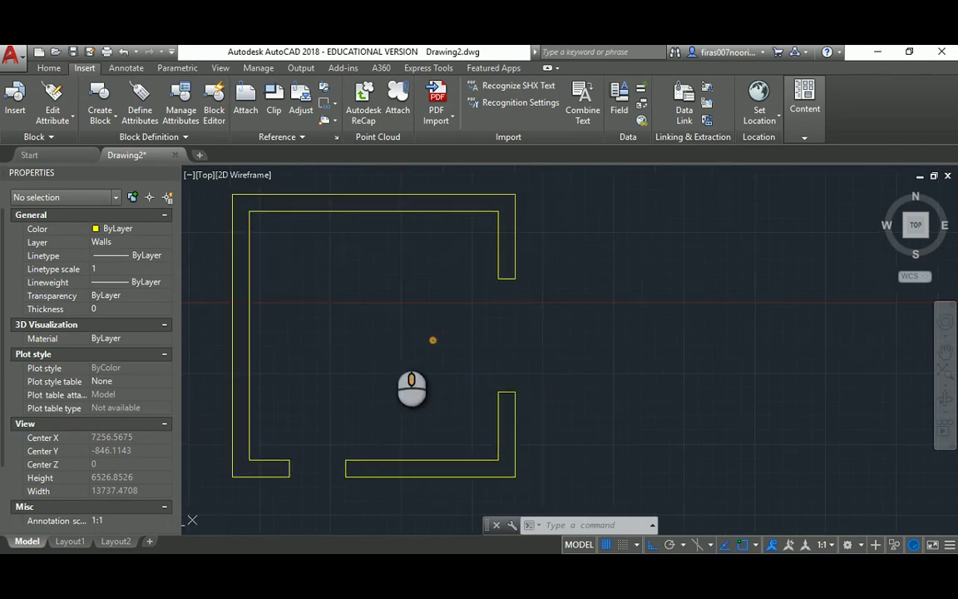
Step: Create a new layer named Doors and make it the current layer
{"action": "type", "text": "LA"}
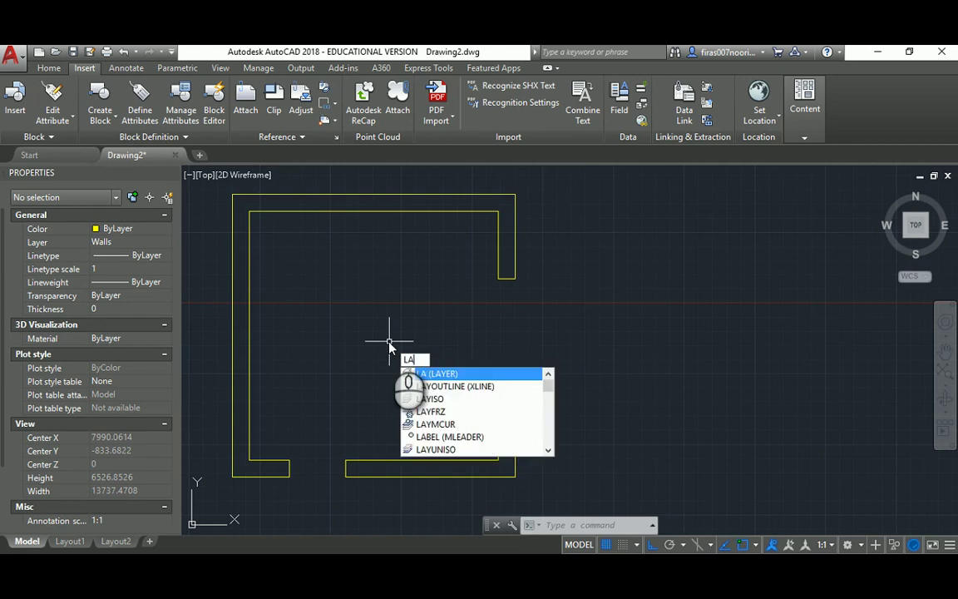
{"action": "key", "text": "Return"}
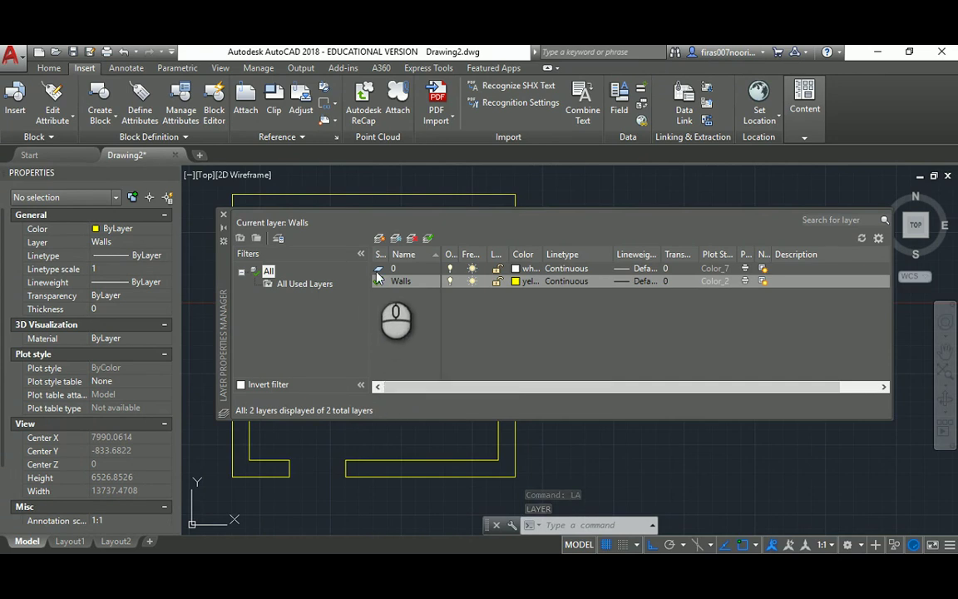
{"action": "left_click", "coordinate": [378, 238]}
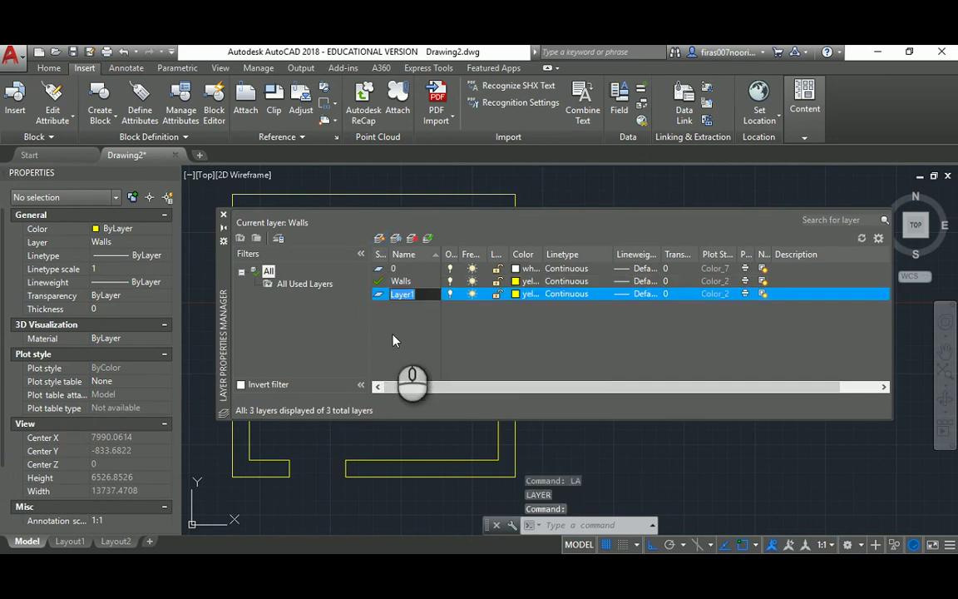
{"action": "type", "text": "Doors"}
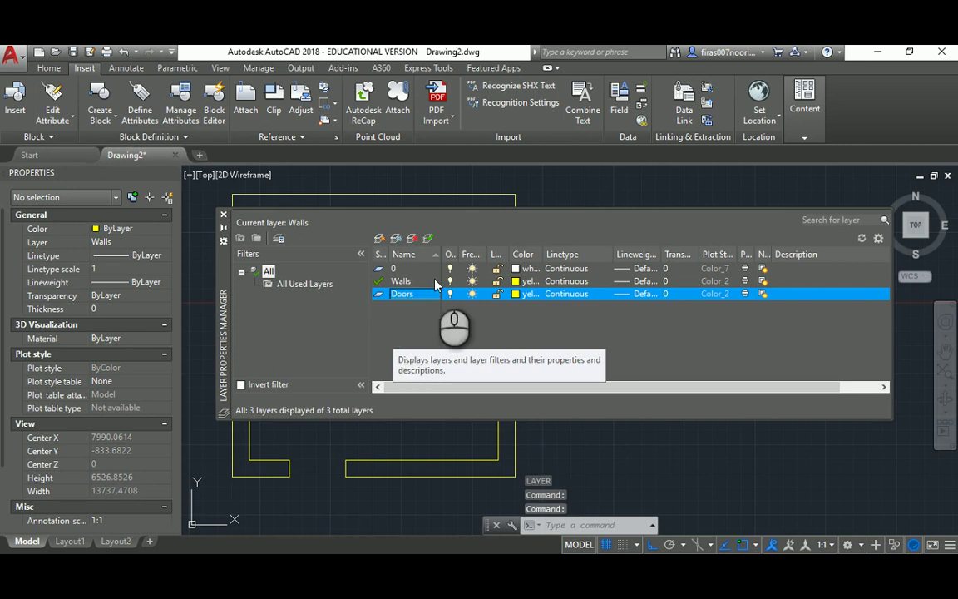
{"action": "double_click", "coordinate": [378, 294]}
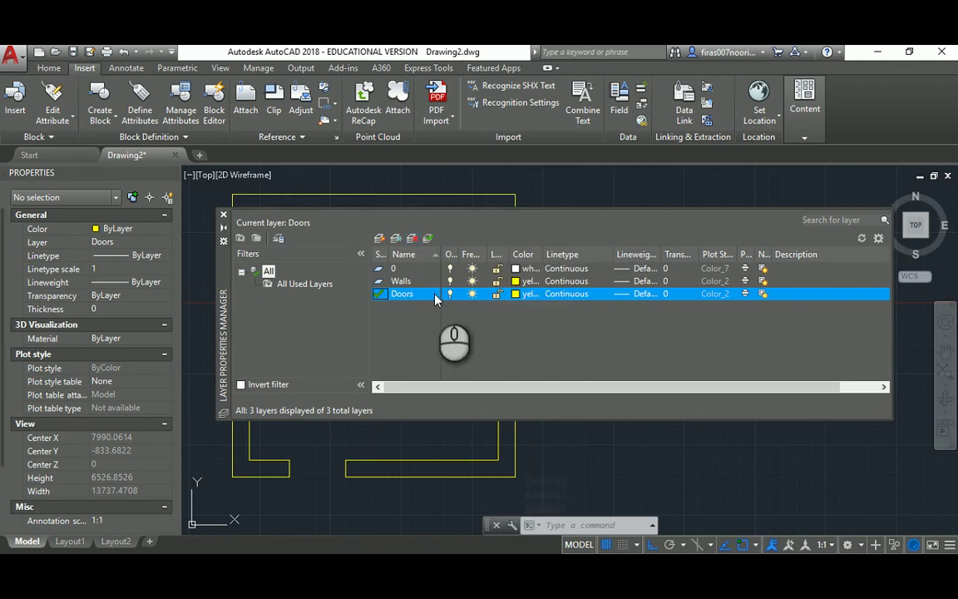
Step: Set the Doors layer's color to red and close the layer manager
{"action": "left_click", "coordinate": [520, 294]}
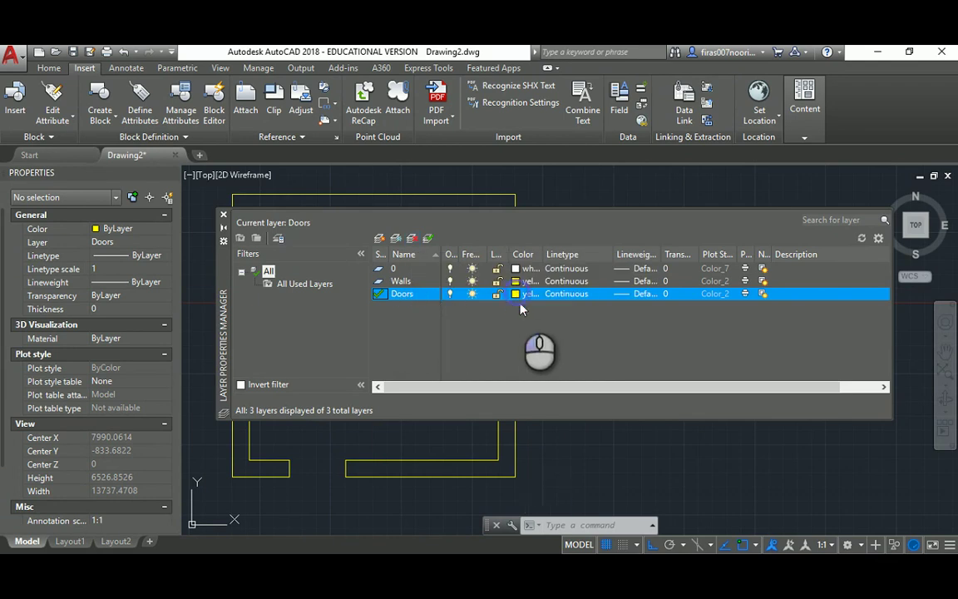
{"action": "left_click", "coordinate": [370, 337]}
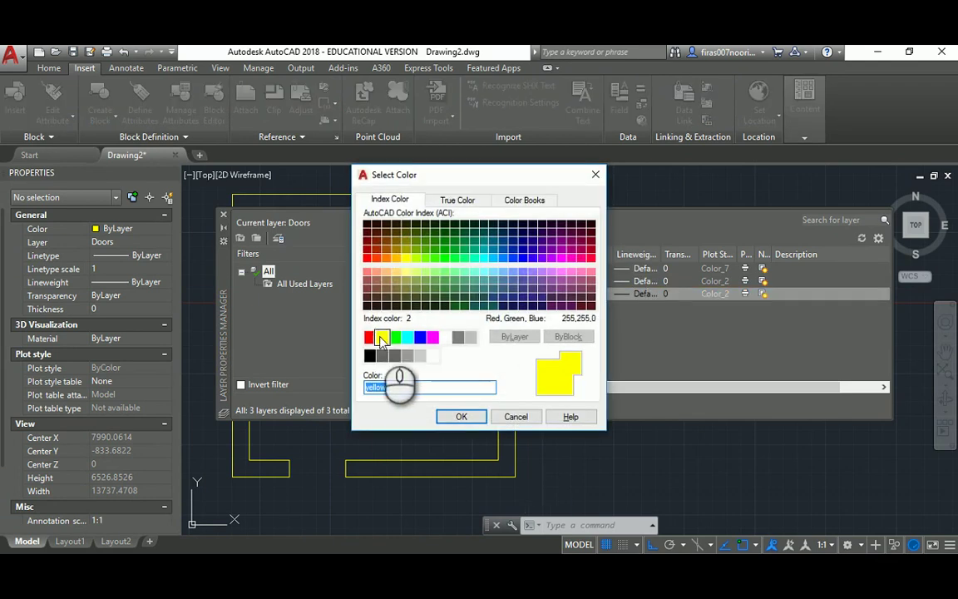
{"action": "left_click", "coordinate": [453, 417]}
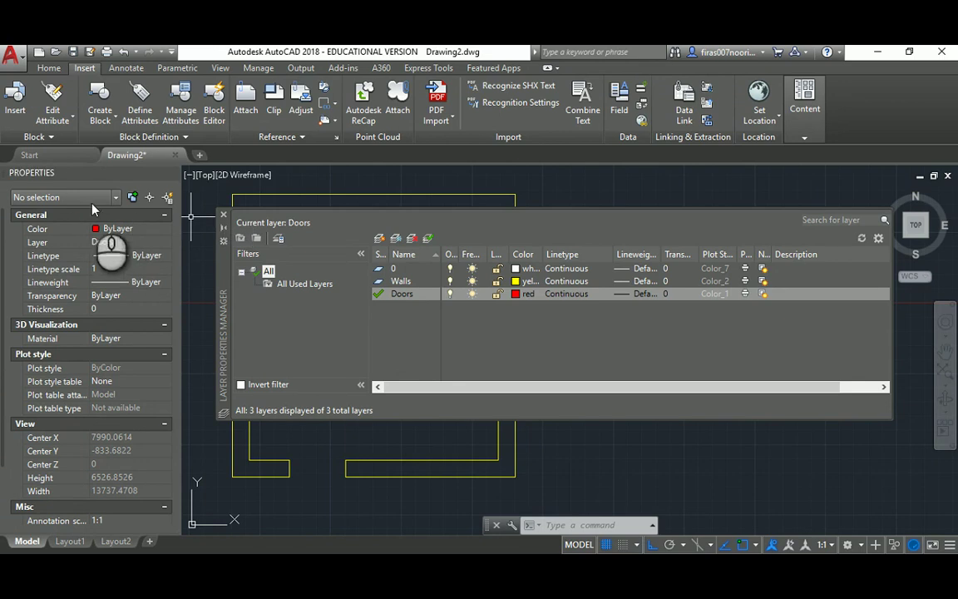
{"action": "left_click", "coordinate": [223, 218]}
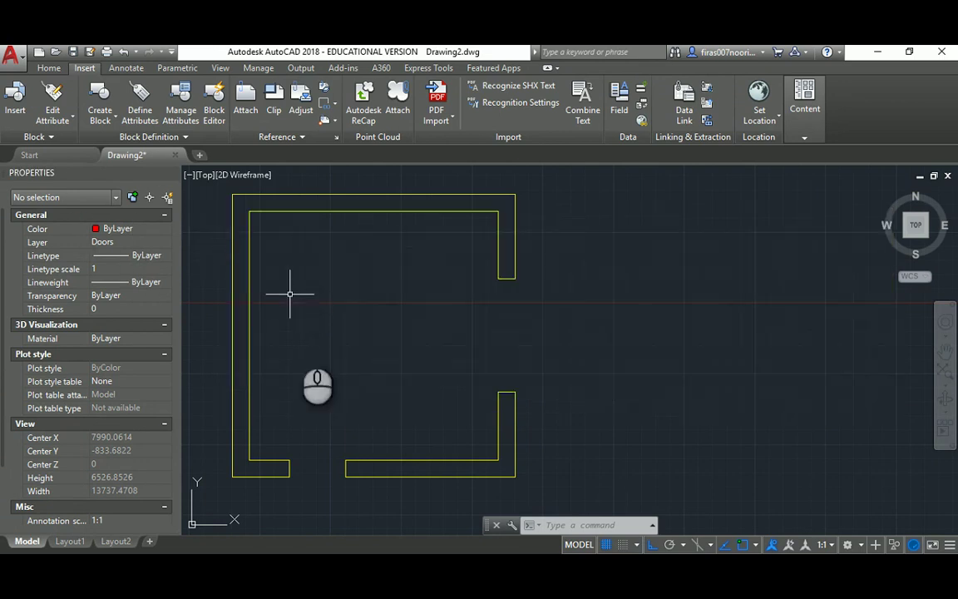
Step: Offset both wall-end lines of the lower opening 50 mm into the opening
{"action": "scroll", "coordinate": [355, 269], "scroll_direction": "up", "scroll_amount": 4}
{"action": "middle_click_drag", "start_coordinate": [337, 348], "coordinate": [366, 342]}
{"action": "type", "text": "o"}
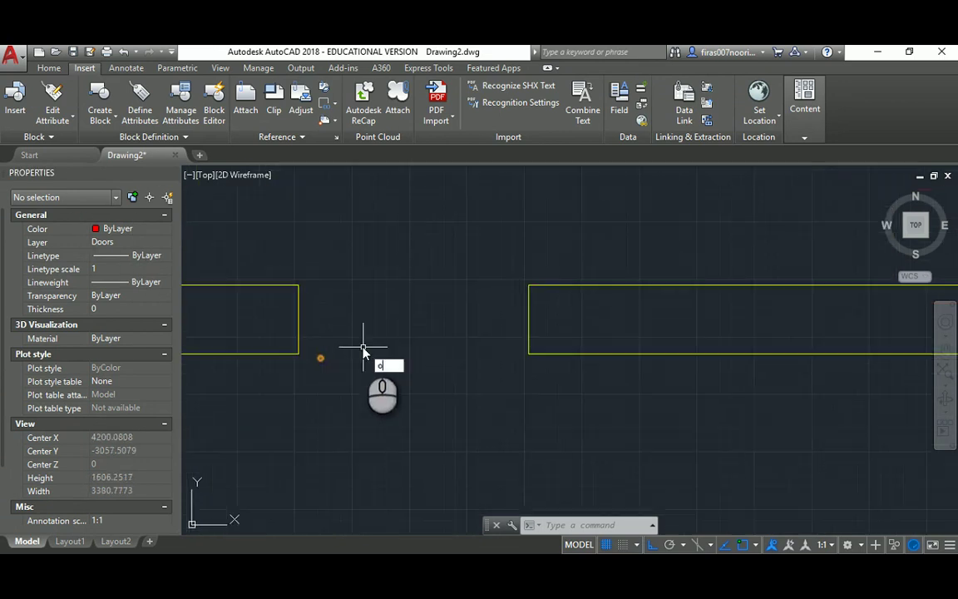
{"action": "key", "text": "Return"}
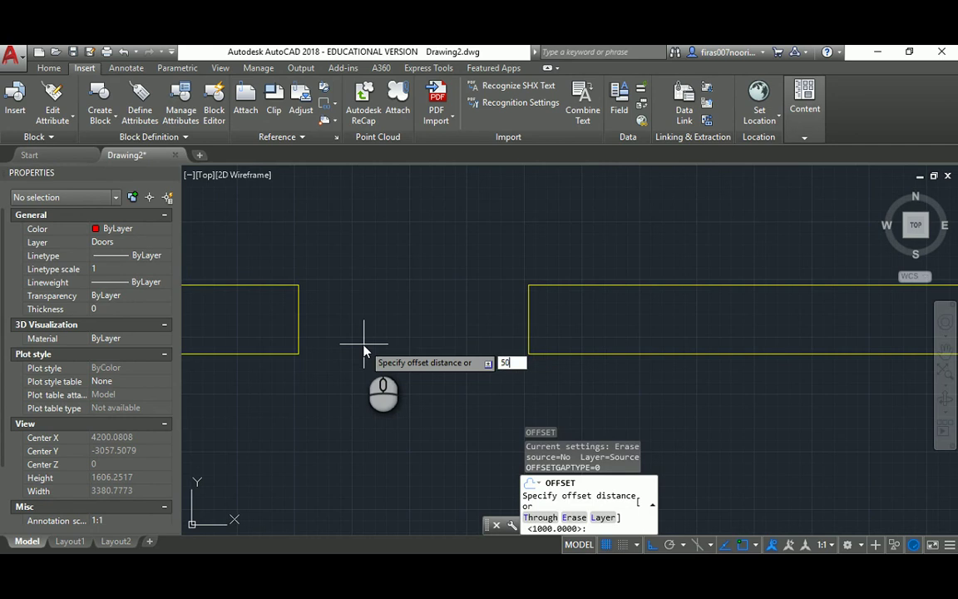
{"action": "type", "text": "50"}
{"action": "key", "text": "Return"}
{"action": "left_click", "coordinate": [298, 306]}
{"action": "left_click", "coordinate": [344, 301]}
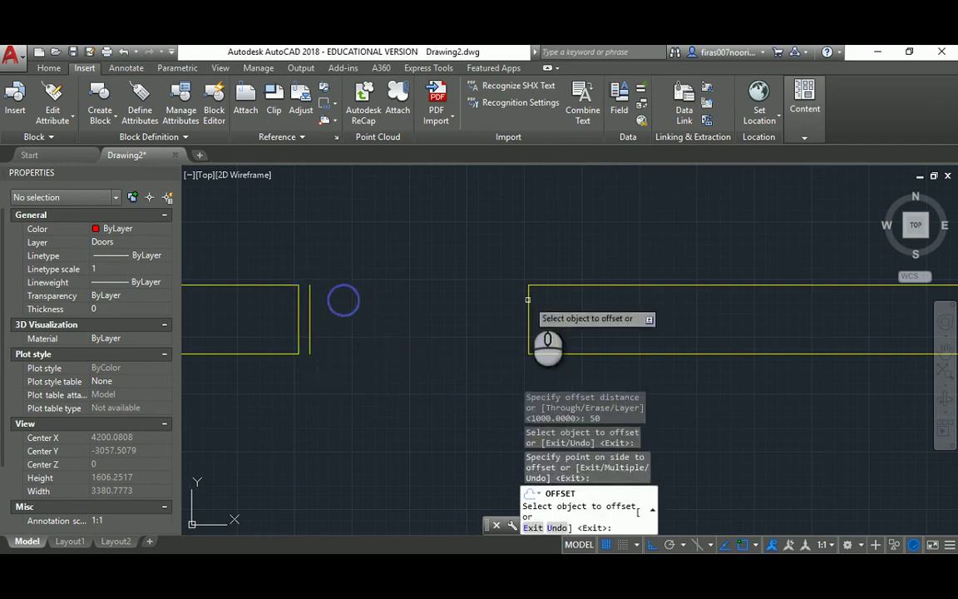
{"action": "left_click", "coordinate": [528, 299]}
{"action": "left_click", "coordinate": [500, 297]}
{"action": "key", "text": "Escape"}
{"action": "key", "text": "Escape"}
{"action": "key", "text": "Escape"}
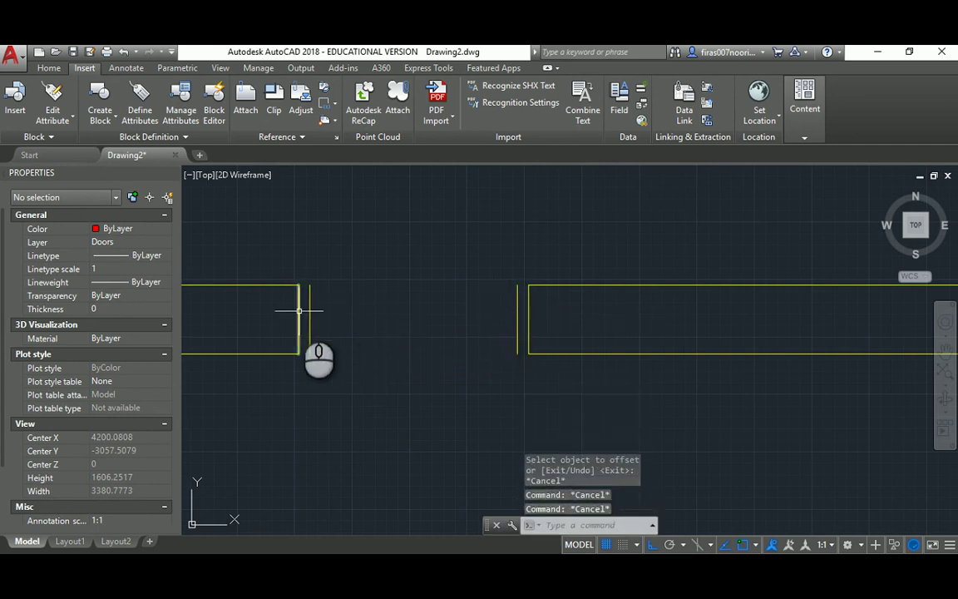
Step: Draw a jamb rectangle at each side of the lower opening, between the wall-end line and its offset copy
{"action": "middle_click_drag", "start_coordinate": [299, 311], "coordinate": [331, 315]}
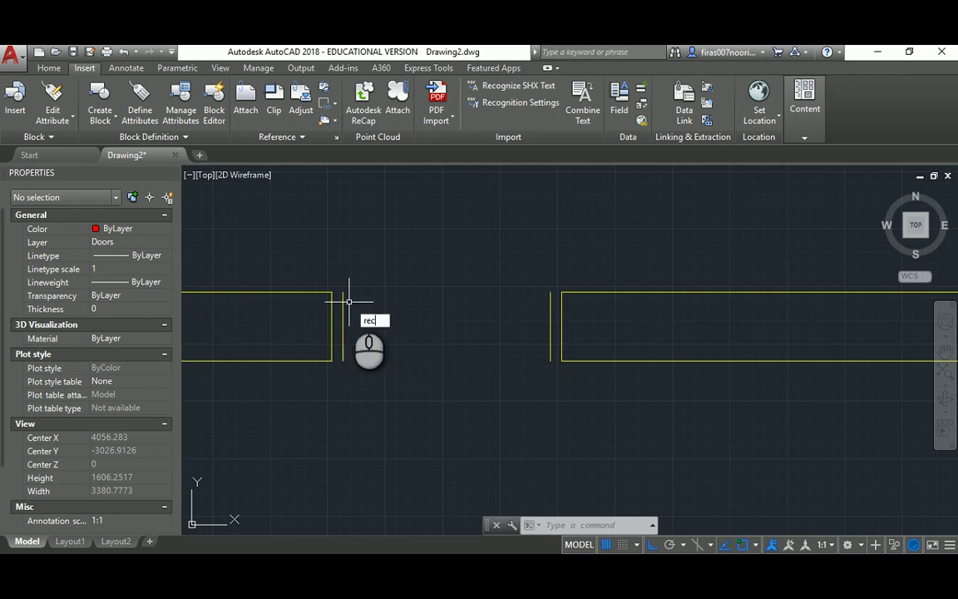
{"action": "key", "text": "Return"}
{"action": "left_click", "coordinate": [332, 292]}
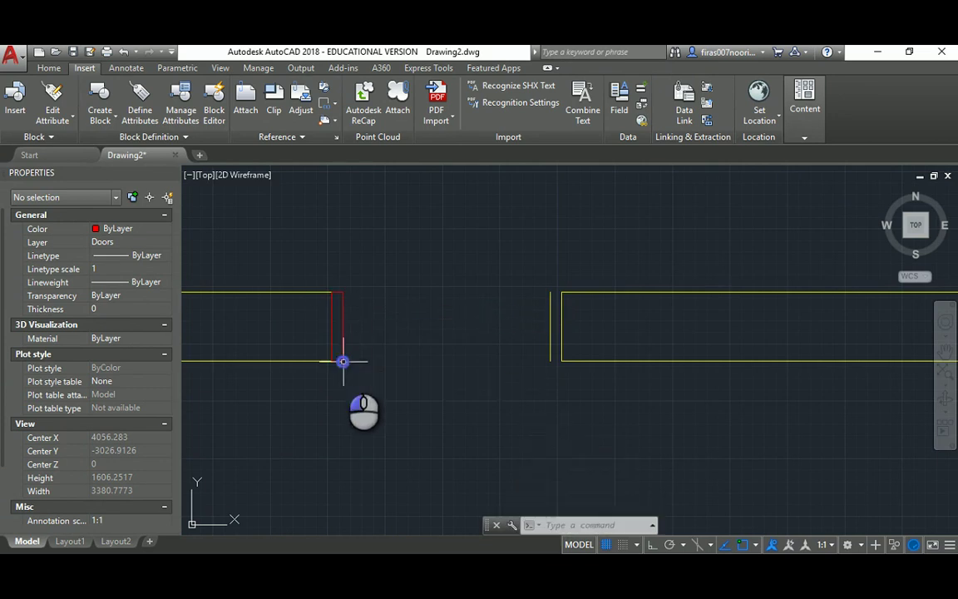
{"action": "left_click", "coordinate": [343, 361]}
{"action": "key", "text": "Return"}
{"action": "left_click", "coordinate": [551, 292]}
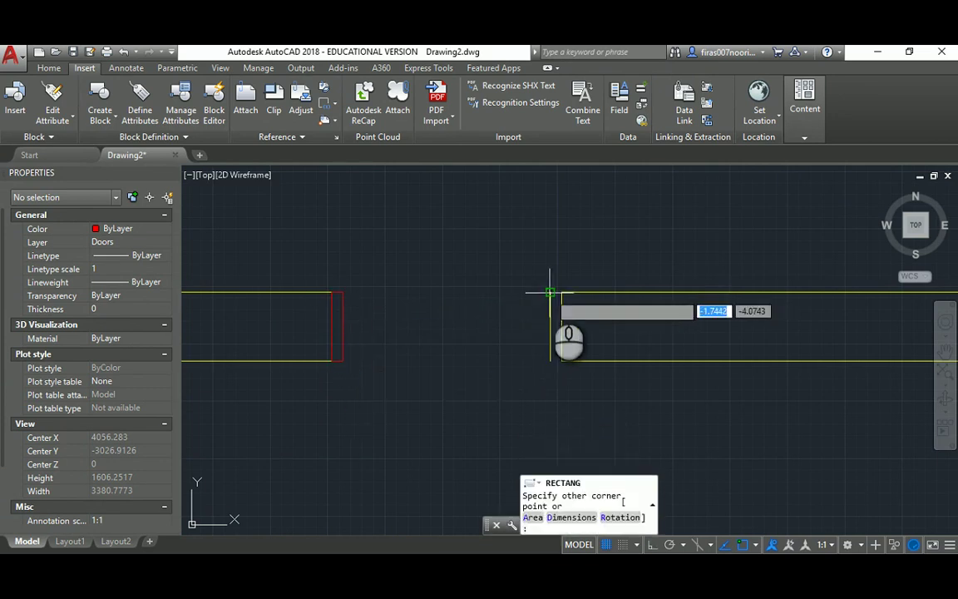
{"action": "left_click", "coordinate": [562, 362]}
{"action": "key", "text": "Escape"}
{"action": "key", "text": "Escape"}
Step: Delete the two yellow offset lines beneath the jamb rectangles
{"action": "left_click", "coordinate": [537, 378]}
{"action": "left_click", "coordinate": [556, 281]}
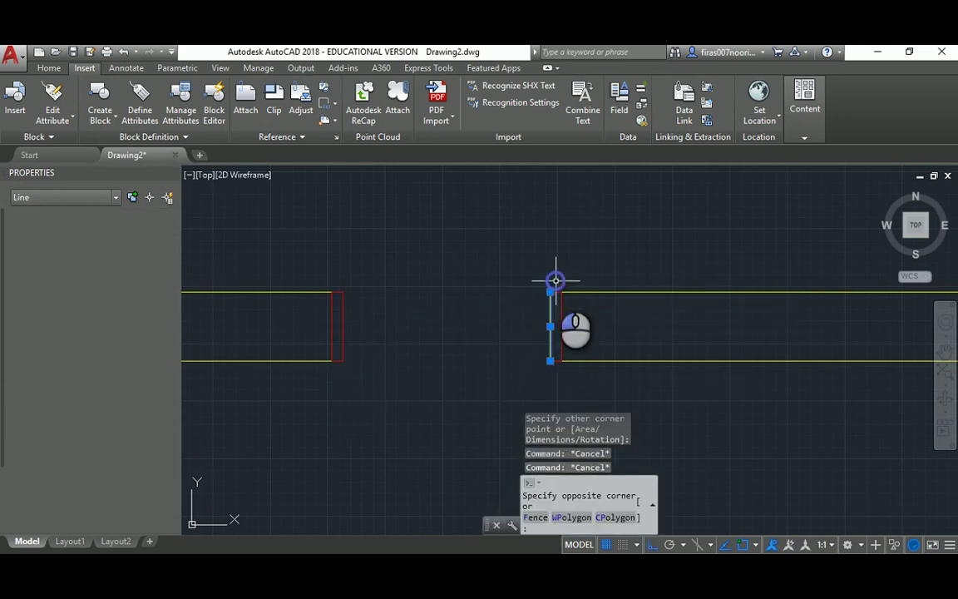
{"action": "key", "text": "Delete"}
{"action": "left_click", "coordinate": [336, 275]}
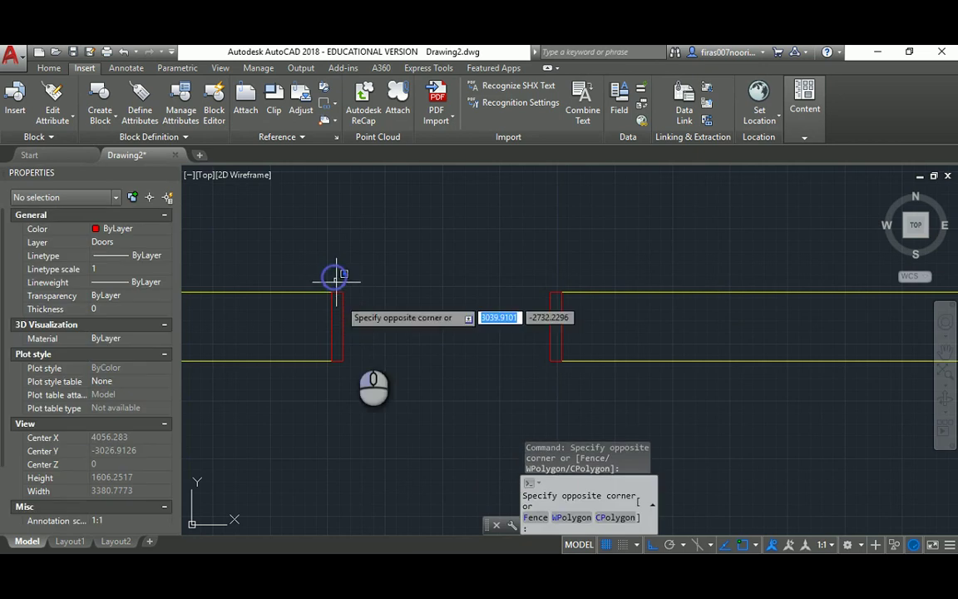
{"action": "left_click", "coordinate": [363, 383]}
{"action": "key", "text": "Delete"}
Step: Draw a closed door leaf 900 mm long and 50 mm wide, rising from the left jamb's upper inner corner
{"action": "middle_click_drag", "start_coordinate": [400, 287], "coordinate": [406, 363]}
{"action": "type", "text": "l"}
{"action": "key", "text": "Return"}
{"action": "left_click", "coordinate": [347, 366]}
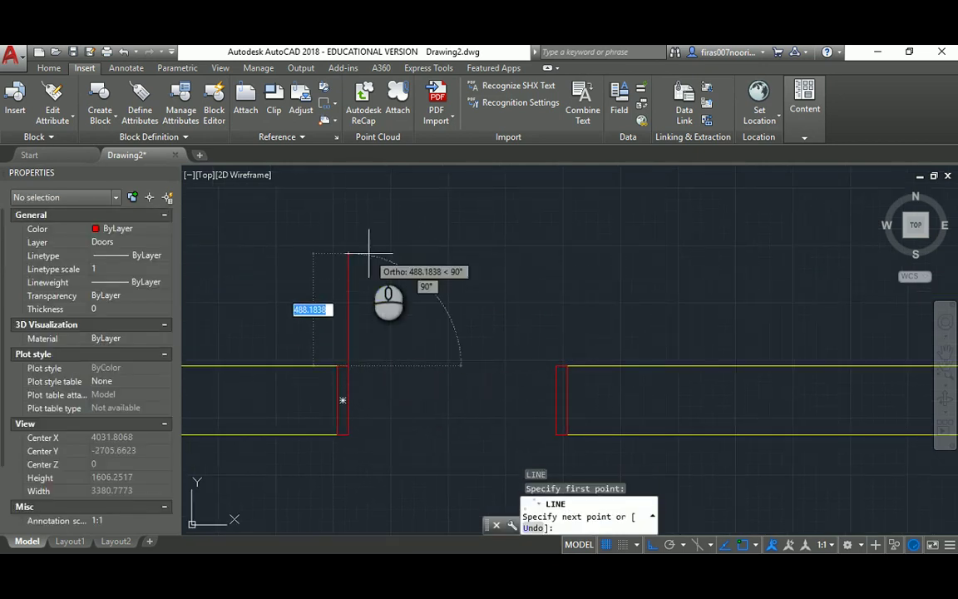
{"action": "type", "text": "900"}
{"action": "key", "text": "Return"}
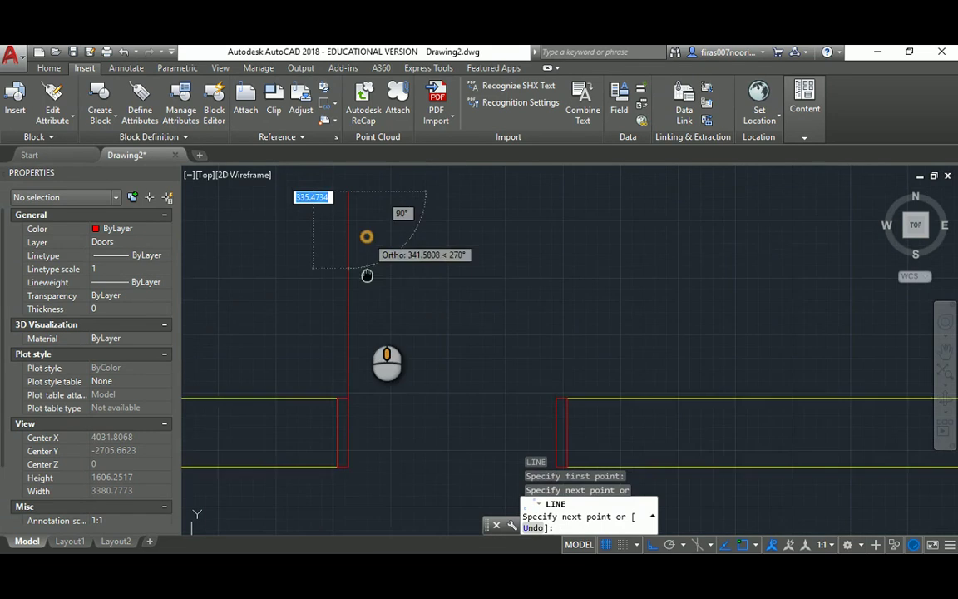
{"action": "scroll", "coordinate": [381, 293], "scroll_direction": "down", "scroll_amount": 3}
{"action": "type", "text": "50"}
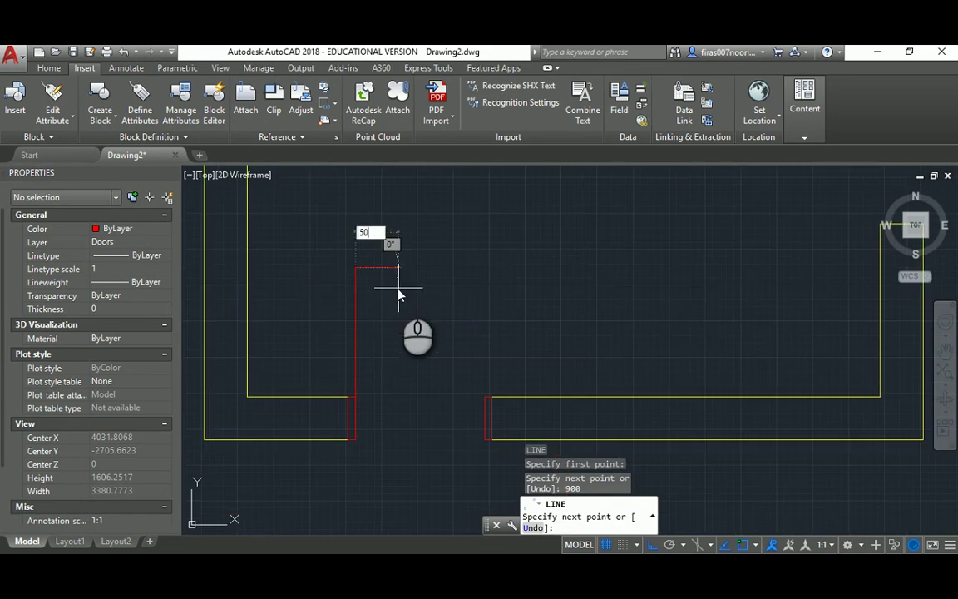
{"action": "key", "text": "Return"}
{"action": "type", "text": "900"}
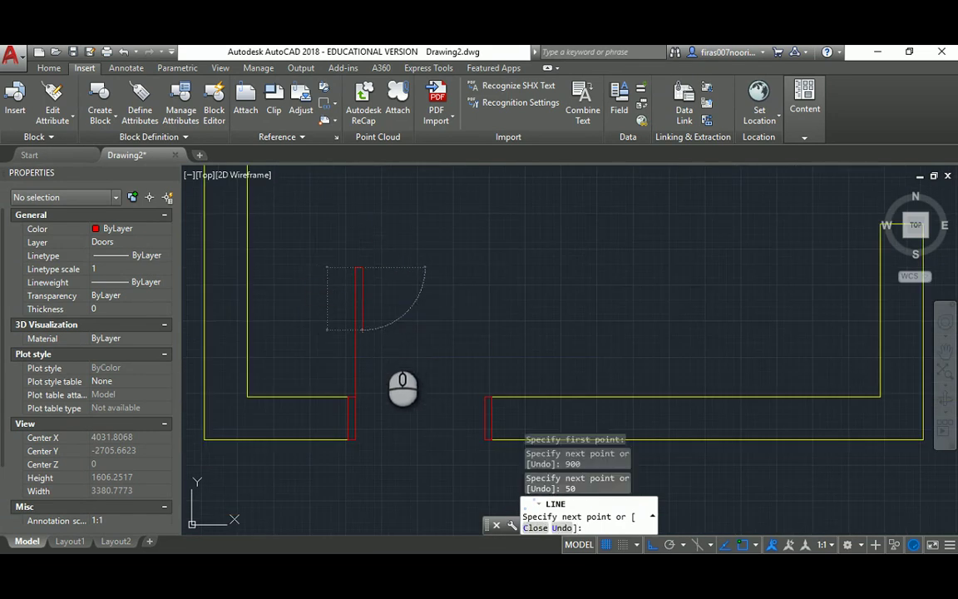
{"action": "key", "text": "Return"}
{"action": "key", "text": "Return"}
{"action": "scroll", "coordinate": [363, 381], "scroll_direction": "up", "scroll_amount": 3}
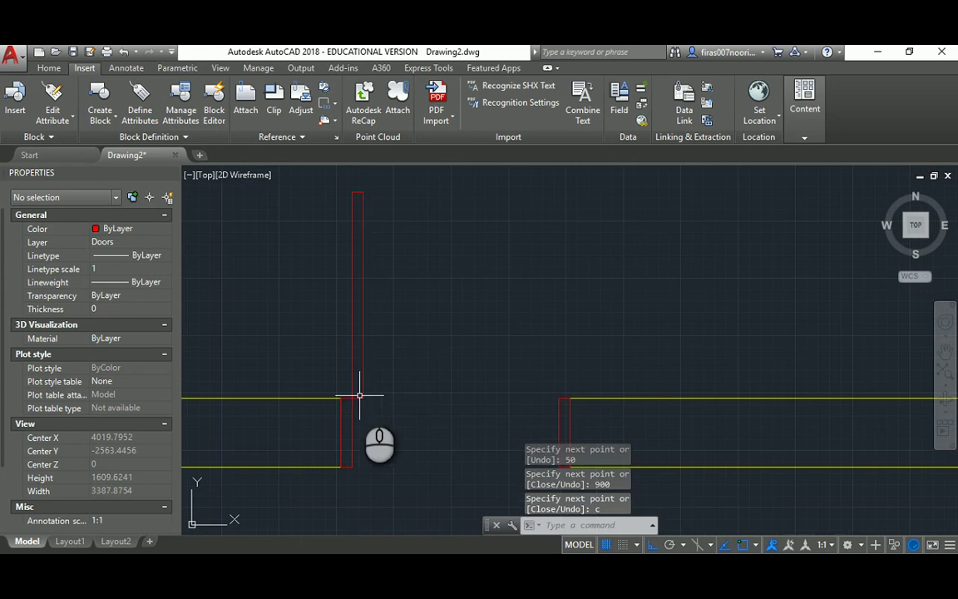
{"action": "key", "text": "Escape"}
{"action": "key", "text": "Escape"}
Step: Draw a circle centered on the left jamb's upper inner corner, with its radius reaching the door leaf's upper end
{"action": "type", "text": "c"}
{"action": "key", "text": "Return"}
{"action": "left_click", "coordinate": [346, 400]}
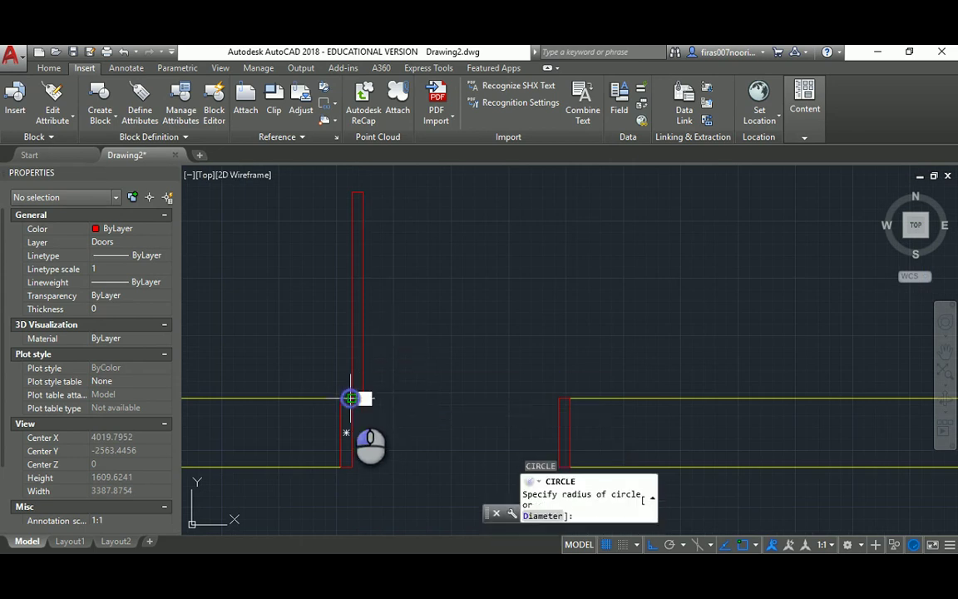
{"action": "left_click", "coordinate": [355, 200]}
{"action": "key", "text": "Escape"}
{"action": "key", "text": "Escape"}
Step: Trim the circle against the leaf's left line and the right jamb, leaving only the door's quarter-circle swing arc
{"action": "type", "text": "tr"}
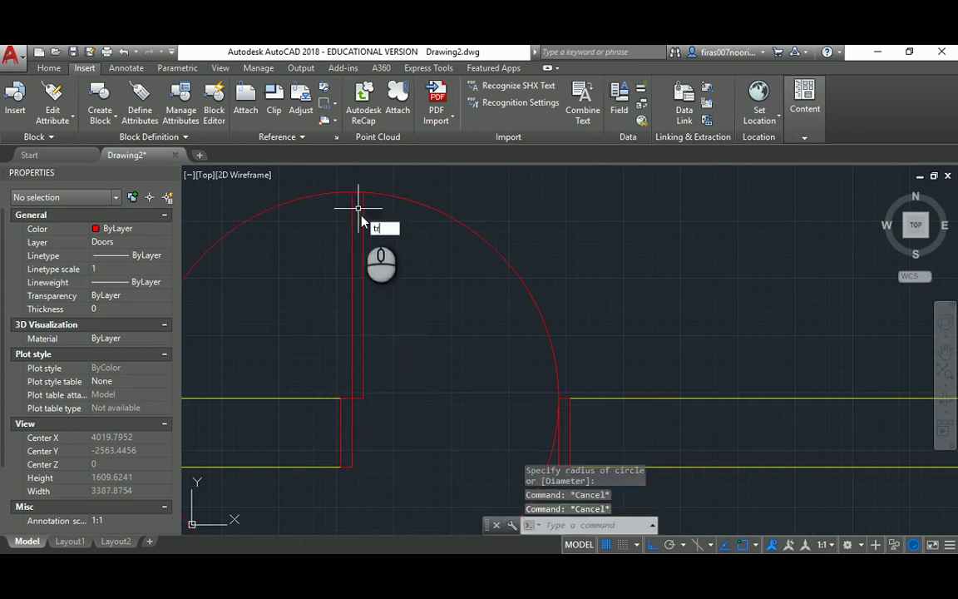
{"action": "key", "text": "Return"}
{"action": "left_click", "coordinate": [352, 217]}
{"action": "middle_click_drag", "start_coordinate": [425, 284], "coordinate": [355, 200]}
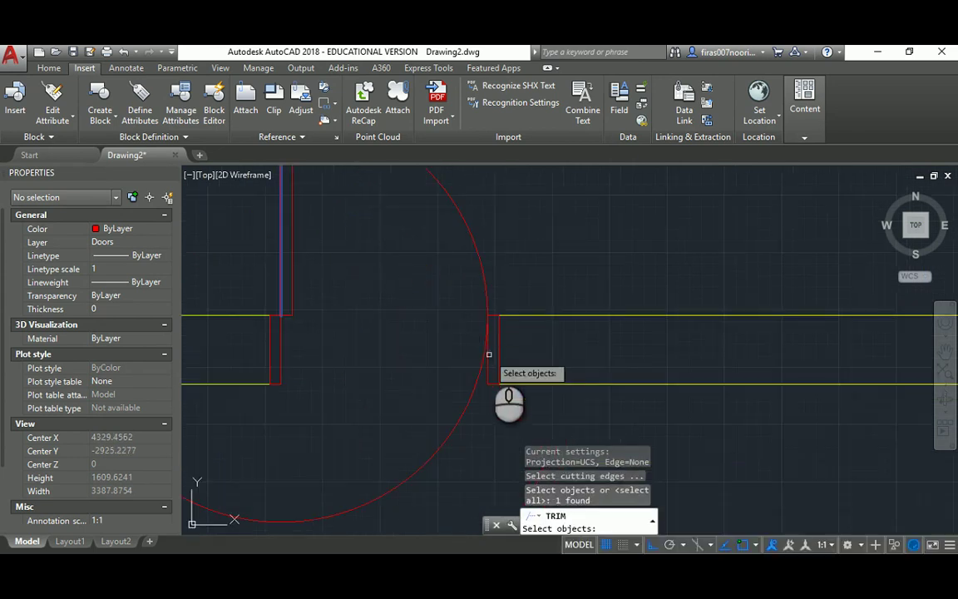
{"action": "left_click", "coordinate": [488, 355]}
{"action": "key", "text": "Return"}
{"action": "left_click", "coordinate": [480, 389]}
{"action": "left_click", "coordinate": [469, 394]}
{"action": "scroll", "coordinate": [450, 406], "scroll_direction": "down", "scroll_amount": 2}
{"action": "key", "text": "Escape"}
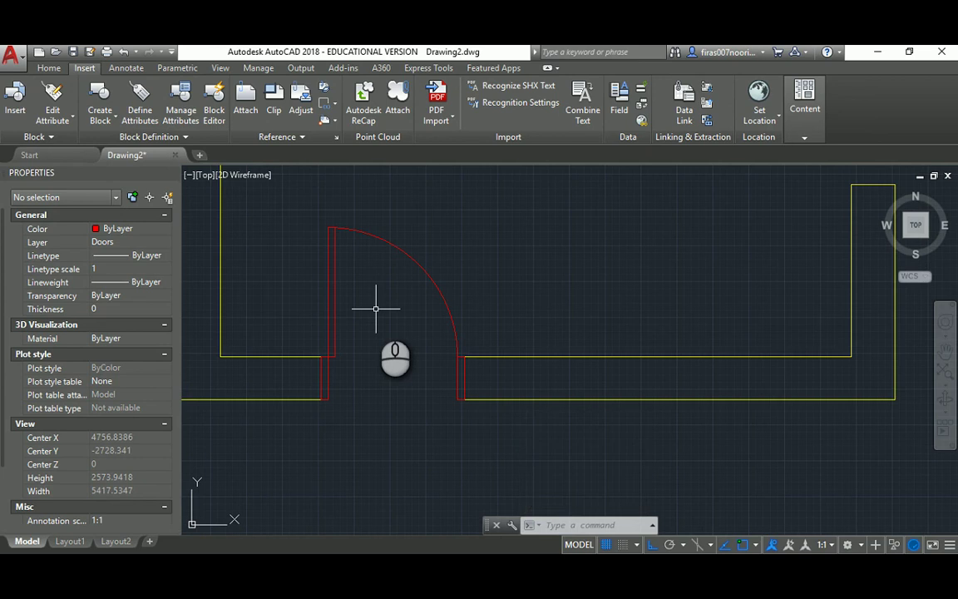
Step: Stretch the right jamb rectangle's lower outer corner away from the wall corner and move it back
{"action": "scroll", "coordinate": [413, 344], "scroll_direction": "up", "scroll_amount": 10}
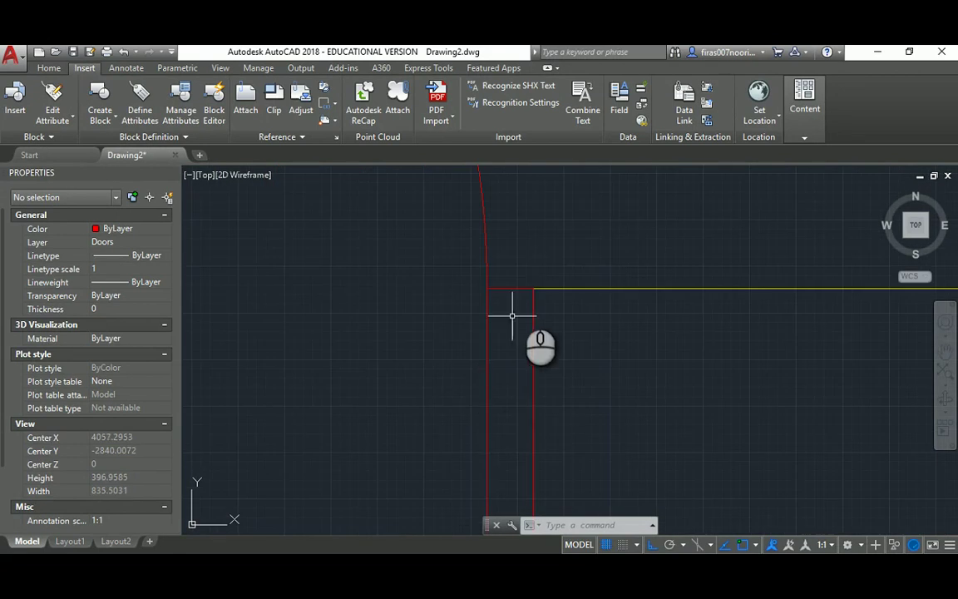
{"action": "left_click", "coordinate": [520, 287]}
{"action": "middle_click_drag", "start_coordinate": [496, 352], "coordinate": [469, 293]}
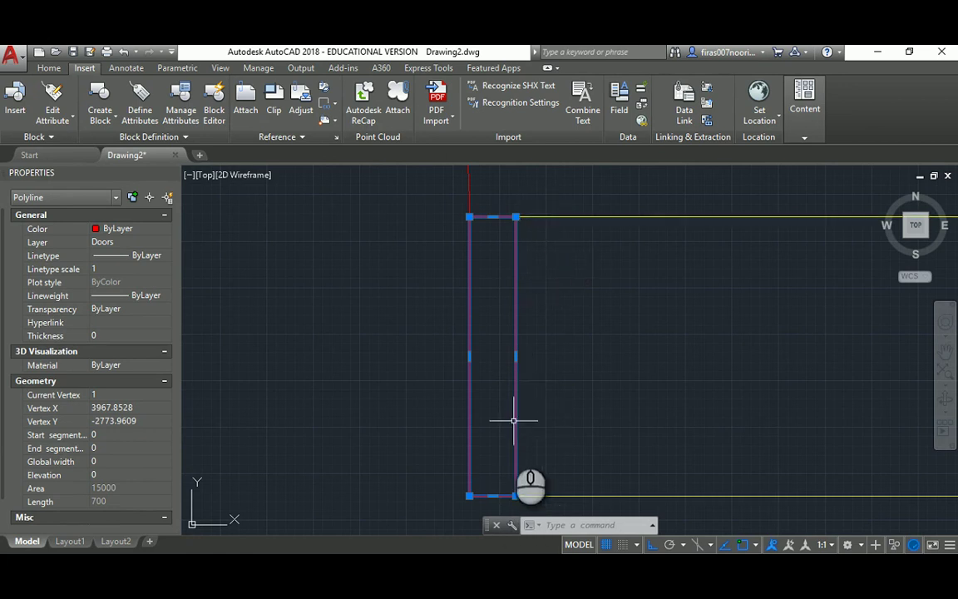
{"action": "left_click", "coordinate": [516, 495]}
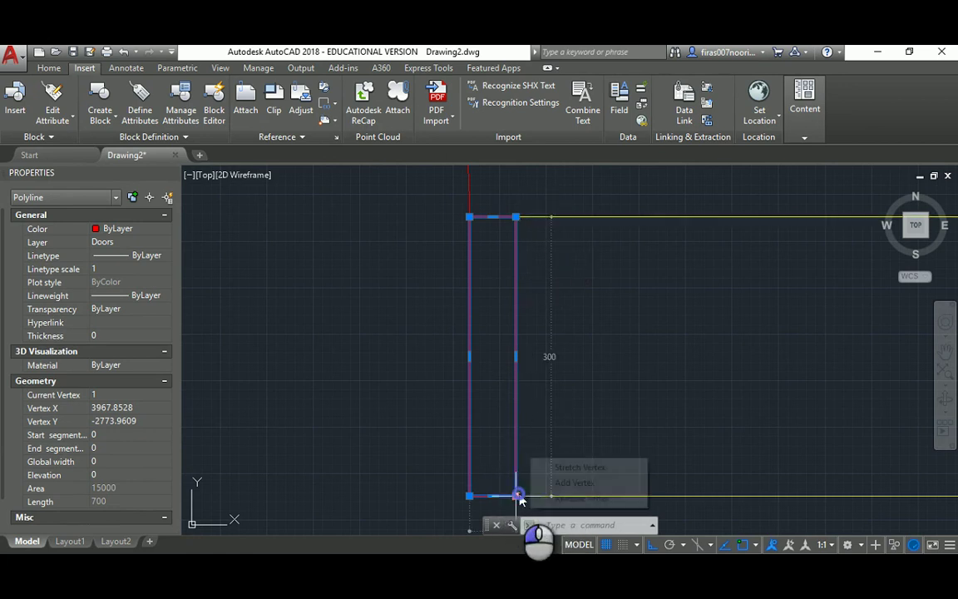
{"action": "left_click", "coordinate": [546, 398]}
{"action": "middle_click_drag", "start_coordinate": [569, 420], "coordinate": [520, 332]}
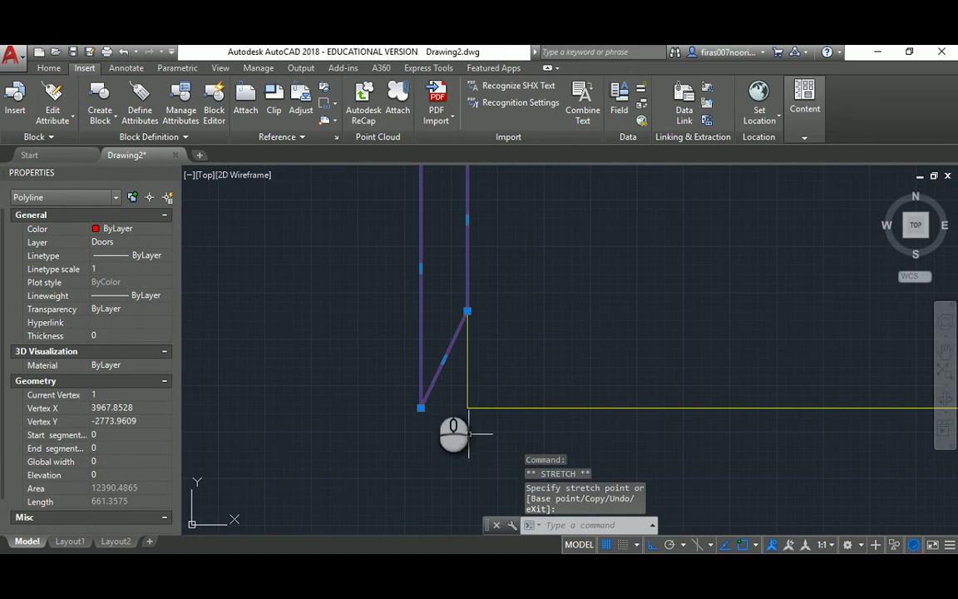
{"action": "left_click", "coordinate": [470, 311]}
{"action": "left_click", "coordinate": [468, 405]}
{"action": "scroll", "coordinate": [470, 384], "scroll_direction": "down", "scroll_amount": 6}
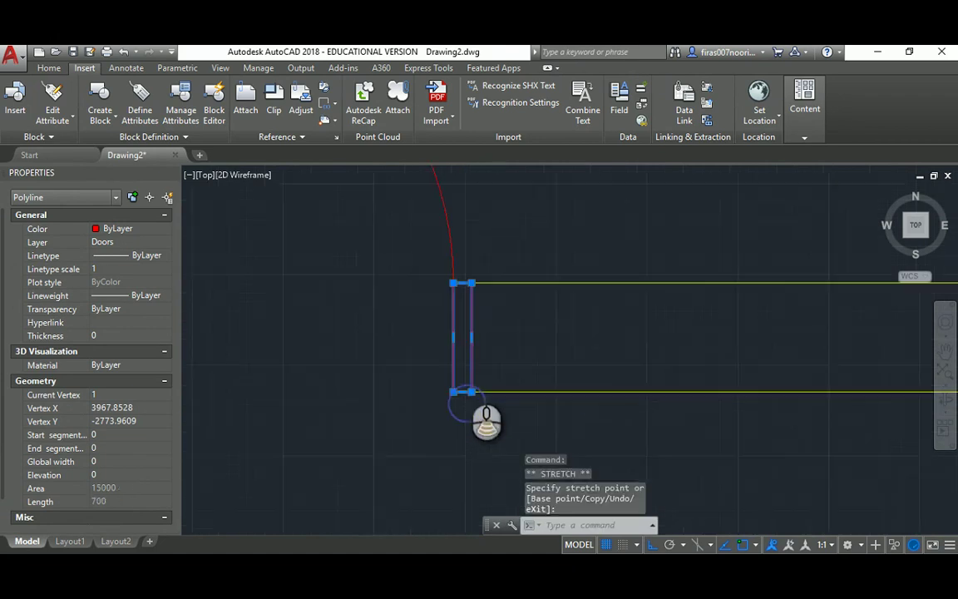
{"action": "mouse_move", "coordinate": [390, 290]}
{"action": "middle_mouse_down"}
{"action": "mouse_move", "coordinate": [524, 347]}
{"action": "mouse_move", "coordinate": [560, 338]}
{"action": "mouse_move", "coordinate": [400, 398]}
{"action": "mouse_move", "coordinate": [650, 390]}
{"action": "middle_mouse_up"}
{"action": "key", "text": "Escape"}
{"action": "key", "text": "Escape"}
Step: Open the layer manager, clear it away from the door, and make layer 0 the current layer
{"action": "scroll", "coordinate": [497, 326], "scroll_direction": "down", "scroll_amount": 3}
{"action": "type", "text": "la"}
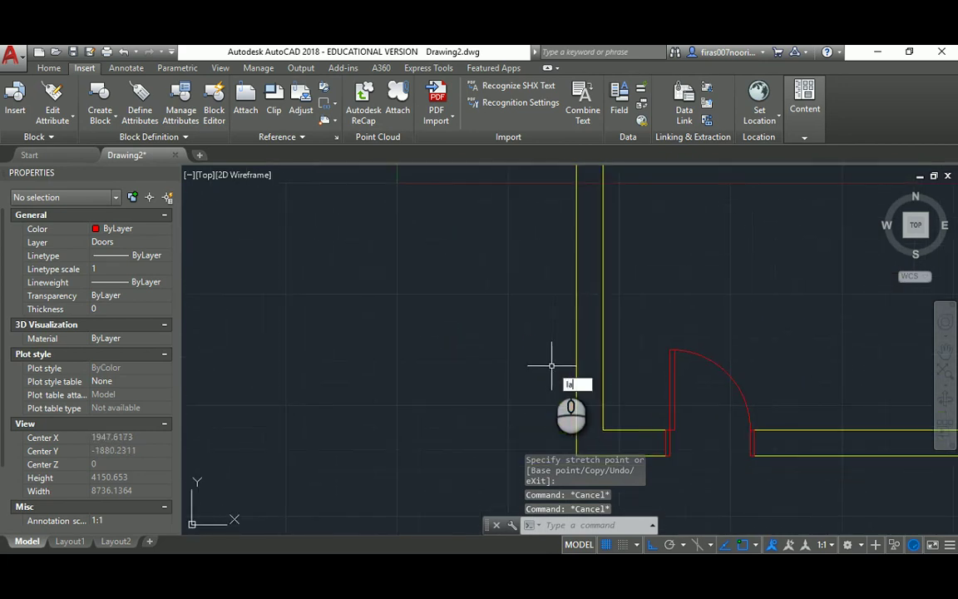
{"action": "key", "text": "Return"}
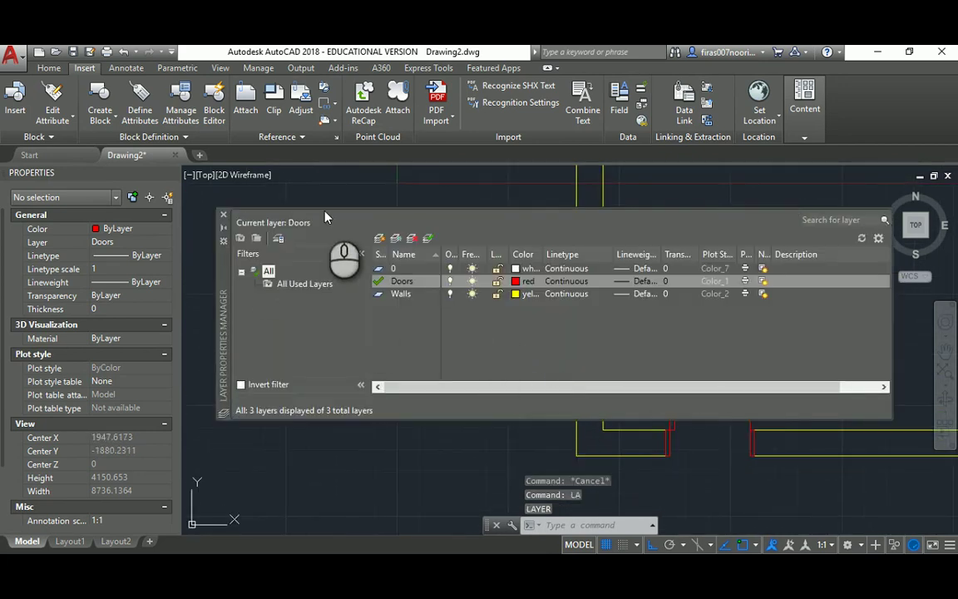
{"action": "left_click_drag", "start_coordinate": [225, 284], "coordinate": [214, 243]}
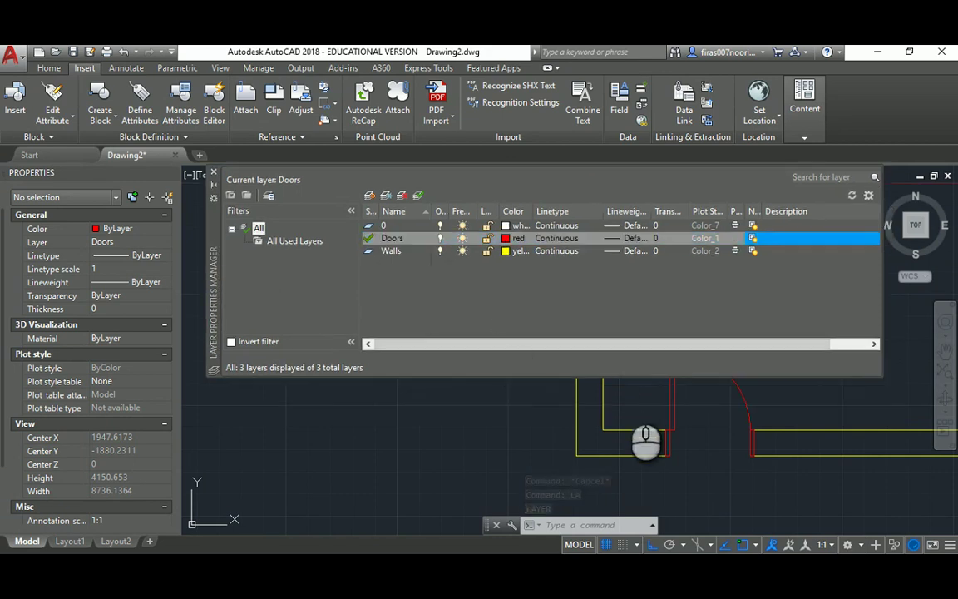
{"action": "mouse_move", "coordinate": [668, 425]}
{"action": "middle_mouse_down"}
{"action": "mouse_move", "coordinate": [681, 465]}
{"action": "mouse_move", "coordinate": [646, 462]}
{"action": "middle_mouse_up"}
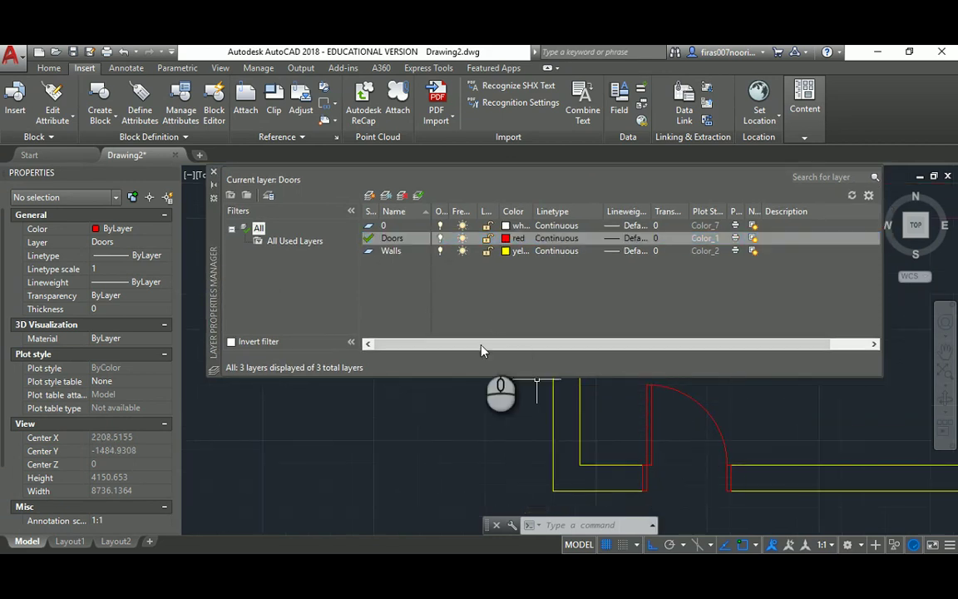
{"action": "left_click", "coordinate": [369, 230]}
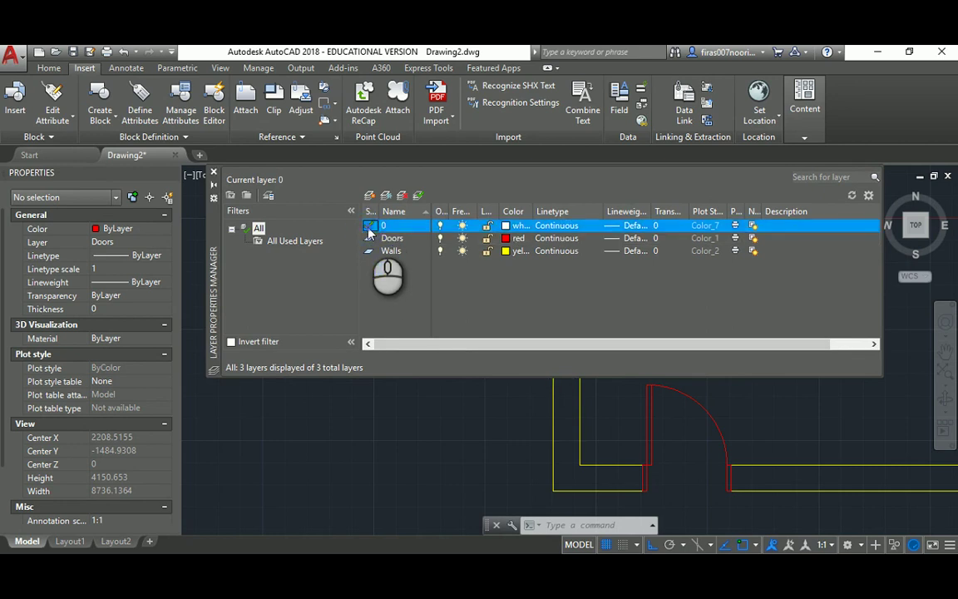
Step: Turn the Doors layer off, back on and off again, checking the door opening in the drawing
{"action": "left_click", "coordinate": [441, 239]}
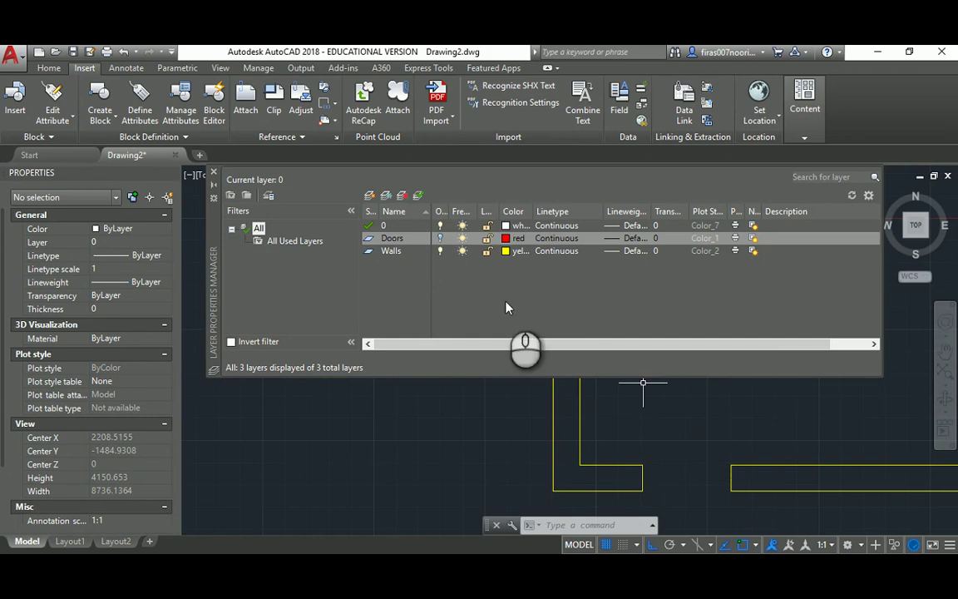
{"action": "left_click", "coordinate": [440, 238]}
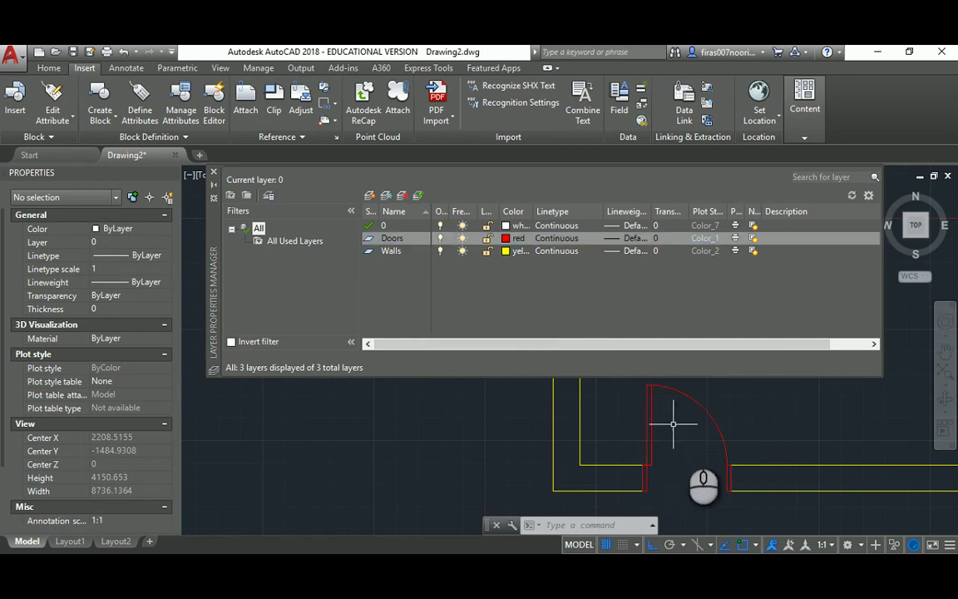
{"action": "left_click", "coordinate": [440, 237]}
{"action": "middle_click_drag", "start_coordinate": [691, 444], "coordinate": [619, 391]}
{"action": "scroll", "coordinate": [622, 438], "scroll_direction": "up", "scroll_amount": 4}
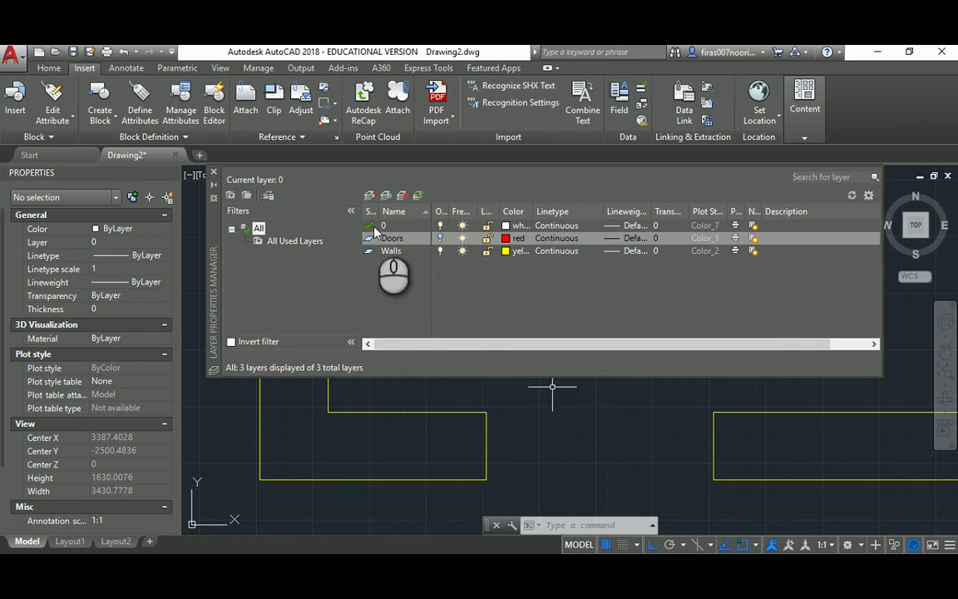
{"action": "scroll", "coordinate": [573, 442], "scroll_direction": "down", "scroll_amount": 4}
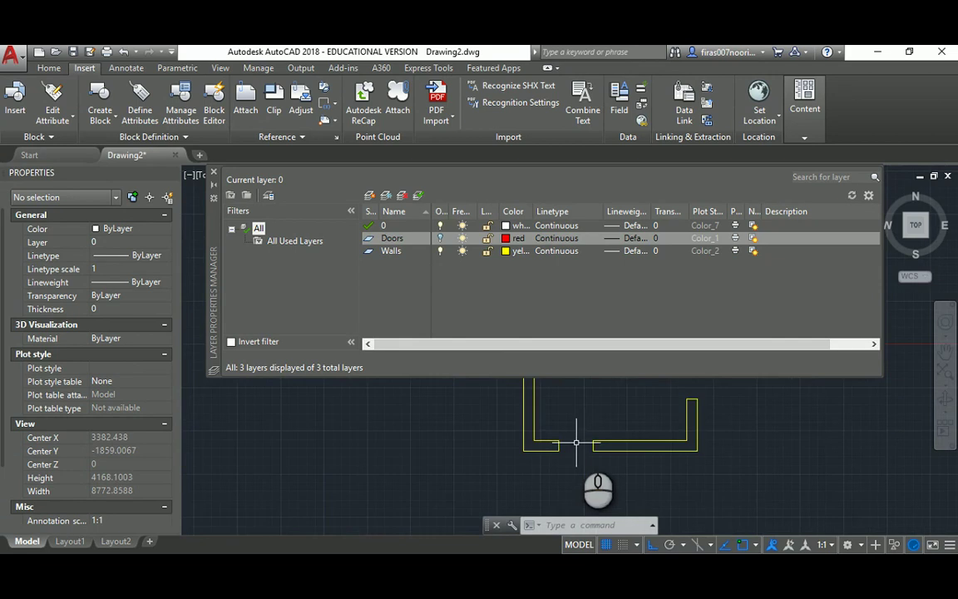
{"action": "middle_click_drag", "start_coordinate": [627, 422], "coordinate": [570, 489]}
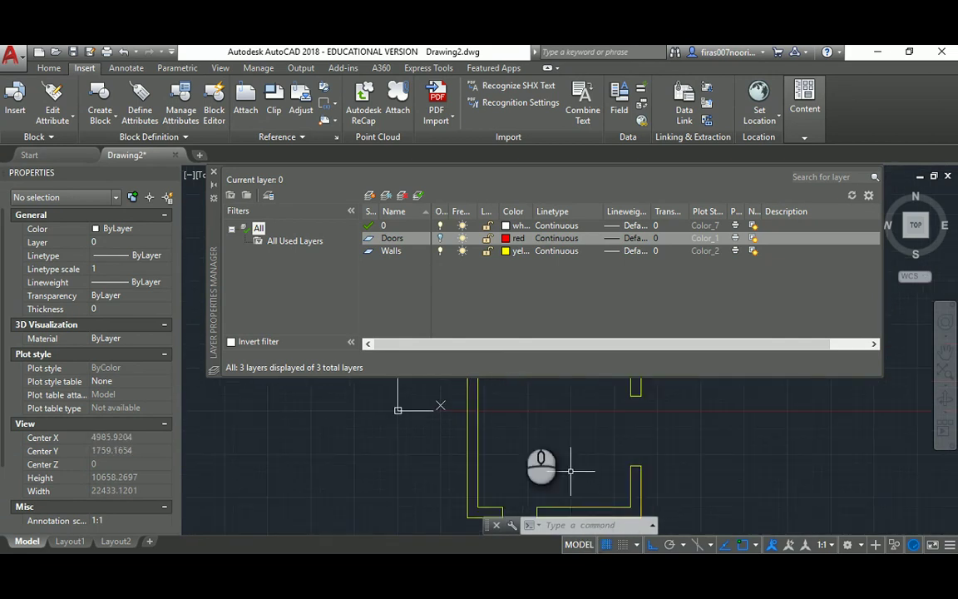
Step: Turn off the Walls layer as well and inspect the surrounding drawing area
{"action": "left_click", "coordinate": [439, 253]}
{"action": "scroll", "coordinate": [599, 412], "scroll_direction": "down", "scroll_amount": 5}
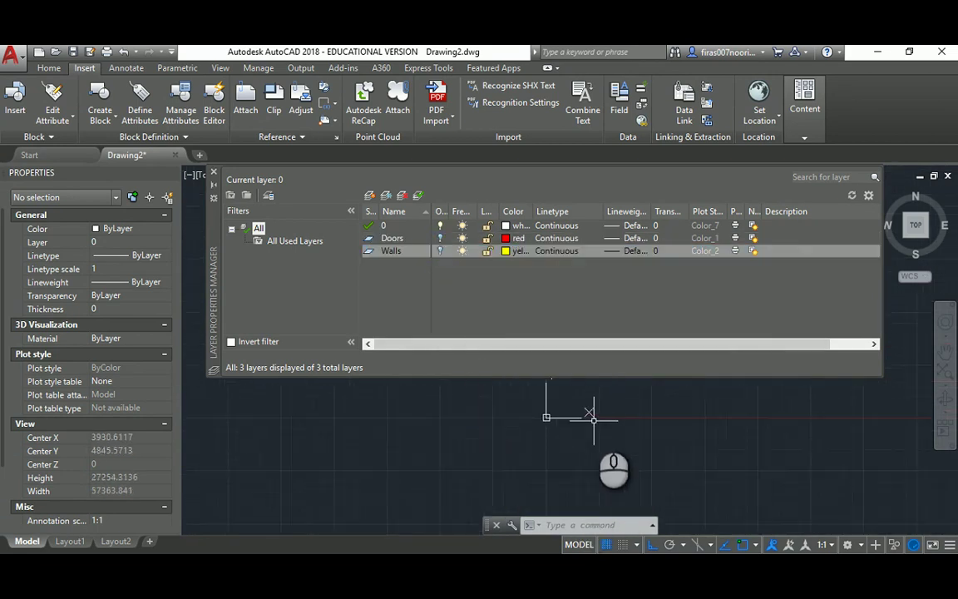
{"action": "middle_click_drag", "start_coordinate": [616, 417], "coordinate": [587, 462]}
{"action": "scroll", "coordinate": [592, 459], "scroll_direction": "down", "scroll_amount": 4}
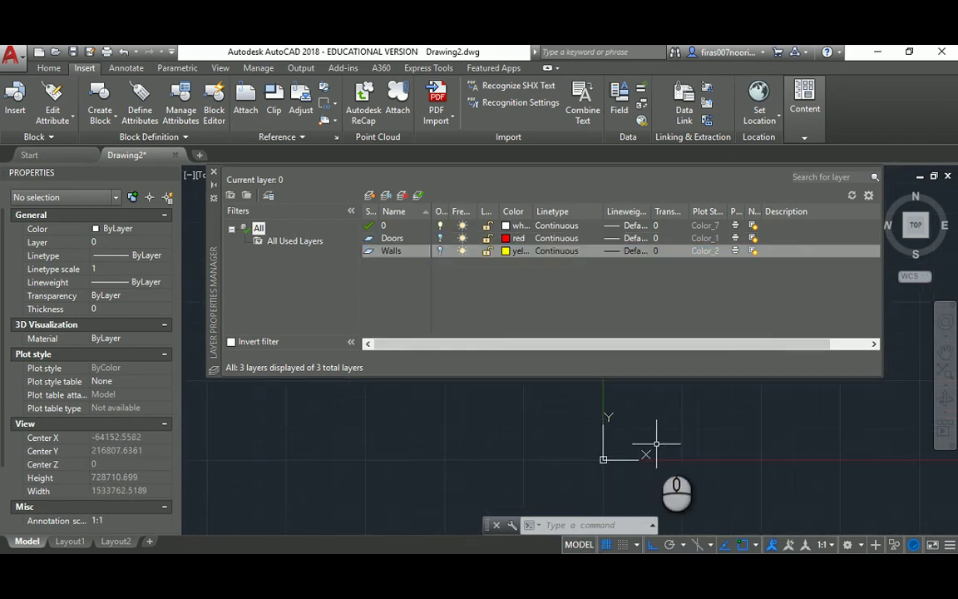
{"action": "middle_click_drag", "start_coordinate": [657, 446], "coordinate": [650, 479]}
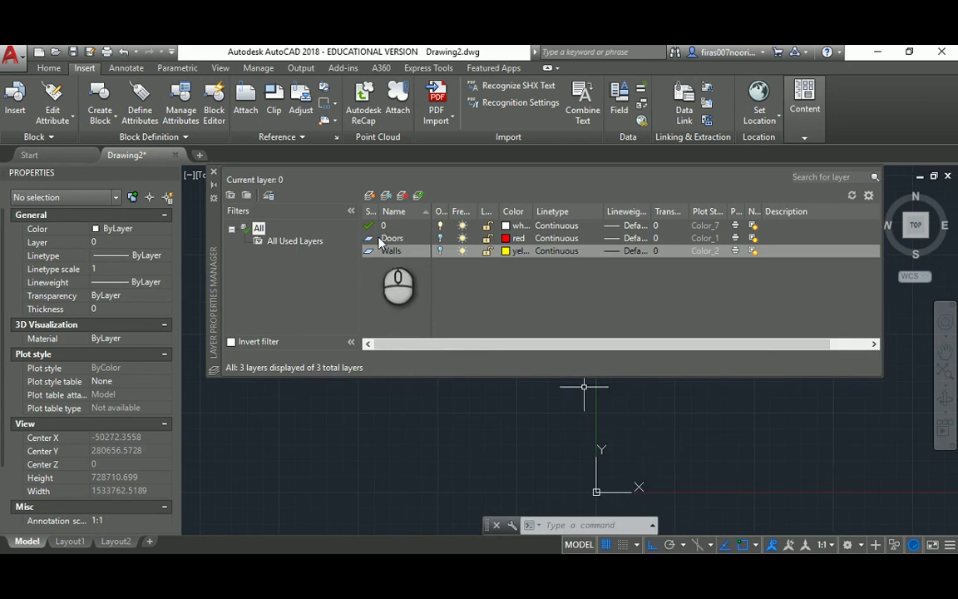
Step: Turn on the Doors layer by itself first, followed by the Walls layer
{"action": "left_click", "coordinate": [440, 237]}
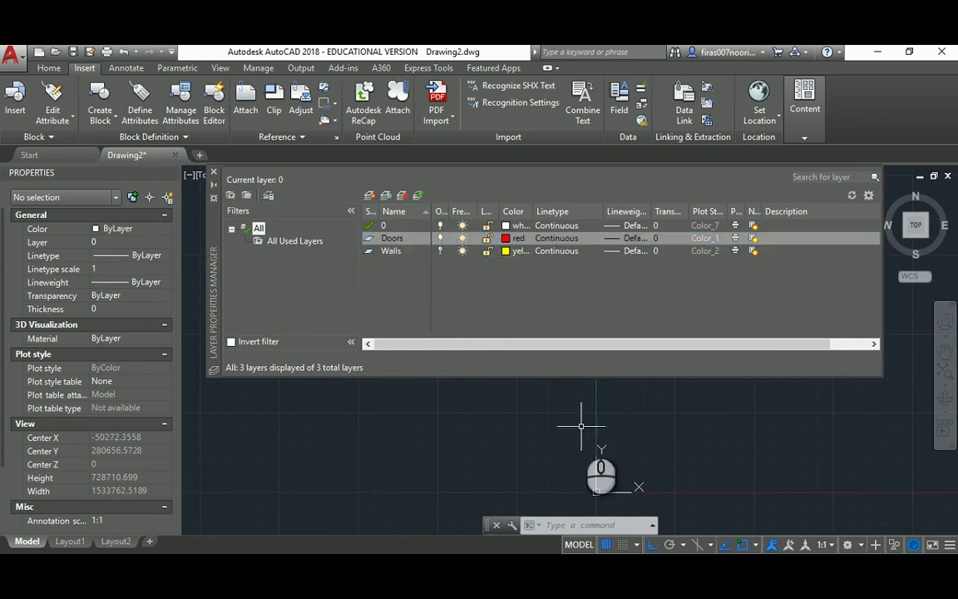
{"action": "mouse_move", "coordinate": [628, 497]}
{"action": "middle_mouse_down"}
{"action": "mouse_move", "coordinate": [566, 446]}
{"action": "mouse_move", "coordinate": [555, 390]}
{"action": "middle_mouse_up"}
{"action": "scroll", "coordinate": [516, 434], "scroll_direction": "up", "scroll_amount": 5}
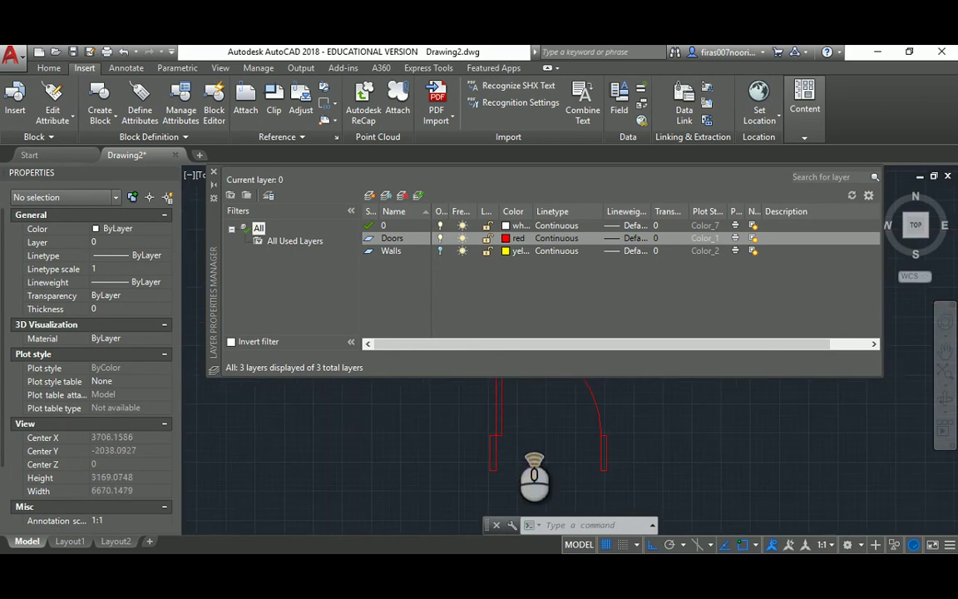
{"action": "left_click", "coordinate": [440, 251]}
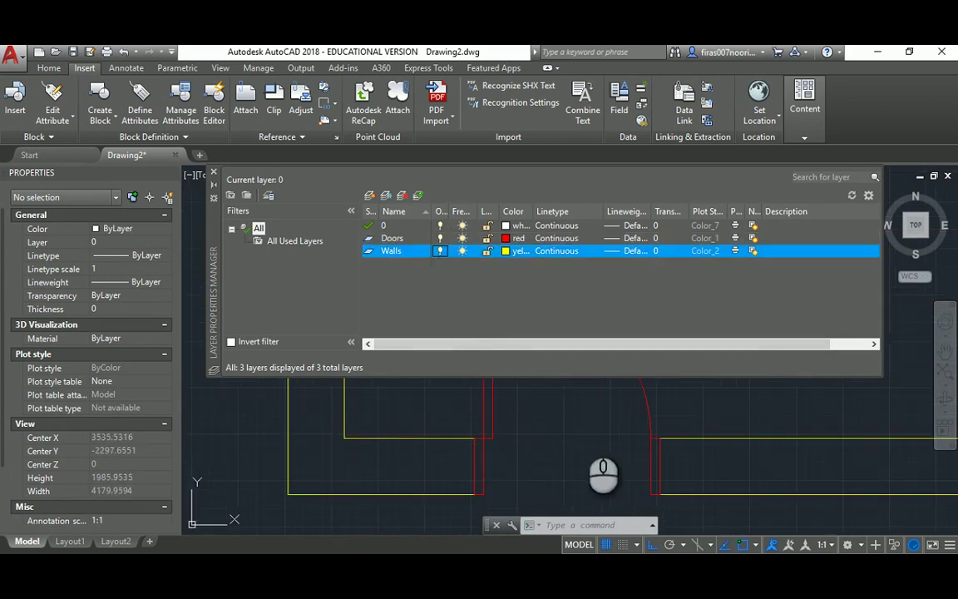
{"action": "mouse_move", "coordinate": [563, 445]}
{"action": "middle_mouse_down"}
{"action": "mouse_move", "coordinate": [576, 414]}
{"action": "mouse_move", "coordinate": [562, 440]}
{"action": "middle_mouse_up"}
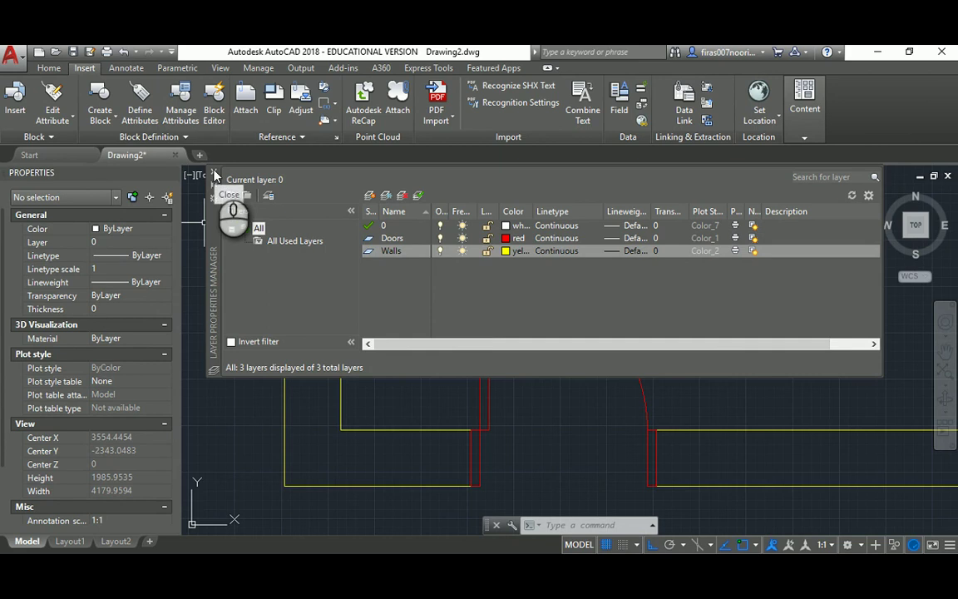
Step: Turn off both the Walls and Doors layers and close the layer manager
{"action": "left_click", "coordinate": [440, 250]}
{"action": "left_click", "coordinate": [440, 238]}
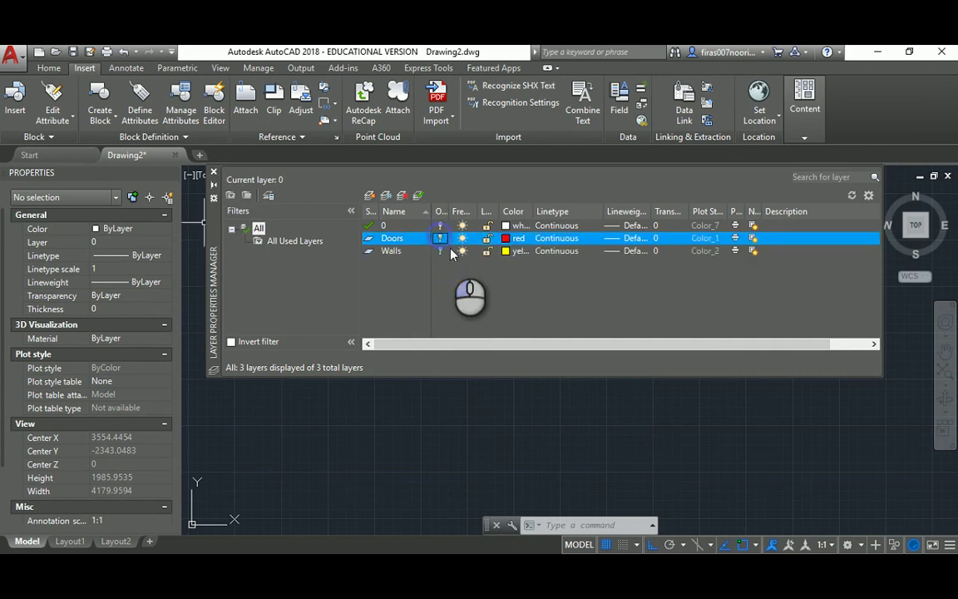
{"action": "left_click", "coordinate": [213, 173]}
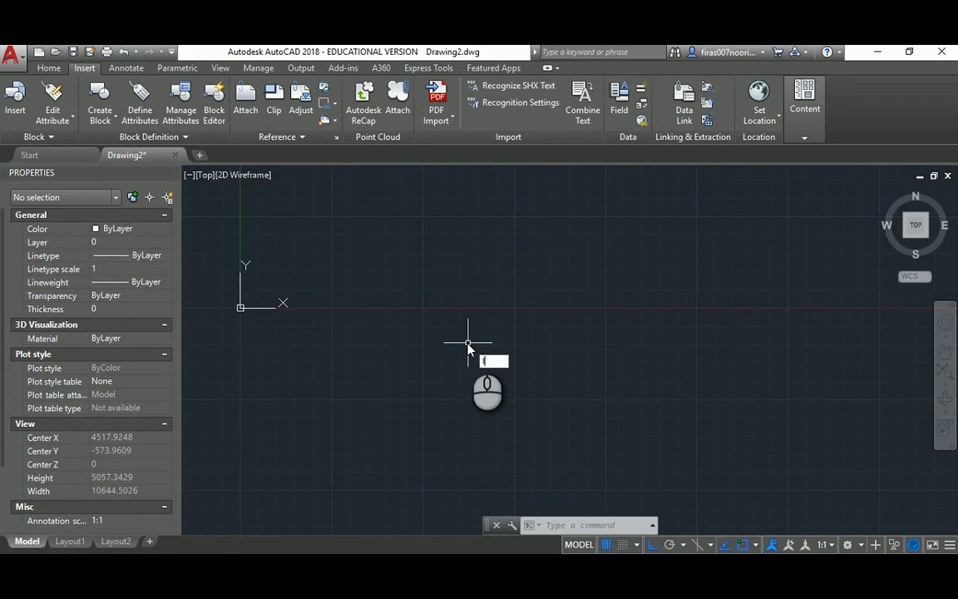
Step: Reopen the layer manager and turn the Doors and Walls layers back on
{"action": "type", "text": "a"}
{"action": "key", "text": "Return"}
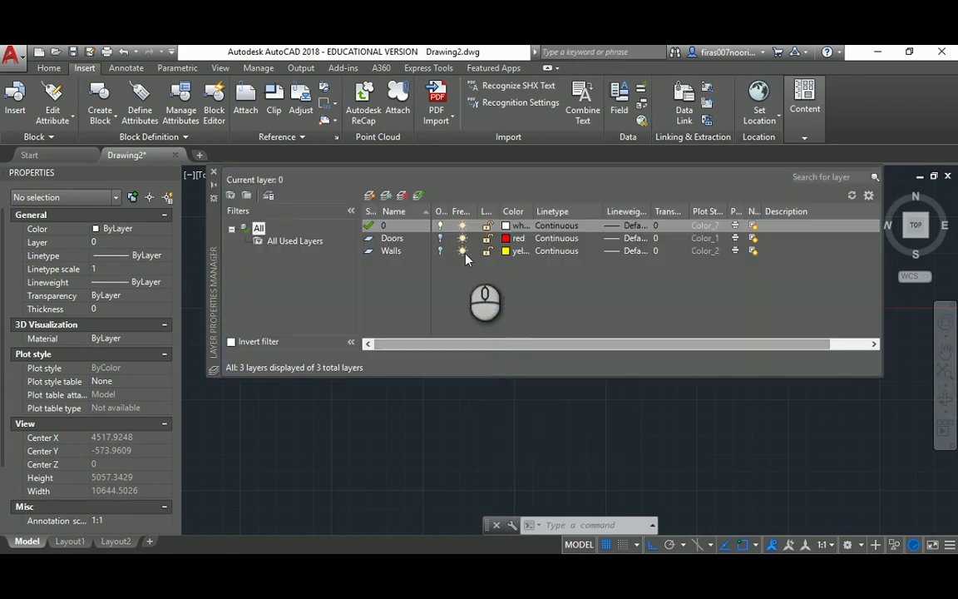
{"action": "left_click", "coordinate": [439, 239]}
{"action": "left_click", "coordinate": [440, 251]}
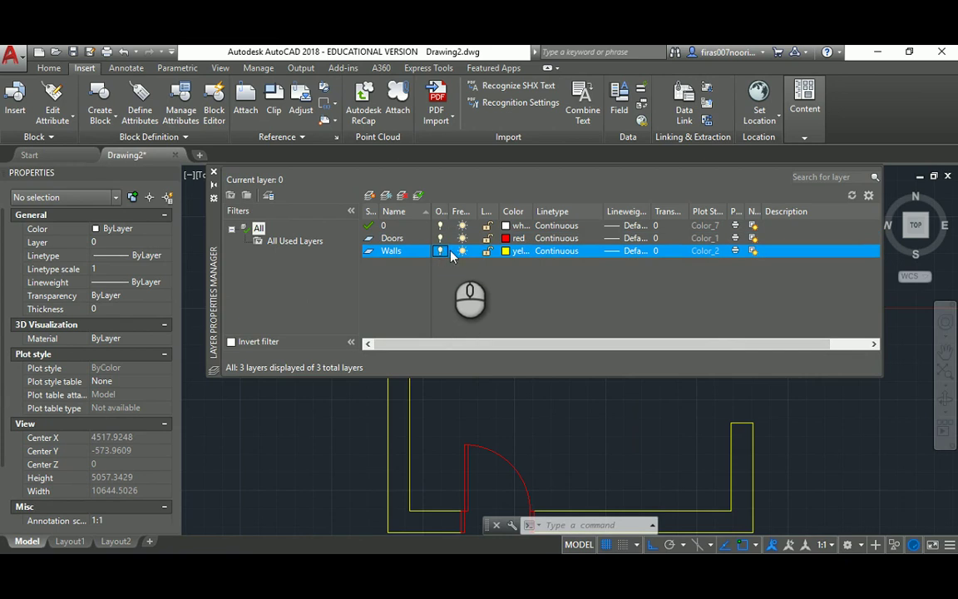
{"action": "scroll", "coordinate": [500, 439], "scroll_direction": "down", "scroll_amount": 5}
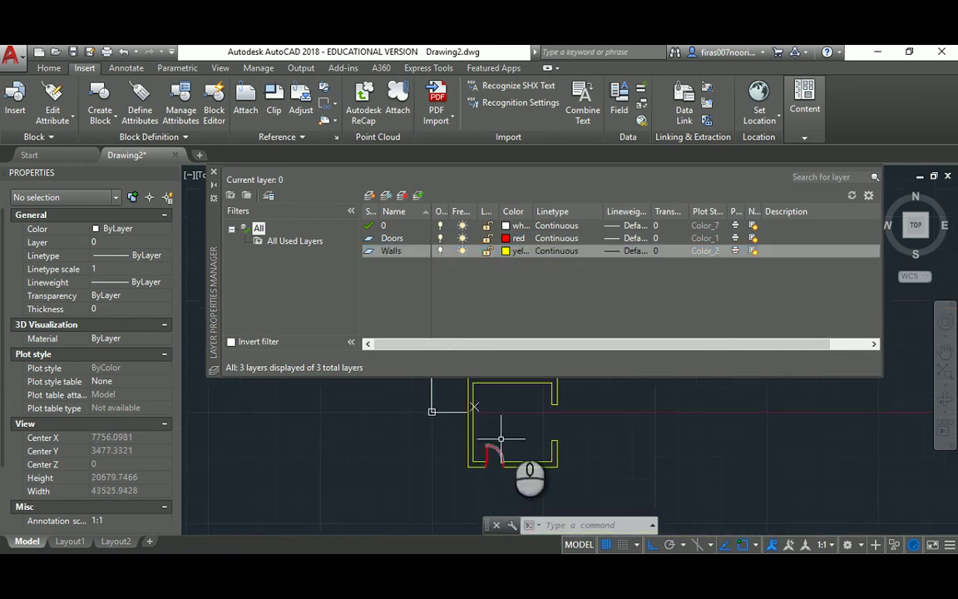
{"action": "middle_click_drag", "start_coordinate": [500, 439], "coordinate": [455, 448]}
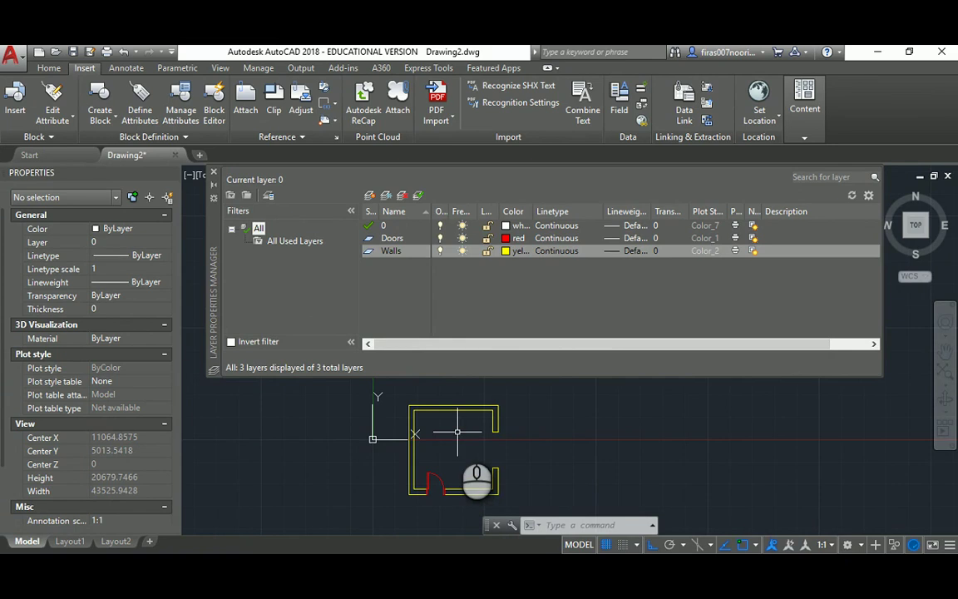
Step: Make the Doors layer current, turn it off despite being current, and close the layer manager
{"action": "left_click", "coordinate": [369, 239]}
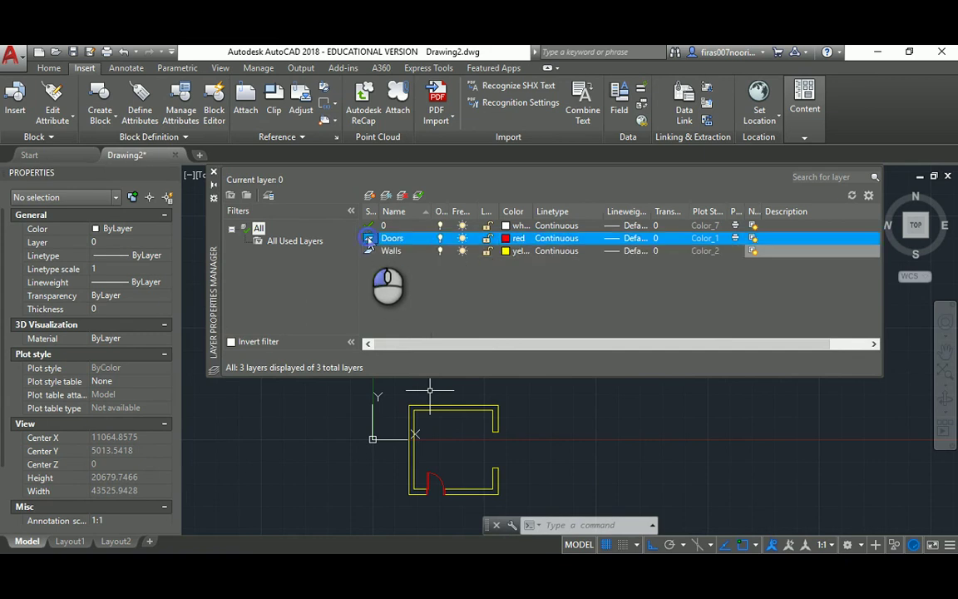
{"action": "double_click", "coordinate": [369, 239]}
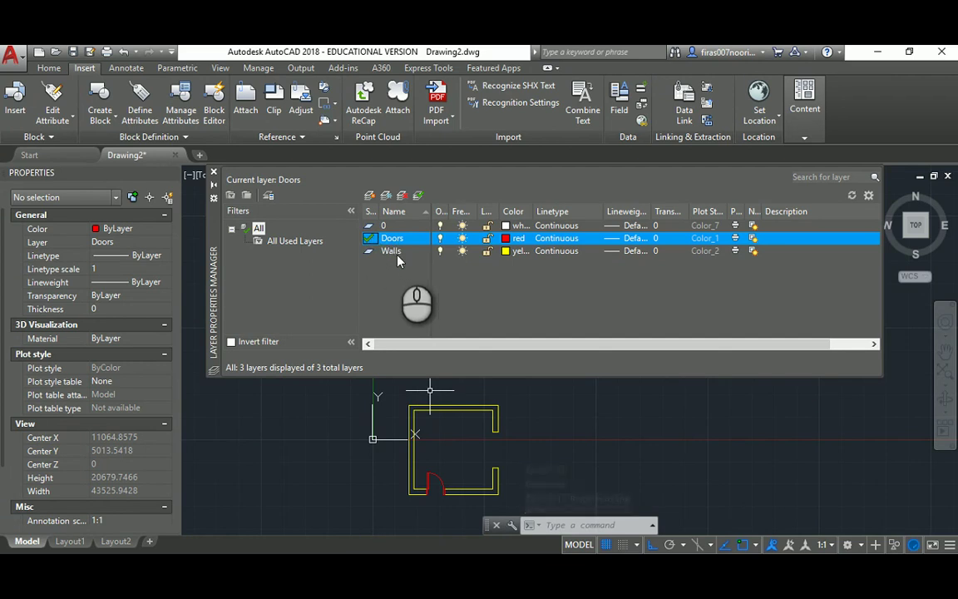
{"action": "scroll", "coordinate": [407, 451], "scroll_direction": "up", "scroll_amount": 4}
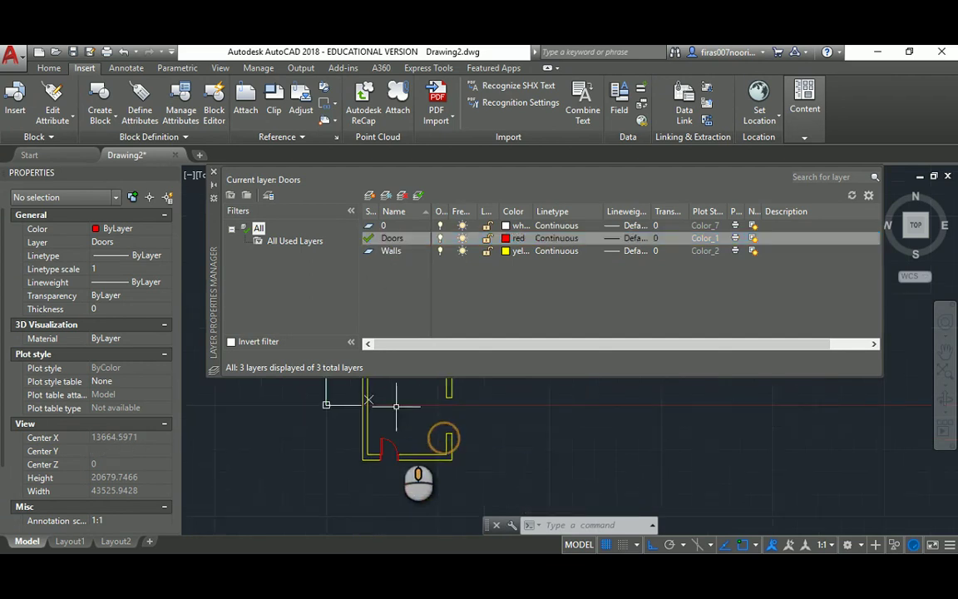
{"action": "middle_click_drag", "start_coordinate": [407, 451], "coordinate": [408, 438]}
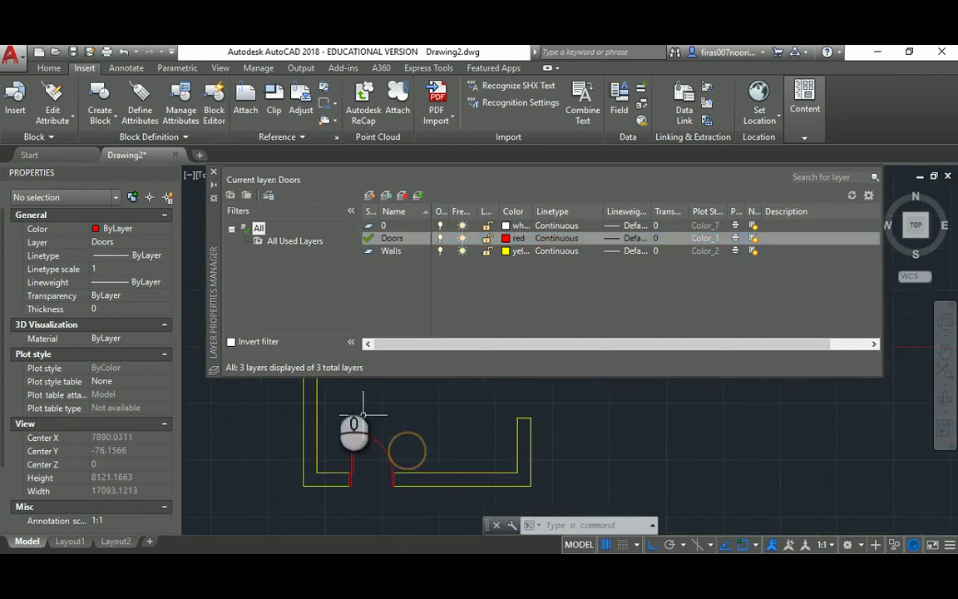
{"action": "left_click", "coordinate": [440, 238]}
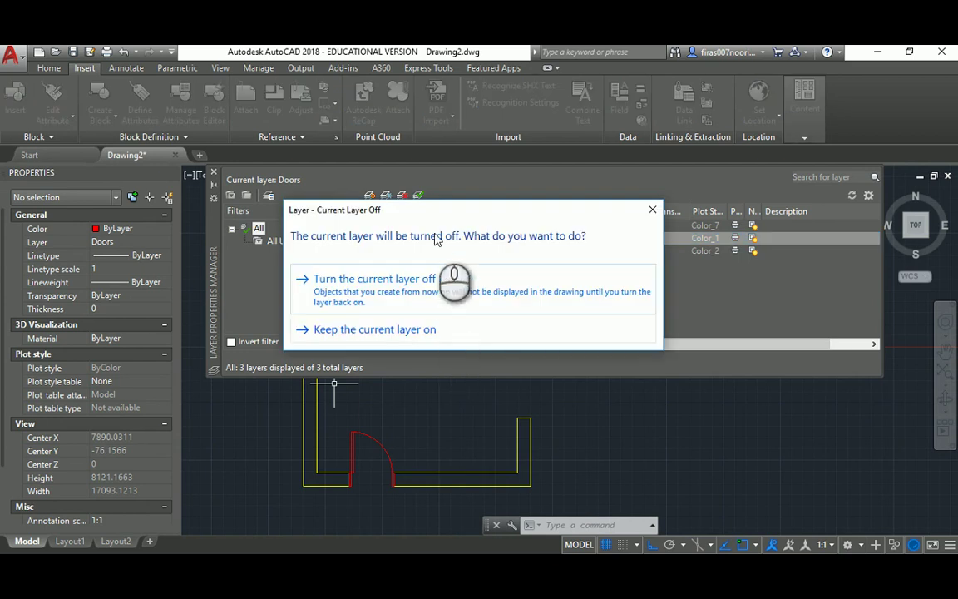
{"action": "left_click_drag", "start_coordinate": [431, 213], "coordinate": [617, 330]}
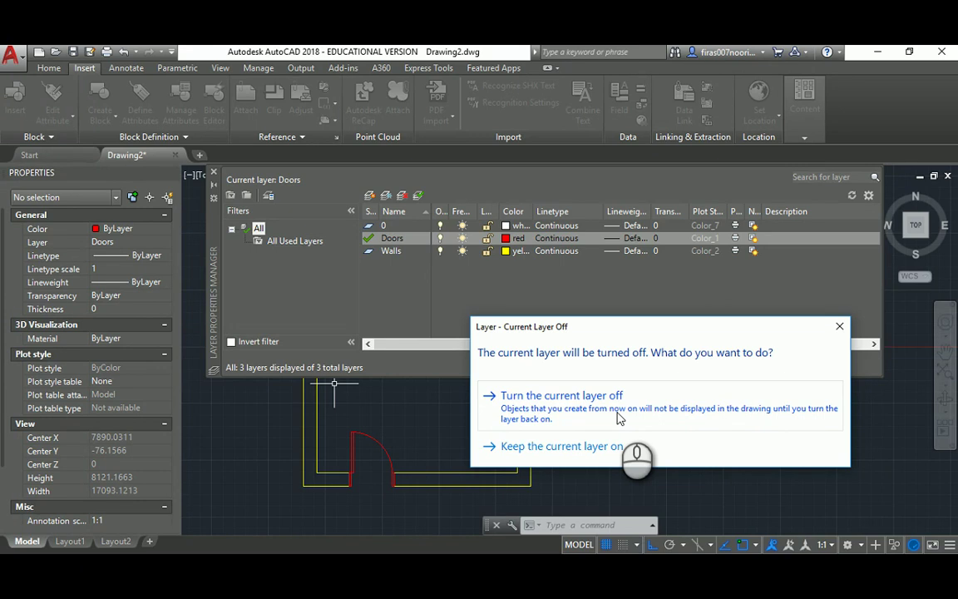
{"action": "left_click", "coordinate": [579, 406]}
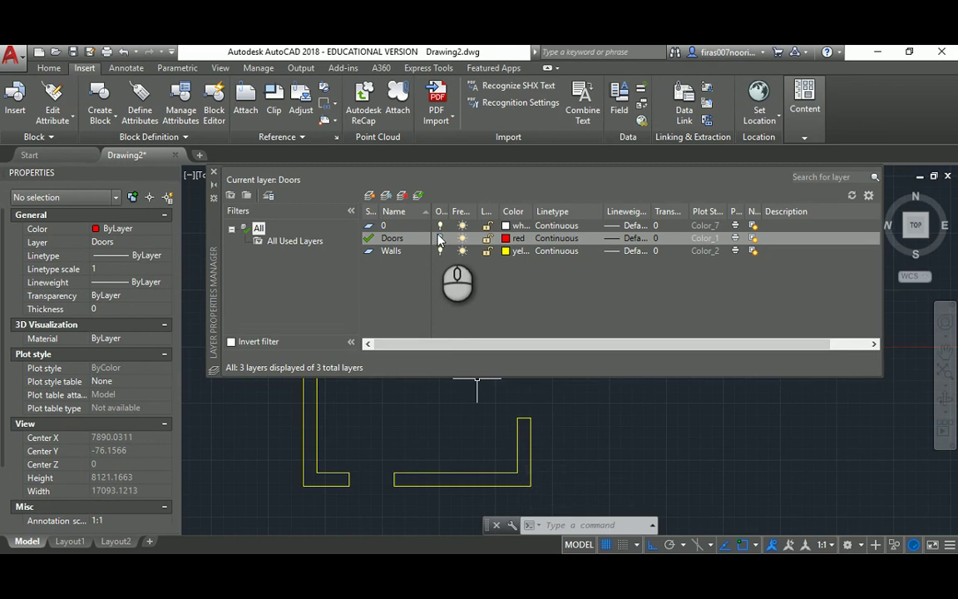
{"action": "left_click", "coordinate": [214, 172]}
Step: Draw a freehand circle outside the room, beside its right-hand opening, on the turned-off Doors layer
{"action": "middle_click_drag", "start_coordinate": [471, 364], "coordinate": [438, 336]}
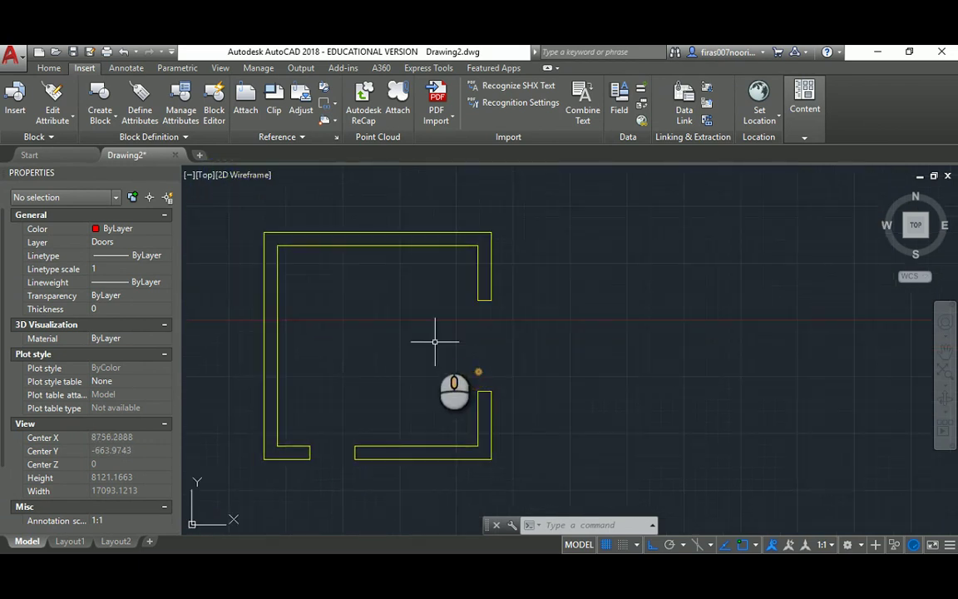
{"action": "type", "text": "c"}
{"action": "key", "text": "Return"}
{"action": "left_click", "coordinate": [559, 334]}
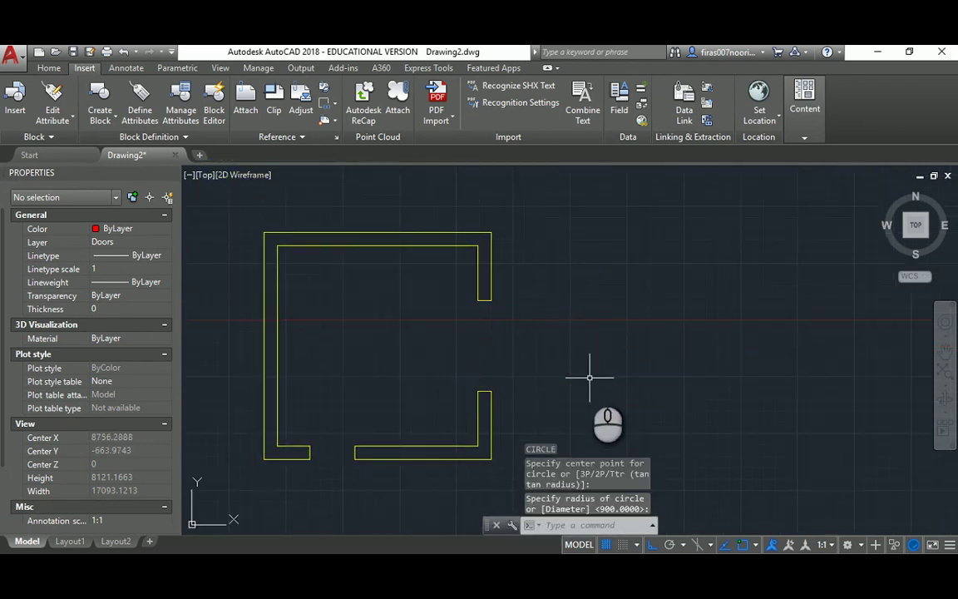
Step: Draw two vertical lines right of the room and a horizontal line through its right-hand opening on the turned-off Doors layer
{"action": "type", "text": "l"}
{"action": "key", "text": "Return"}
{"action": "left_click", "coordinate": [554, 234]}
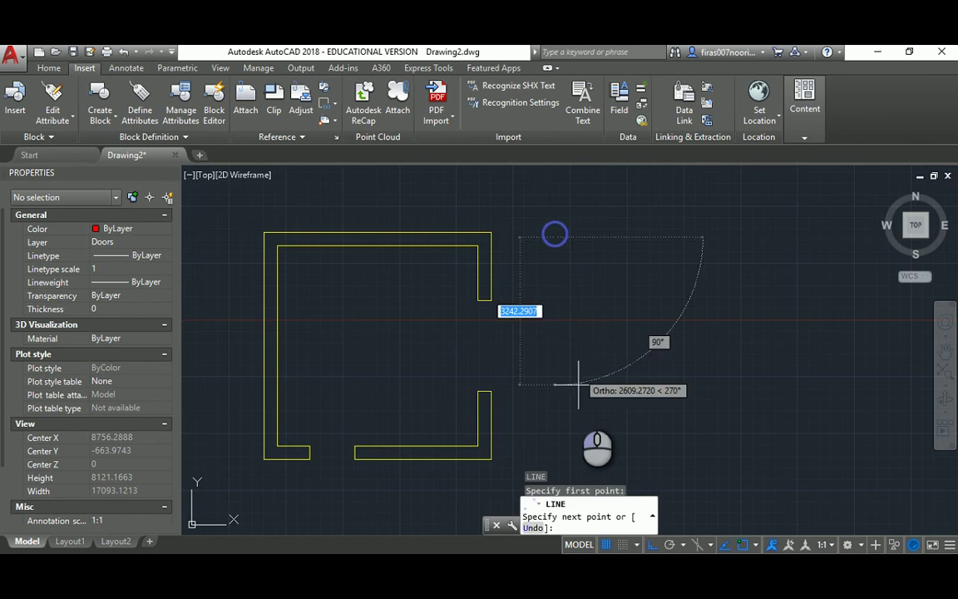
{"action": "left_click", "coordinate": [577, 401]}
{"action": "key", "text": "Return"}
{"action": "left_click", "coordinate": [411, 332]}
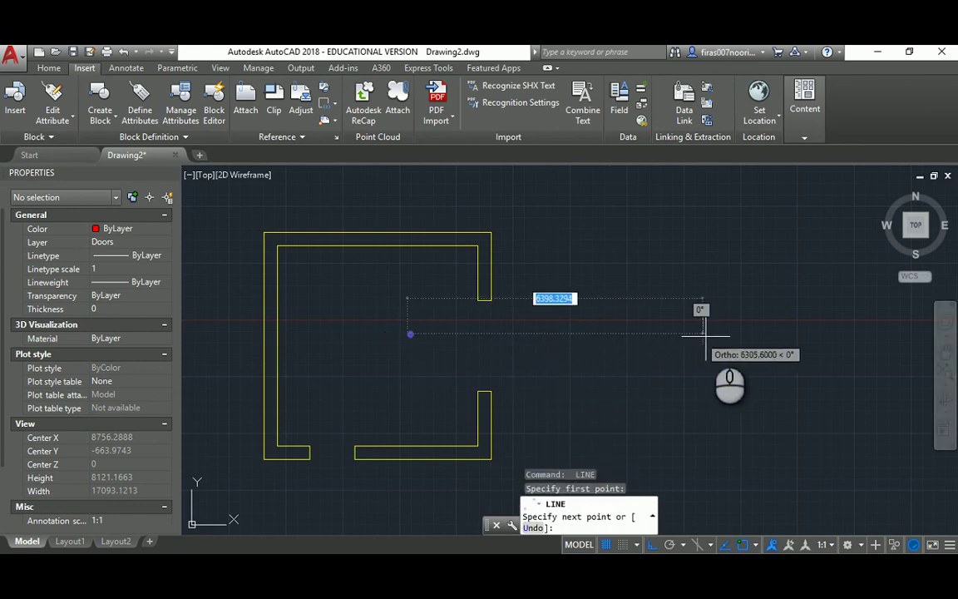
{"action": "right_click", "coordinate": [709, 337]}
{"action": "key", "text": "Return"}
{"action": "left_click", "coordinate": [673, 252]}
{"action": "right_click", "coordinate": [666, 416]}
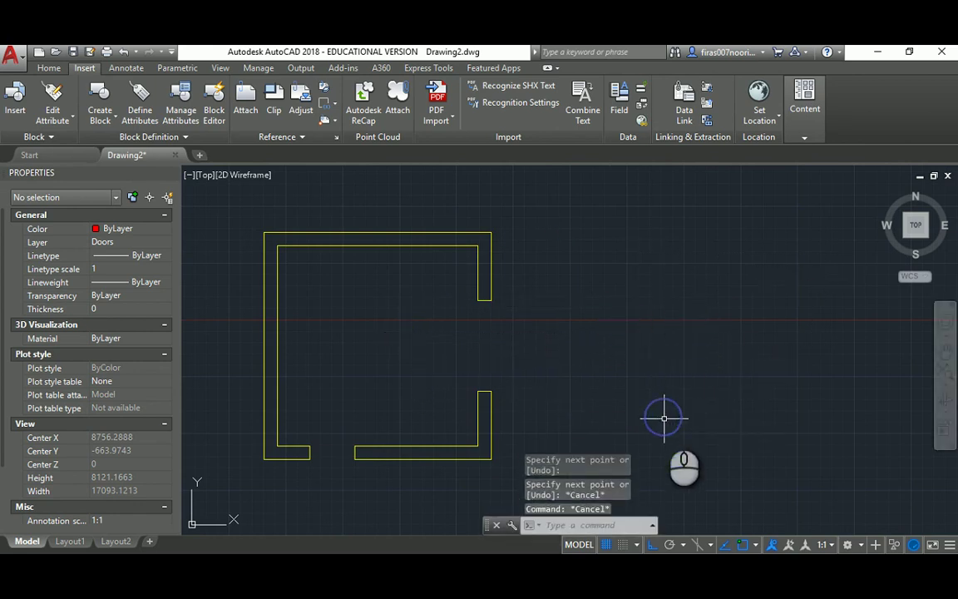
Step: Draw two freehand circles with radii of about 1880 and 1575 mm beside the room's right-hand opening on the turned-off Doors layer
{"action": "key", "text": "c"}
{"action": "key", "text": "Return"}
{"action": "left_click", "coordinate": [725, 320]}
{"action": "key", "text": "Escape"}
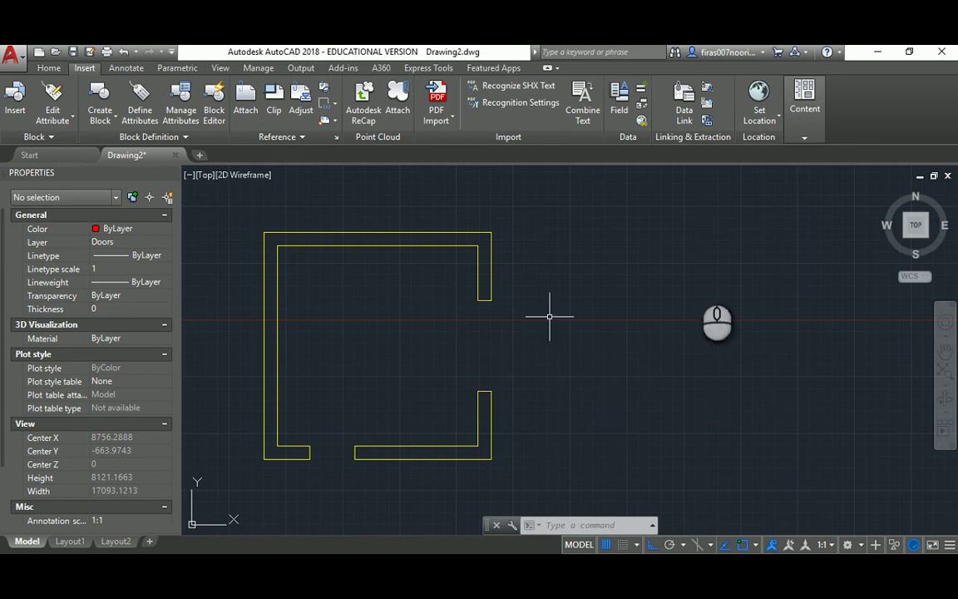
{"action": "type", "text": "c"}
{"action": "key", "text": "Return"}
{"action": "left_click", "coordinate": [593, 281]}
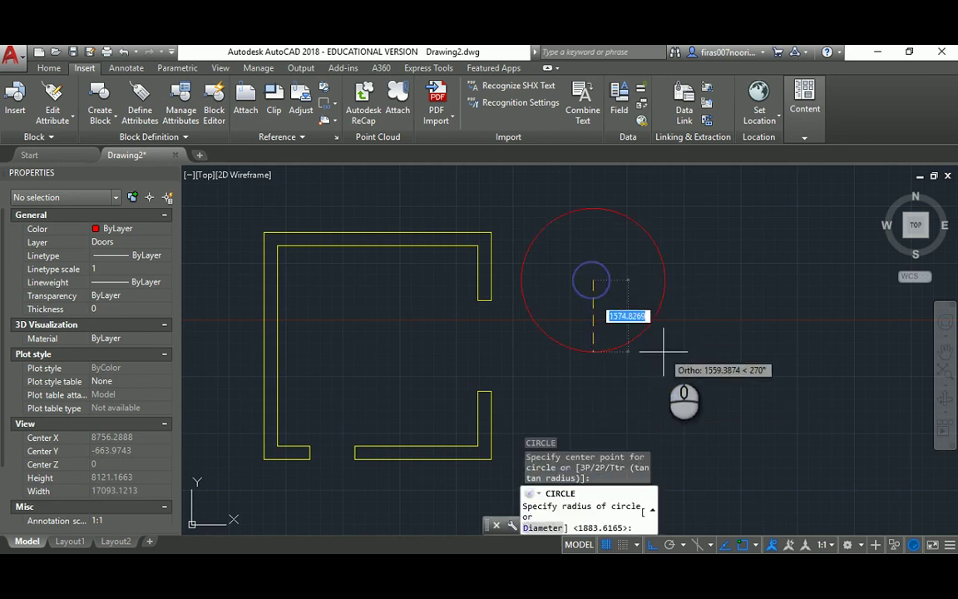
{"action": "left_click", "coordinate": [664, 352]}
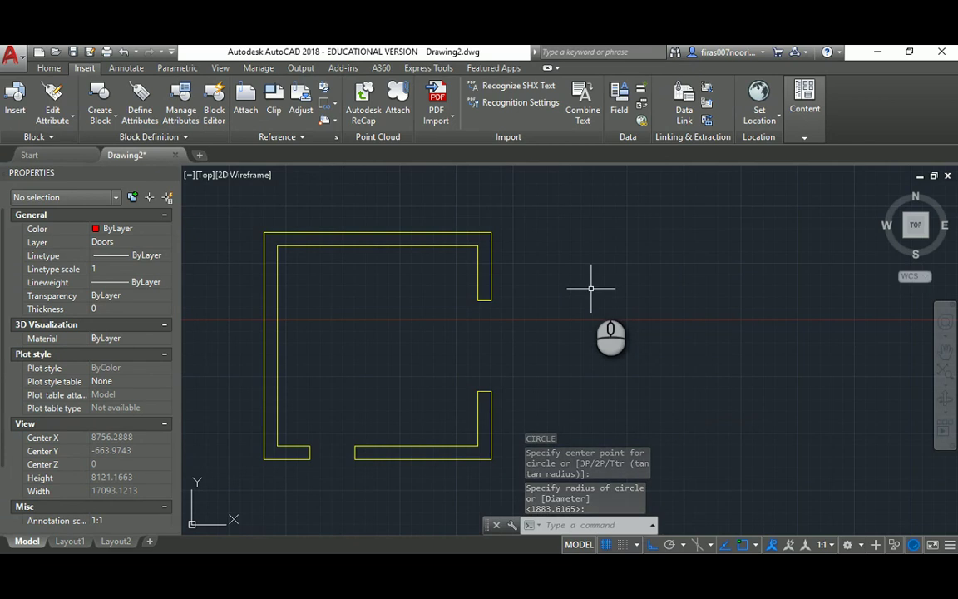
{"action": "key", "text": "Escape"}
{"action": "key", "text": "Escape"}
{"action": "key", "text": "Escape"}
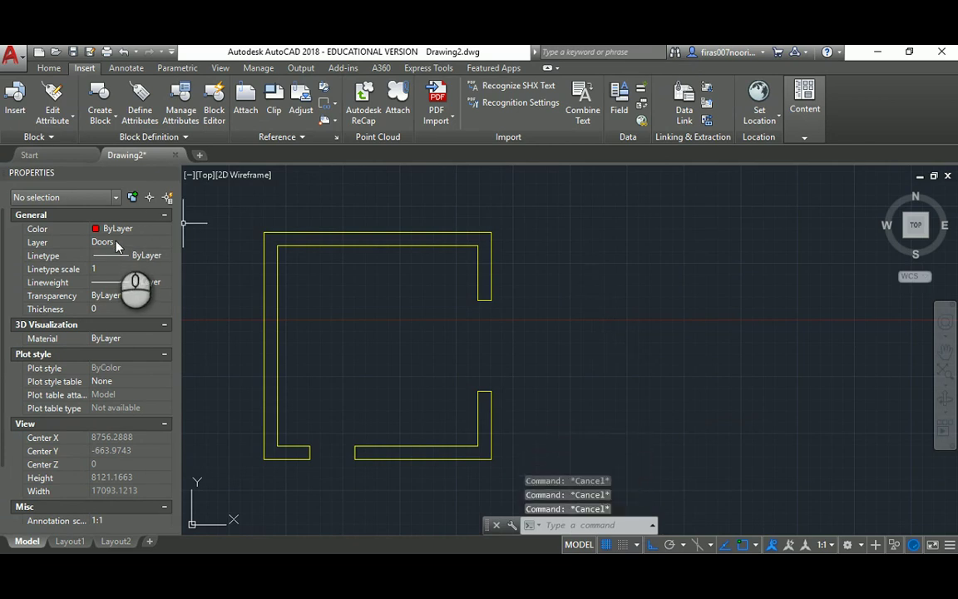
Step: Reopen the layer manager, turn the Doors layer back on, and close the manager
{"action": "type", "text": "1"}
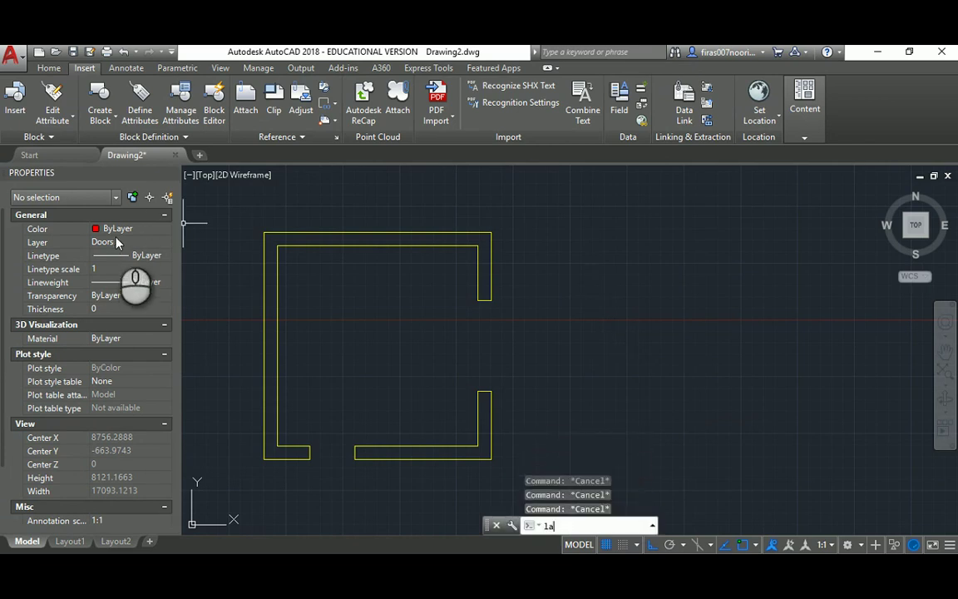
{"action": "key", "text": "Return"}
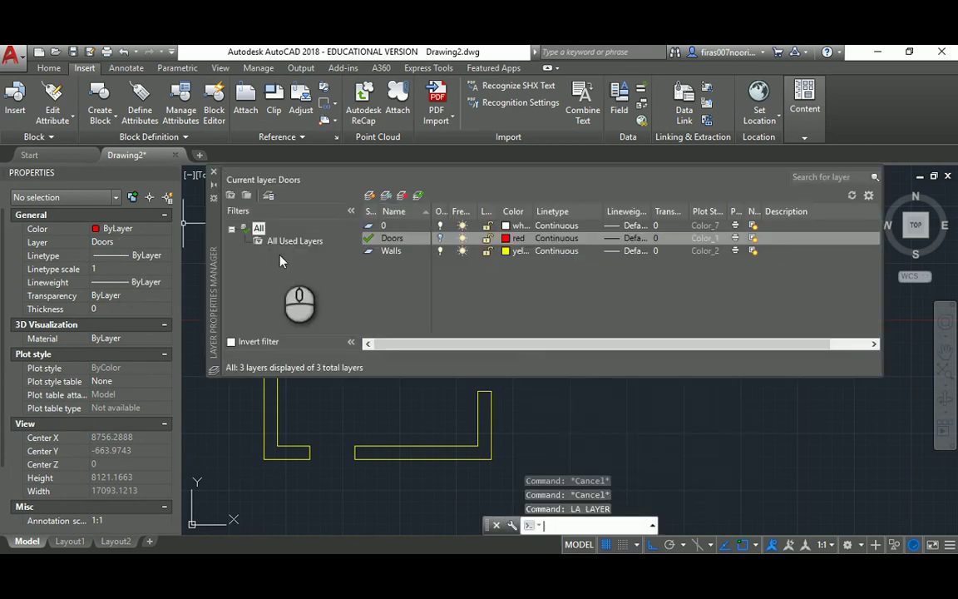
{"action": "left_click", "coordinate": [441, 239]}
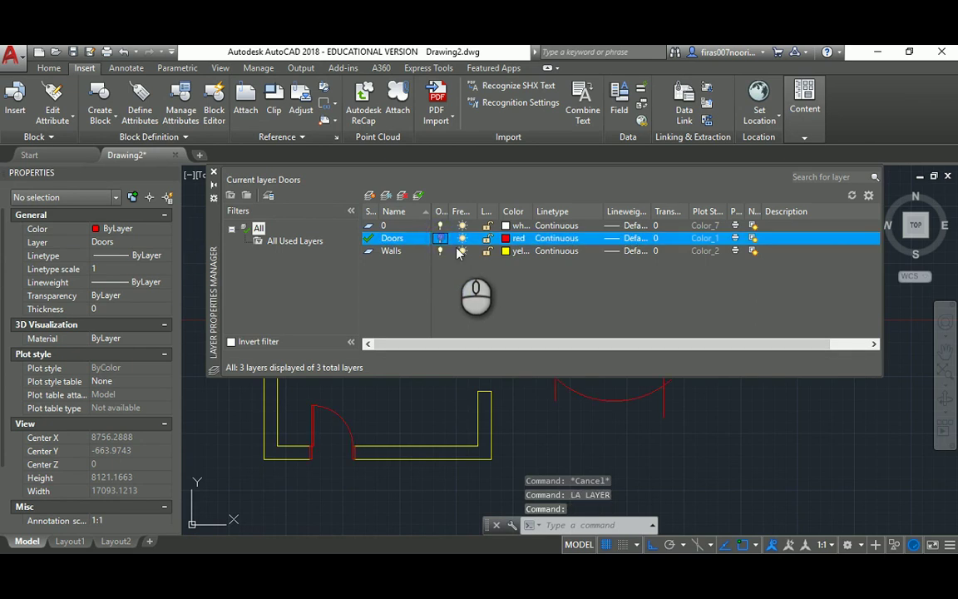
{"action": "left_click", "coordinate": [213, 172]}
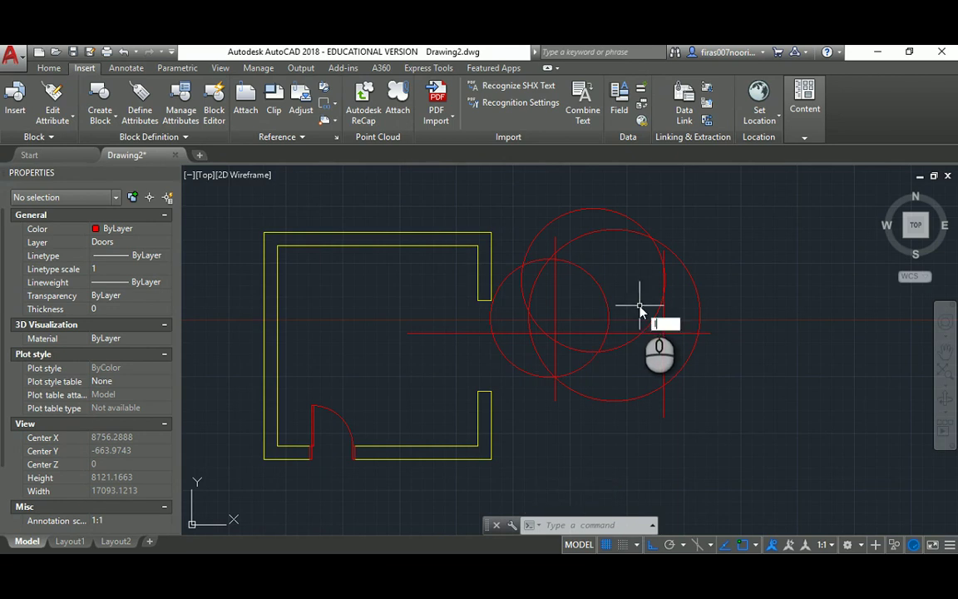
Step: In the layer manager, make layer 0 current and turn off the Walls layer, then close the manager
{"action": "type", "text": "a"}
{"action": "key", "text": "Return"}
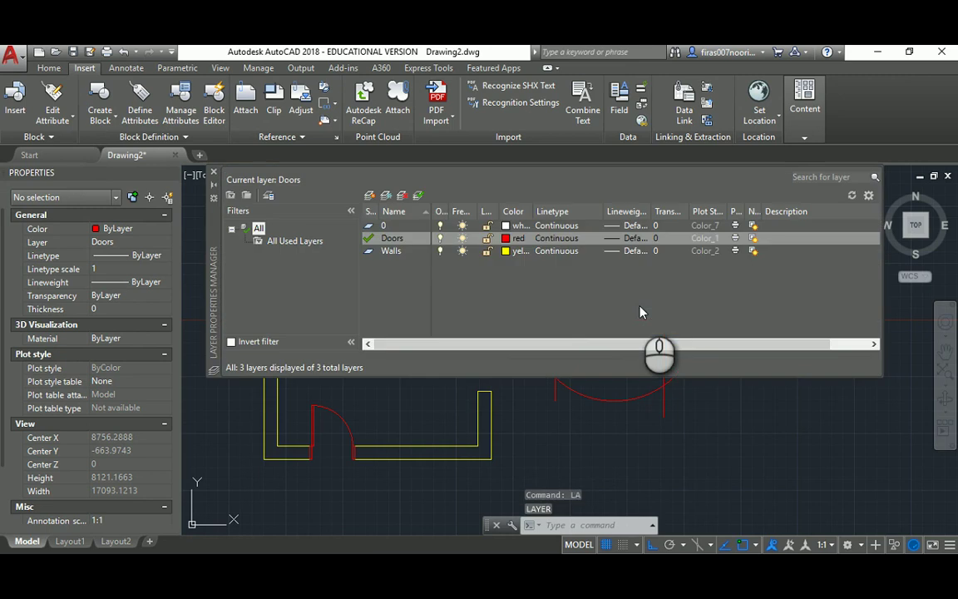
{"action": "double_click", "coordinate": [369, 226]}
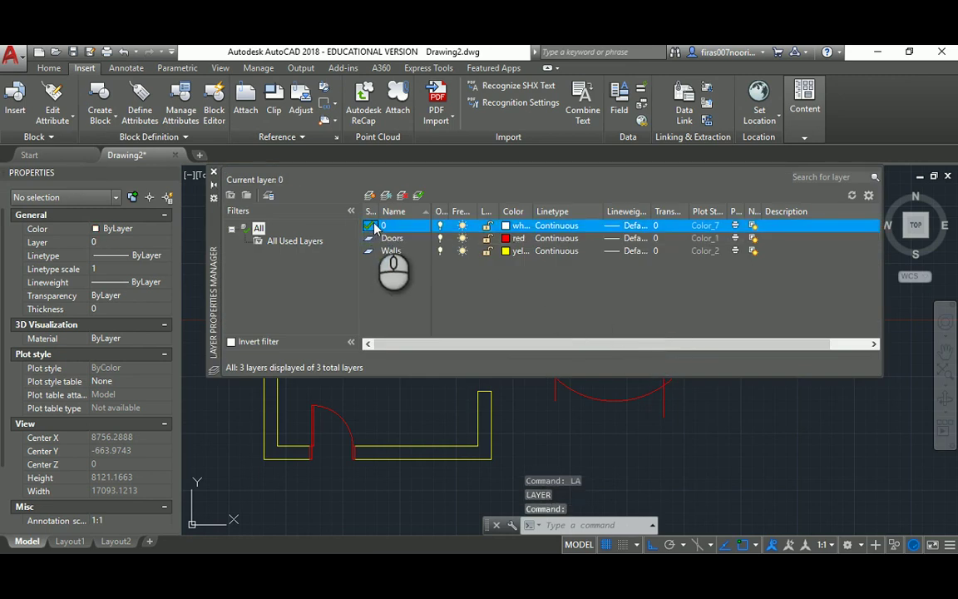
{"action": "left_click", "coordinate": [440, 250]}
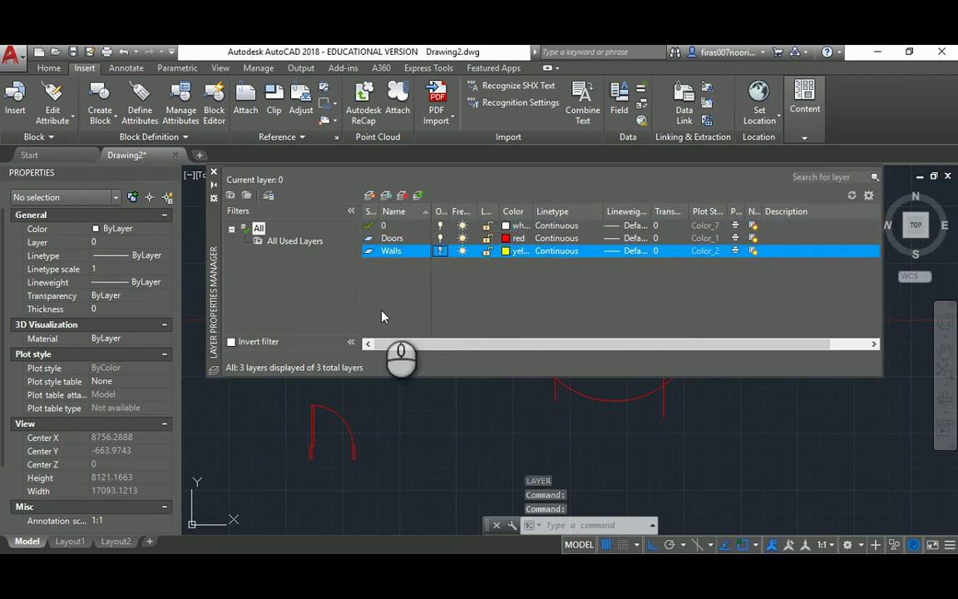
{"action": "left_click", "coordinate": [213, 176]}
Step: Erase all the red circles and lines drawn around the room's right-hand opening, keeping the door
{"action": "left_click", "coordinate": [725, 217]}
{"action": "left_click", "coordinate": [451, 385]}
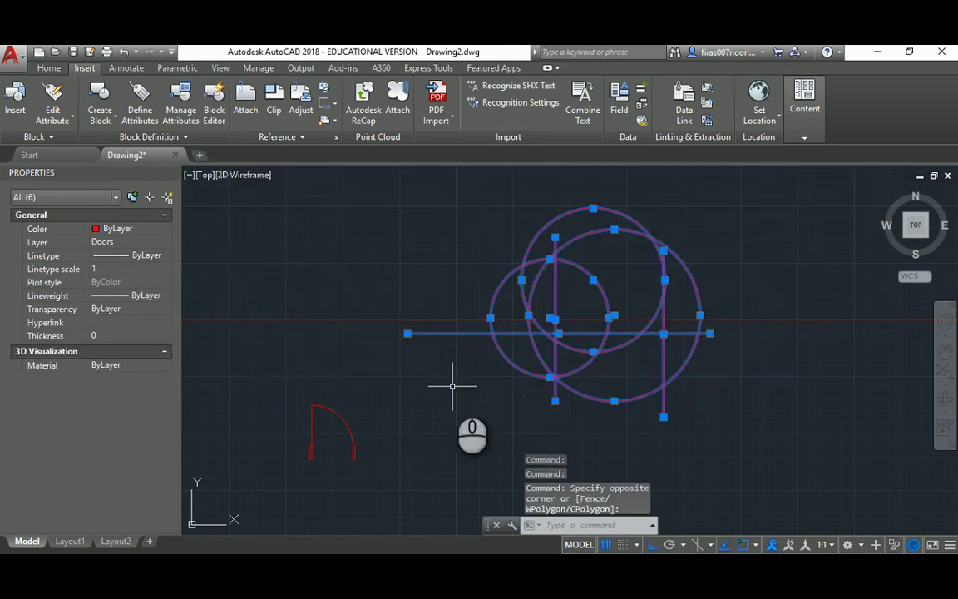
{"action": "key", "text": "Delete"}
Step: Reopen the layer manager and turn the Walls layer back on
{"action": "type", "text": "LA"}
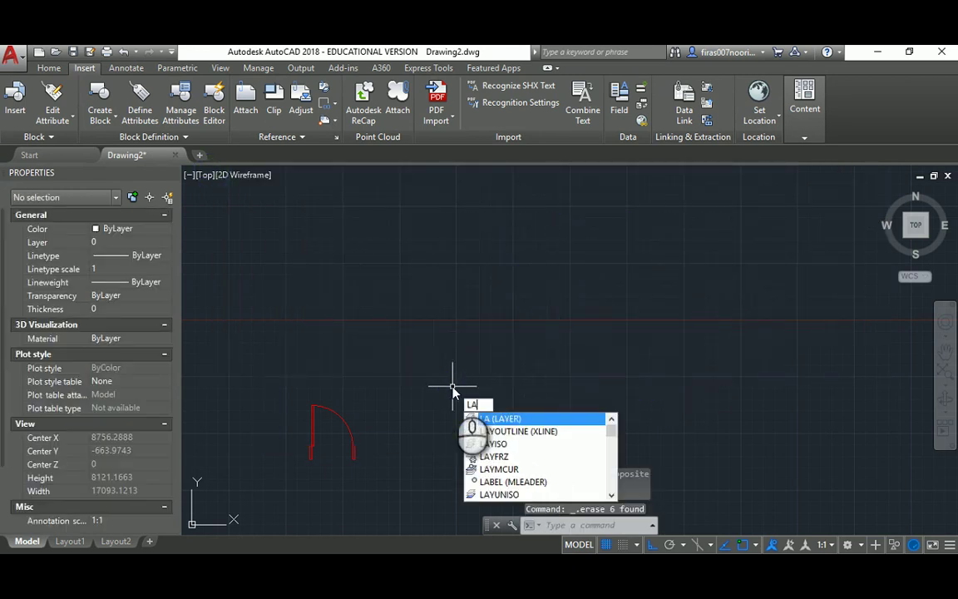
{"action": "key", "text": "Return"}
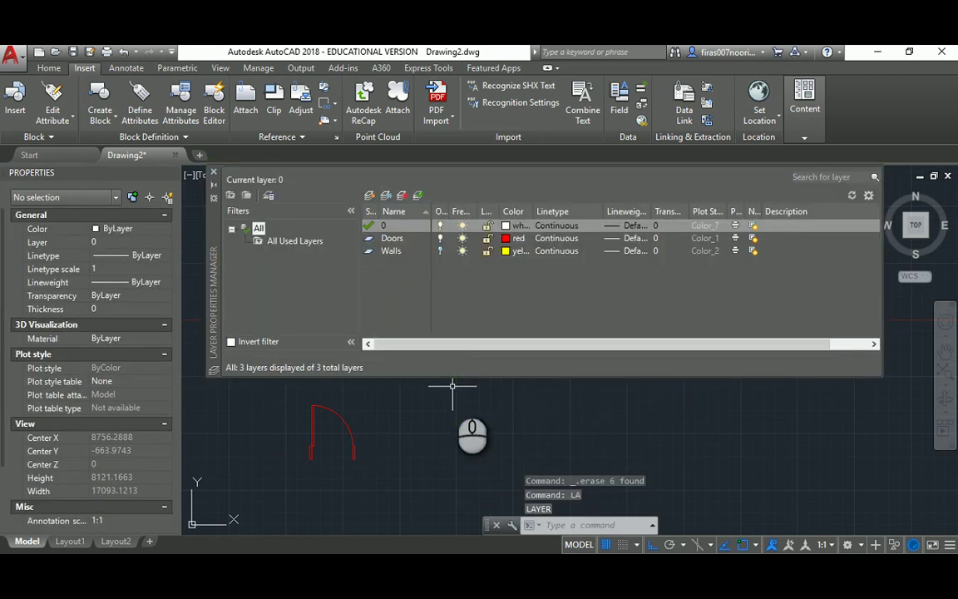
{"action": "left_click", "coordinate": [441, 250]}
Step: Create a cyan layer named Windows, make it the current layer, and close the layer manager
{"action": "left_click", "coordinate": [369, 195]}
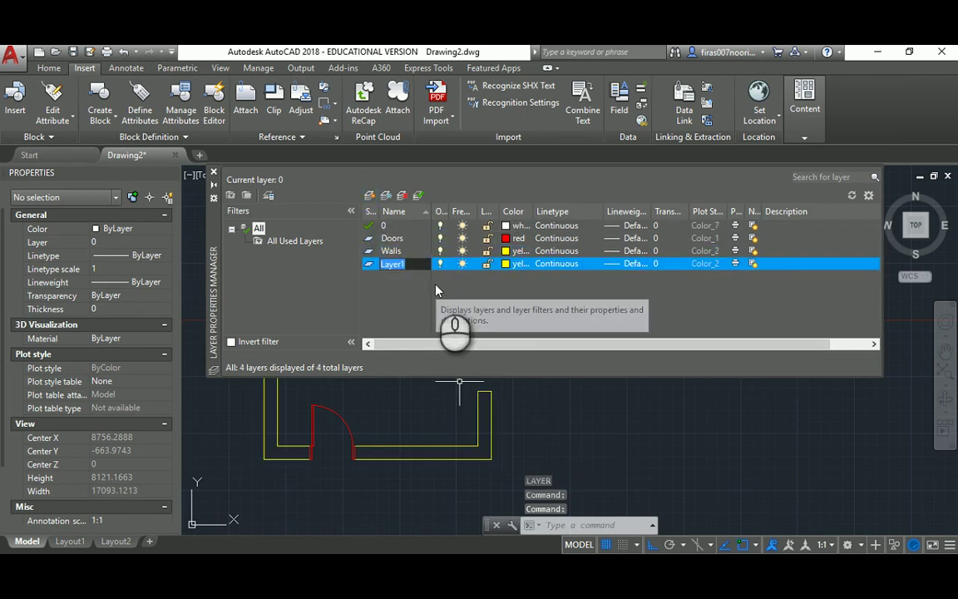
{"action": "type", "text": "Windows"}
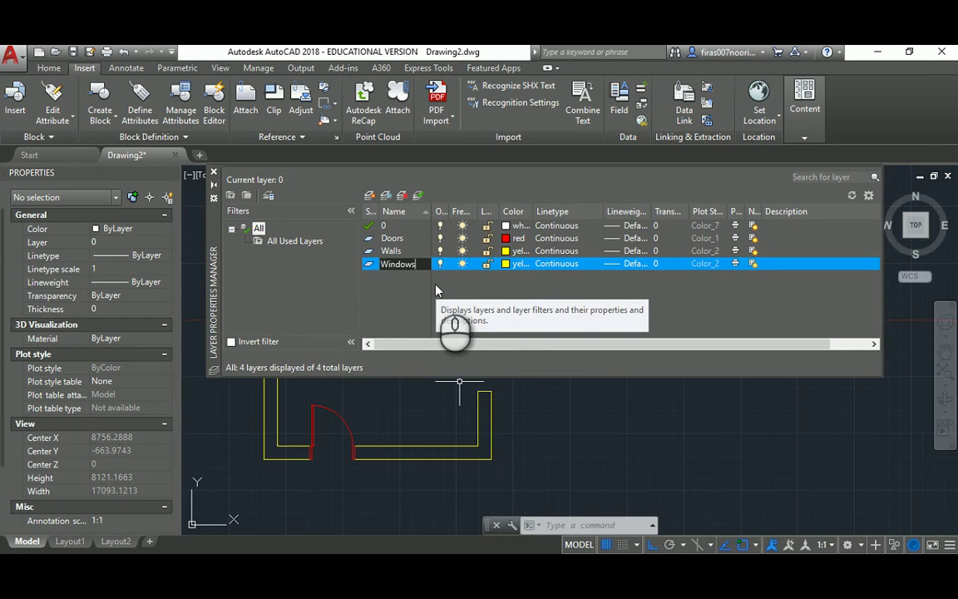
{"action": "left_click", "coordinate": [503, 266]}
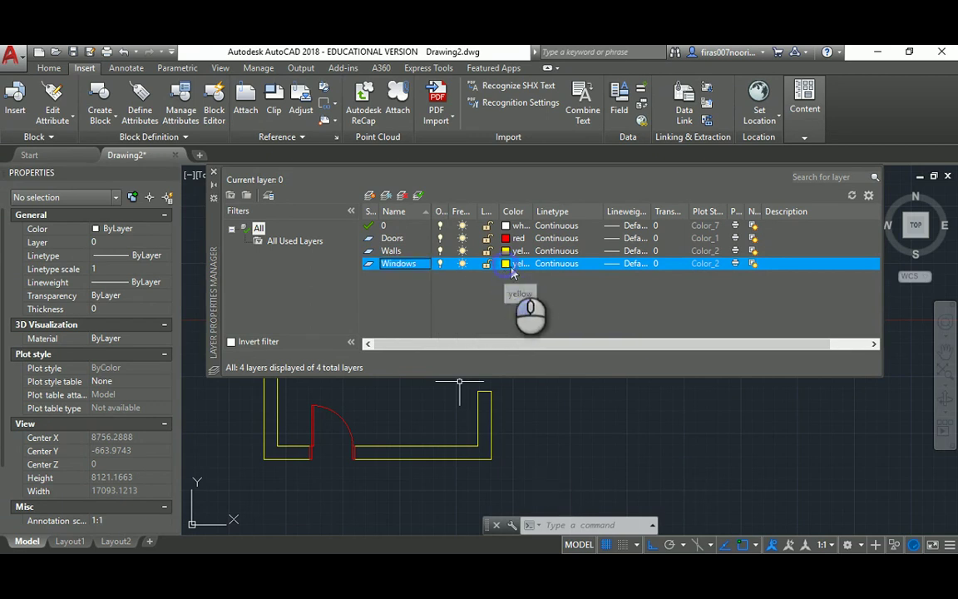
{"action": "left_click", "coordinate": [407, 336]}
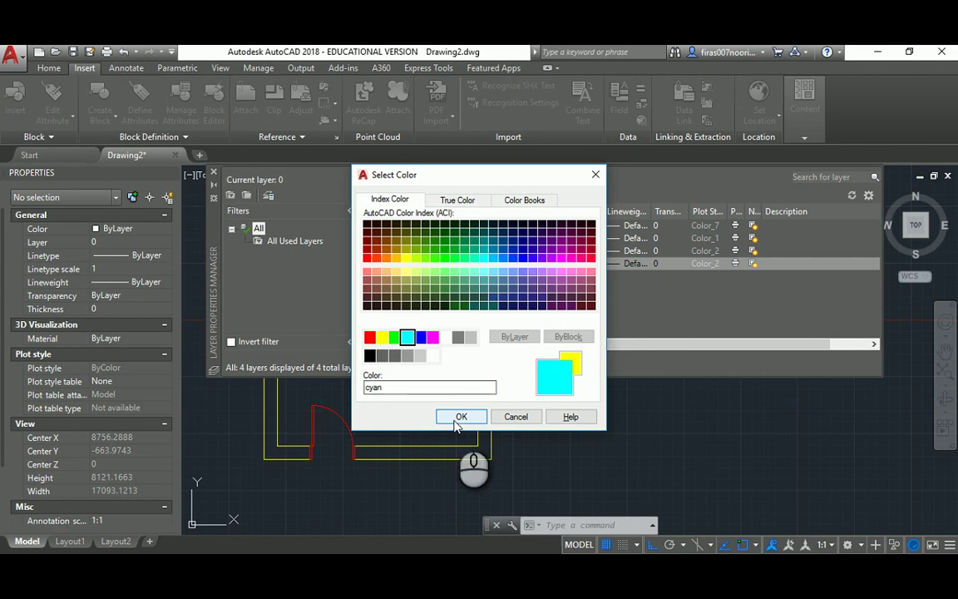
{"action": "left_click", "coordinate": [460, 418]}
{"action": "double_click", "coordinate": [367, 264]}
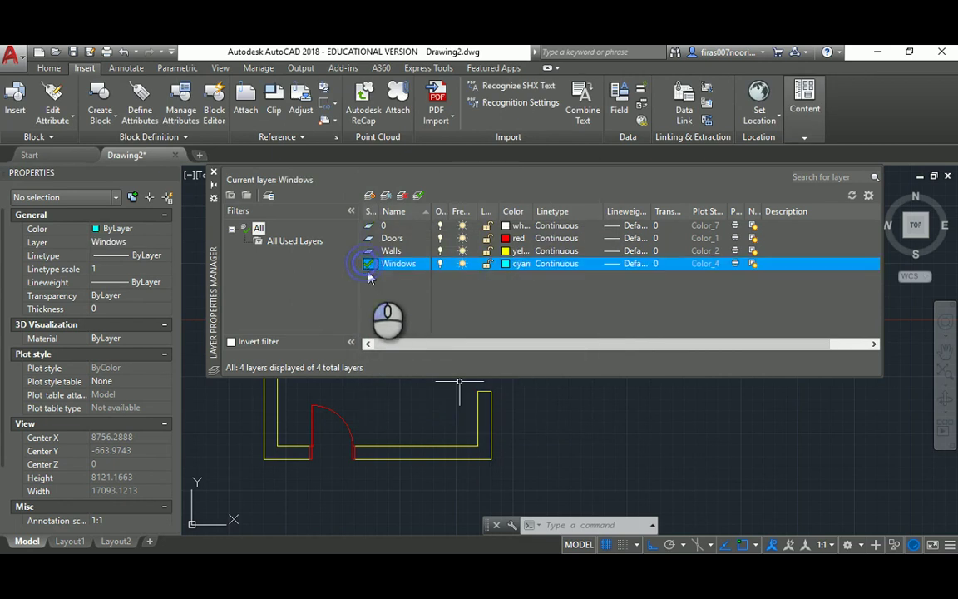
{"action": "left_click", "coordinate": [213, 175]}
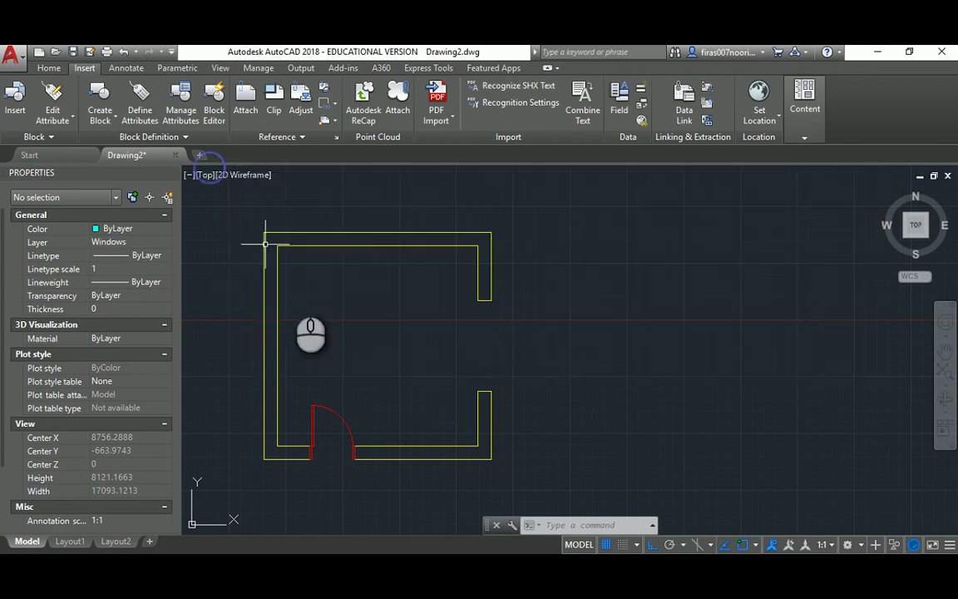
Step: Offset the wall end lines on both sides of the right-hand opening into the opening, keeping the default offset distance
{"action": "middle_click_drag", "start_coordinate": [433, 386], "coordinate": [433, 364]}
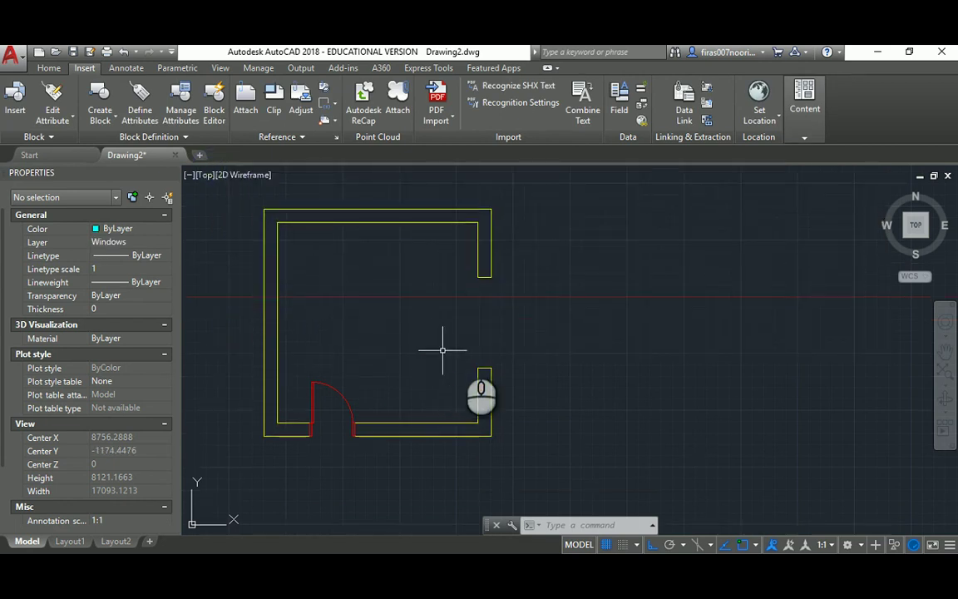
{"action": "type", "text": "o"}
{"action": "key", "text": "Return"}
{"action": "scroll", "coordinate": [492, 297], "scroll_direction": "up", "scroll_amount": 2}
{"action": "key", "text": "Return"}
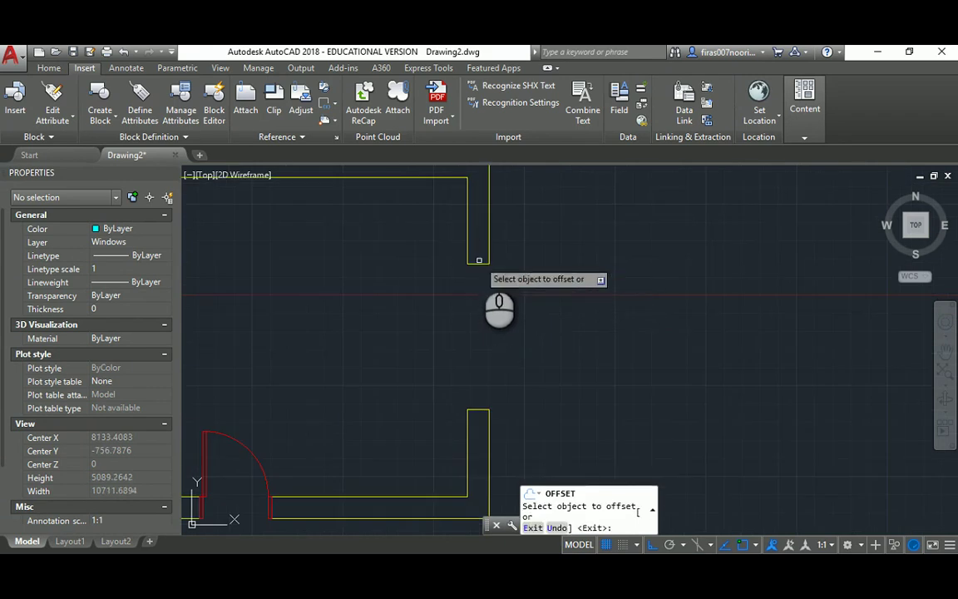
{"action": "scroll", "coordinate": [479, 268], "scroll_direction": "up", "scroll_amount": 2}
{"action": "middle_click_drag", "start_coordinate": [472, 410], "coordinate": [449, 341]}
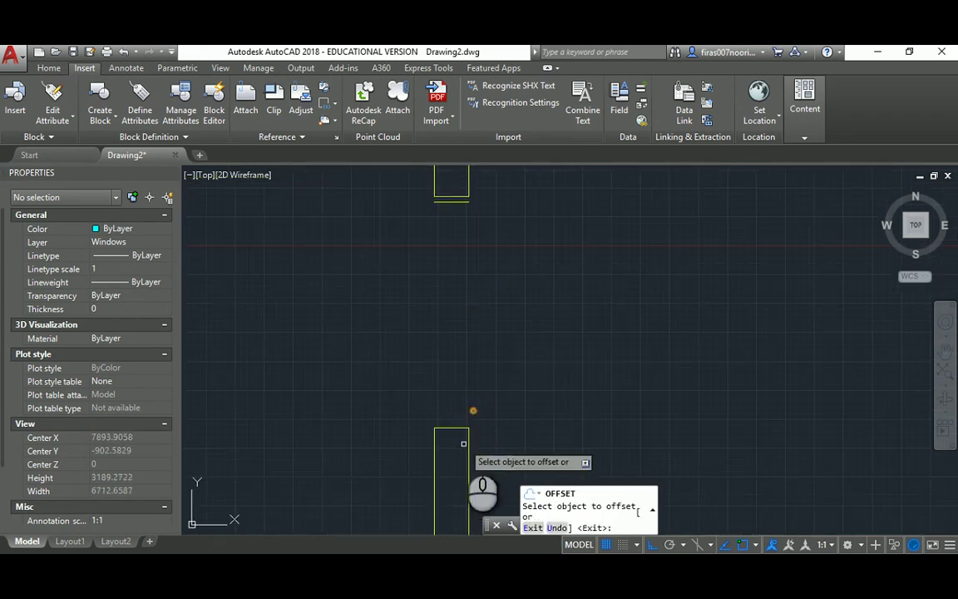
{"action": "key", "text": "Escape"}
{"action": "key", "text": "Escape"}
{"action": "key", "text": "Escape"}
Step: Draw a rectangle at the opening's upper end, from the wall's inner corner to the midpoint of the offset line
{"action": "type", "text": "rec"}
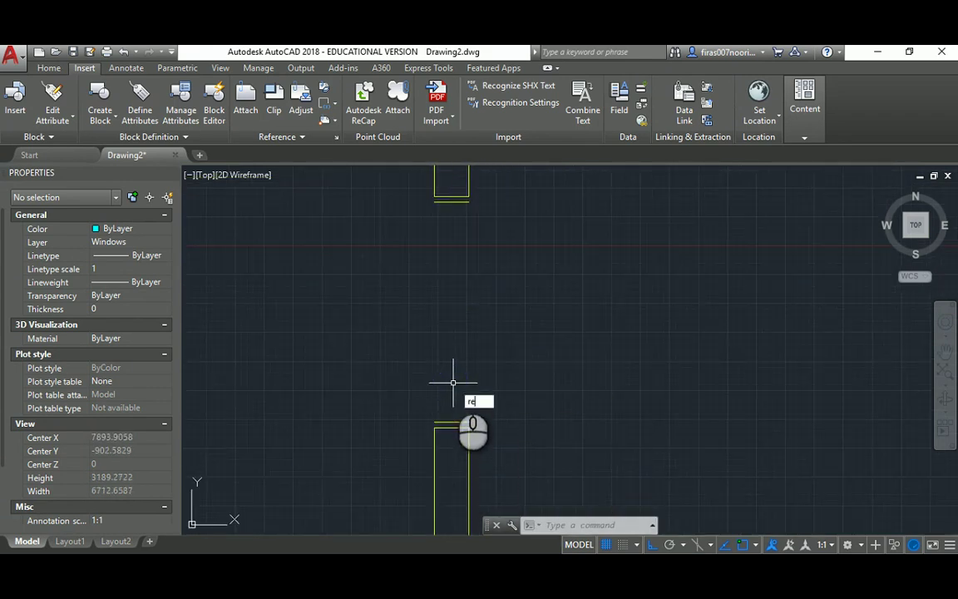
{"action": "key", "text": "Return"}
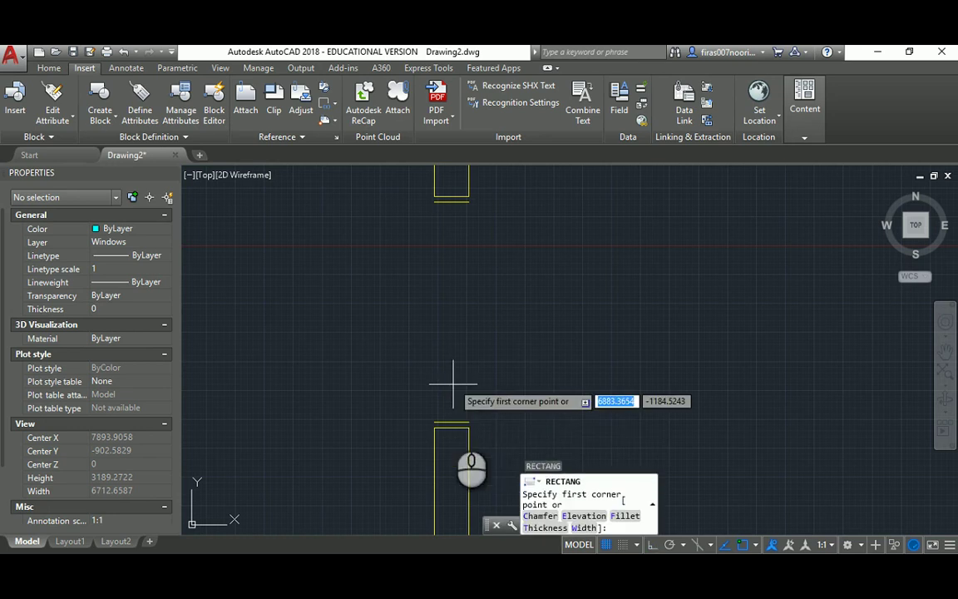
{"action": "scroll", "coordinate": [463, 273], "scroll_direction": "up", "scroll_amount": 2}
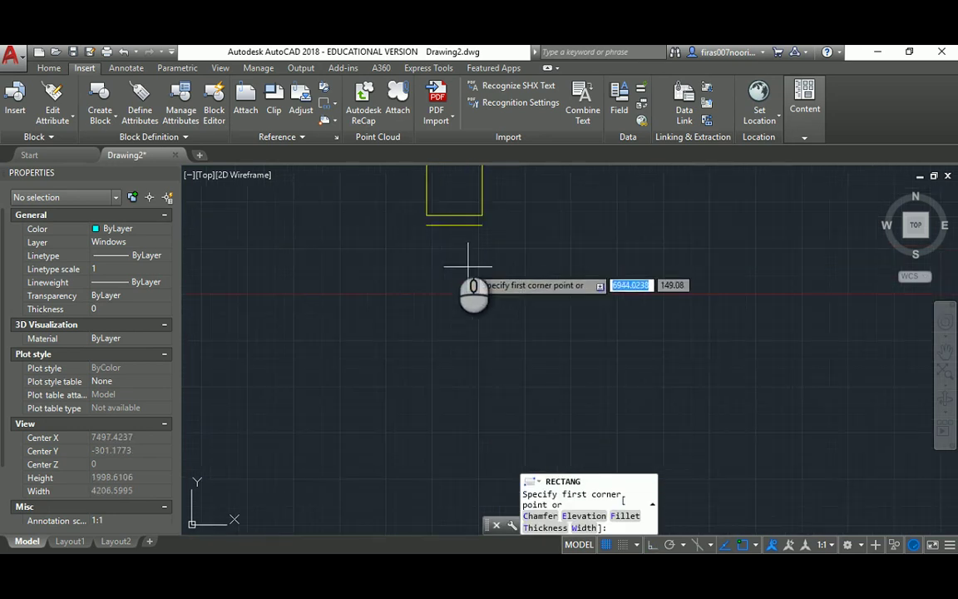
{"action": "left_click", "coordinate": [425, 215]}
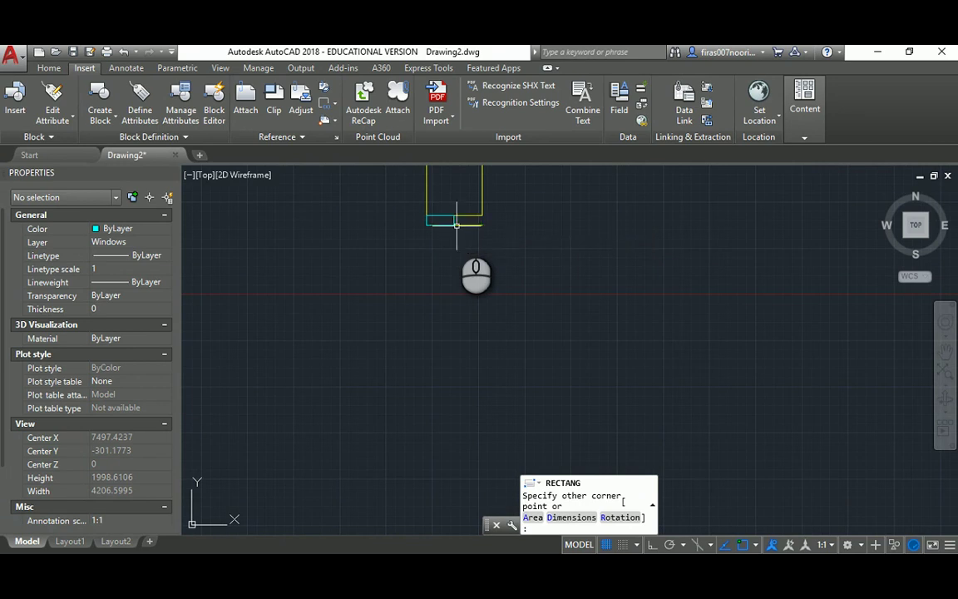
{"action": "left_click", "coordinate": [453, 225]}
Step: Draw a matching half-wall-width rectangle at the opening's lower end, starting from the inner end of the offset line
{"action": "scroll", "coordinate": [445, 353], "scroll_direction": "down", "scroll_amount": 2}
{"action": "middle_click_drag", "start_coordinate": [426, 380], "coordinate": [426, 358]}
{"action": "type", "text": "rec"}
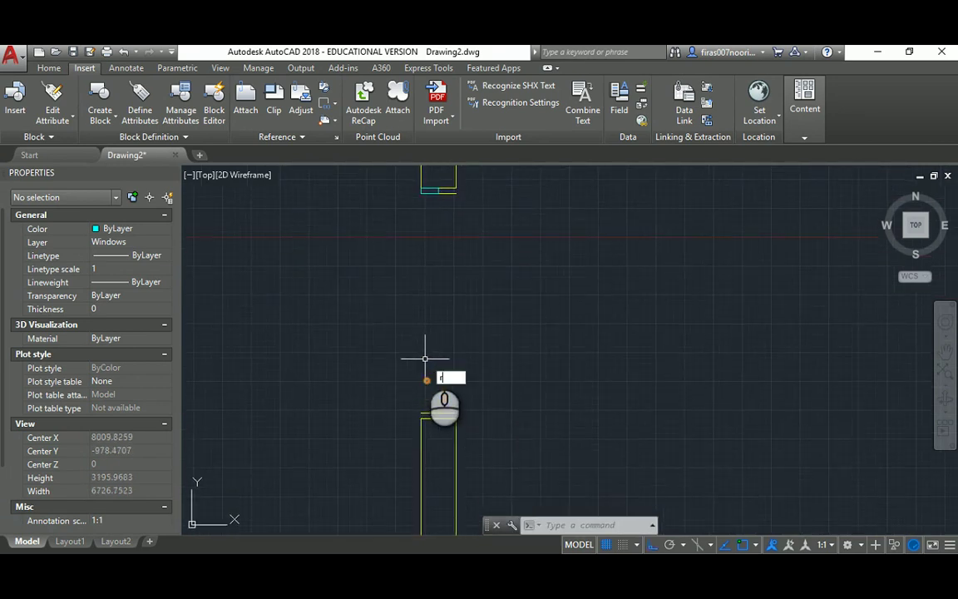
{"action": "key", "text": "Return"}
{"action": "scroll", "coordinate": [418, 413], "scroll_direction": "up", "scroll_amount": 2}
{"action": "left_click", "coordinate": [422, 408]}
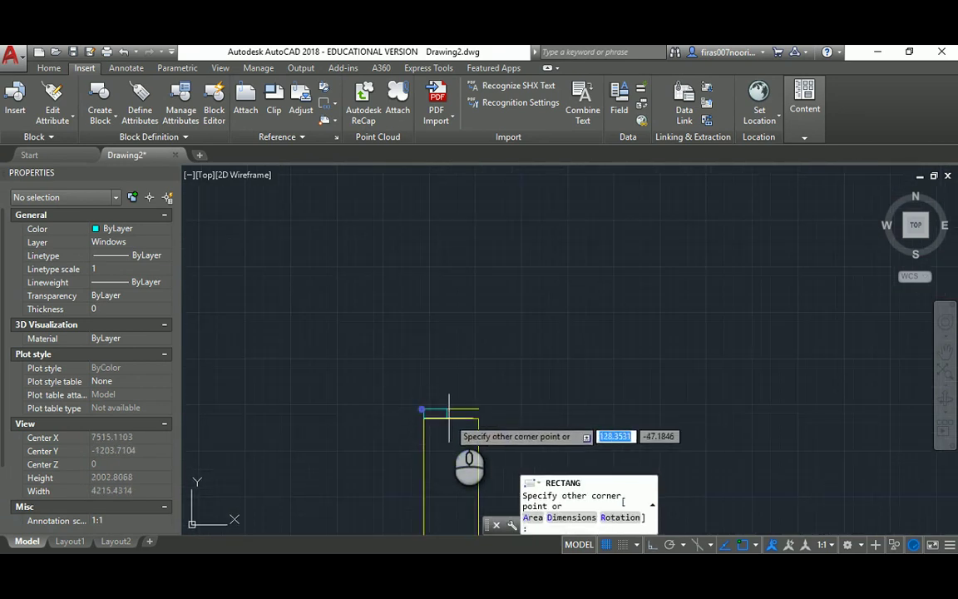
Step: Delete the yellow offset guide lines at both ends of the right-hand opening
{"action": "middle_click_drag", "start_coordinate": [482, 342], "coordinate": [454, 415]}
{"action": "key", "text": "Delete"}
{"action": "middle_click_drag", "start_coordinate": [450, 252], "coordinate": [434, 406]}
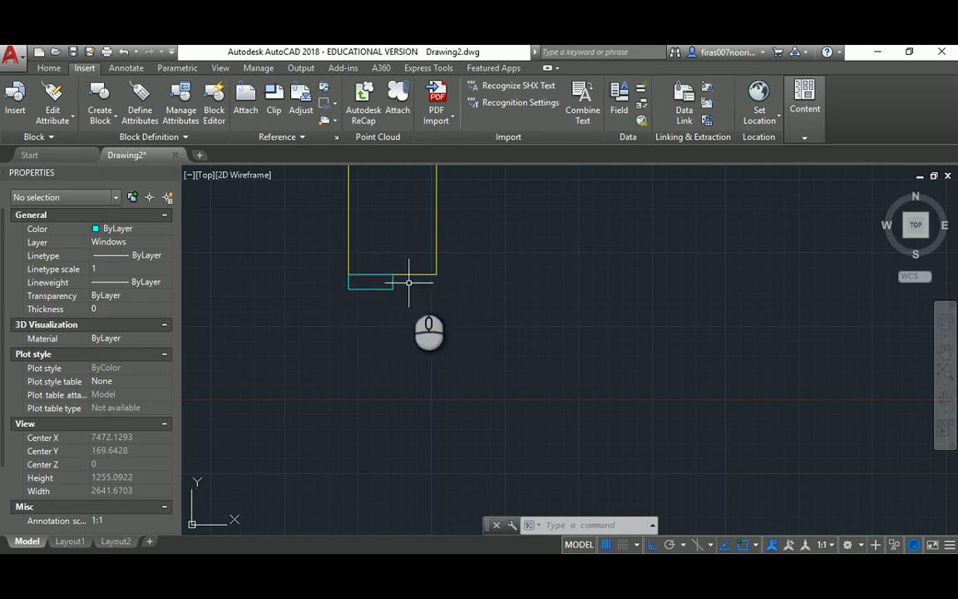
Step: Examine the wall end line and the cyan rectangle at the opening's upper end by selecting each, then clear the selection
{"action": "middle_click_drag", "start_coordinate": [385, 328], "coordinate": [378, 320]}
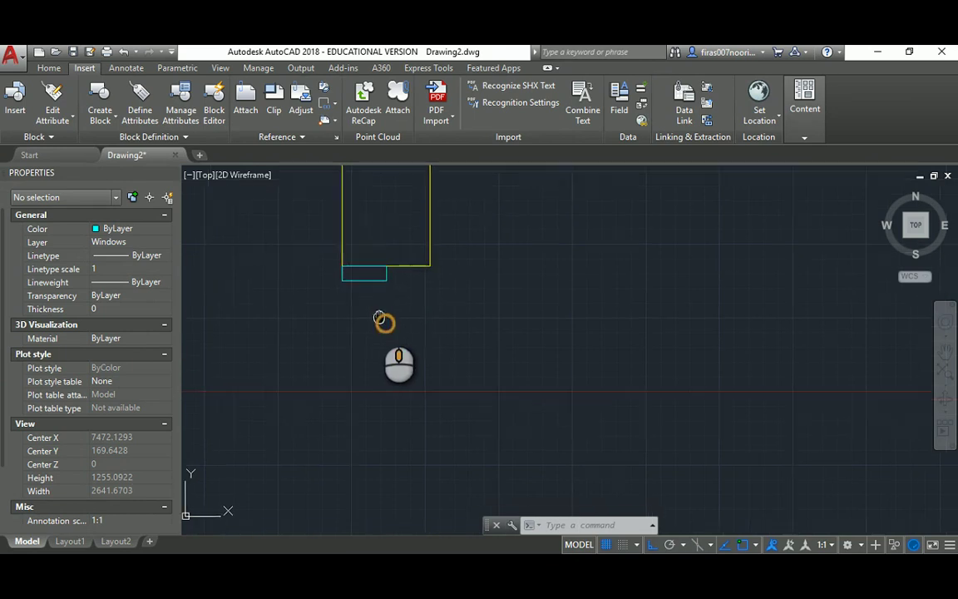
{"action": "scroll", "coordinate": [398, 269], "scroll_direction": "up", "scroll_amount": 4}
{"action": "left_click", "coordinate": [395, 263]}
{"action": "left_click", "coordinate": [390, 288]}
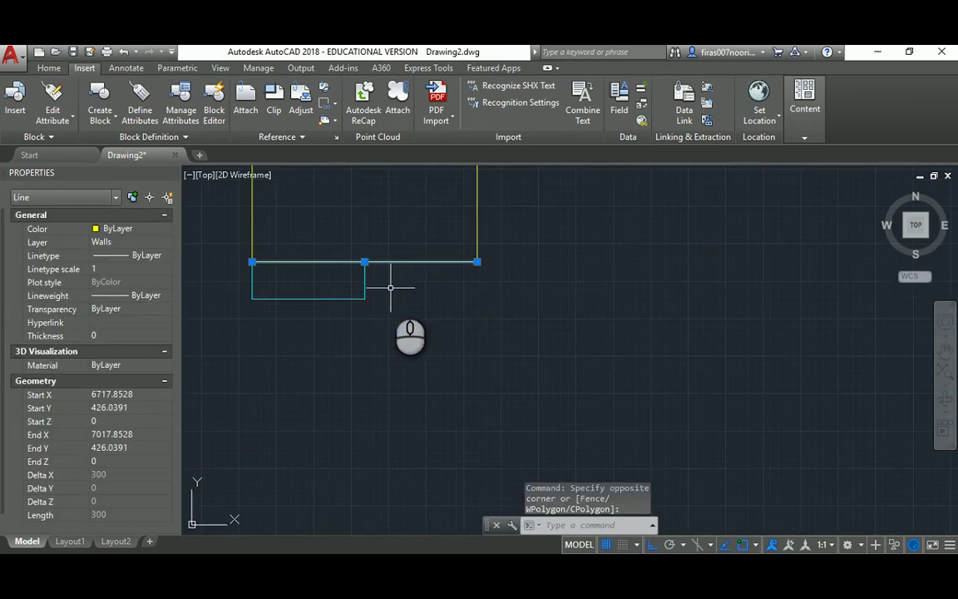
{"action": "key", "text": "Escape"}
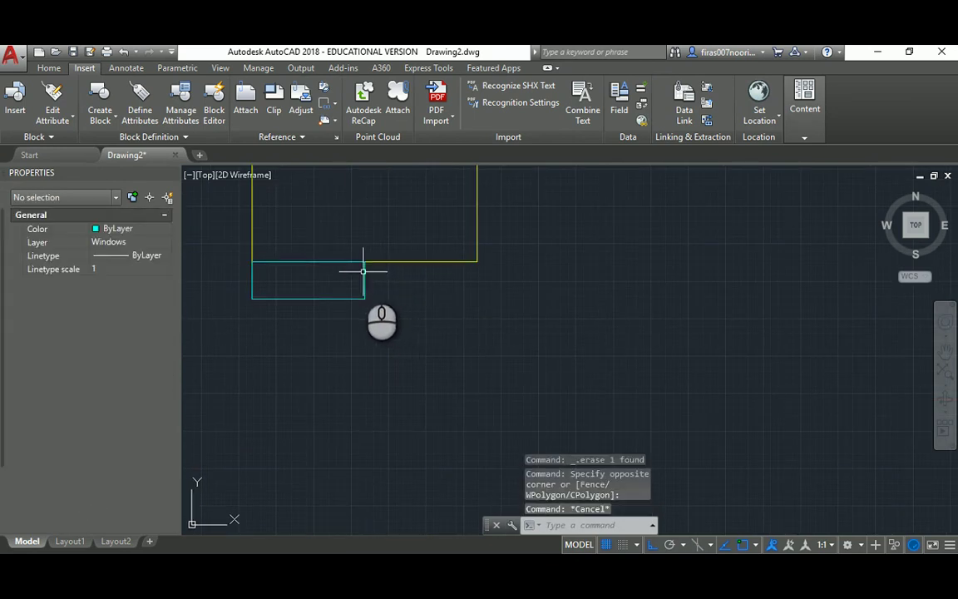
{"action": "left_click", "coordinate": [359, 272]}
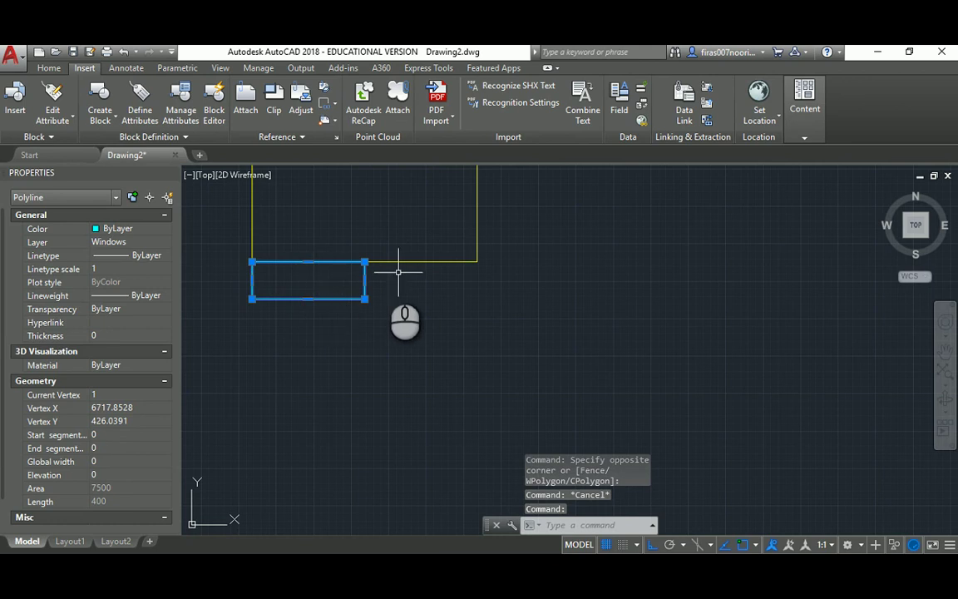
{"action": "scroll", "coordinate": [362, 266], "scroll_direction": "down", "scroll_amount": 5}
{"action": "middle_click_drag", "start_coordinate": [356, 333], "coordinate": [360, 347]}
{"action": "scroll", "coordinate": [359, 347], "scroll_direction": "down", "scroll_amount": 1}
{"action": "key", "text": "Escape"}
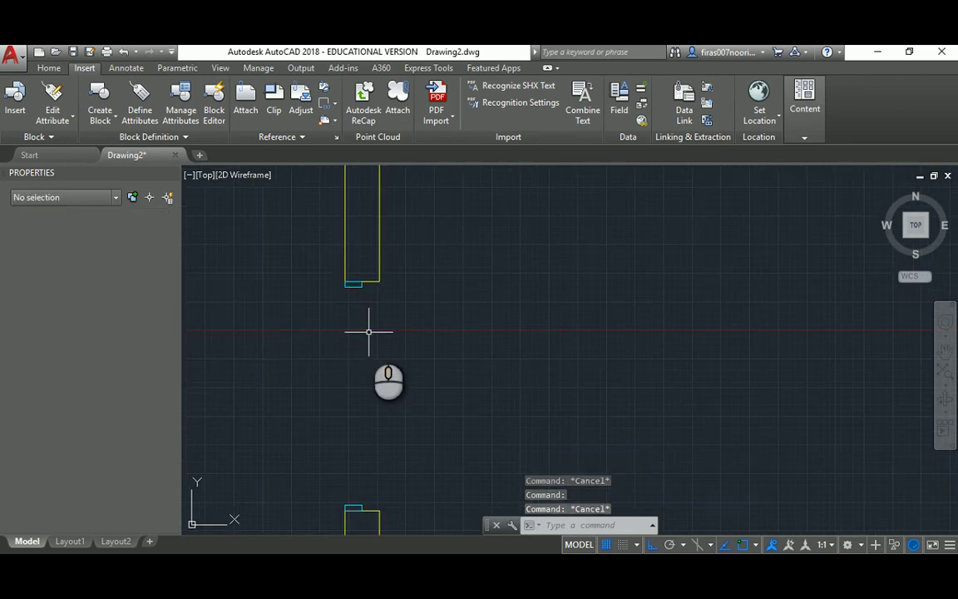
Step: Draw the window's outer line connecting the right edges of the upper and lower cyan rectangles
{"action": "type", "text": "l"}
{"action": "key", "text": "Return"}
{"action": "left_click", "coordinate": [361, 283]}
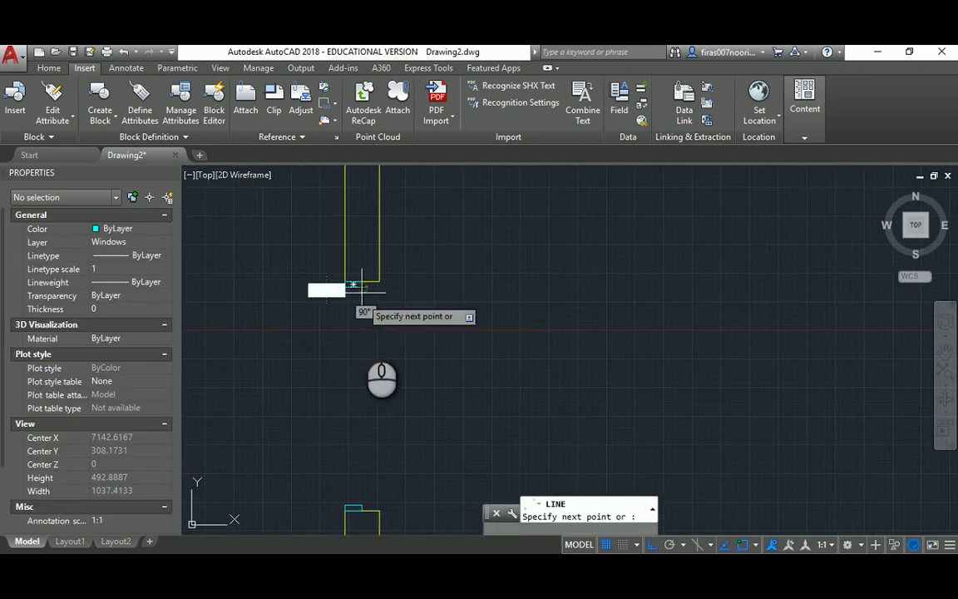
{"action": "left_click", "coordinate": [361, 505]}
{"action": "key", "text": "Return"}
Step: Draw the window's inner line along the rectangles' left edges and a glass line between the midpoints of their facing sides
{"action": "key", "text": "Return"}
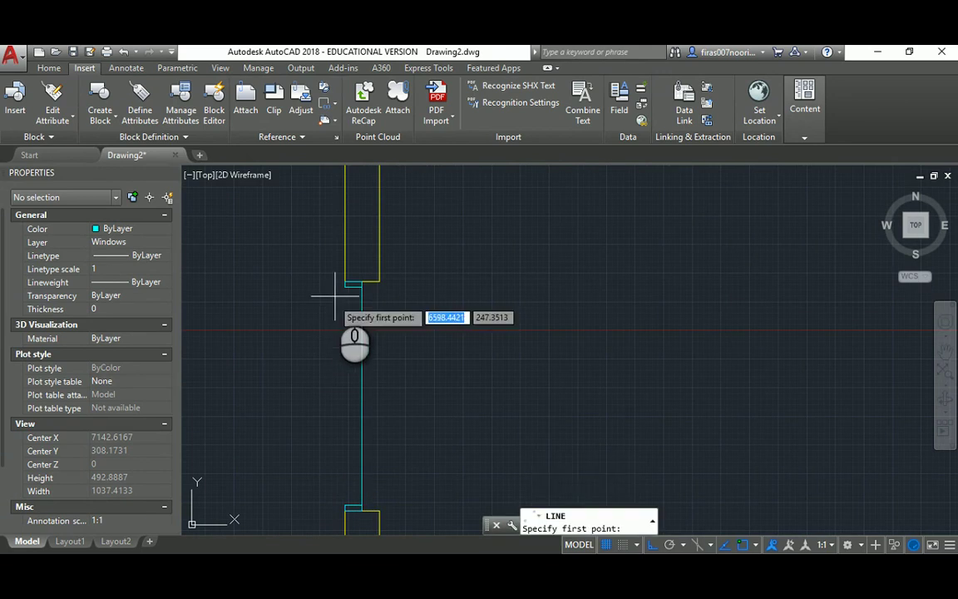
{"action": "left_click", "coordinate": [353, 283]}
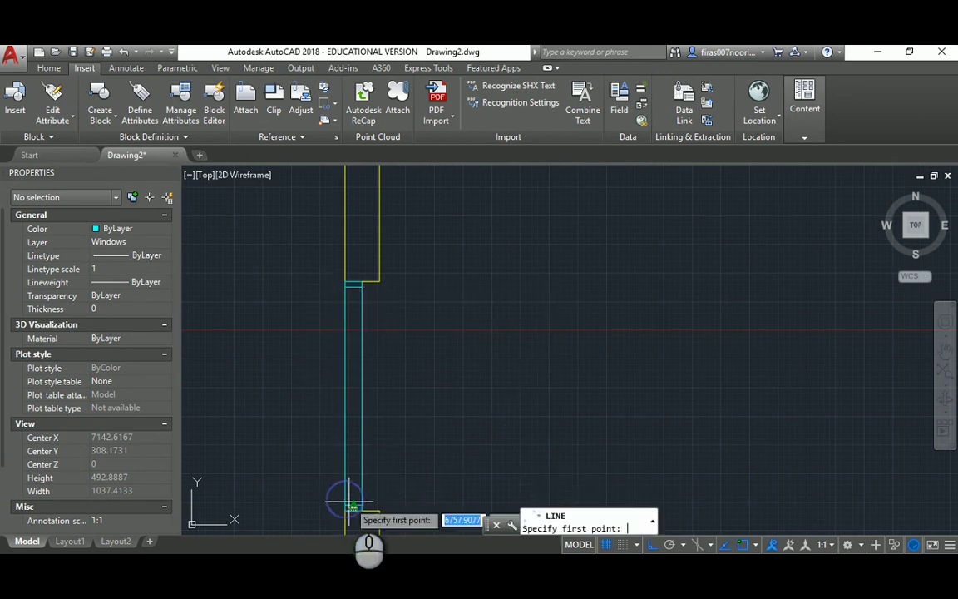
{"action": "scroll", "coordinate": [358, 316], "scroll_direction": "up", "scroll_amount": 4}
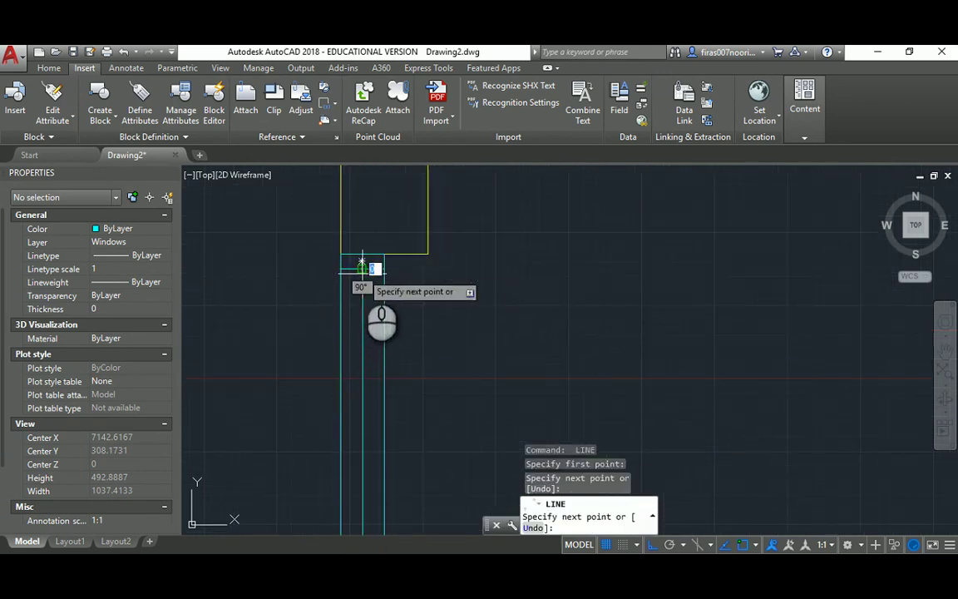
{"action": "key", "text": "Escape"}
{"action": "scroll", "coordinate": [378, 295], "scroll_direction": "down", "scroll_amount": 10}
{"action": "middle_click_drag", "start_coordinate": [385, 331], "coordinate": [435, 329]}
{"action": "key", "text": "Escape"}
{"action": "key", "text": "Escape"}
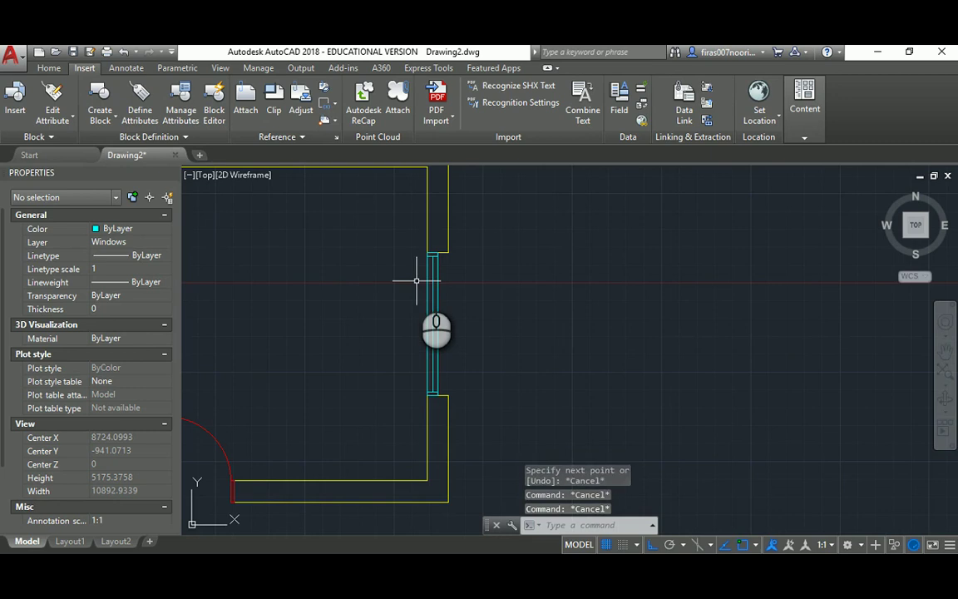
{"action": "key", "text": "Escape"}
Step: Copy the whole door from the lower wall straight up, from its right jamb's inner corner to the upper wall's outer line
{"action": "middle_click_drag", "start_coordinate": [351, 281], "coordinate": [447, 277]}
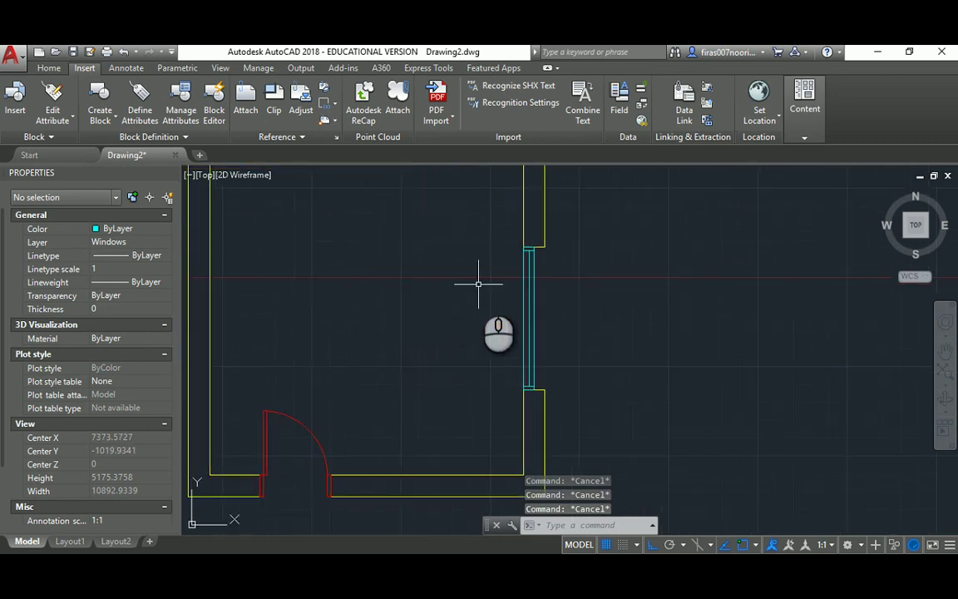
{"action": "middle_click_drag", "start_coordinate": [355, 299], "coordinate": [389, 308]}
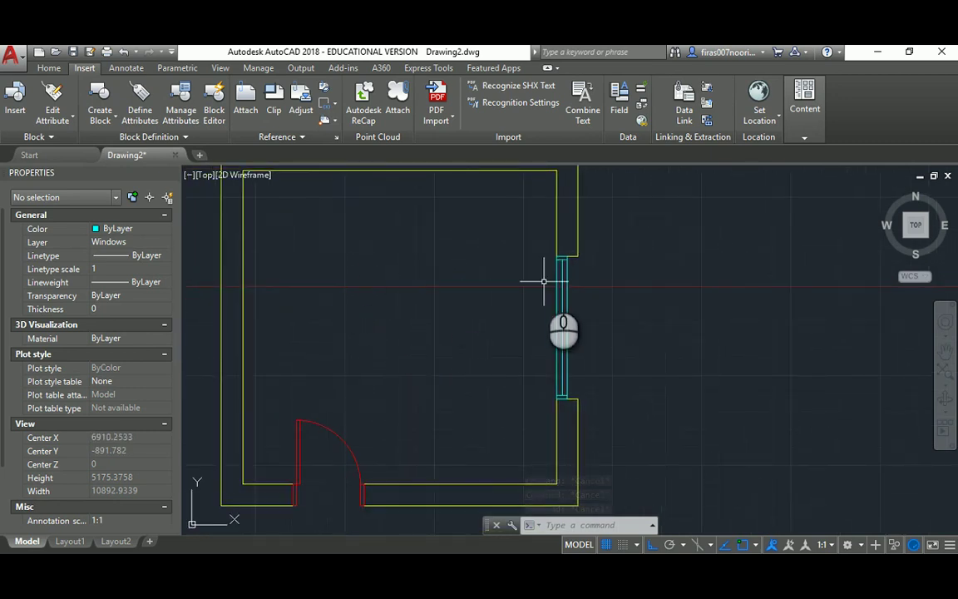
{"action": "middle_click_drag", "start_coordinate": [382, 396], "coordinate": [440, 347]}
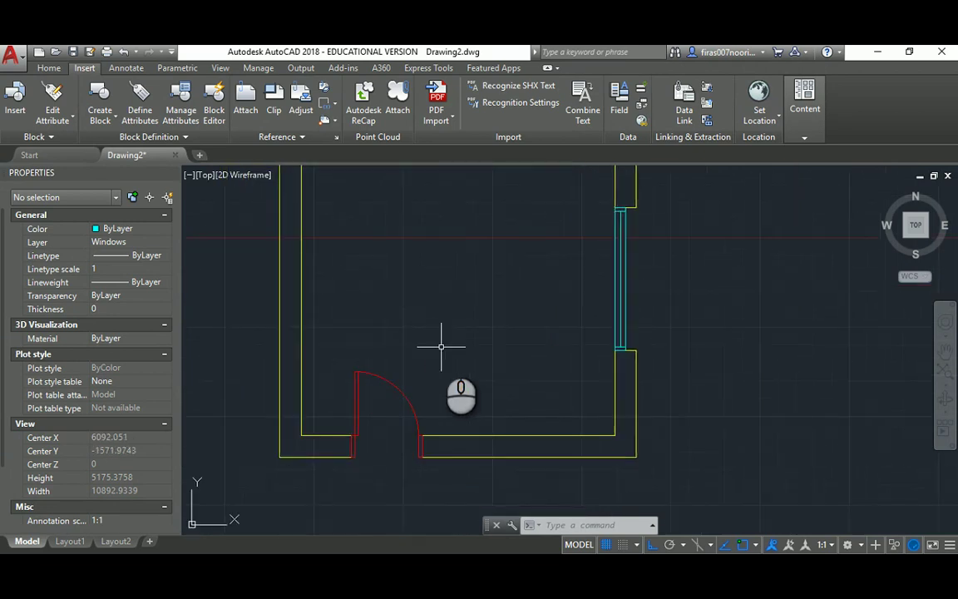
{"action": "type", "text": "co"}
{"action": "key", "text": "Return"}
{"action": "left_click", "coordinate": [326, 348]}
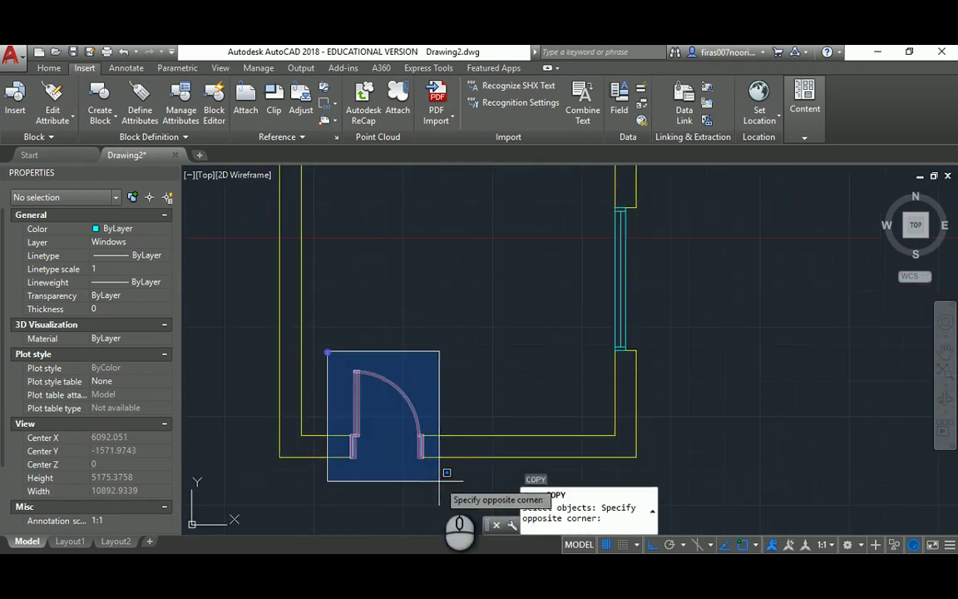
{"action": "left_click", "coordinate": [429, 443]}
{"action": "scroll", "coordinate": [427, 449], "scroll_direction": "up", "scroll_amount": 4}
{"action": "key", "text": "Return"}
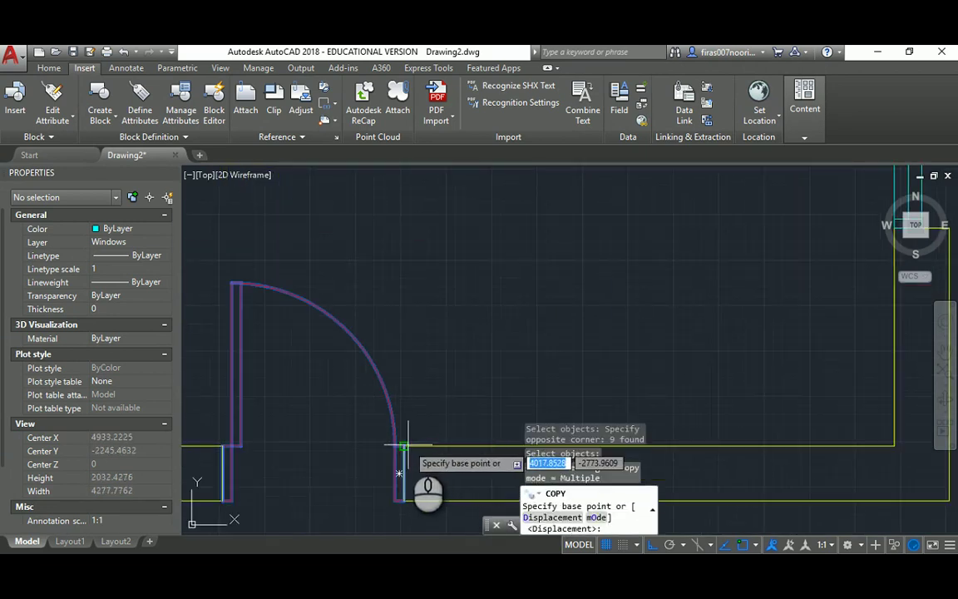
{"action": "left_click", "coordinate": [403, 447]}
{"action": "scroll", "coordinate": [407, 446], "scroll_direction": "down", "scroll_amount": 5}
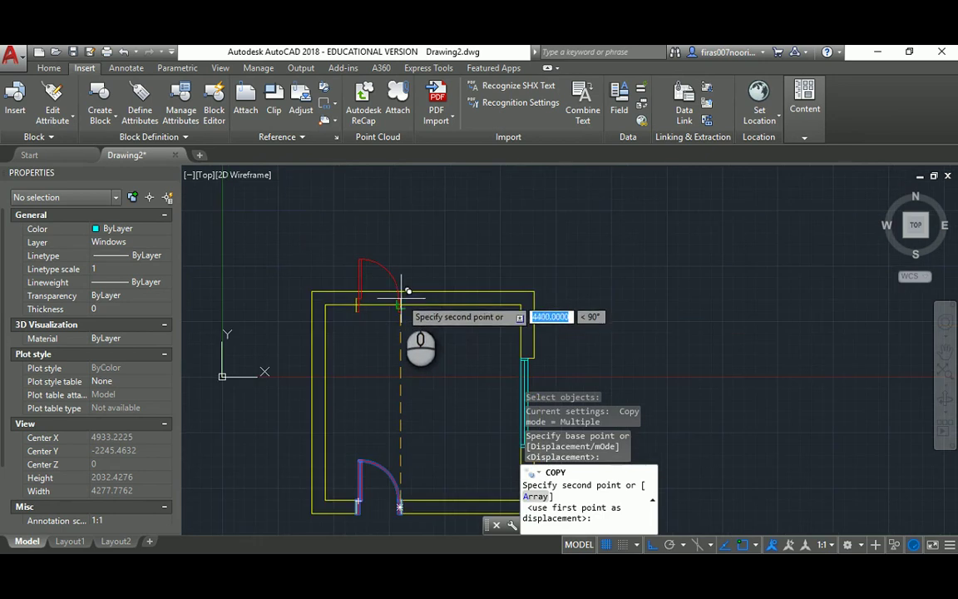
{"action": "left_click", "coordinate": [408, 283]}
{"action": "scroll", "coordinate": [368, 278], "scroll_direction": "up", "scroll_amount": 2}
{"action": "key", "text": "Escape"}
{"action": "key", "text": "Escape"}
{"action": "key", "text": "Escape"}
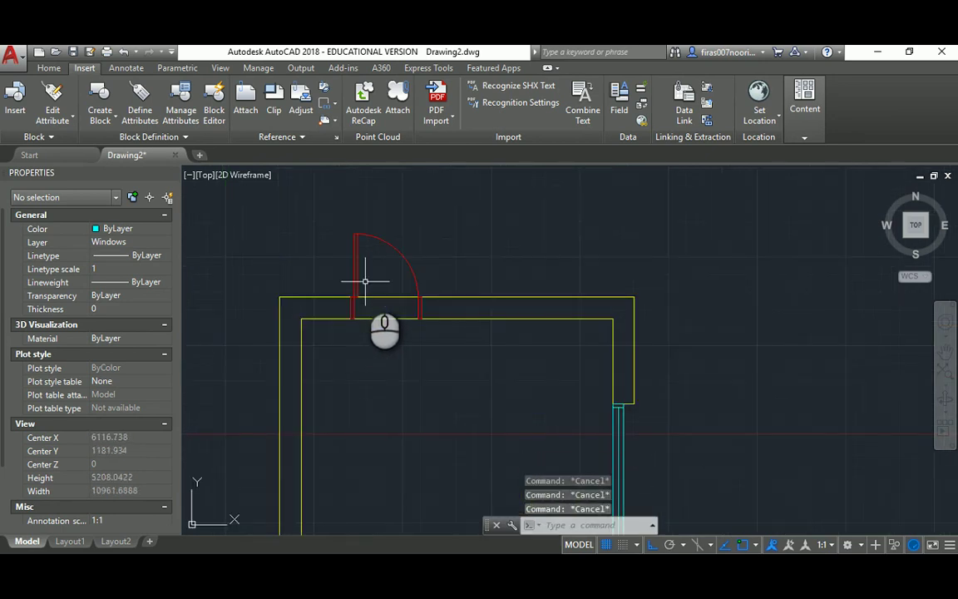
Step: Turn off the Doors layer and close the layer manager
{"action": "middle_click_drag", "start_coordinate": [364, 281], "coordinate": [514, 277]}
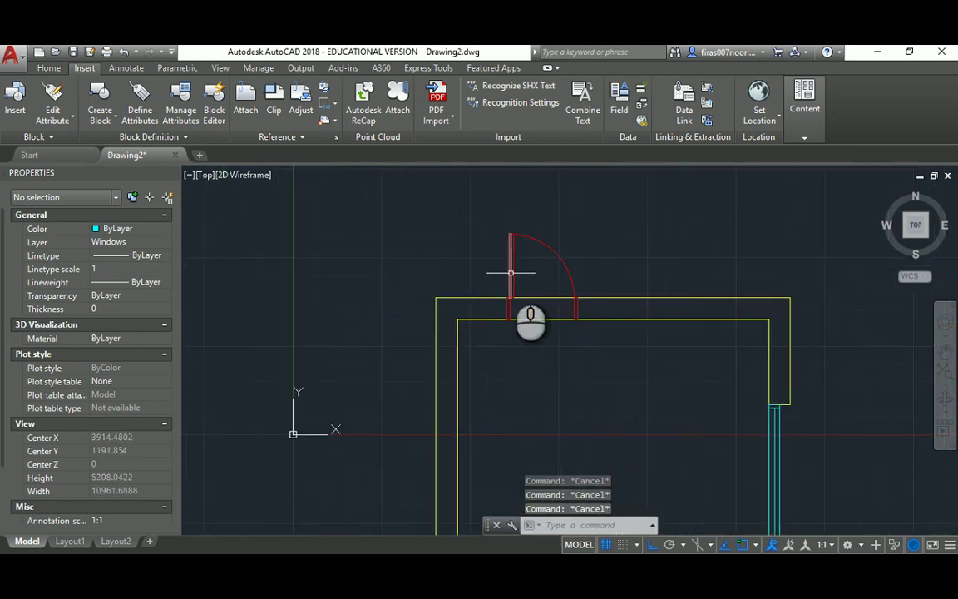
{"action": "type", "text": "LA"}
{"action": "key", "text": "Return"}
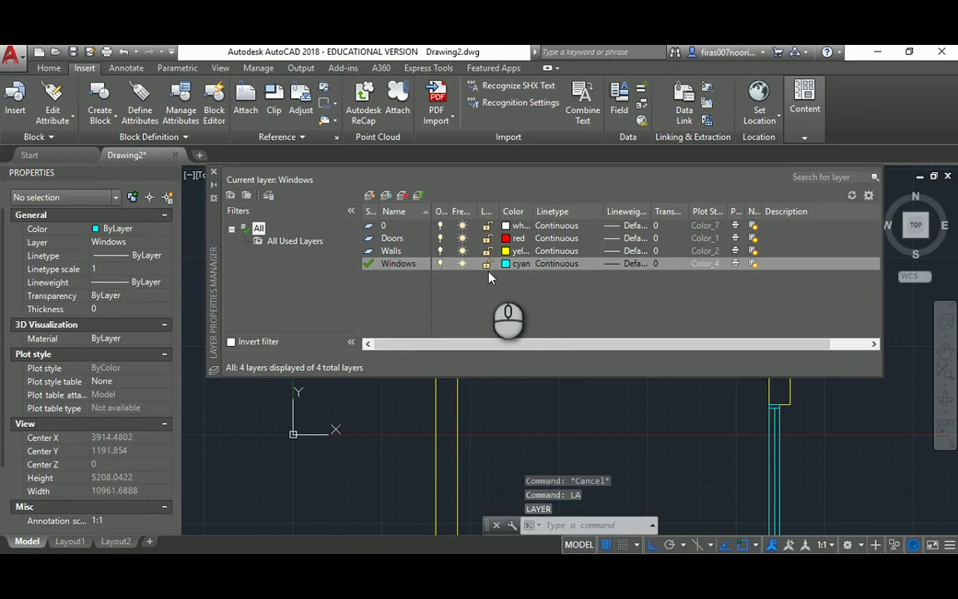
{"action": "left_click", "coordinate": [439, 238]}
{"action": "left_click", "coordinate": [212, 172]}
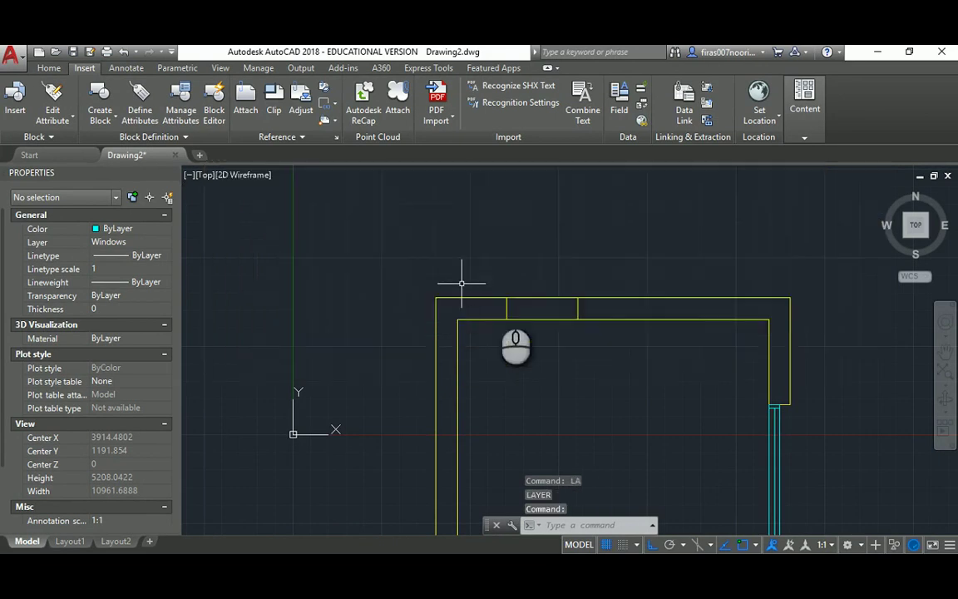
Step: Trim both upper wall lines between the two yellow end lines to cut the door opening
{"action": "key", "text": "Return"}
{"action": "key", "text": "Return"}
{"action": "left_click", "coordinate": [540, 295]}
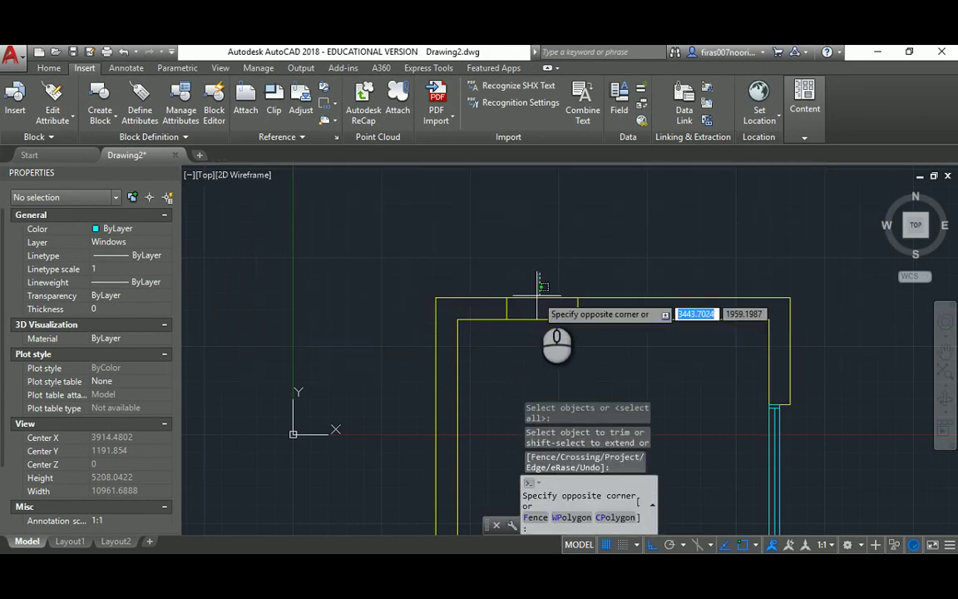
{"action": "key", "text": "Escape"}
{"action": "key", "text": "Return"}
{"action": "key", "text": "Return"}
{"action": "left_click", "coordinate": [541, 272]}
{"action": "left_click", "coordinate": [530, 344]}
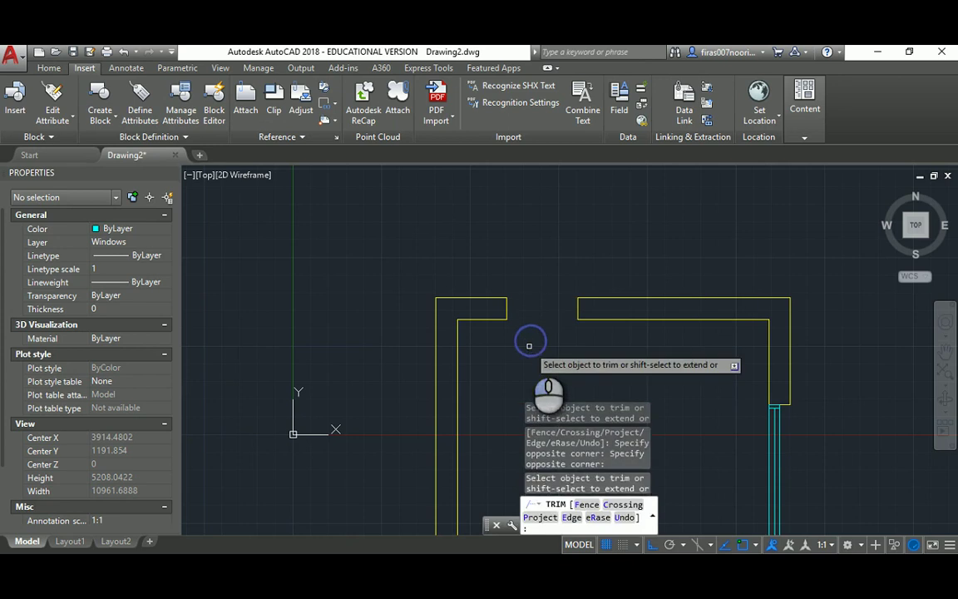
{"action": "key", "text": "Escape"}
{"action": "key", "text": "Escape"}
{"action": "key", "text": "Escape"}
Step: Turn the Doors layer back on and close the layer manager
{"action": "type", "text": "la"}
{"action": "key", "text": "Return"}
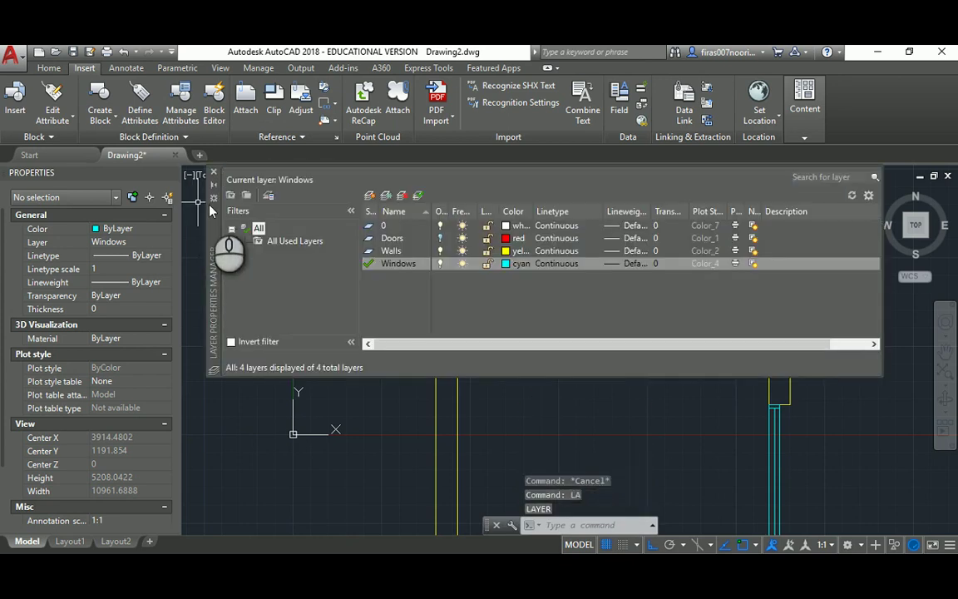
{"action": "left_click", "coordinate": [441, 238]}
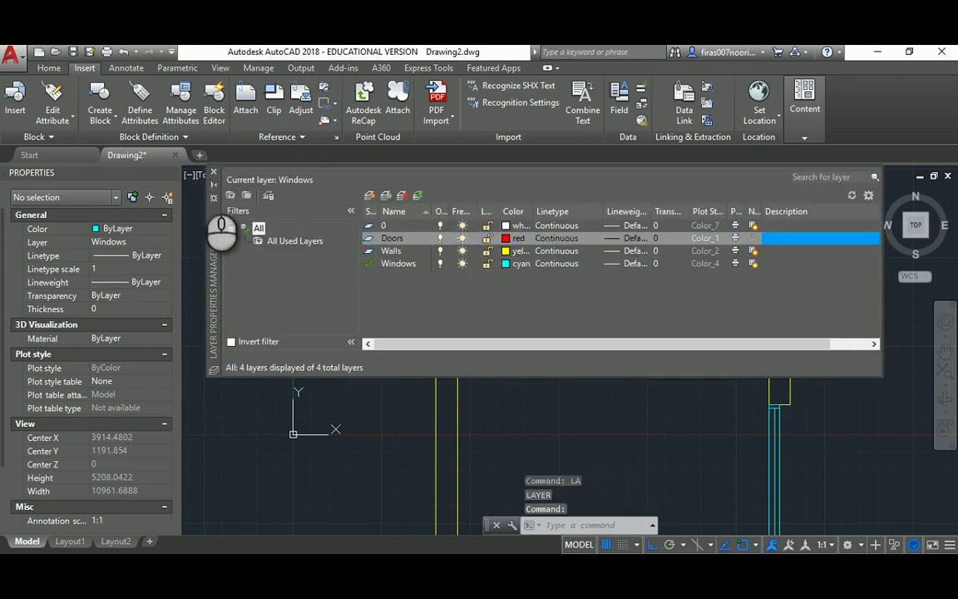
{"action": "left_click", "coordinate": [214, 171]}
Step: Delete the upper door's right jamb rectangle to examine the wall end behind it, and undo the deletion
{"action": "middle_click_drag", "start_coordinate": [489, 265], "coordinate": [268, 220]}
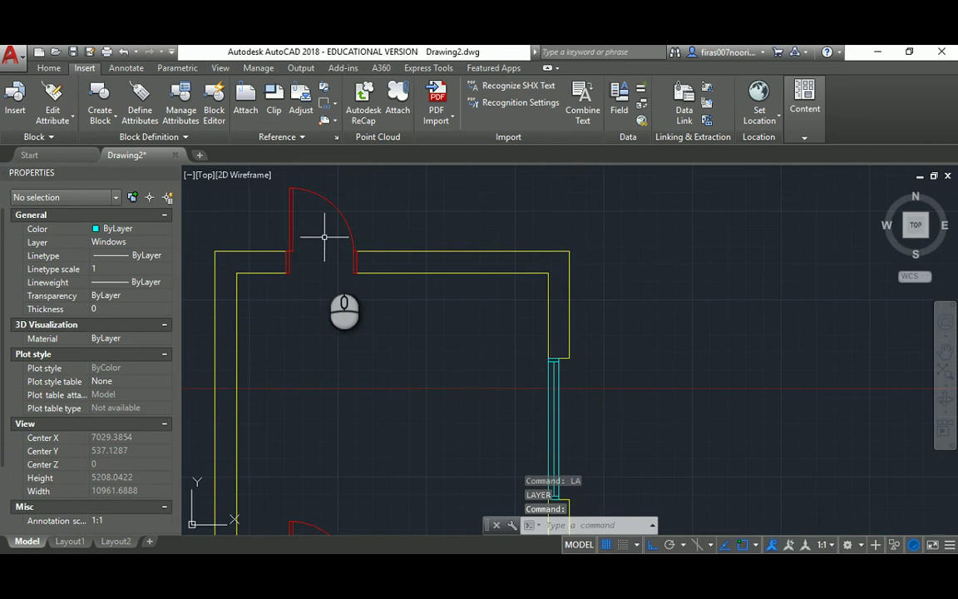
{"action": "scroll", "coordinate": [333, 266], "scroll_direction": "up", "scroll_amount": 4}
{"action": "scroll", "coordinate": [374, 249], "scroll_direction": "up", "scroll_amount": 4}
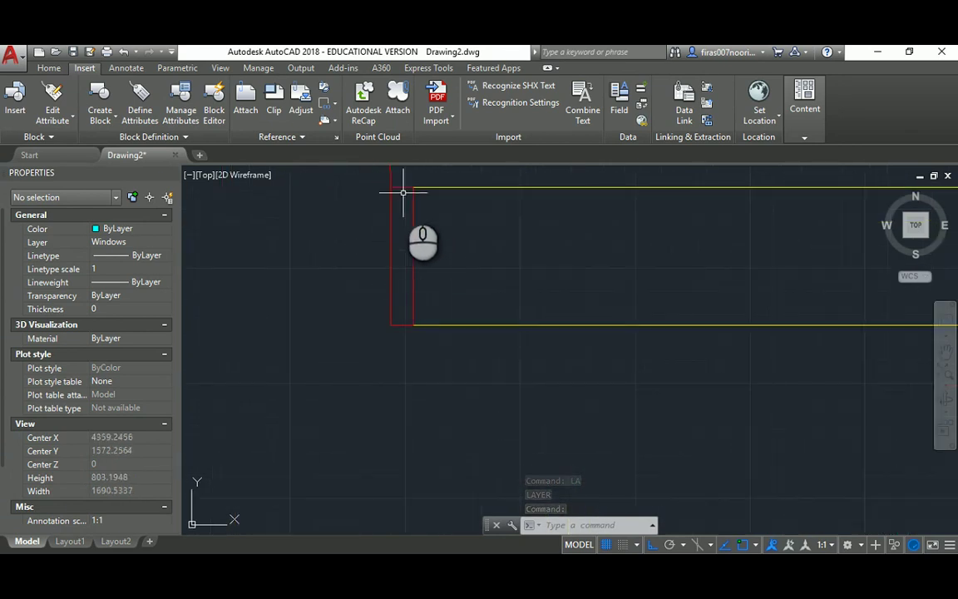
{"action": "left_click", "coordinate": [401, 188]}
{"action": "mouse_move", "coordinate": [402, 187]}
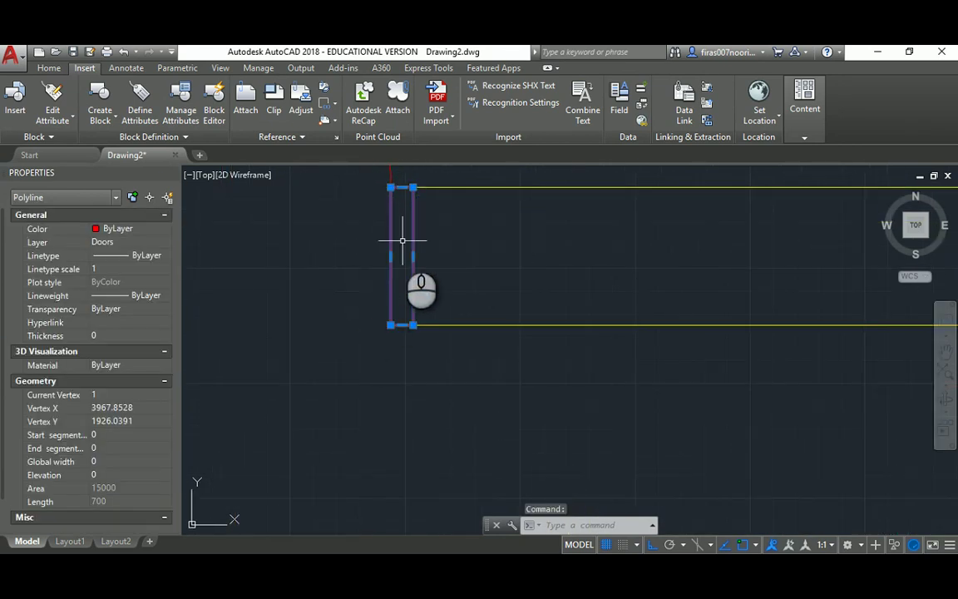
{"action": "key", "text": "Delete"}
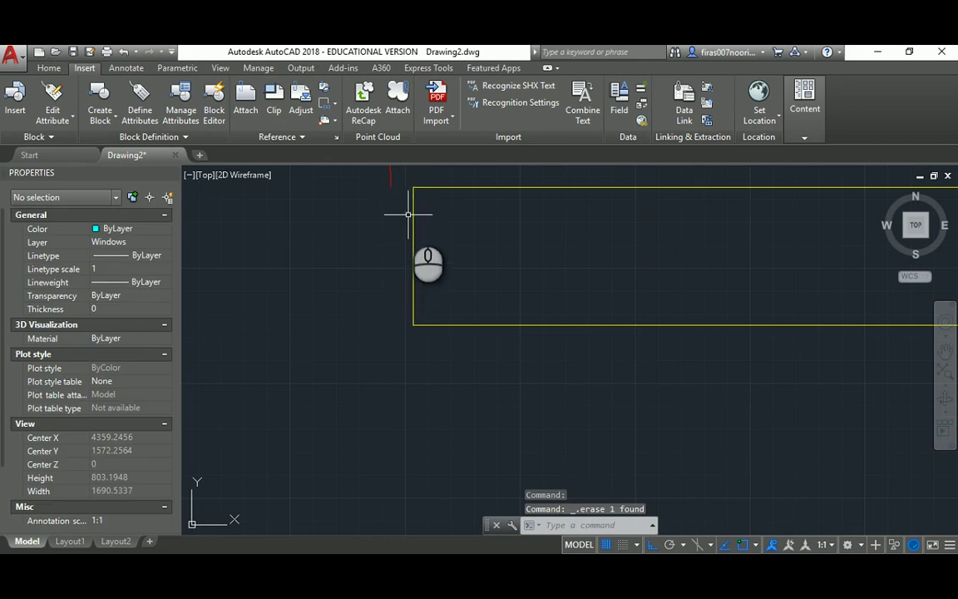
{"action": "key", "text": "ctrl+z"}
Step: Create a new layer named Grids and set its color to magenta
{"action": "scroll", "coordinate": [391, 249], "scroll_direction": "down", "scroll_amount": 5}
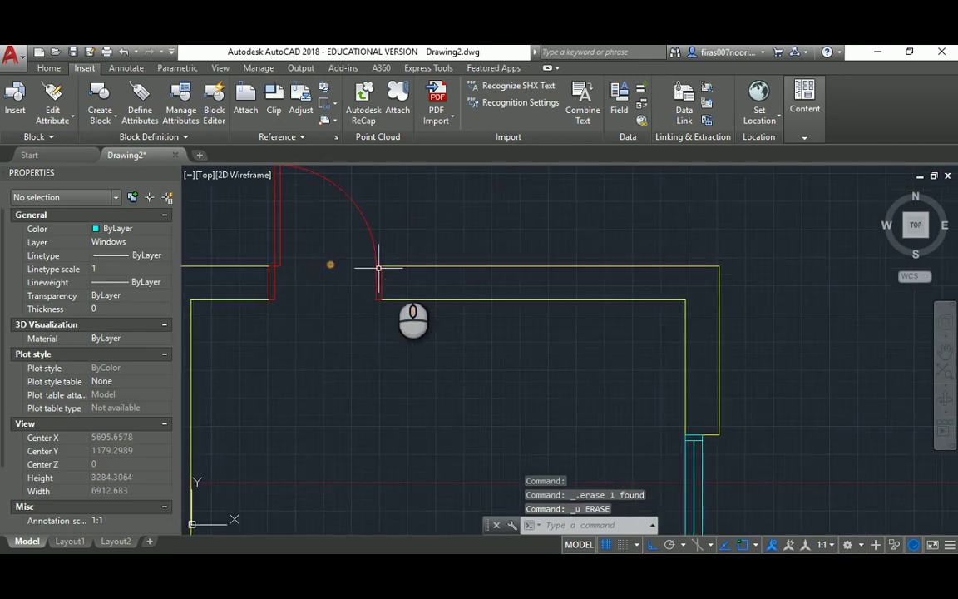
{"action": "scroll", "coordinate": [381, 274], "scroll_direction": "down", "scroll_amount": 4}
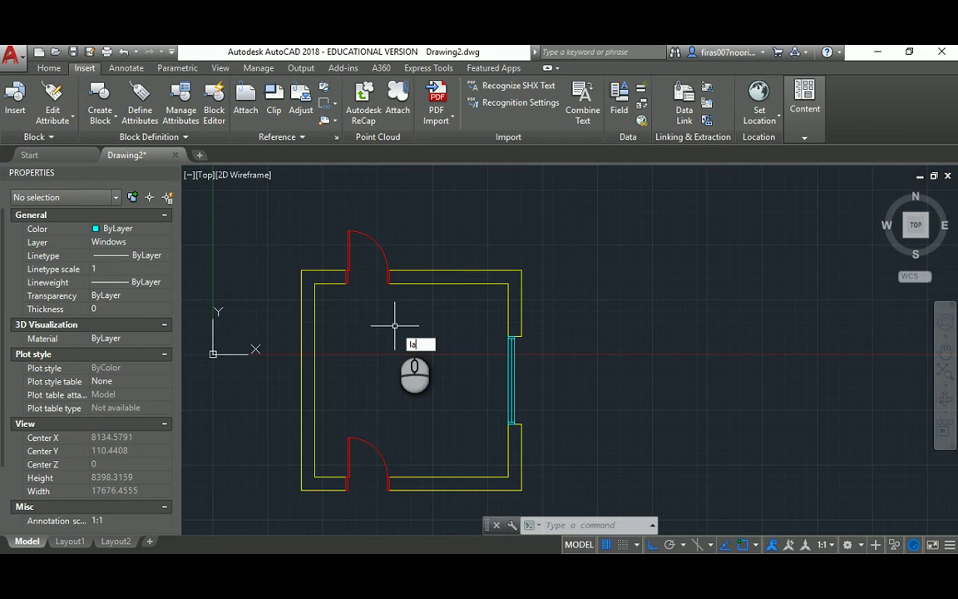
{"action": "key", "text": "Return"}
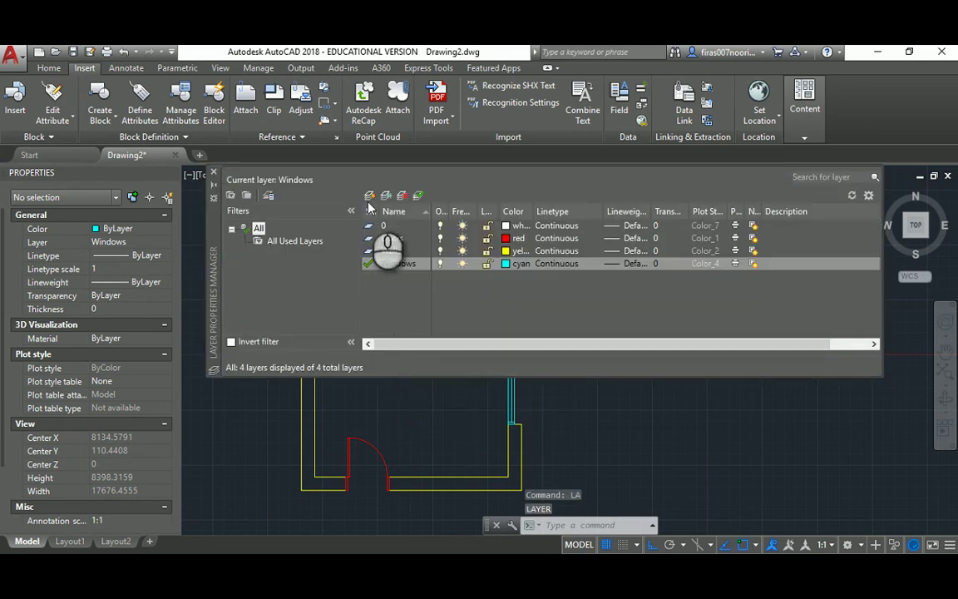
{"action": "left_click", "coordinate": [369, 195]}
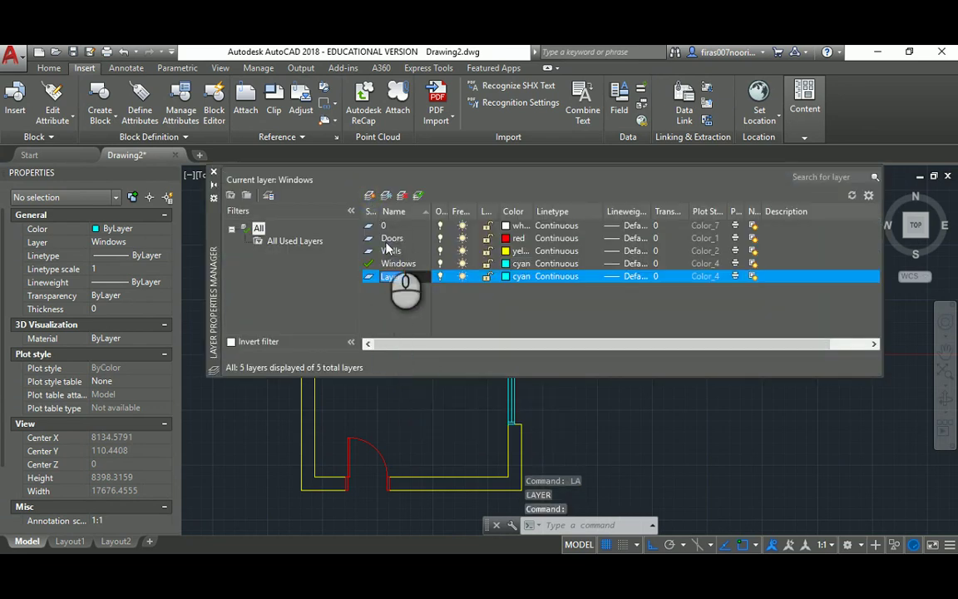
{"action": "left_click", "coordinate": [510, 281]}
{"action": "left_click", "coordinate": [433, 337]}
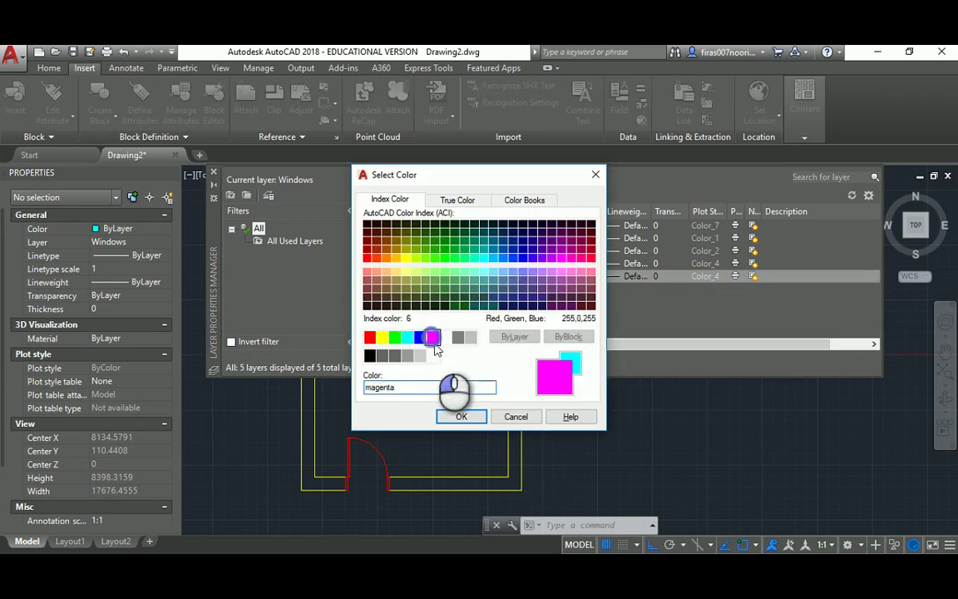
{"action": "left_click", "coordinate": [460, 418]}
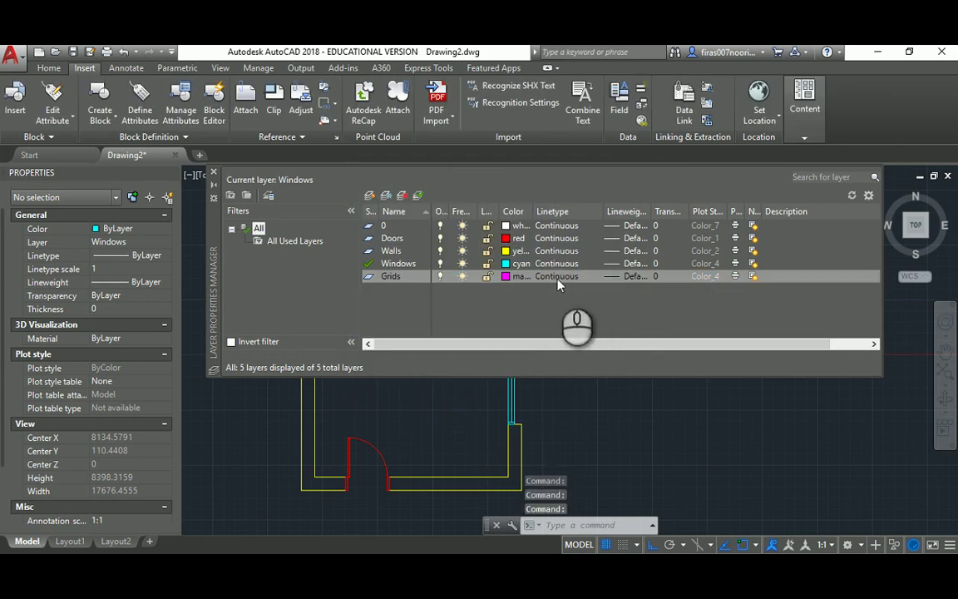
Step: Open the linetype selection for the Grids layer and move its dialog clear of the layer list
{"action": "left_click", "coordinate": [554, 282]}
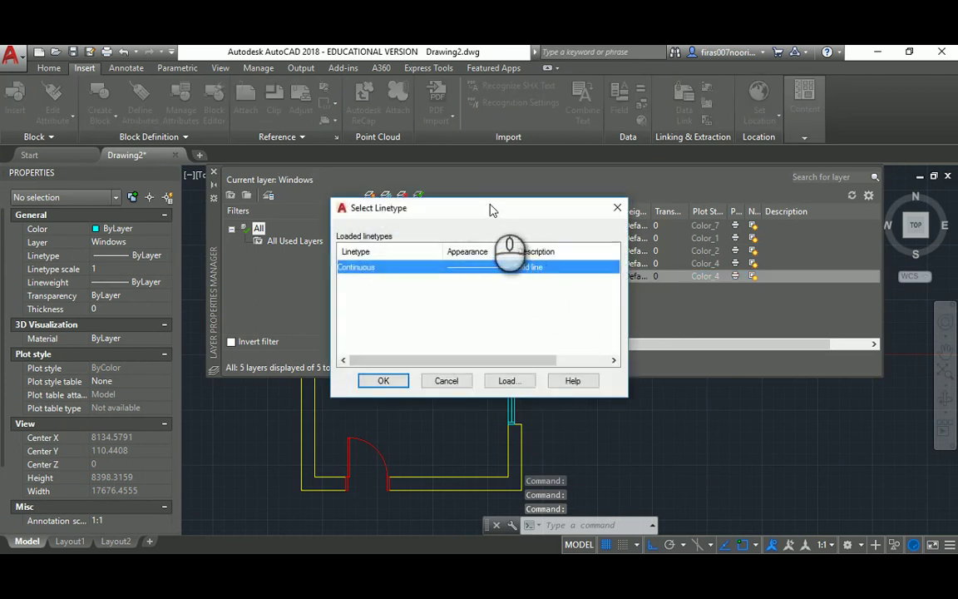
{"action": "left_click_drag", "start_coordinate": [490, 209], "coordinate": [604, 302]}
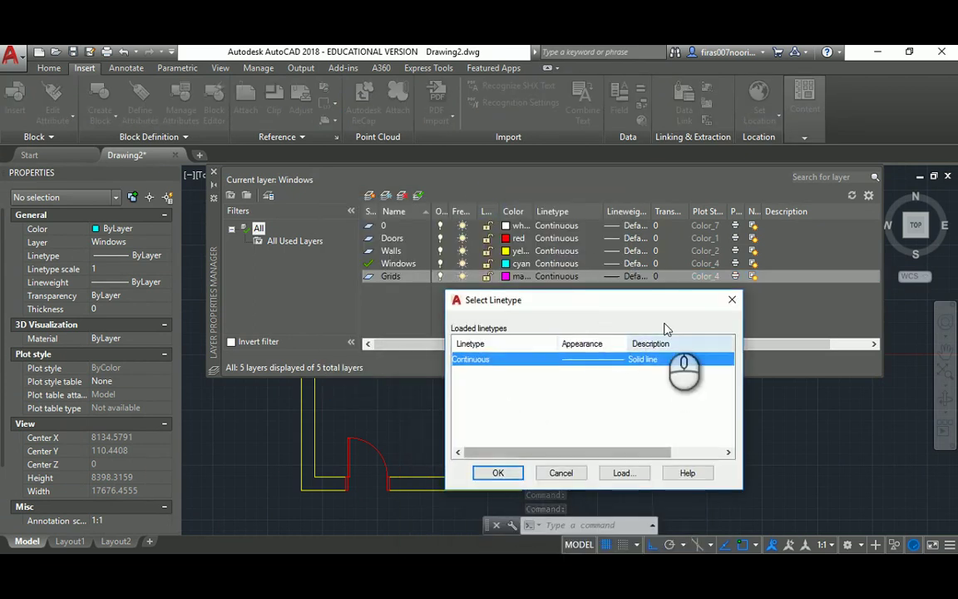
Step: Load the ACAD_ISO04W100 long-dash dot linetype and assign it to the Grids layer
{"action": "left_click_drag", "start_coordinate": [549, 312], "coordinate": [507, 200]}
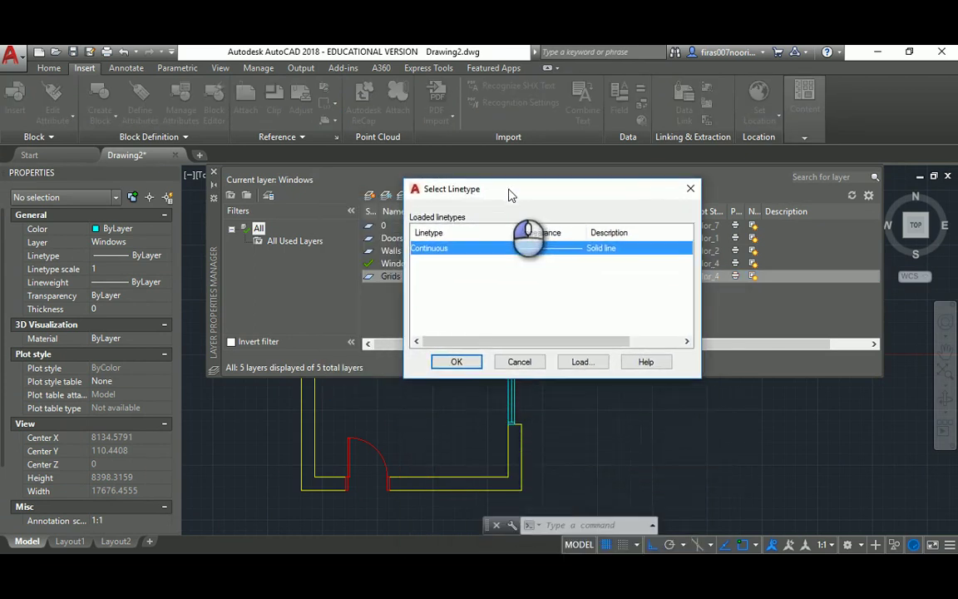
{"action": "left_click", "coordinate": [583, 363]}
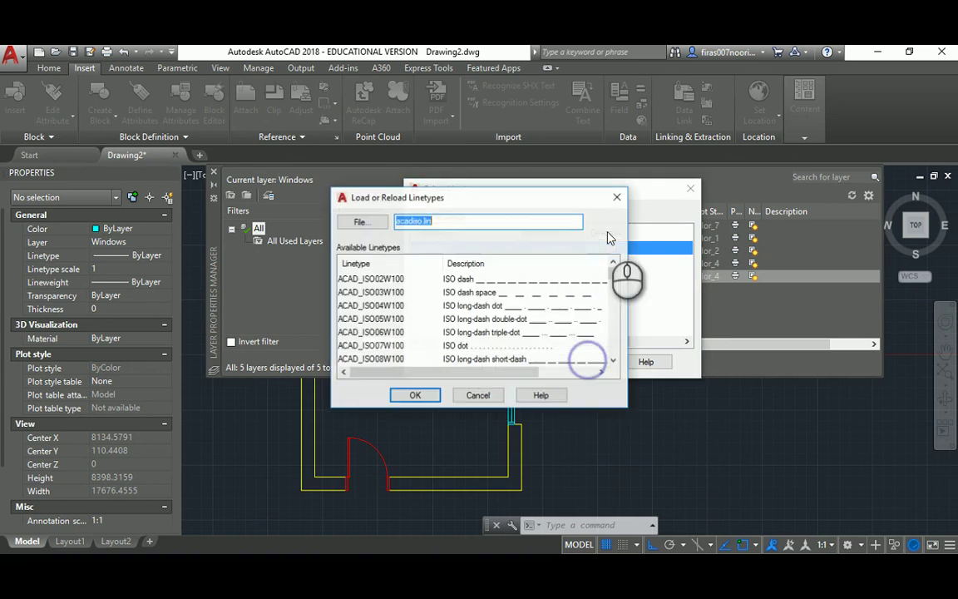
{"action": "left_click", "coordinate": [470, 306]}
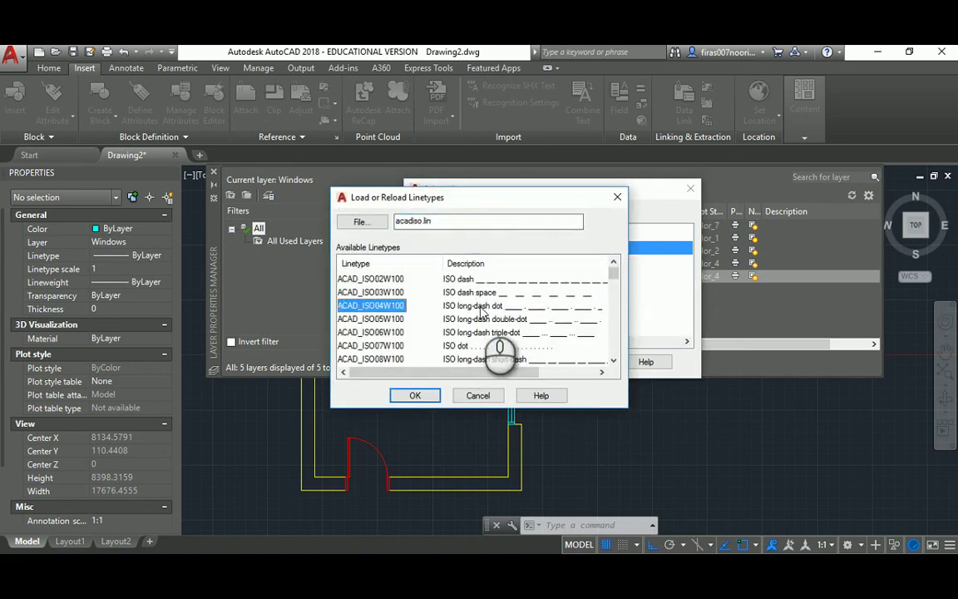
{"action": "left_click", "coordinate": [418, 395]}
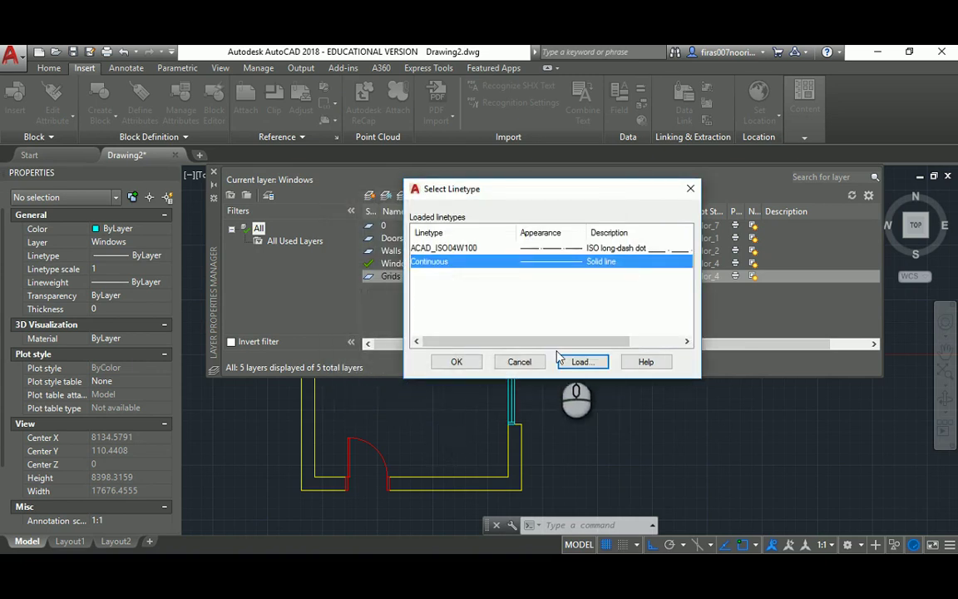
{"action": "left_click", "coordinate": [457, 361]}
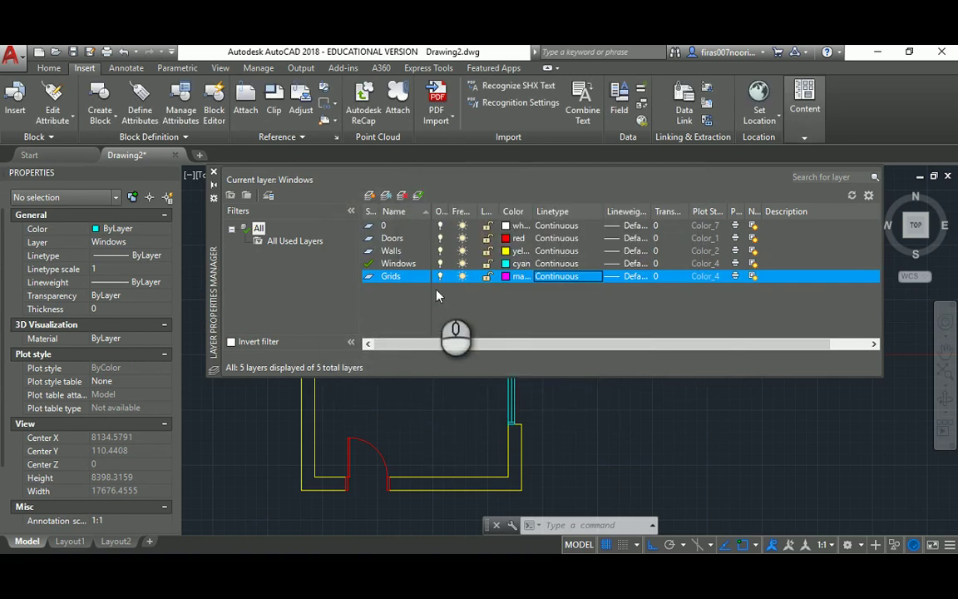
{"action": "left_click", "coordinate": [555, 281]}
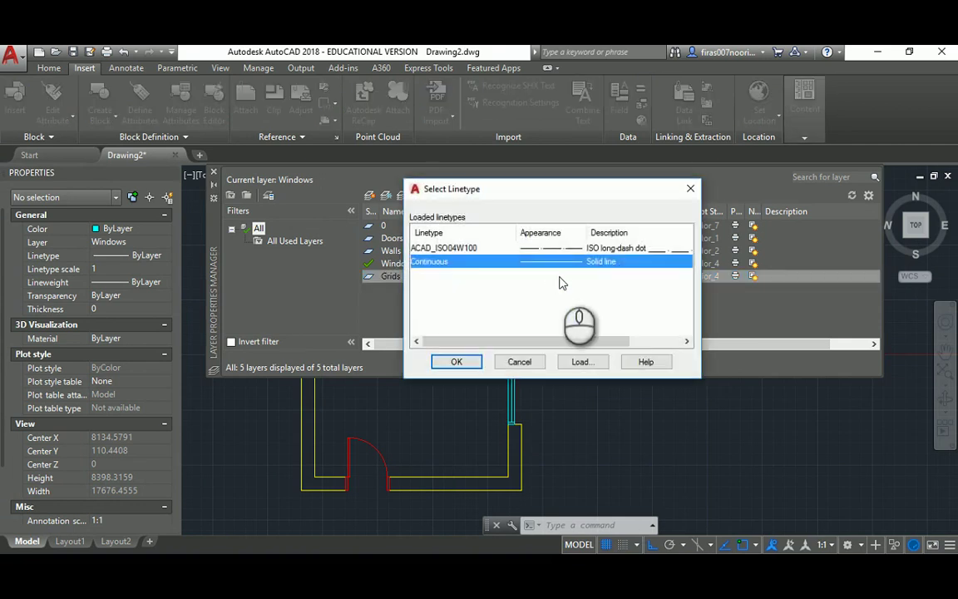
{"action": "left_click", "coordinate": [437, 248]}
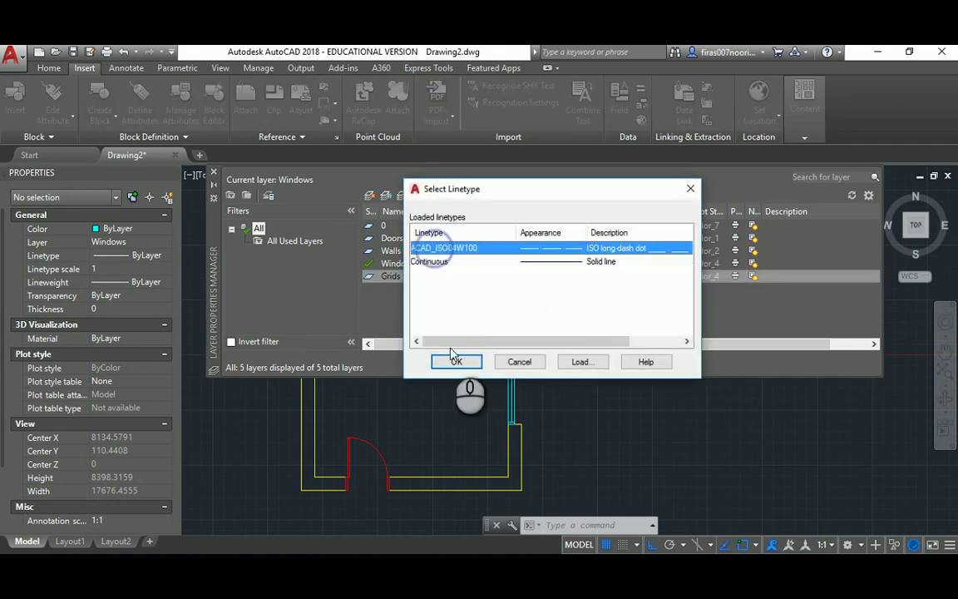
{"action": "left_click", "coordinate": [457, 362]}
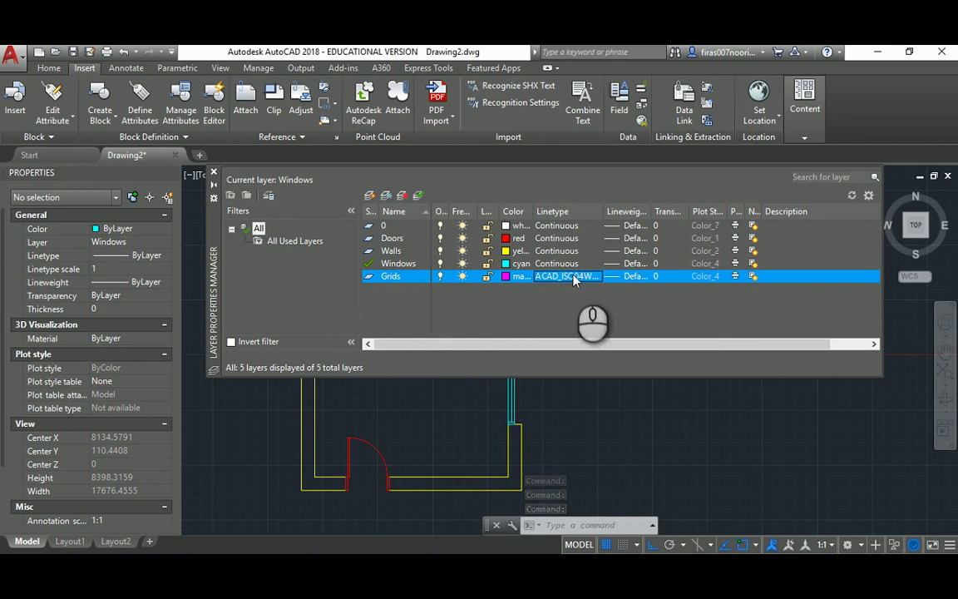
Step: Make Grids the current layer and set its lineweight to 0.05 mm
{"action": "double_click", "coordinate": [370, 278]}
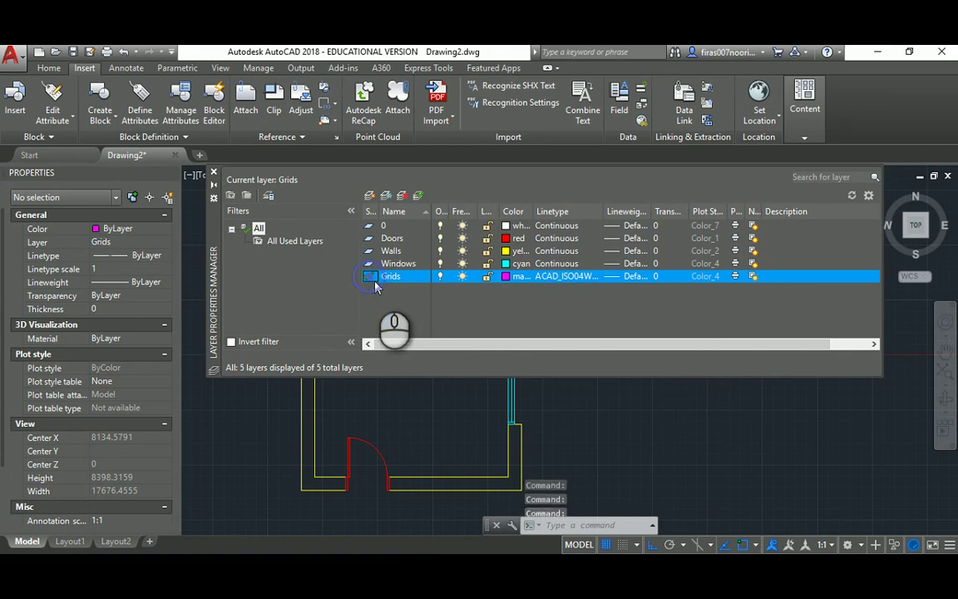
{"action": "left_click", "coordinate": [612, 284]}
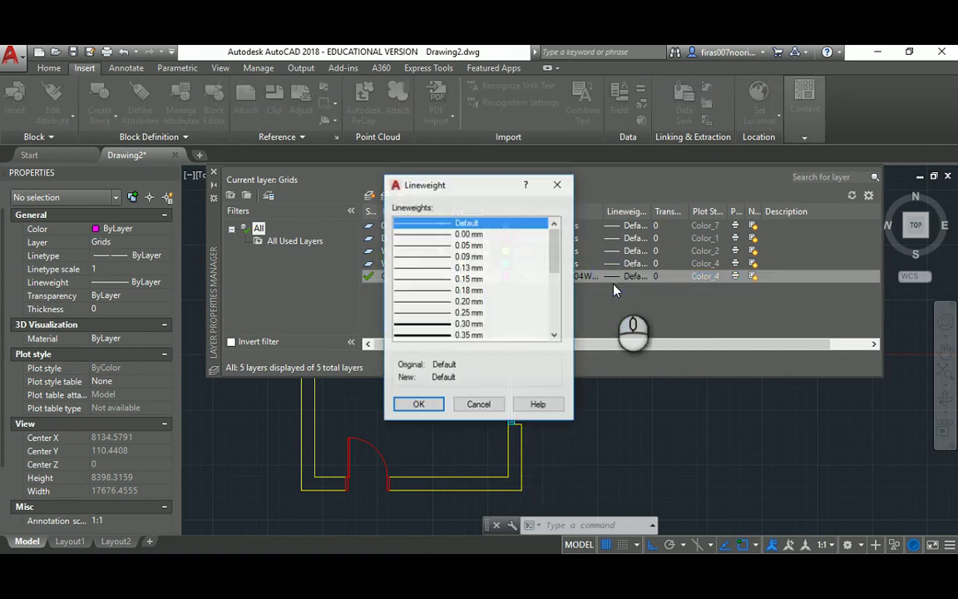
{"action": "left_click", "coordinate": [428, 256]}
{"action": "left_click", "coordinate": [439, 245]}
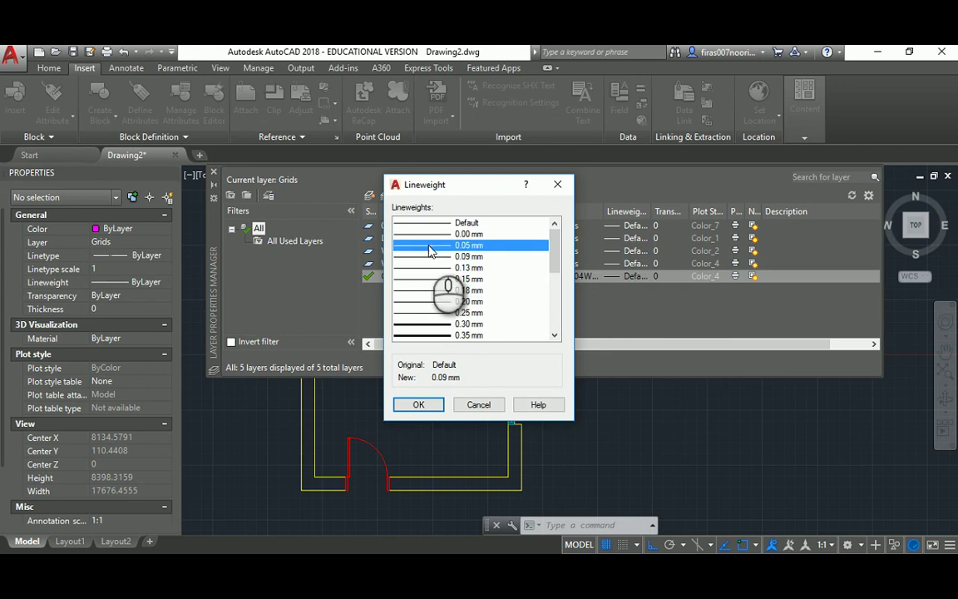
{"action": "left_click", "coordinate": [419, 404]}
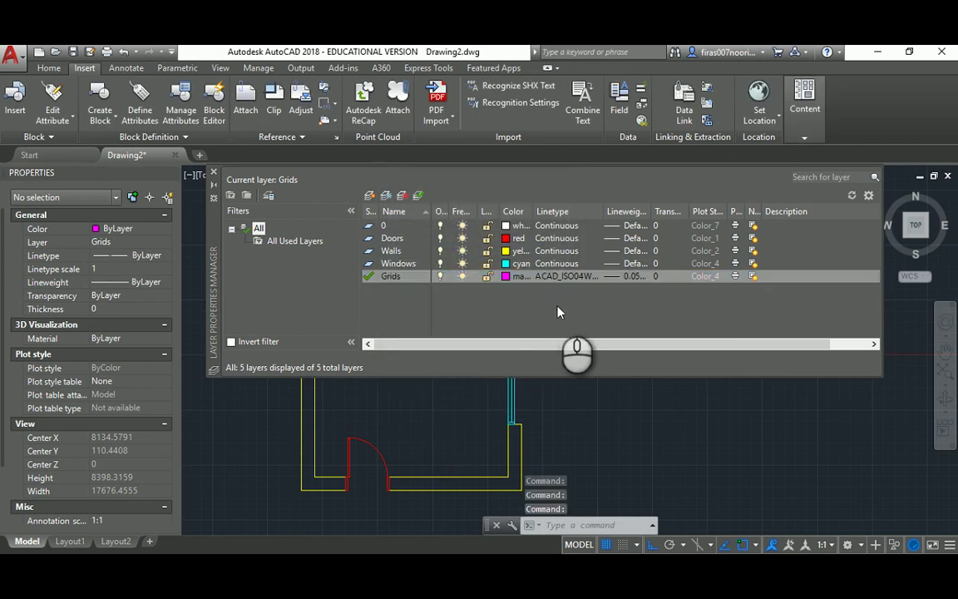
Step: Set the Walls layer's lineweight to 0.35 mm and close the layer manager
{"action": "left_click", "coordinate": [422, 251]}
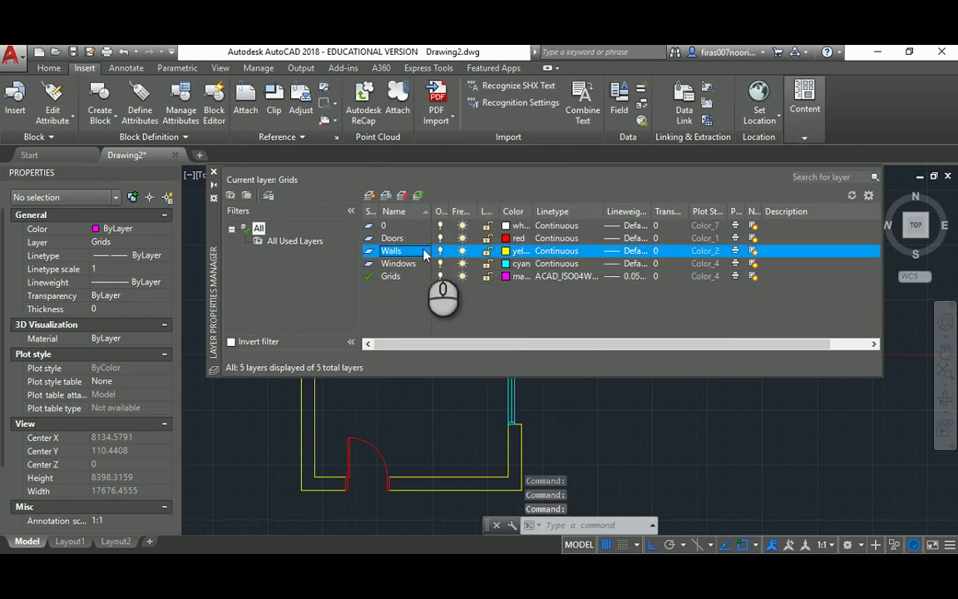
{"action": "left_click", "coordinate": [620, 251]}
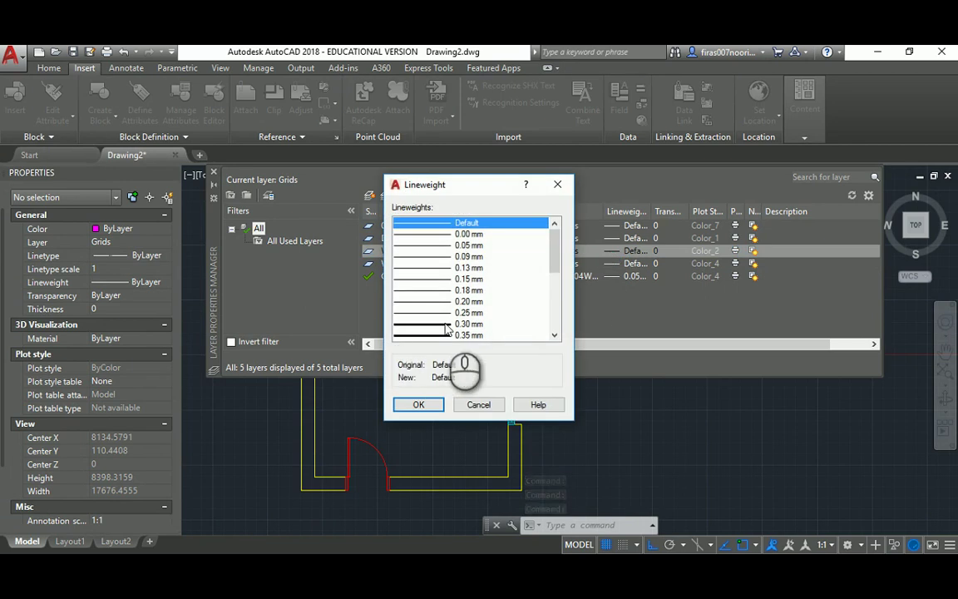
{"action": "scroll", "coordinate": [438, 320], "scroll_direction": "down", "scroll_amount": 1}
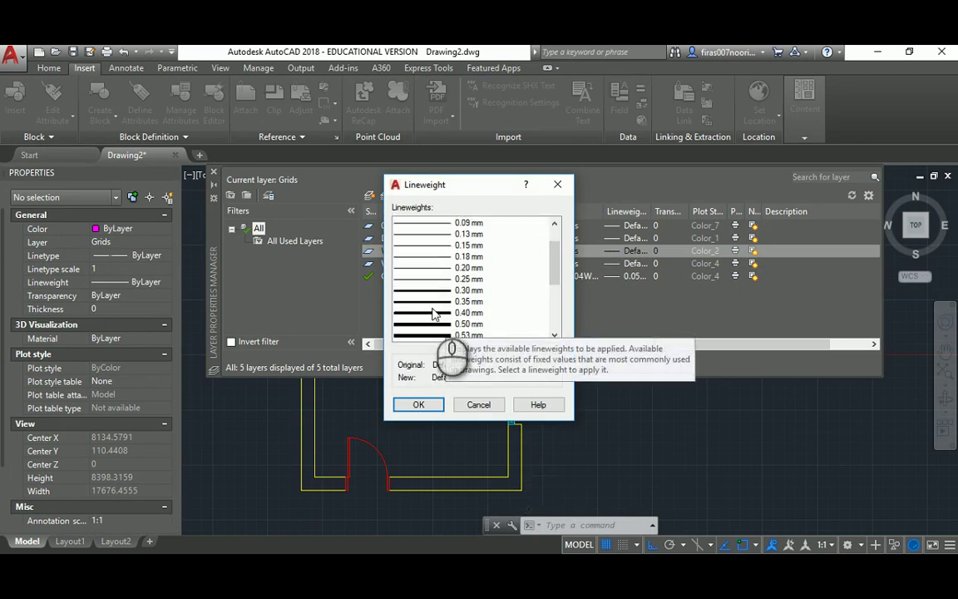
{"action": "left_click", "coordinate": [428, 301]}
{"action": "left_click", "coordinate": [417, 405]}
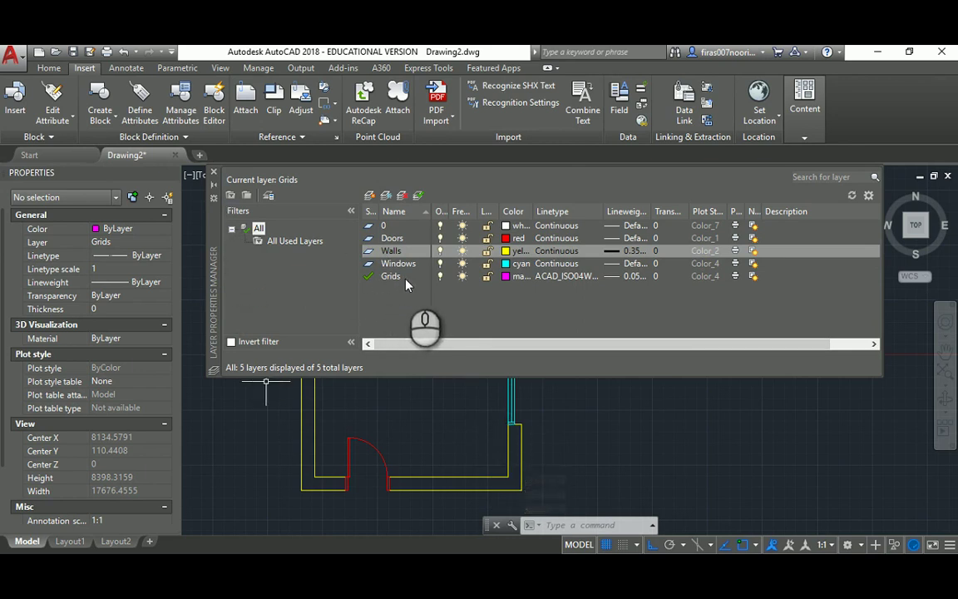
{"action": "left_click", "coordinate": [213, 172]}
Step: Turn on lineweight display in the drawing through the lineweight settings (LW)
{"action": "mouse_move", "coordinate": [363, 325]}
{"action": "middle_mouse_down"}
{"action": "mouse_move", "coordinate": [394, 306]}
{"action": "mouse_move", "coordinate": [354, 287]}
{"action": "middle_mouse_up"}
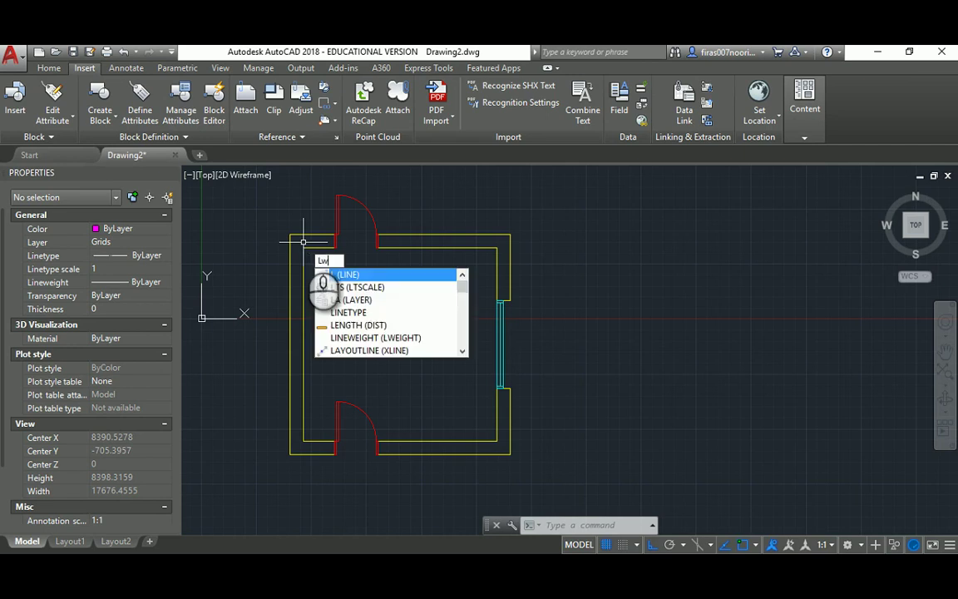
{"action": "type", "text": "w"}
{"action": "key", "text": "Return"}
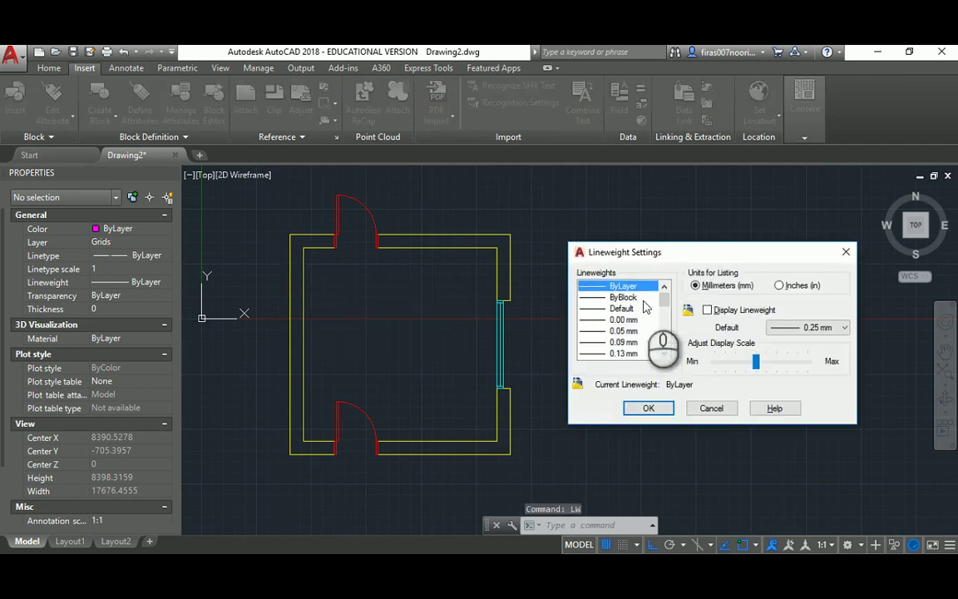
{"action": "left_click", "coordinate": [707, 309]}
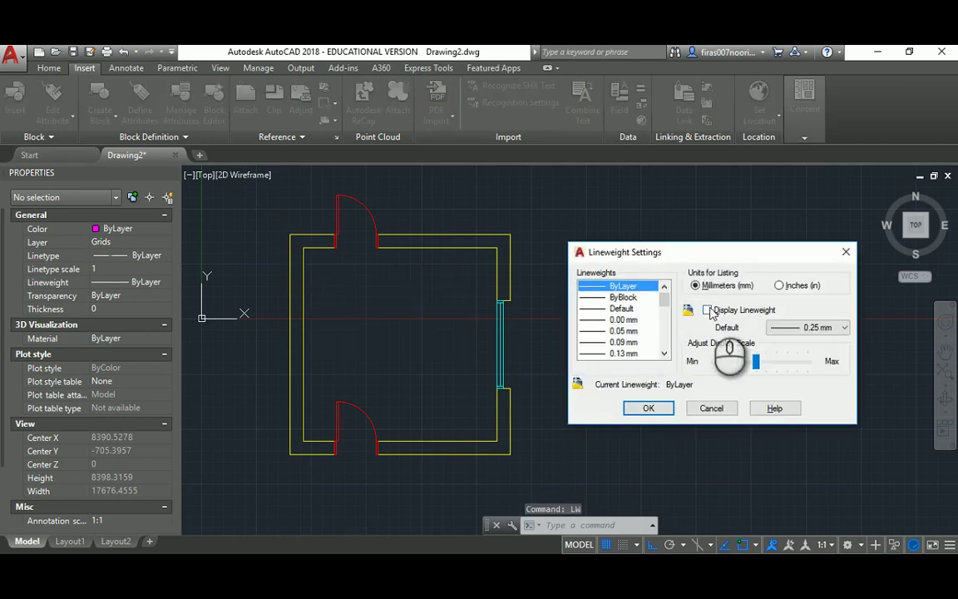
{"action": "left_click", "coordinate": [649, 407]}
Step: Turn off lineweight display again in the lineweight settings (LW)
{"action": "middle_click_drag", "start_coordinate": [416, 299], "coordinate": [407, 291]}
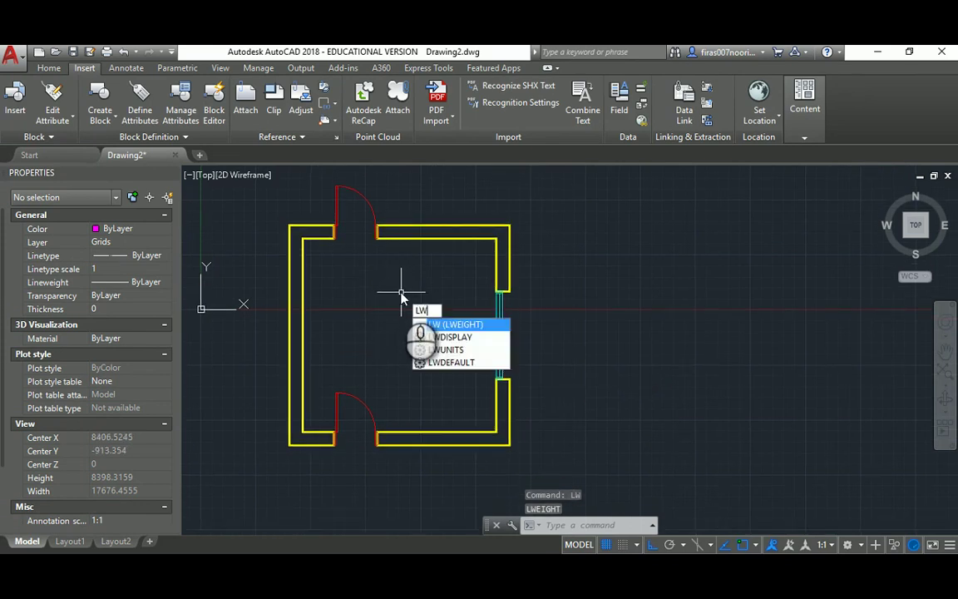
{"action": "key", "text": "Return"}
{"action": "left_click", "coordinate": [706, 311]}
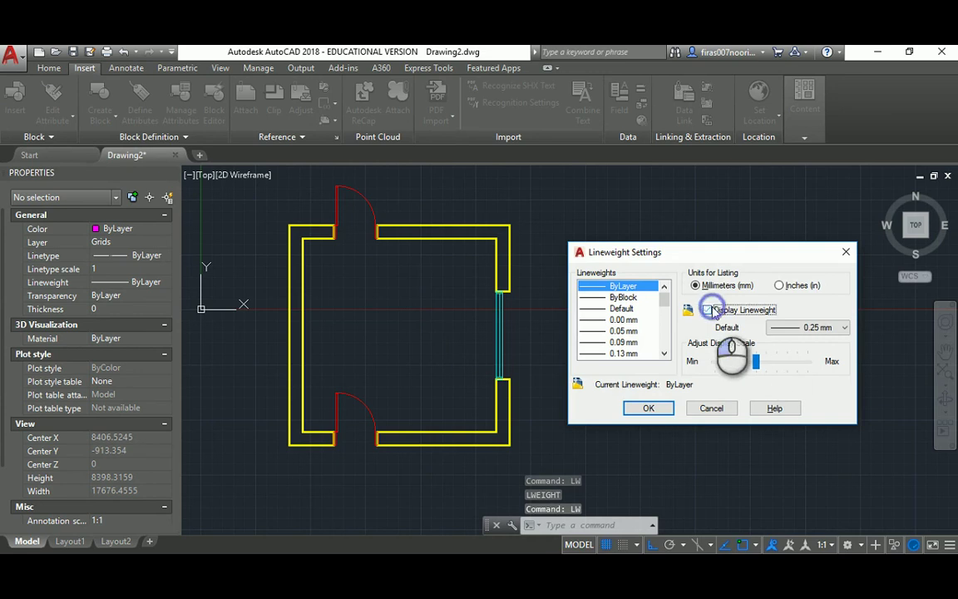
{"action": "left_click", "coordinate": [648, 408]}
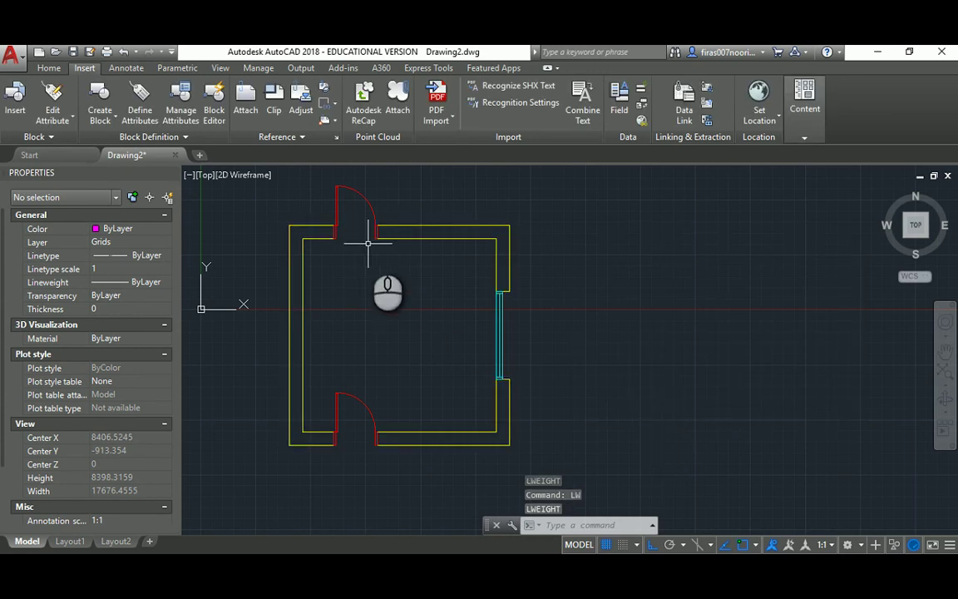
Step: Offset the outer line of the upper wall, to the right of the door, 150 inward into the wall
{"action": "middle_click_drag", "start_coordinate": [371, 245], "coordinate": [411, 274]}
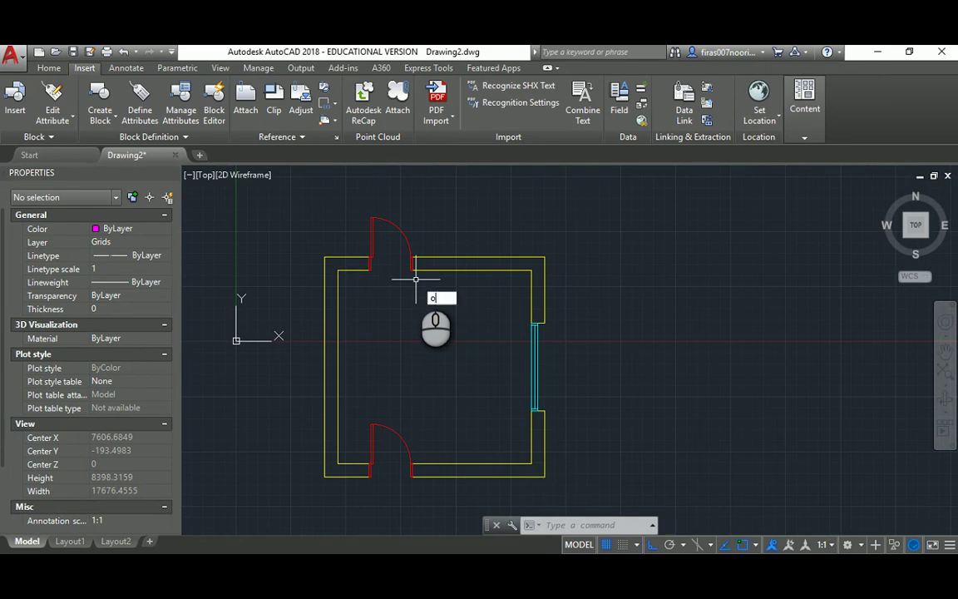
{"action": "key", "text": "Return"}
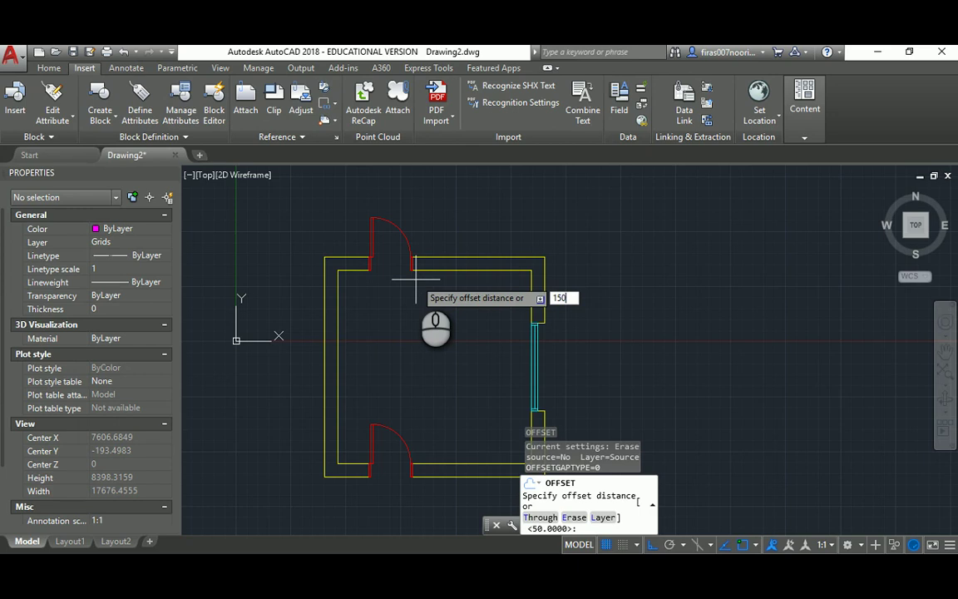
{"action": "type", "text": "150"}
{"action": "key", "text": "Return"}
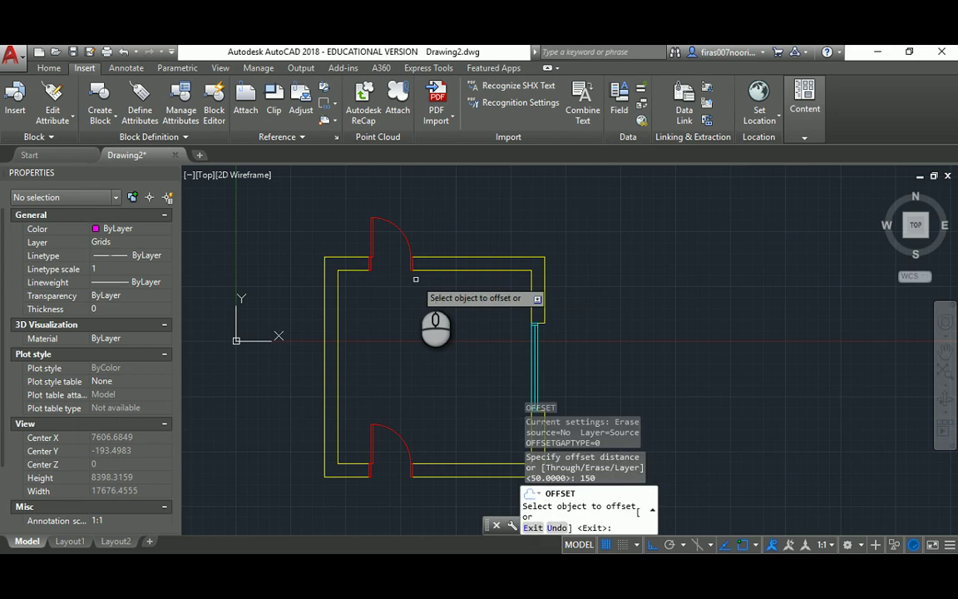
{"action": "left_click", "coordinate": [466, 257]}
{"action": "left_click", "coordinate": [459, 290]}
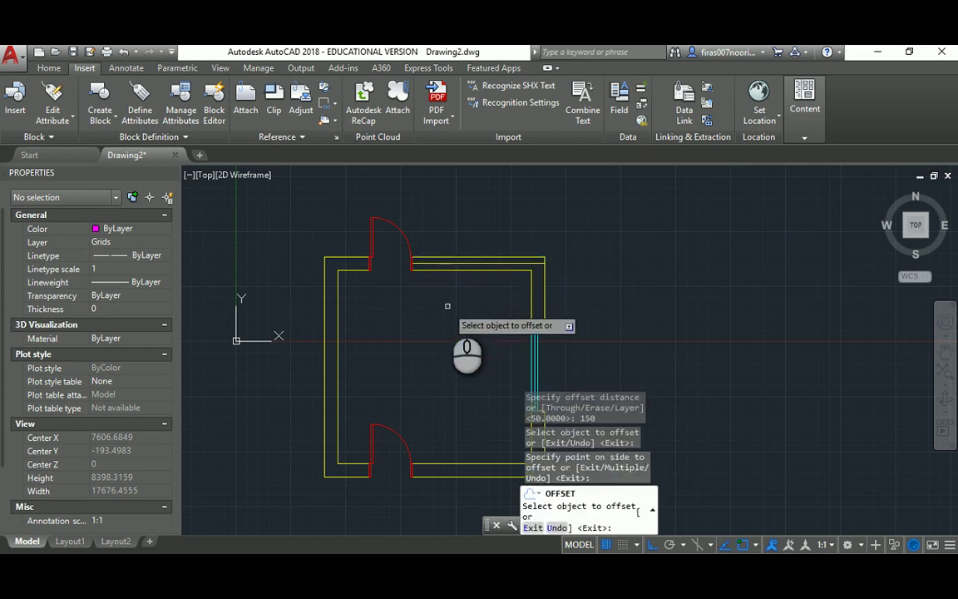
{"action": "scroll", "coordinate": [471, 285], "scroll_direction": "up", "scroll_amount": 5}
{"action": "key", "text": "Escape"}
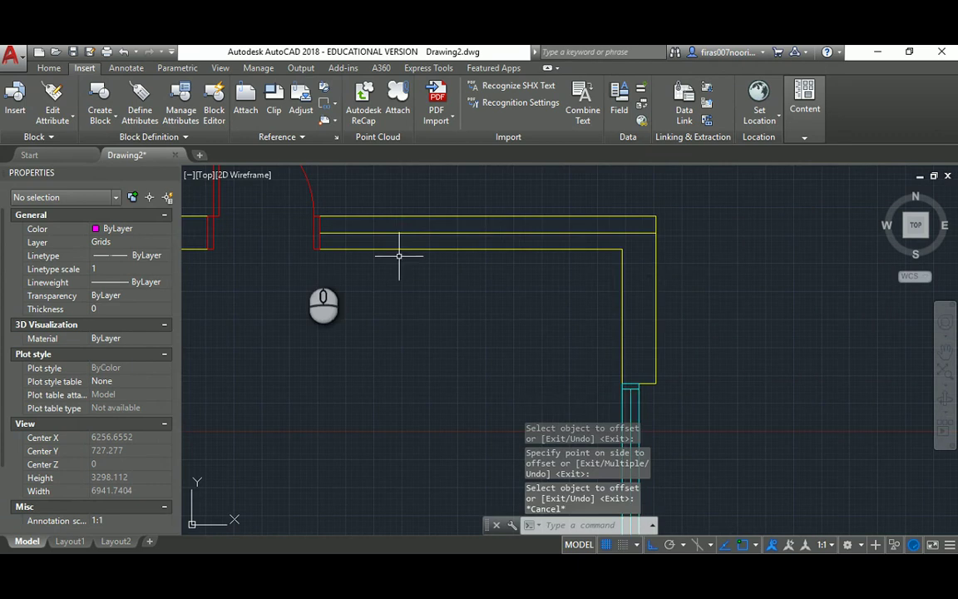
{"action": "middle_click_drag", "start_coordinate": [133, 254], "coordinate": [299, 252]}
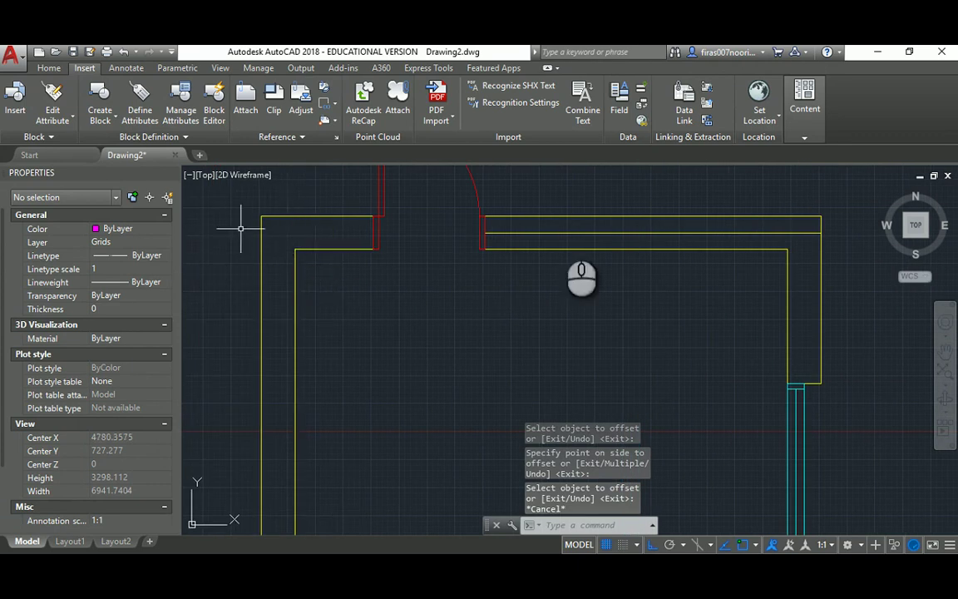
{"action": "key", "text": "Escape"}
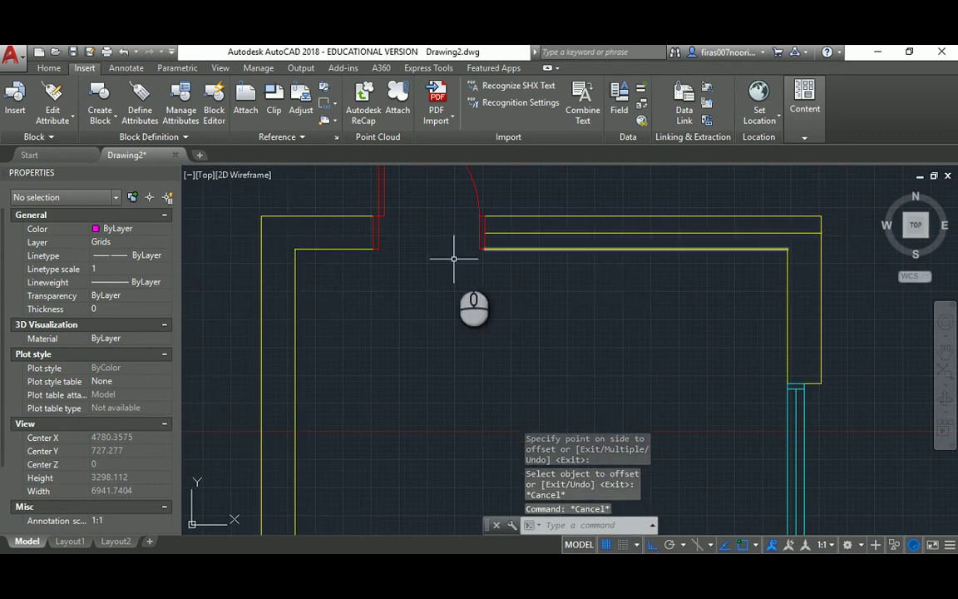
Step: Try to offset the outer line of the right wall above the window outward by 2000, and delete the resulting copy
{"action": "scroll", "coordinate": [455, 272], "scroll_direction": "down", "scroll_amount": 4}
{"action": "type", "text": "o"}
{"action": "key", "text": "Return"}
{"action": "key", "text": "Return"}
{"action": "type", "text": "2"}
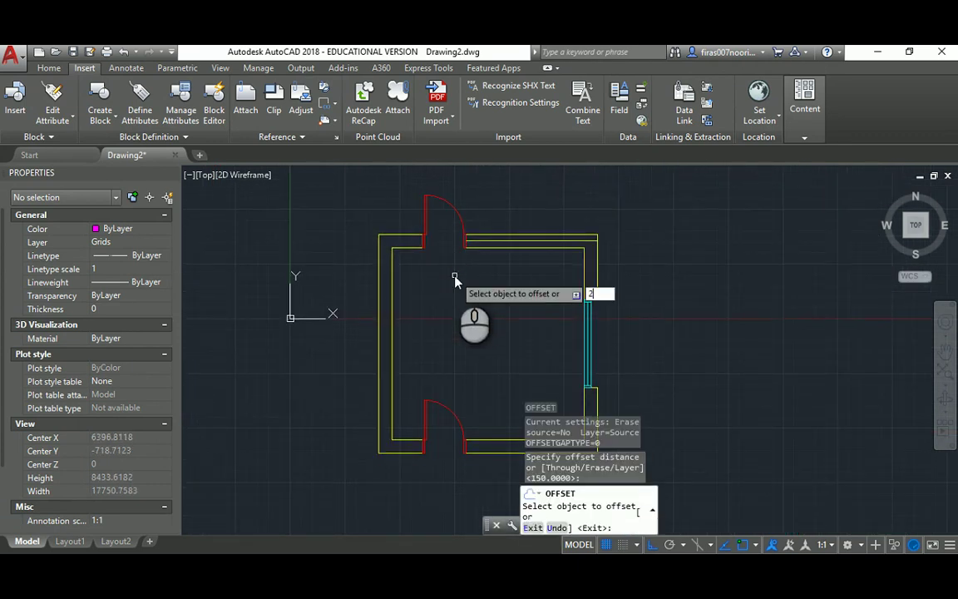
{"action": "type", "text": "000"}
{"action": "key", "text": "Return"}
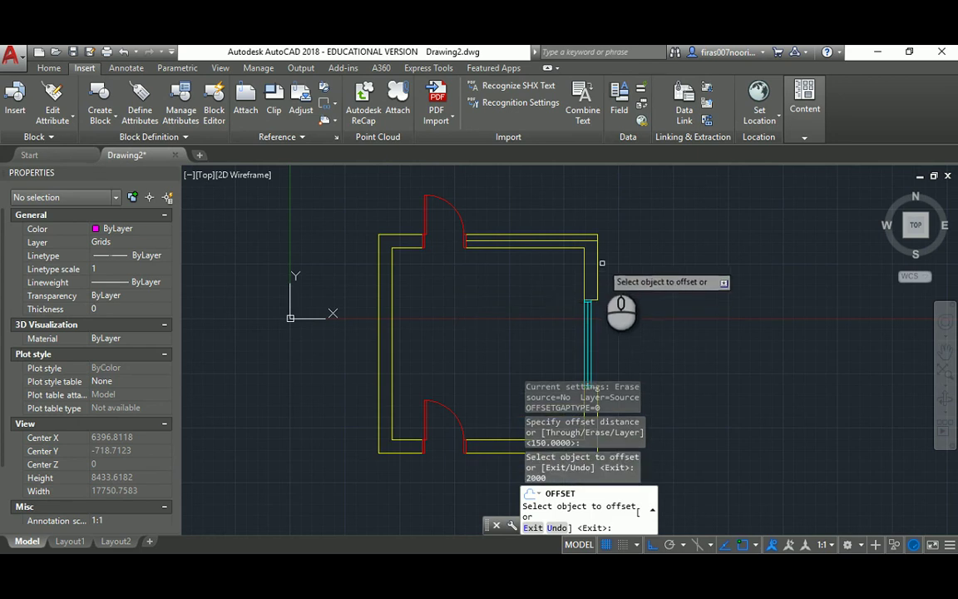
{"action": "left_click", "coordinate": [598, 263]}
{"action": "key", "text": "Return"}
{"action": "left_click", "coordinate": [605, 256]}
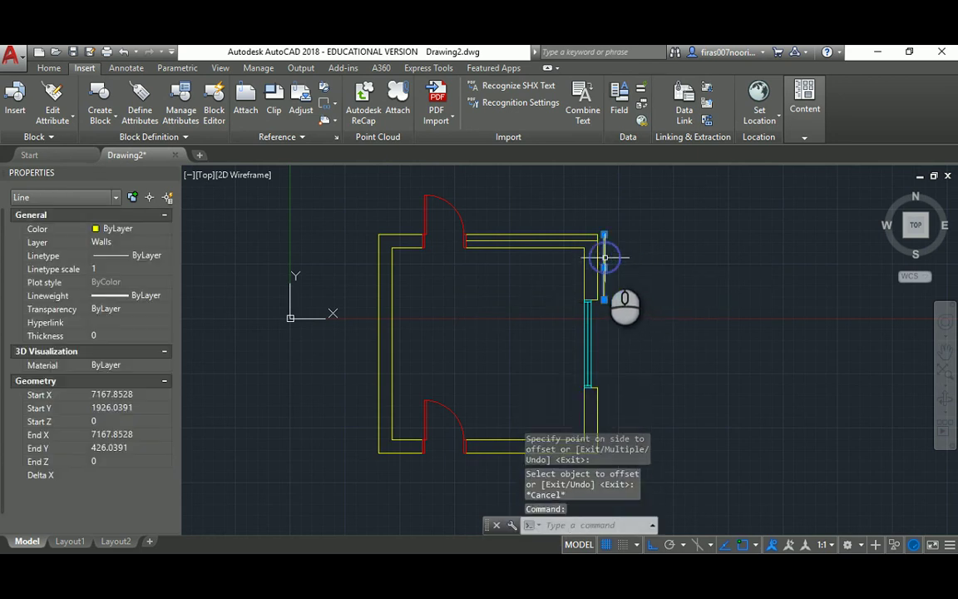
{"action": "key", "text": "Delete"}
Step: Offset the outer line of the right wall above the window and the outer line of the left wall outward by 2000
{"action": "type", "text": "o"}
{"action": "key", "text": "Return"}
{"action": "type", "text": "2000"}
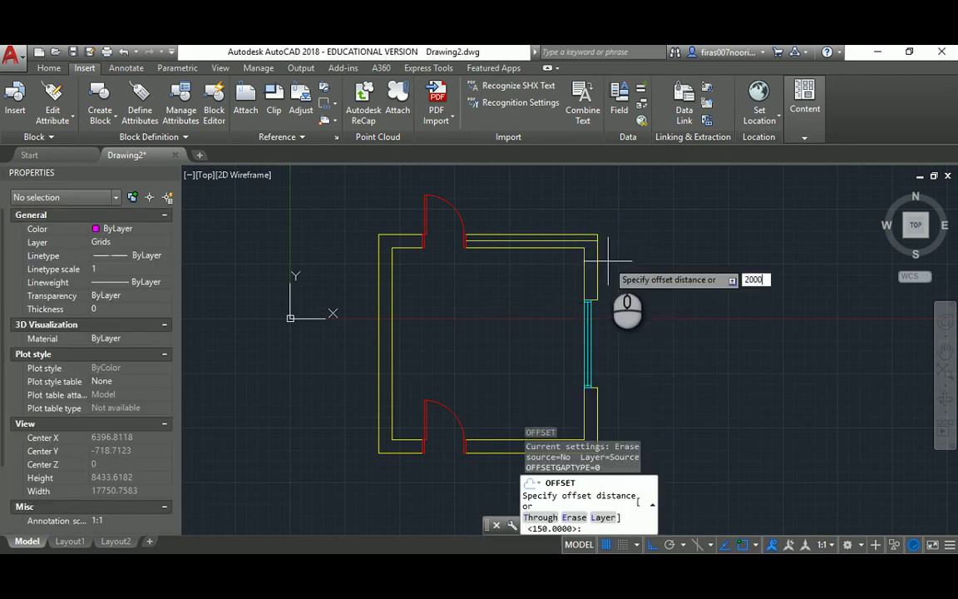
{"action": "key", "text": "Return"}
{"action": "left_click", "coordinate": [598, 257]}
{"action": "left_click", "coordinate": [624, 258]}
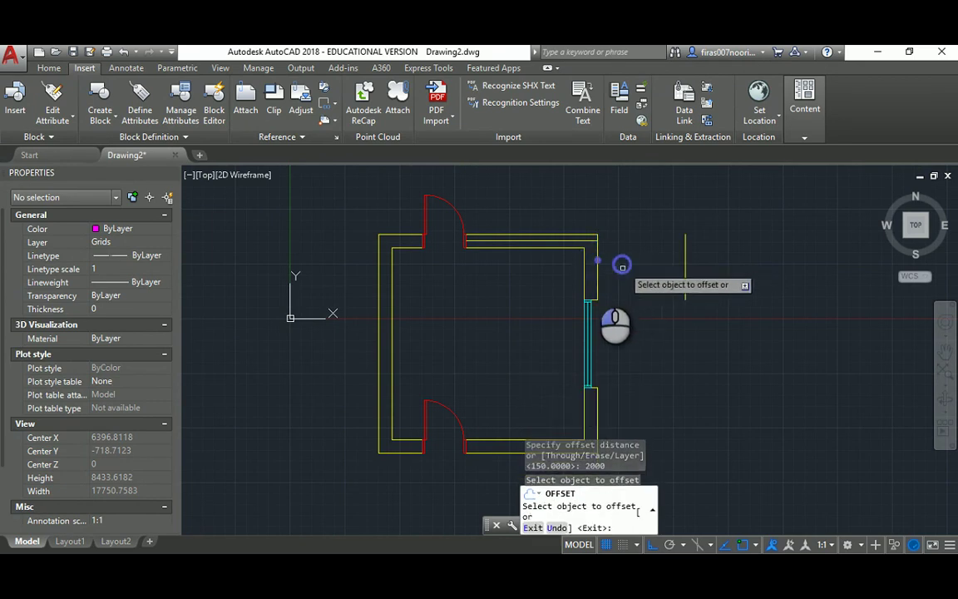
{"action": "left_click", "coordinate": [380, 257]}
{"action": "left_click", "coordinate": [345, 261]}
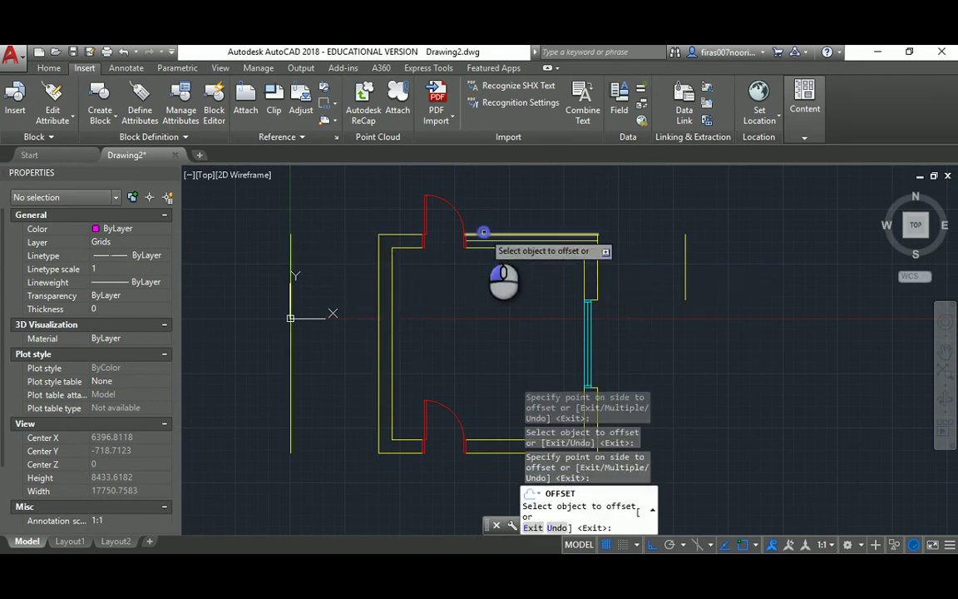
Step: Offset the outer lines of the upper and lower walls, to the right of the doors, outward by 2000
{"action": "left_click", "coordinate": [484, 235]}
{"action": "scroll", "coordinate": [499, 295], "scroll_direction": "down", "scroll_amount": 2}
{"action": "left_click", "coordinate": [509, 226]}
{"action": "scroll", "coordinate": [495, 333], "scroll_direction": "down", "scroll_amount": 2}
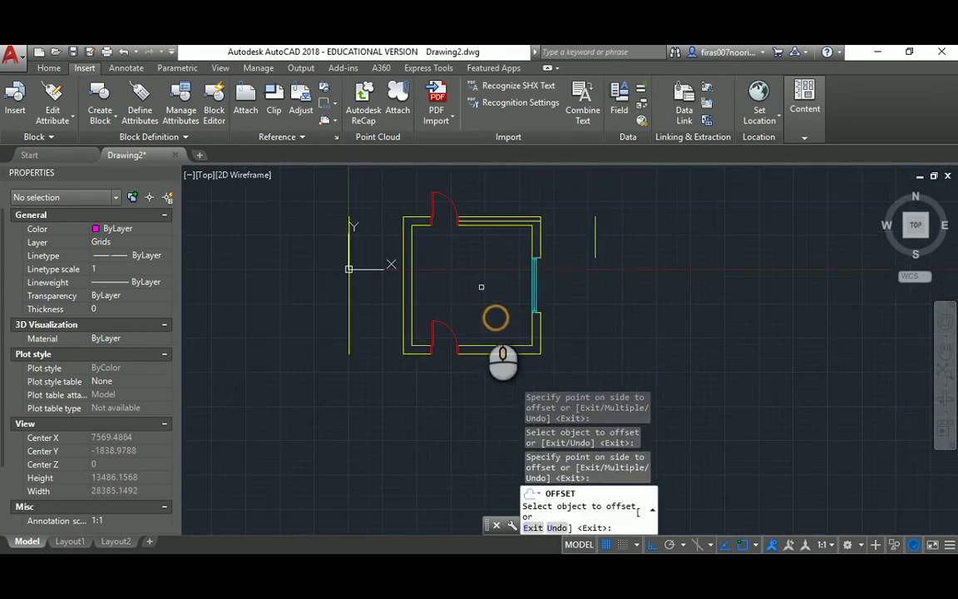
{"action": "left_click", "coordinate": [486, 353]}
{"action": "left_click", "coordinate": [471, 390]}
{"action": "key", "text": "Escape"}
{"action": "key", "text": "Escape"}
{"action": "middle_click_drag", "start_coordinate": [476, 268], "coordinate": [456, 336]}
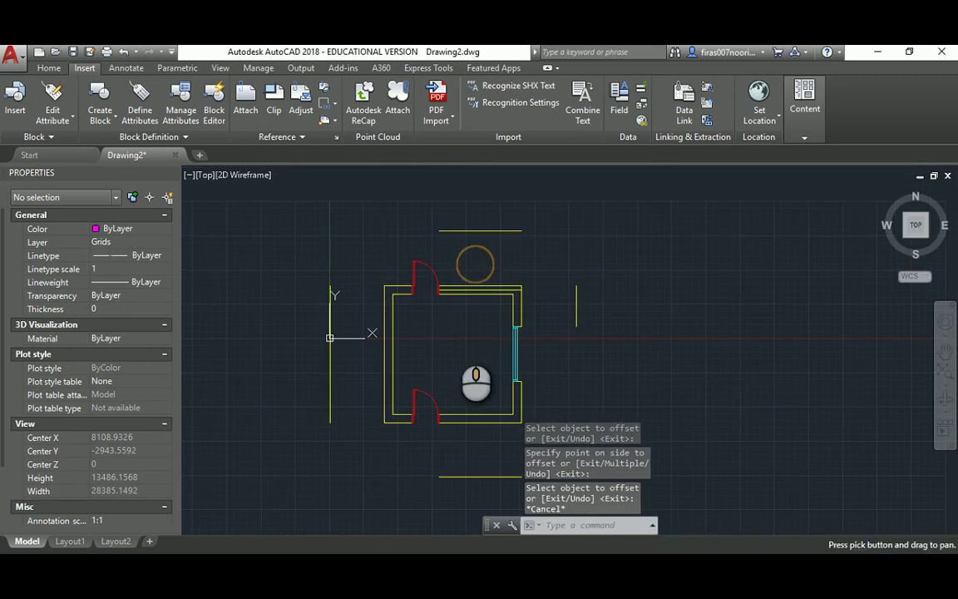
Step: Extend the centre line inside the upper wall in both directions to the vertical offset lines beside the room
{"action": "type", "text": "ex"}
{"action": "key", "text": "Return"}
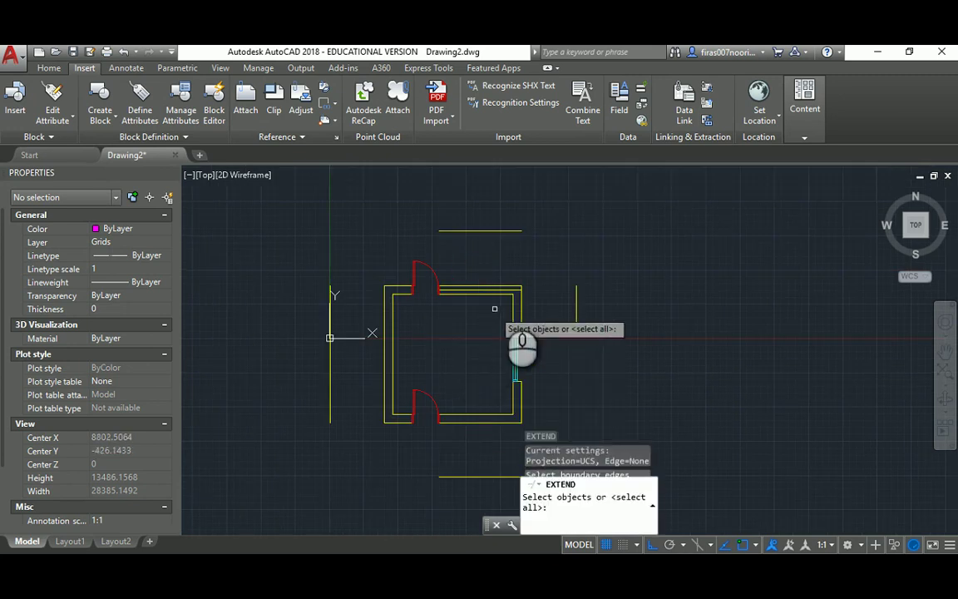
{"action": "key", "text": "Return"}
{"action": "scroll", "coordinate": [511, 316], "scroll_direction": "up", "scroll_amount": 2}
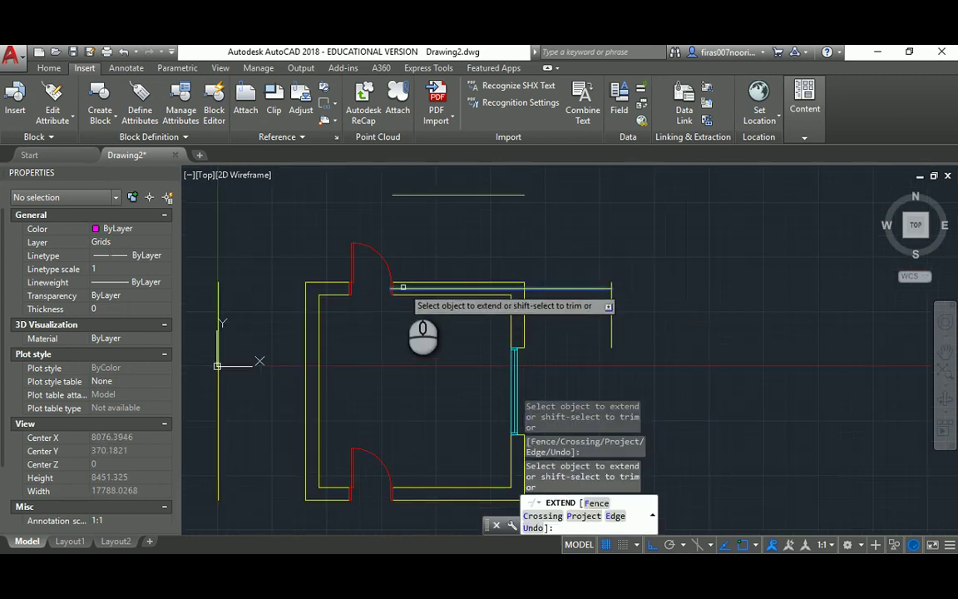
{"action": "left_click", "coordinate": [355, 287]}
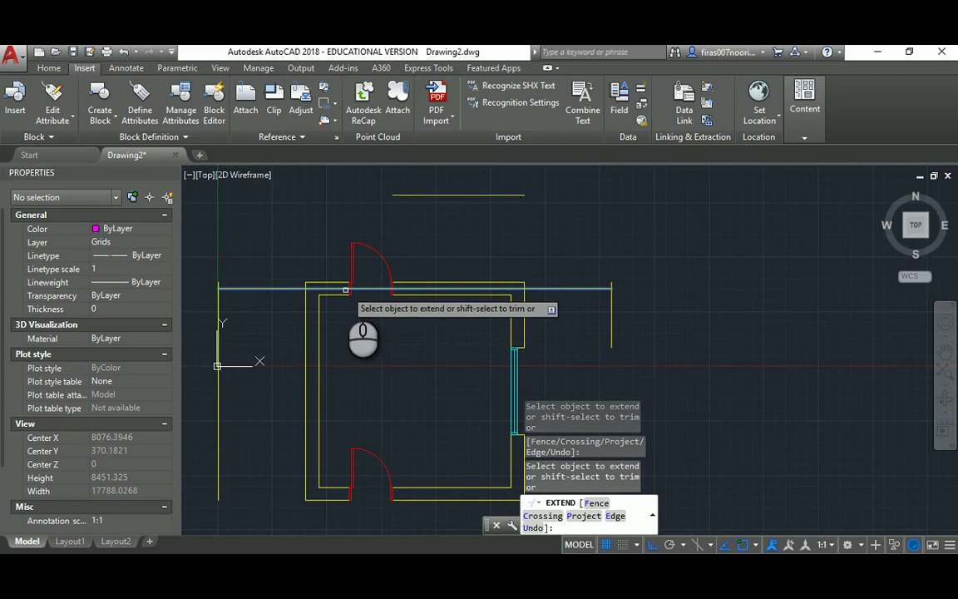
{"action": "scroll", "coordinate": [446, 315], "scroll_direction": "down", "scroll_amount": 4}
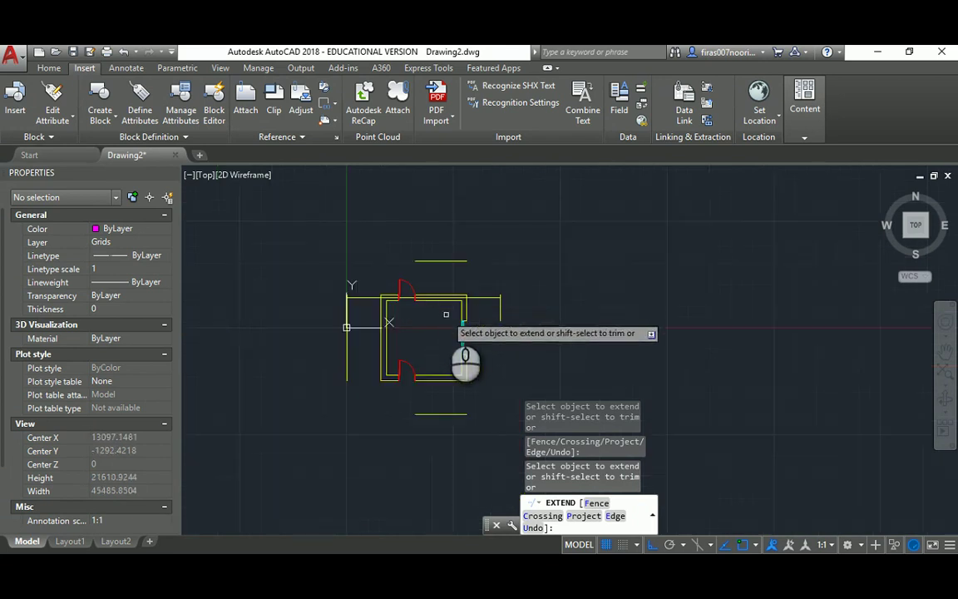
{"action": "key", "text": "Escape"}
{"action": "key", "text": "Escape"}
Step: Delete the two vertical offset lines on either side of the room
{"action": "middle_click_drag", "start_coordinate": [463, 320], "coordinate": [528, 290]}
{"action": "scroll", "coordinate": [528, 291], "scroll_direction": "up", "scroll_amount": 2}
{"action": "left_click", "coordinate": [585, 270]}
{"action": "left_click", "coordinate": [536, 282]}
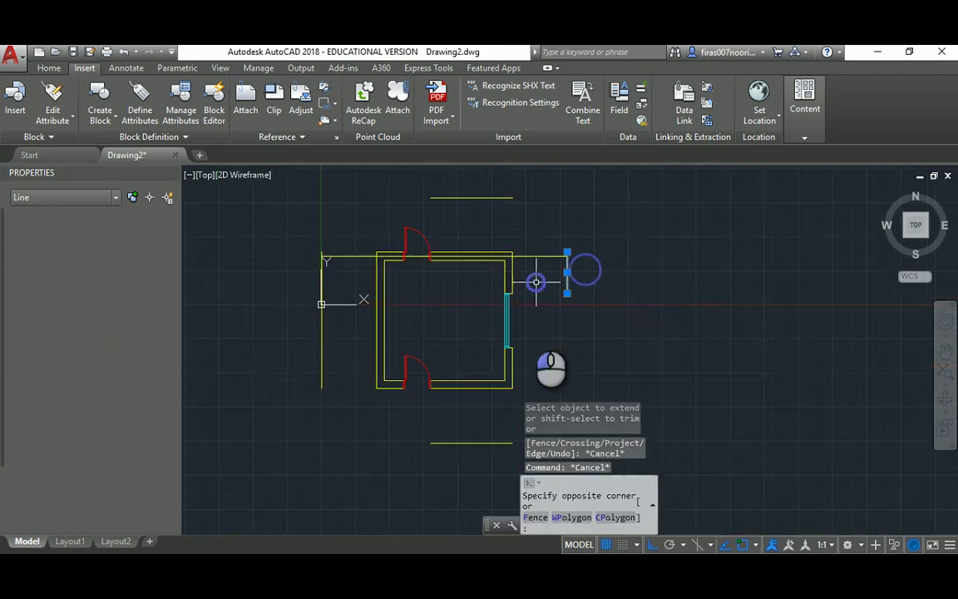
{"action": "left_click", "coordinate": [353, 287]}
{"action": "left_click", "coordinate": [293, 285]}
{"action": "key", "text": "Delete"}
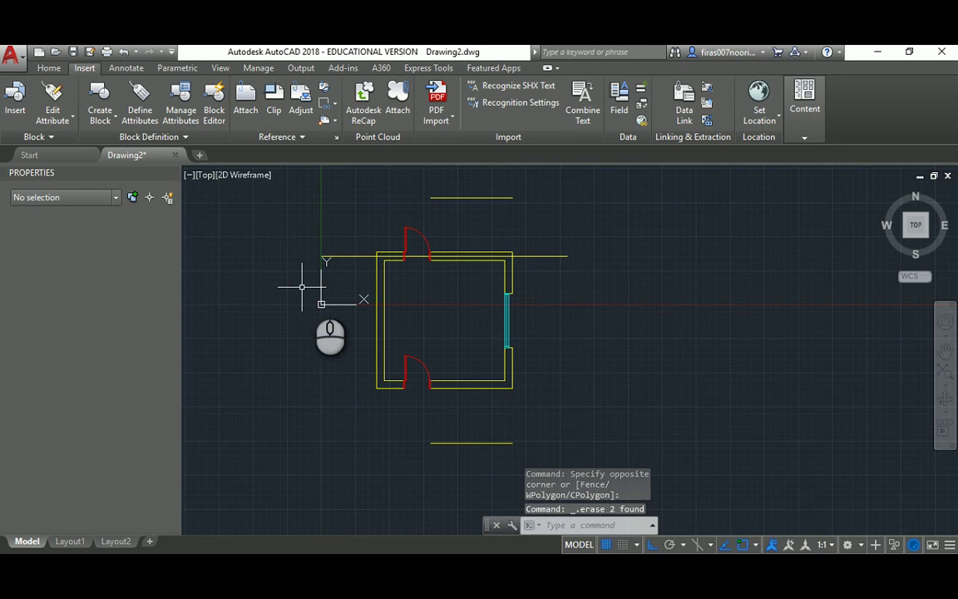
Step: Check the properties of the long line running through the upper wall
{"action": "mouse_move", "coordinate": [470, 274]}
{"action": "middle_mouse_down"}
{"action": "mouse_move", "coordinate": [478, 274]}
{"action": "mouse_move", "coordinate": [432, 286]}
{"action": "mouse_move", "coordinate": [539, 272]}
{"action": "mouse_move", "coordinate": [501, 280]}
{"action": "middle_mouse_up"}
{"action": "scroll", "coordinate": [539, 272], "scroll_direction": "up", "scroll_amount": 2}
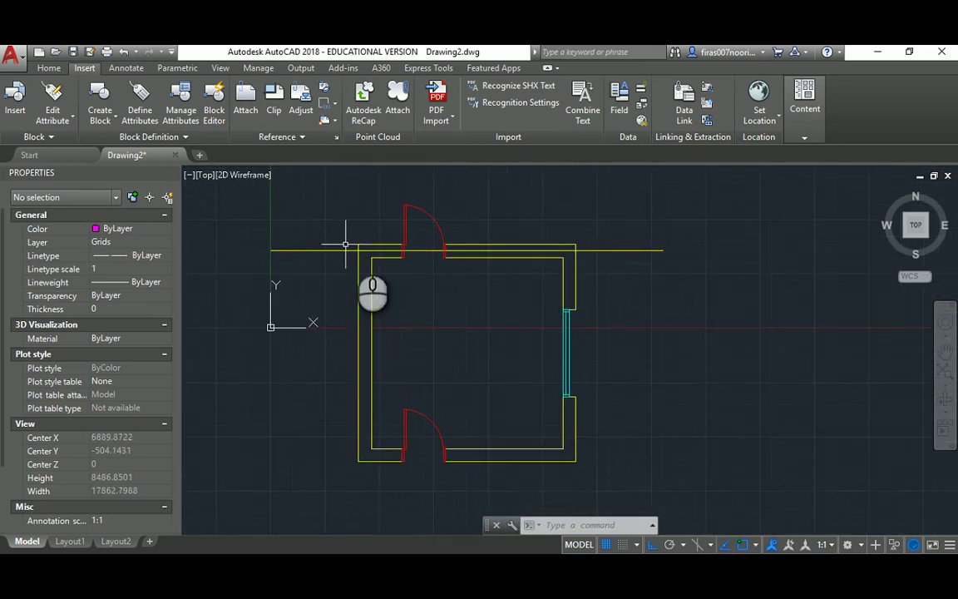
{"action": "left_click", "coordinate": [683, 232]}
{"action": "left_click", "coordinate": [621, 270]}
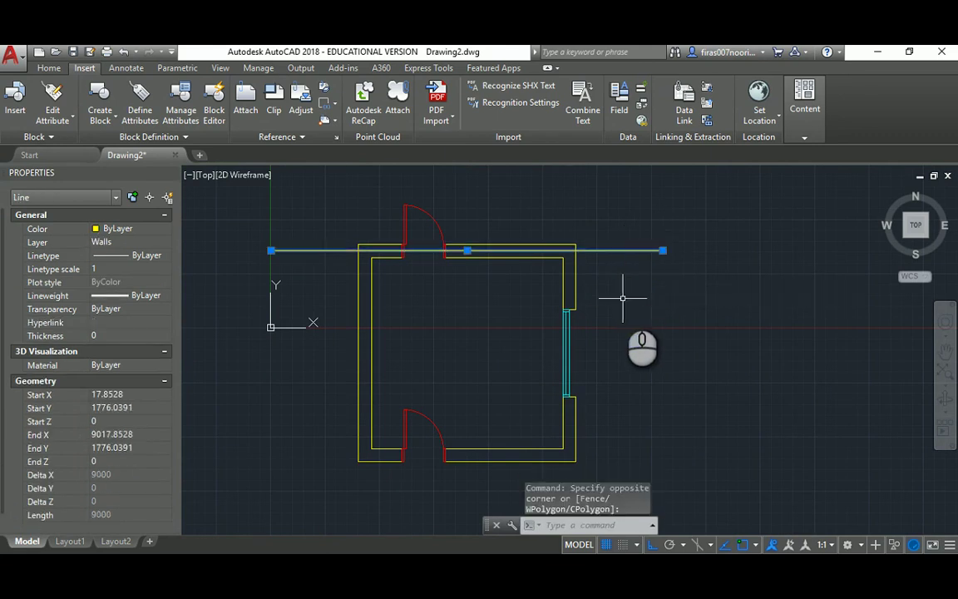
{"action": "key", "text": "Escape"}
{"action": "key", "text": "Escape"}
{"action": "key", "text": "Escape"}
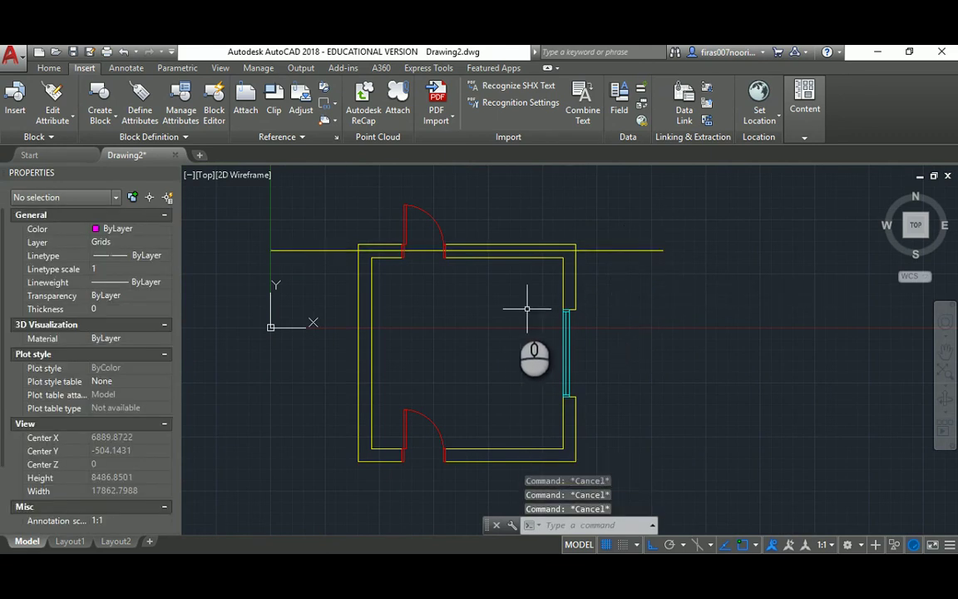
Step: Draw a short vertical line across the lower wall's thickness from the room's inner lower-right corner to the outer wall line
{"action": "middle_click_drag", "start_coordinate": [566, 361], "coordinate": [535, 324]}
{"action": "type", "text": "l"}
{"action": "key", "text": "Return"}
{"action": "scroll", "coordinate": [516, 410], "scroll_direction": "up", "scroll_amount": 2}
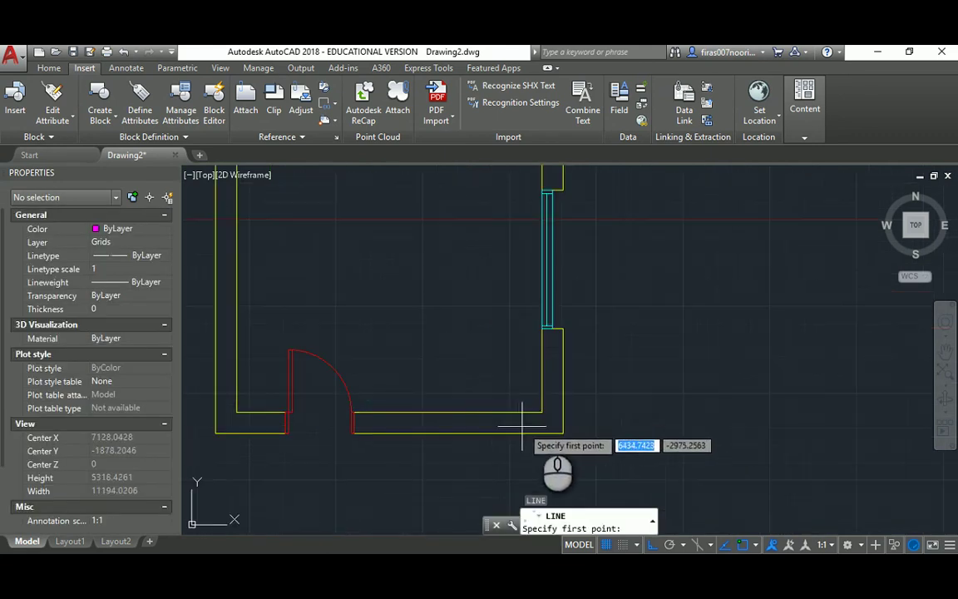
{"action": "left_click", "coordinate": [540, 416]}
{"action": "key", "text": "Escape"}
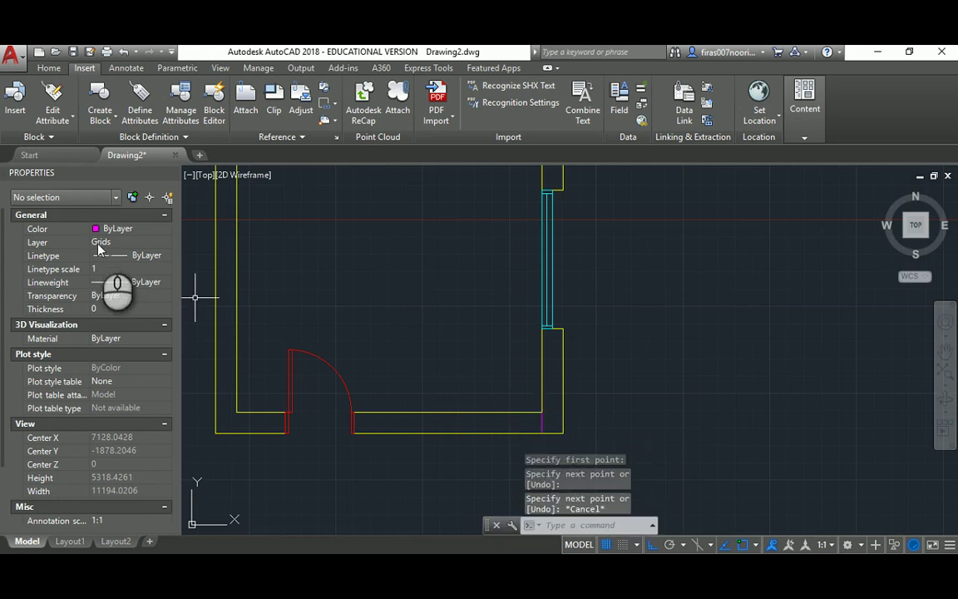
Step: Draw a horizontal line about 2300 long rightward from the short line's midpoint, ending in line with the upper line's right end
{"action": "mouse_move", "coordinate": [294, 256]}
{"action": "middle_mouse_down"}
{"action": "mouse_move", "coordinate": [355, 333]}
{"action": "mouse_move", "coordinate": [332, 370]}
{"action": "middle_mouse_up"}
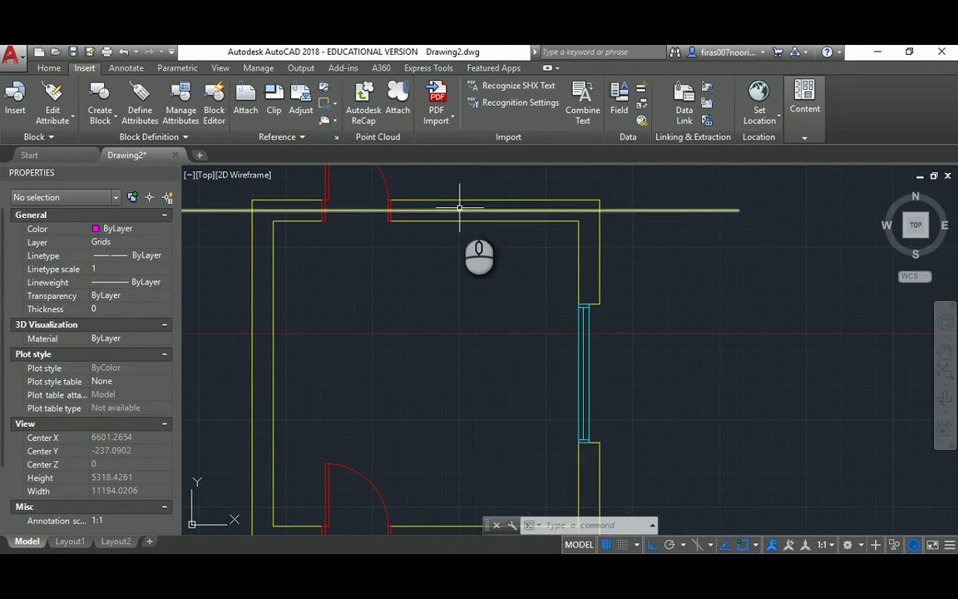
{"action": "scroll", "coordinate": [458, 206], "scroll_direction": "down", "scroll_amount": 2}
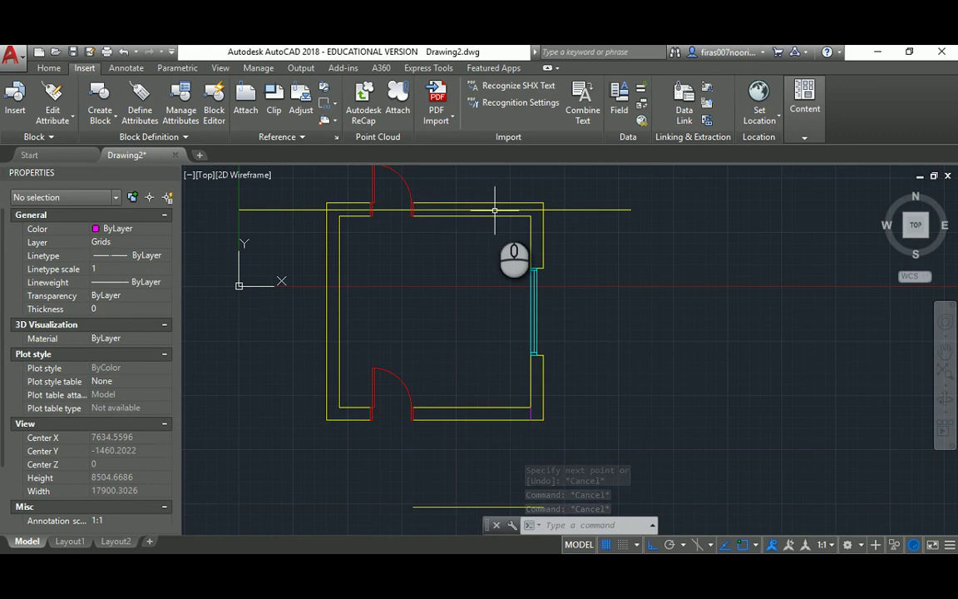
{"action": "type", "text": "l"}
{"action": "key", "text": "Return"}
{"action": "scroll", "coordinate": [530, 411], "scroll_direction": "up", "scroll_amount": 5}
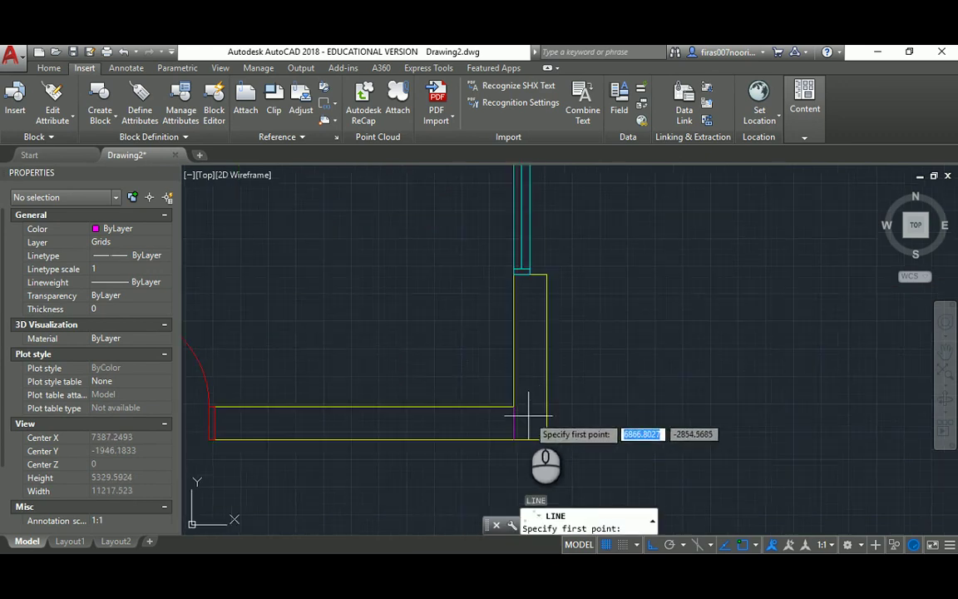
{"action": "left_click", "coordinate": [513, 424]}
{"action": "scroll", "coordinate": [513, 424], "scroll_direction": "down", "scroll_amount": 4}
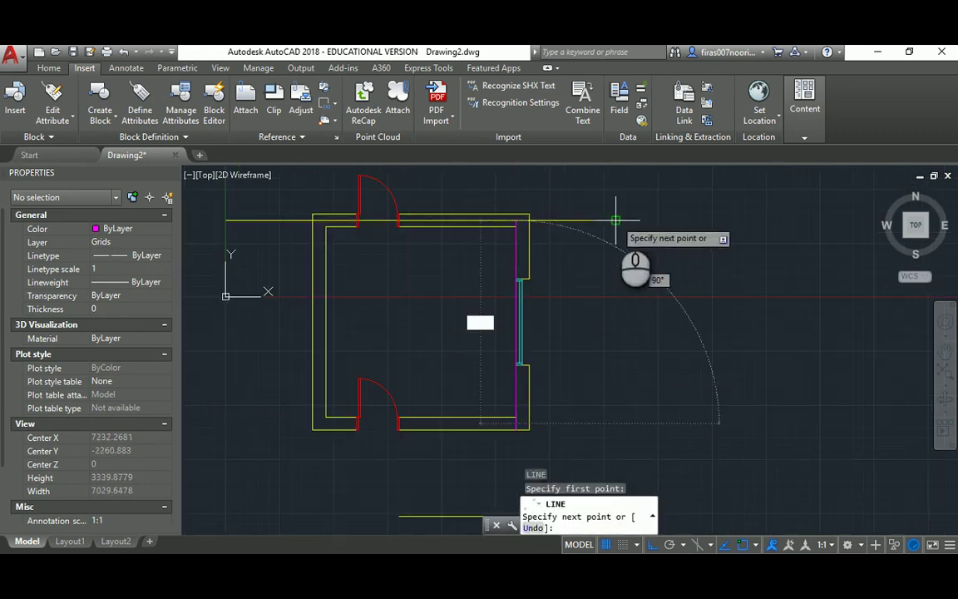
{"action": "key", "text": "Escape"}
{"action": "key", "text": "Escape"}
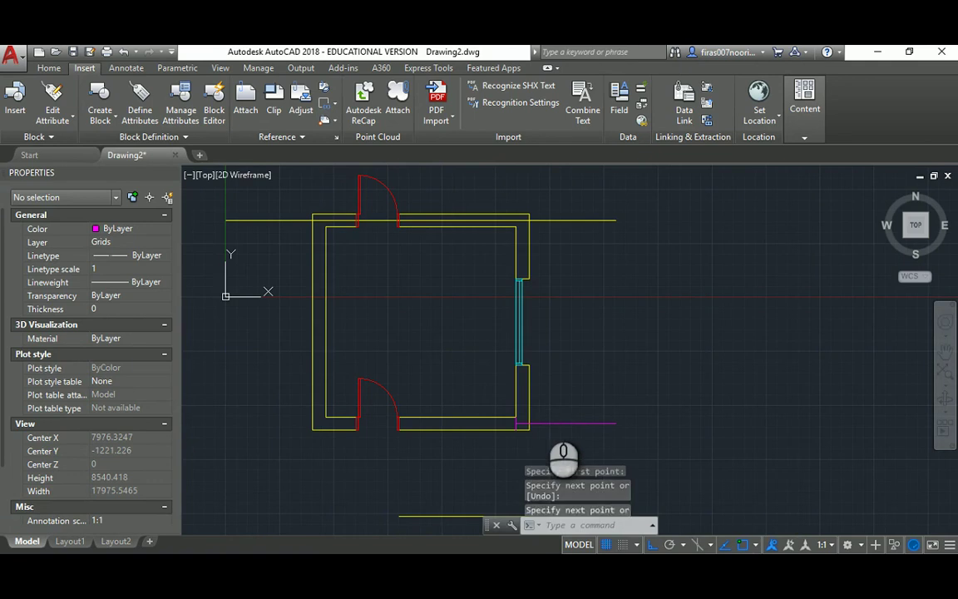
Step: Stretch the left end of the lower horizontal grid line leftward until it aligns with the upper line's left end
{"action": "left_click", "coordinate": [540, 423]}
{"action": "middle_click_drag", "start_coordinate": [545, 423], "coordinate": [628, 399]}
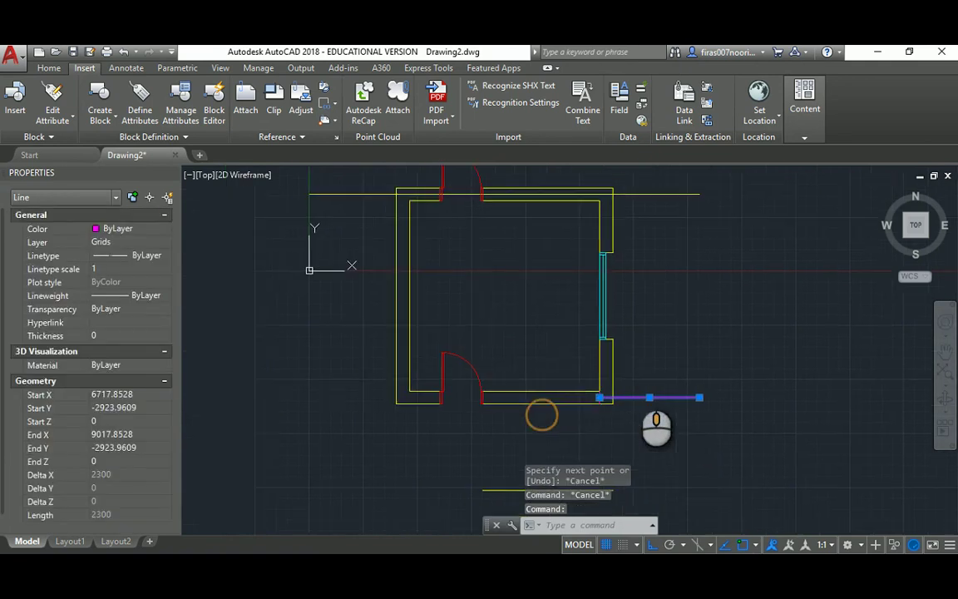
{"action": "left_click", "coordinate": [597, 397]}
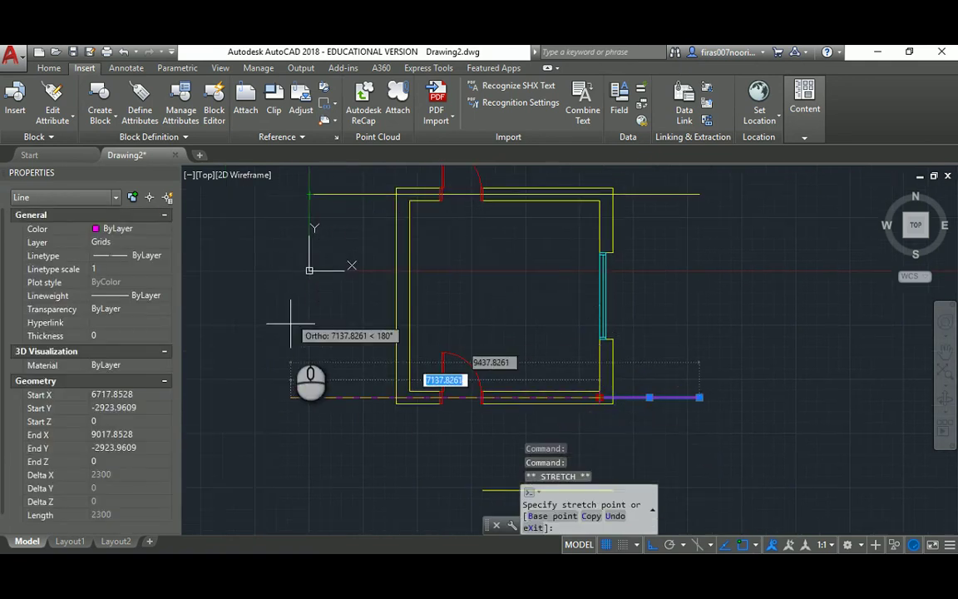
{"action": "left_click", "coordinate": [307, 381]}
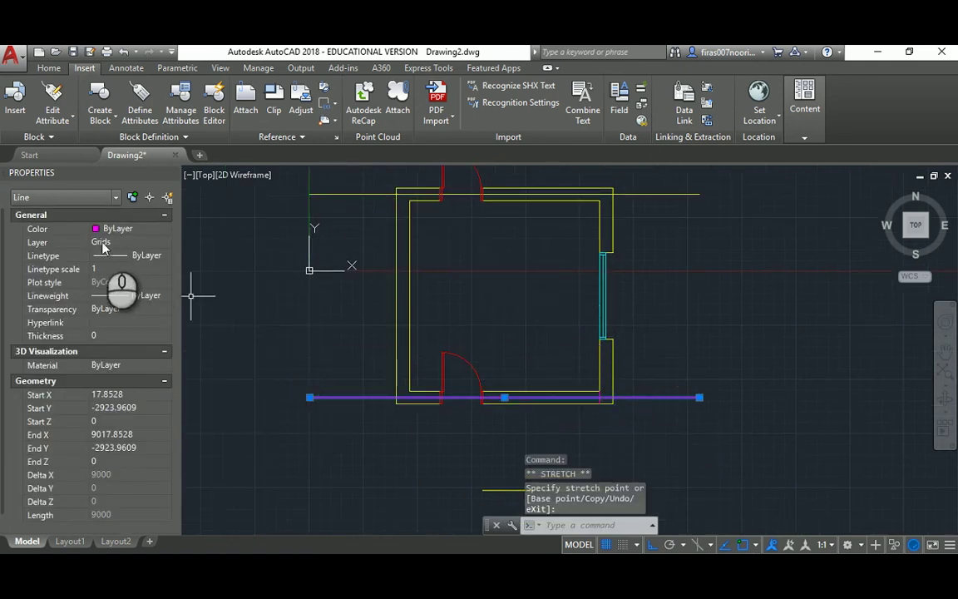
{"action": "middle_click_drag", "start_coordinate": [360, 377], "coordinate": [347, 384]}
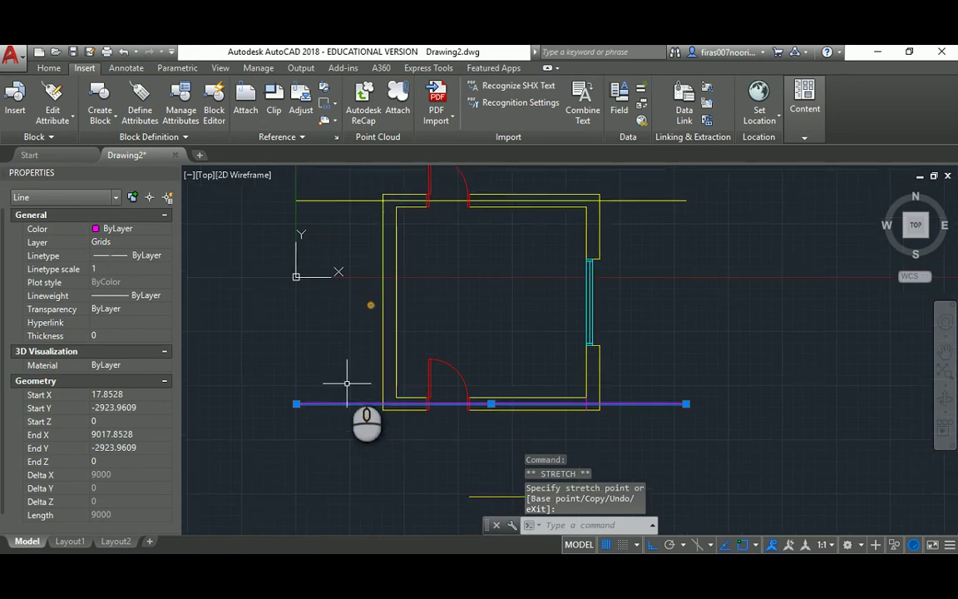
{"action": "key", "text": "Escape"}
{"action": "key", "text": "Escape"}
Step: Move the long line through the upper wall to the Grids layer
{"action": "middle_click_drag", "start_coordinate": [326, 208], "coordinate": [316, 242]}
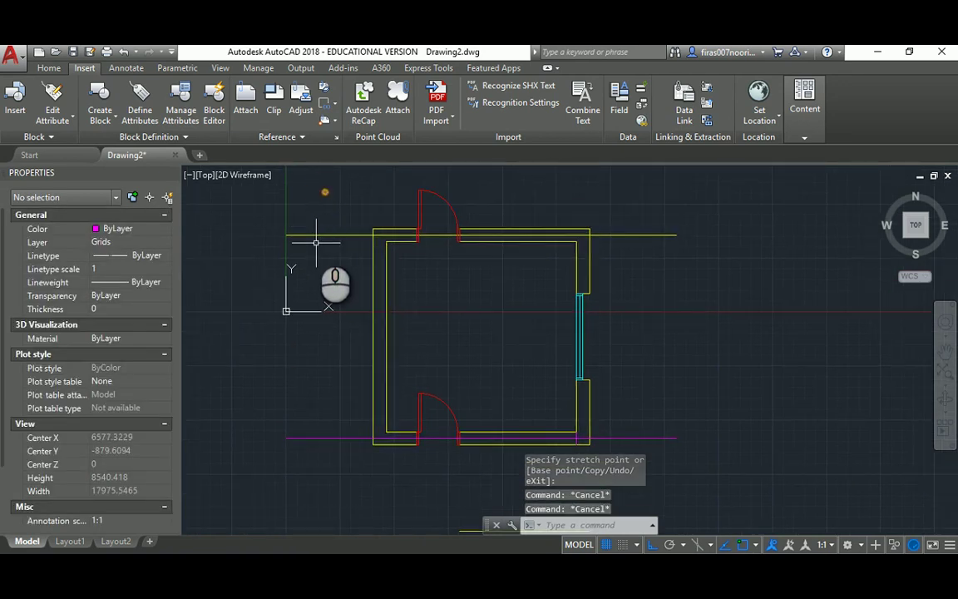
{"action": "left_click", "coordinate": [324, 215]}
{"action": "left_click", "coordinate": [304, 246]}
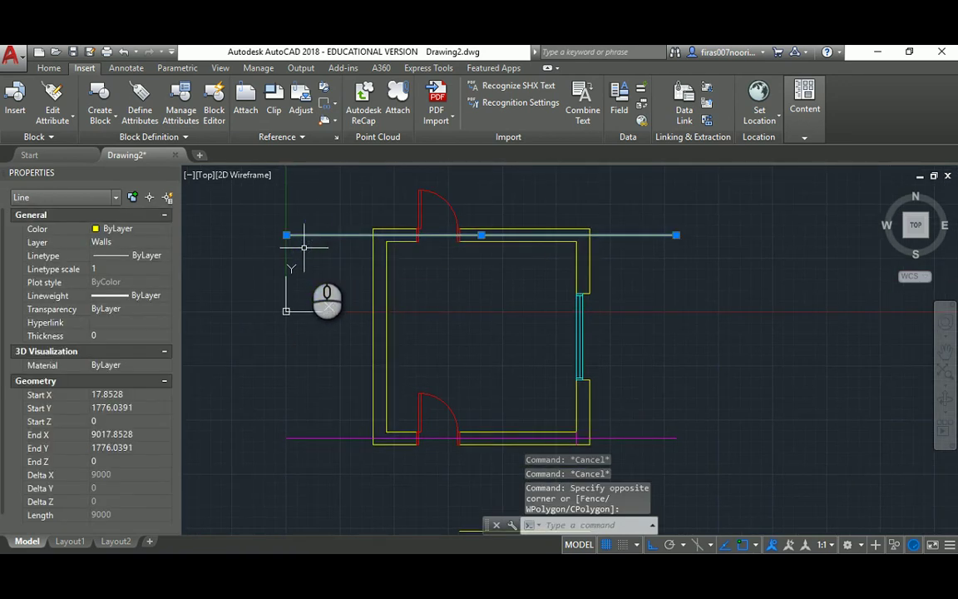
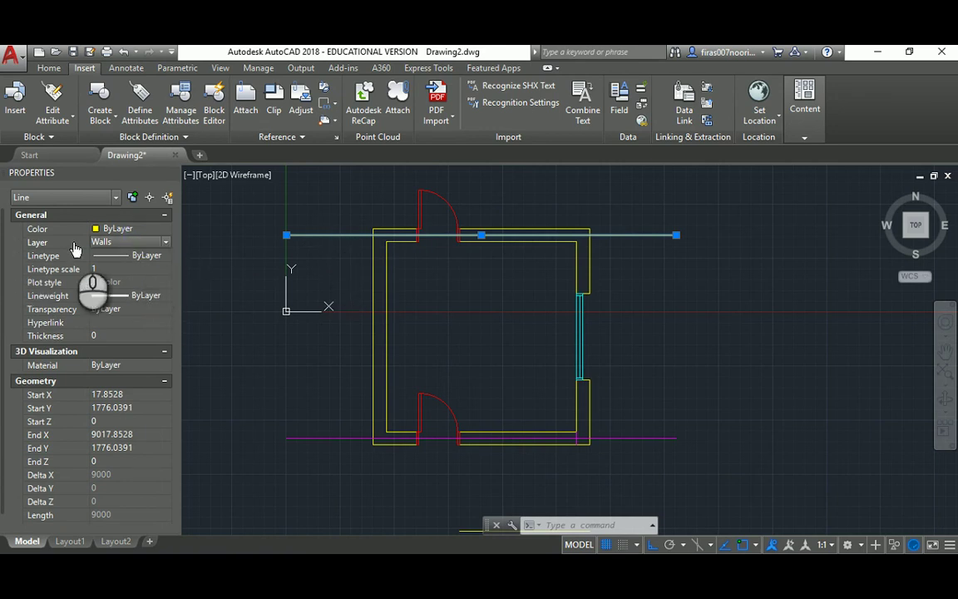
{"action": "left_click", "coordinate": [125, 243]}
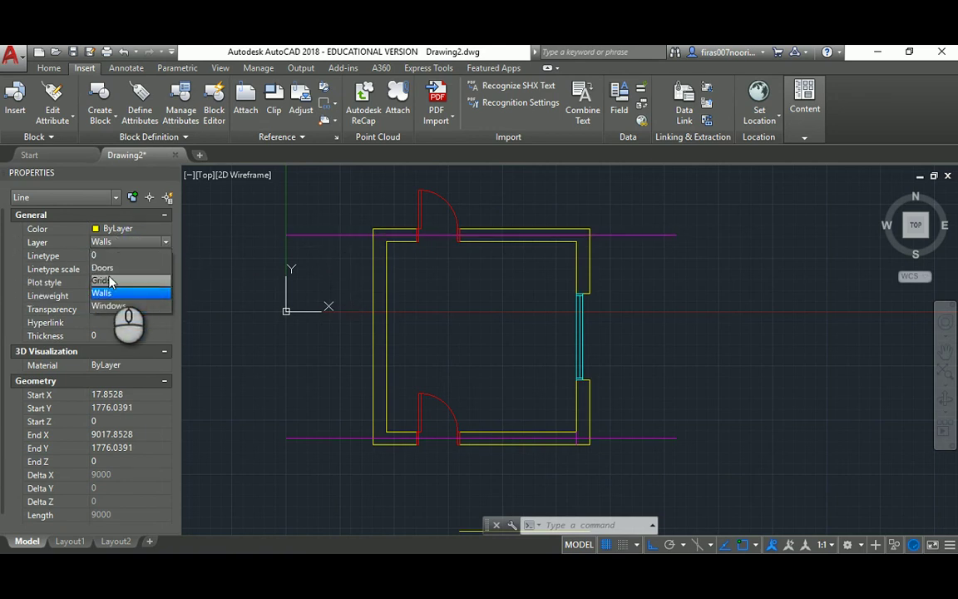
{"action": "left_click", "coordinate": [104, 280]}
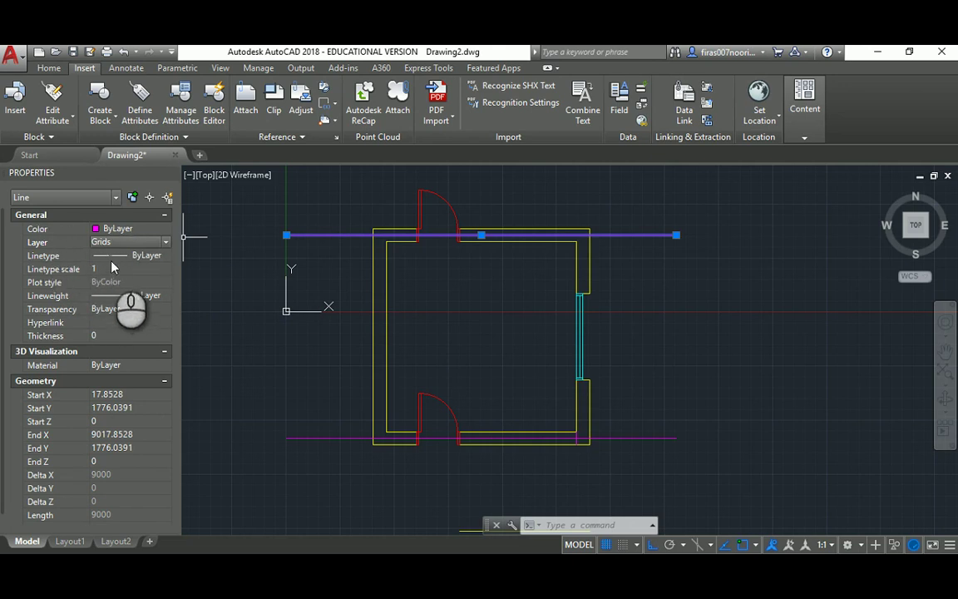
{"action": "key", "text": "Escape"}
{"action": "key", "text": "Escape"}
{"action": "key", "text": "Escape"}
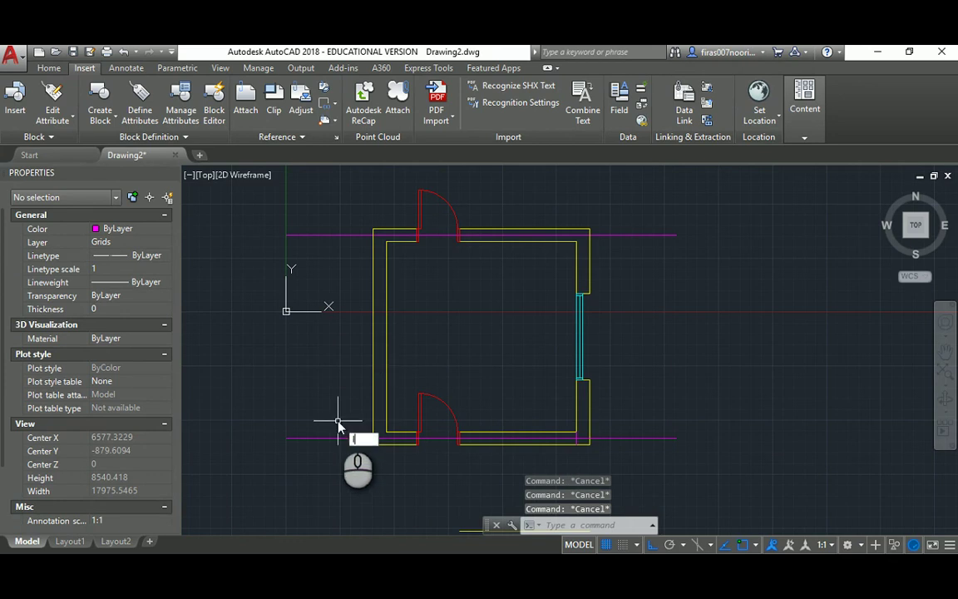
Step: Set the global linetype scale (LTS) to 10, and raise it to 50
{"action": "type", "text": "s"}
{"action": "key", "text": "Return"}
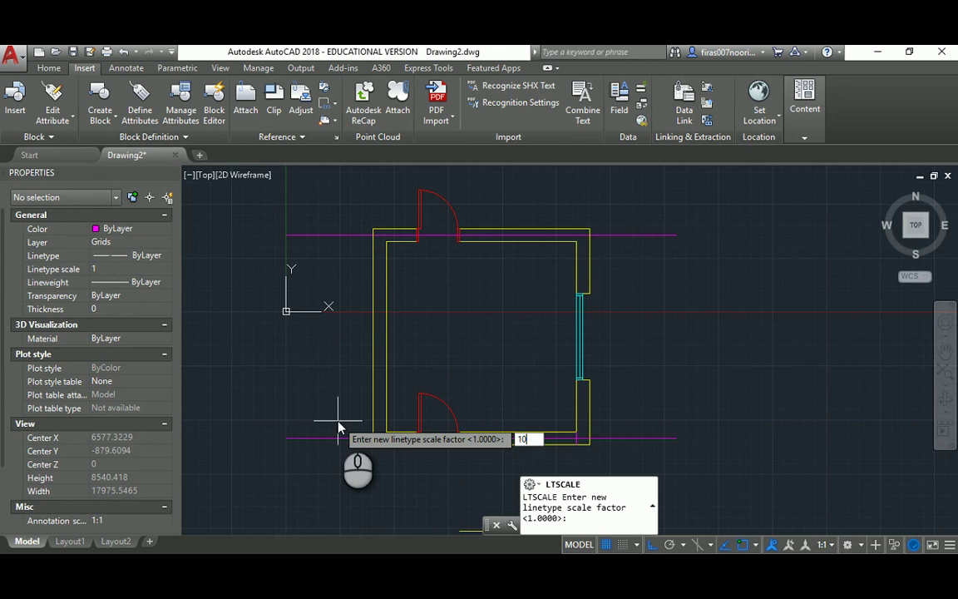
{"action": "key", "text": "Return"}
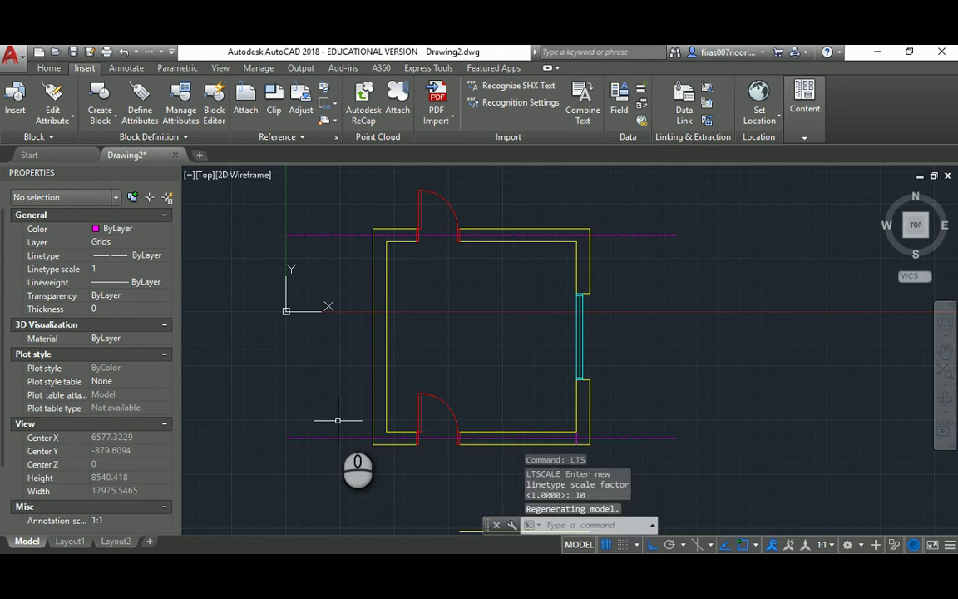
{"action": "key", "text": "Return"}
{"action": "key", "text": "Return"}
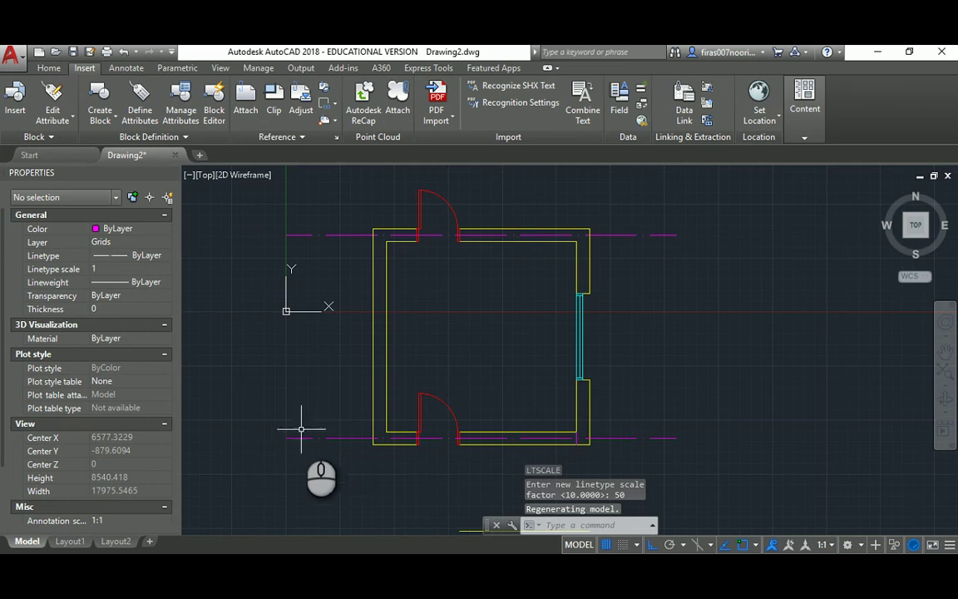
Step: Delete the lower horizontal grid line that runs through the bottom wall
{"action": "scroll", "coordinate": [306, 434], "scroll_direction": "up", "scroll_amount": 3}
{"action": "scroll", "coordinate": [312, 440], "scroll_direction": "down", "scroll_amount": 3}
{"action": "left_click", "coordinate": [682, 410]}
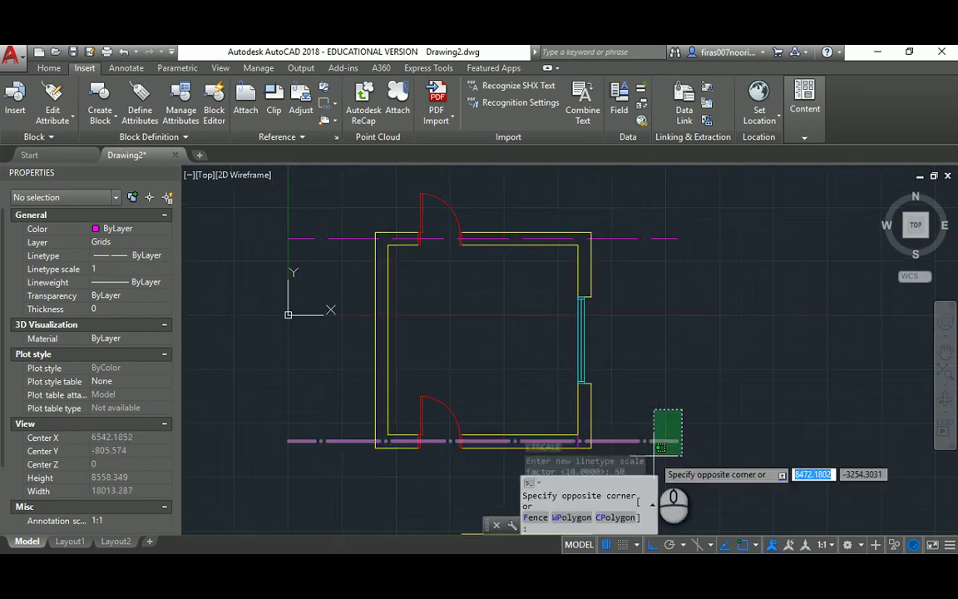
{"action": "left_click", "coordinate": [660, 448]}
{"action": "key", "text": "Delete"}
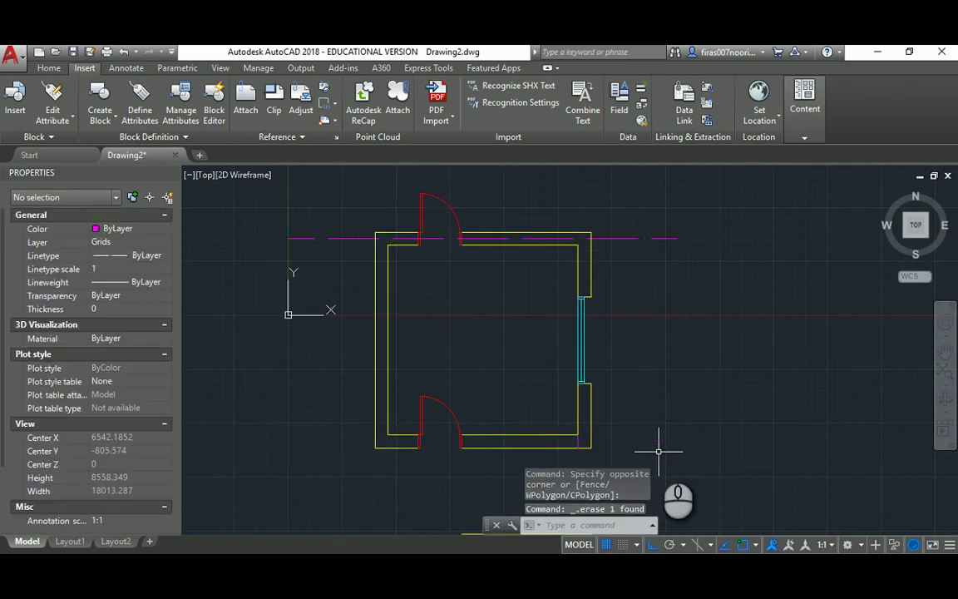
Step: Copy the upper grid line down to the bottom wall, from the upper wall's inner right corner to the short vertical line's lower end
{"action": "type", "text": "co"}
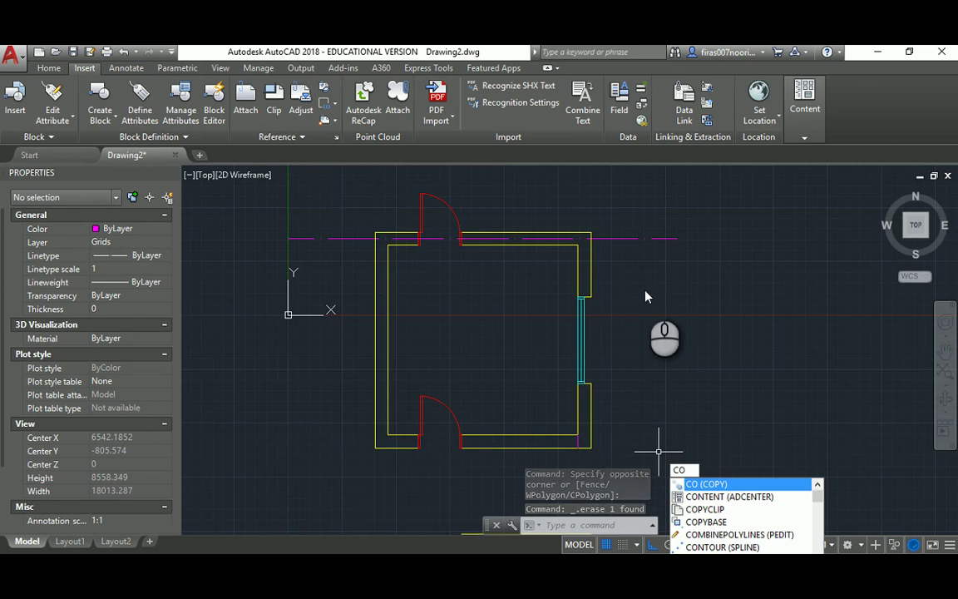
{"action": "key", "text": "Return"}
{"action": "left_click", "coordinate": [660, 213]}
{"action": "left_click", "coordinate": [630, 256]}
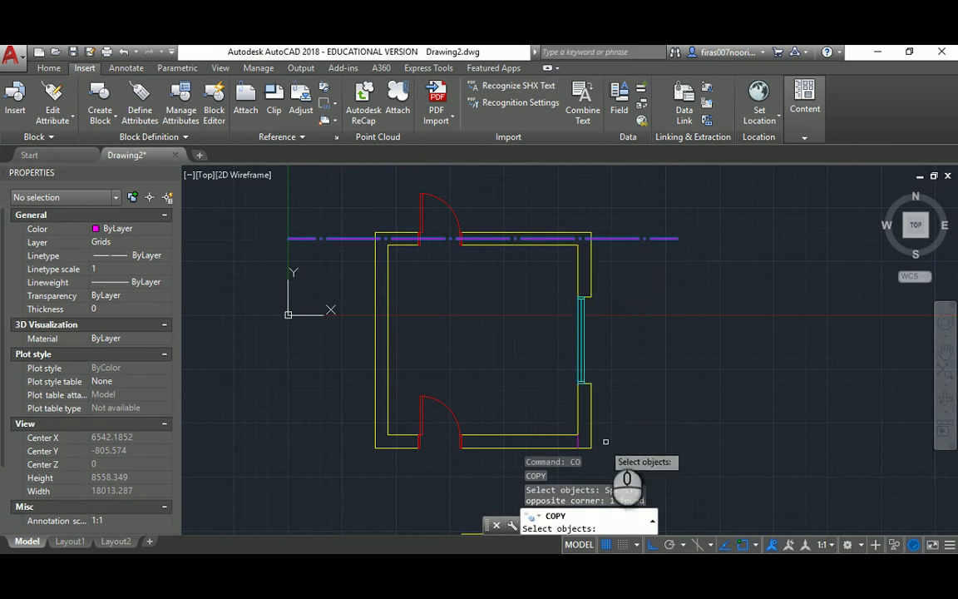
{"action": "key", "text": "Return"}
{"action": "scroll", "coordinate": [587, 270], "scroll_direction": "up", "scroll_amount": 3}
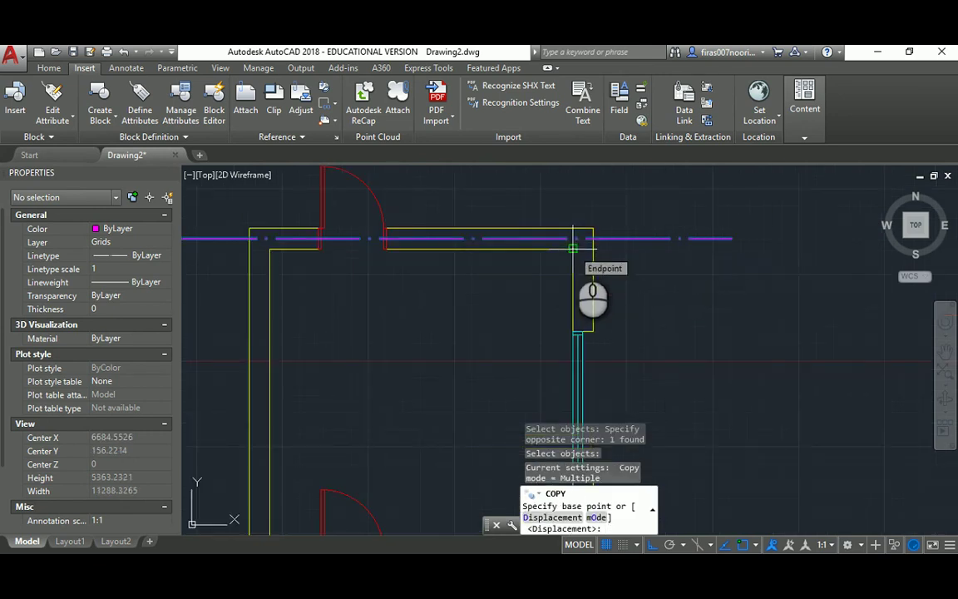
{"action": "left_click", "coordinate": [573, 247]}
{"action": "middle_click_drag", "start_coordinate": [566, 275], "coordinate": [496, 445]}
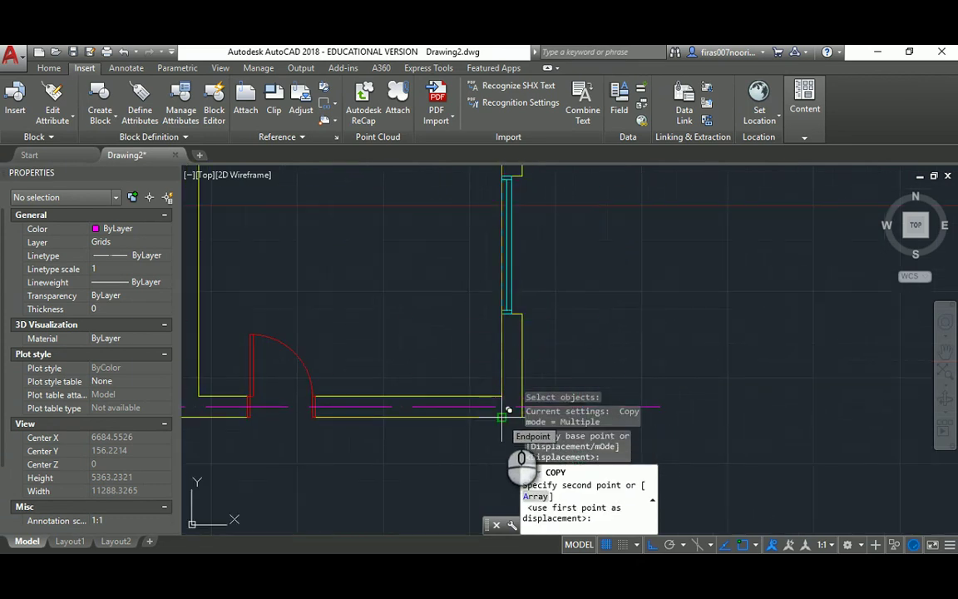
{"action": "left_click", "coordinate": [509, 410]}
{"action": "middle_click_drag", "start_coordinate": [459, 449], "coordinate": [479, 314]}
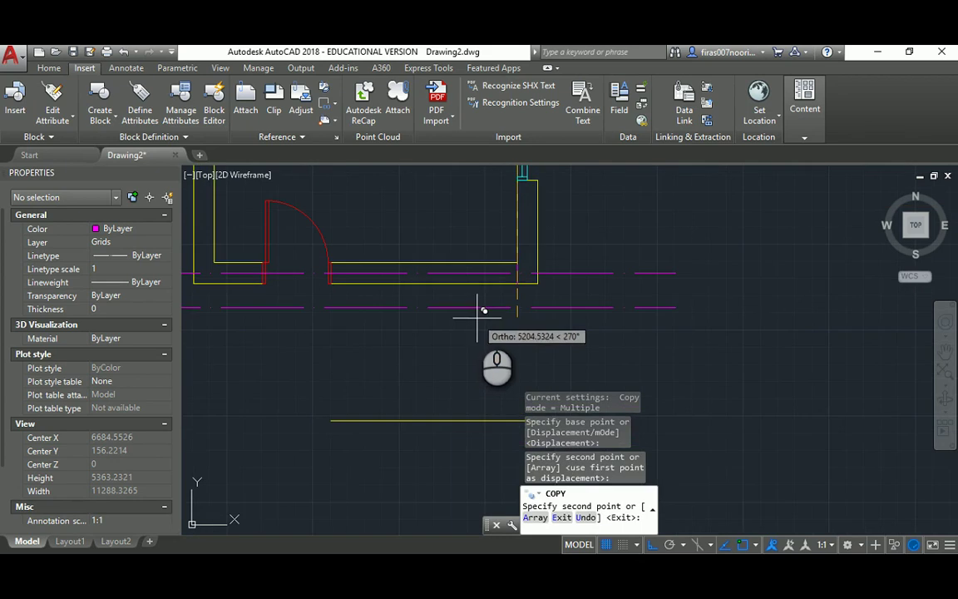
{"action": "key", "text": "Escape"}
{"action": "key", "text": "Escape"}
Step: Delete the short vertical helper line crossing the bottom wall near its right corner
{"action": "scroll", "coordinate": [520, 272], "scroll_direction": "up", "scroll_amount": 3}
{"action": "left_click", "coordinate": [524, 271]}
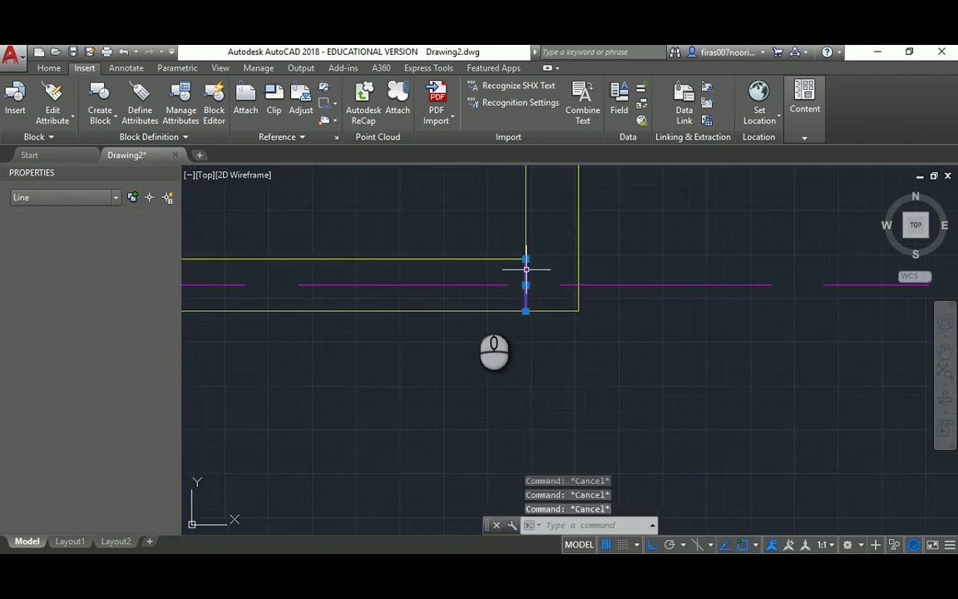
{"action": "scroll", "coordinate": [470, 295], "scroll_direction": "down", "scroll_amount": 2}
{"action": "key", "text": "Delete"}
{"action": "scroll", "coordinate": [468, 297], "scroll_direction": "down", "scroll_amount": 3}
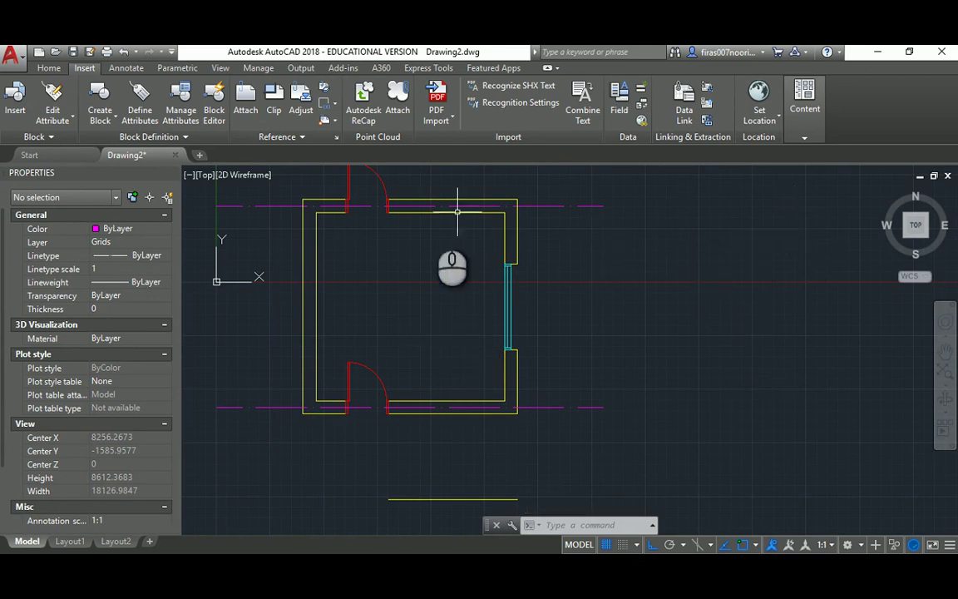
Step: Rotate a copy of both horizontal grid lines by 270° about the point midway between the upper-right and lower-left outer wall corners
{"action": "scroll", "coordinate": [381, 261], "scroll_direction": "down", "scroll_amount": 3}
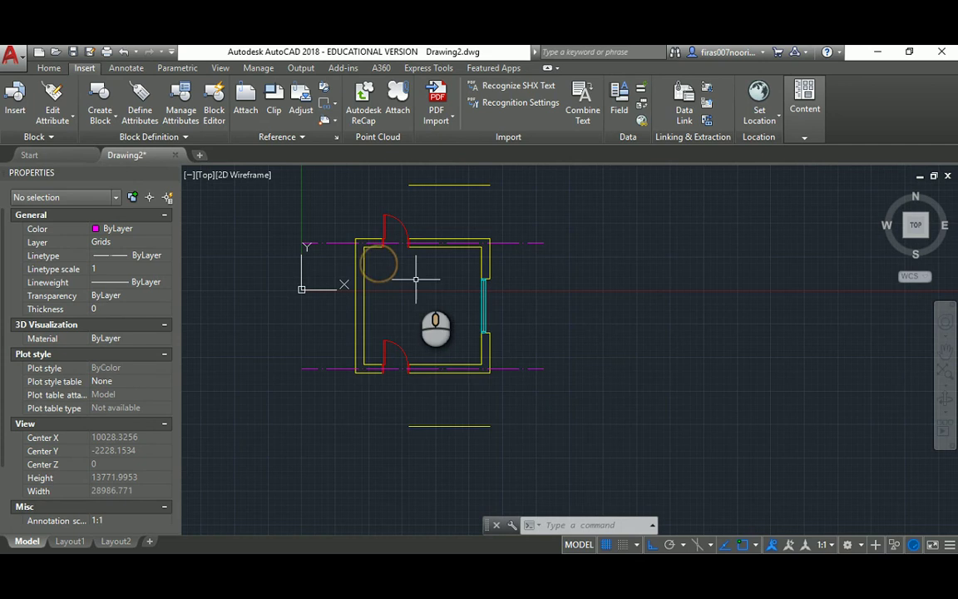
{"action": "type", "text": "o"}
{"action": "key", "text": "Return"}
{"action": "left_click", "coordinate": [602, 207]}
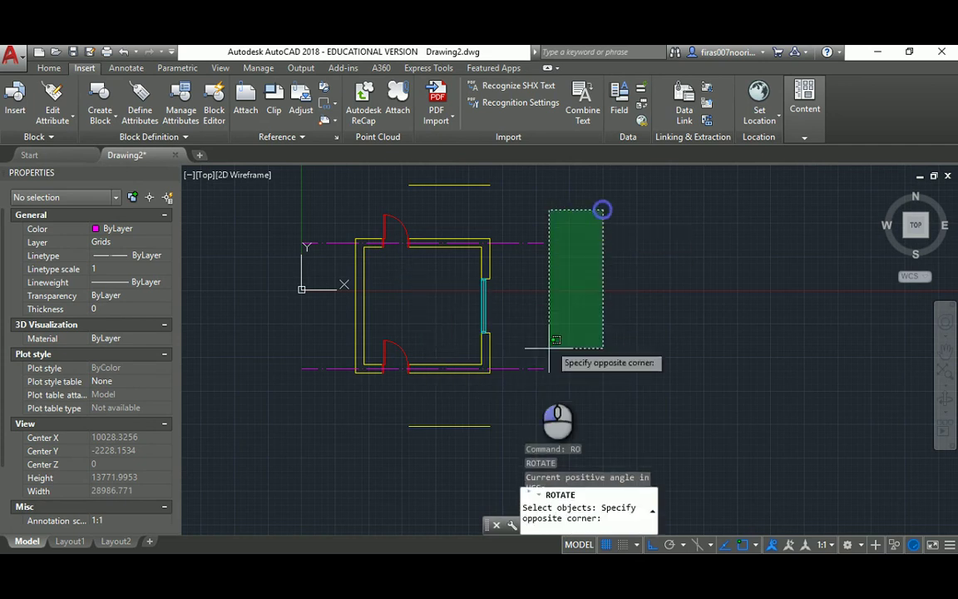
{"action": "left_click", "coordinate": [516, 389]}
{"action": "key", "text": "Return"}
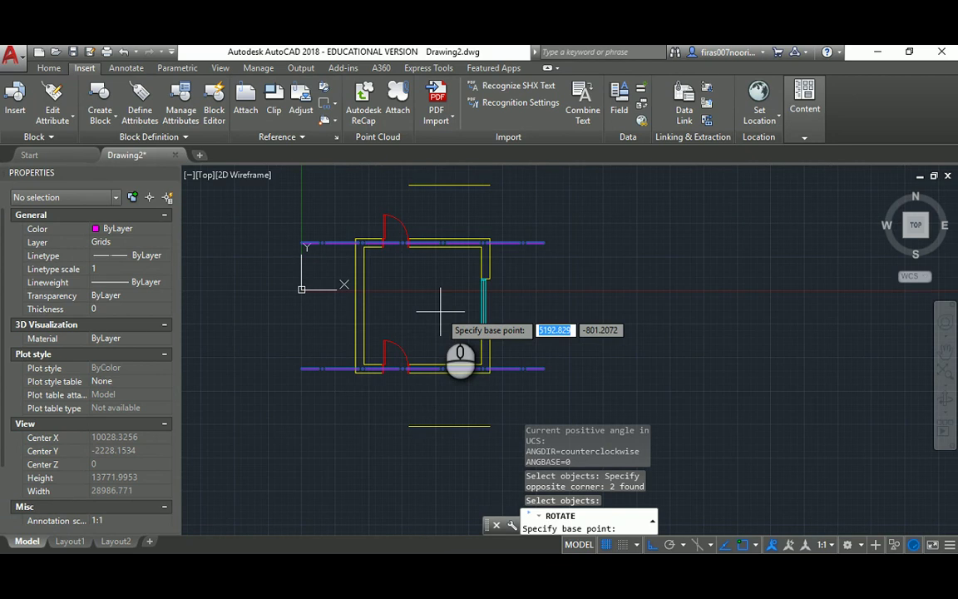
{"action": "right_click", "coordinate": [440, 305], "text": "shift"}
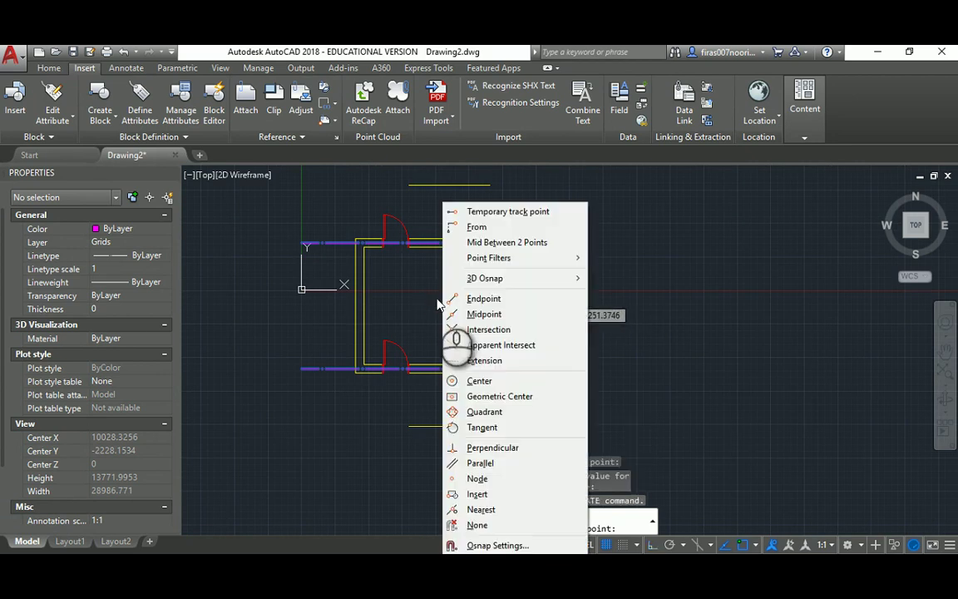
{"action": "left_click", "coordinate": [495, 242]}
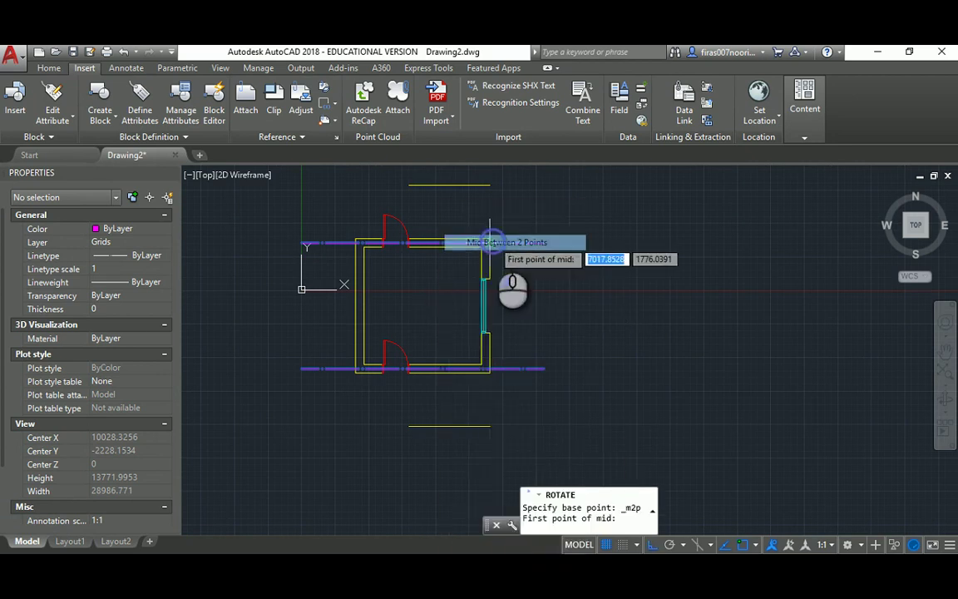
{"action": "scroll", "coordinate": [489, 241], "scroll_direction": "up", "scroll_amount": 4}
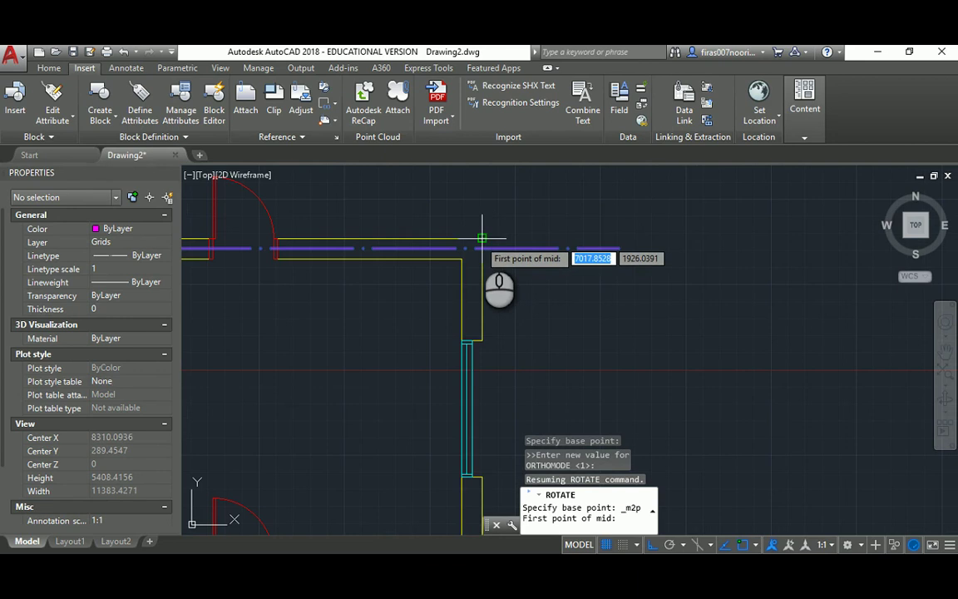
{"action": "left_click", "coordinate": [481, 238]}
{"action": "scroll", "coordinate": [470, 250], "scroll_direction": "down", "scroll_amount": 3}
{"action": "scroll", "coordinate": [424, 331], "scroll_direction": "up", "scroll_amount": 2}
{"action": "left_click", "coordinate": [400, 334]}
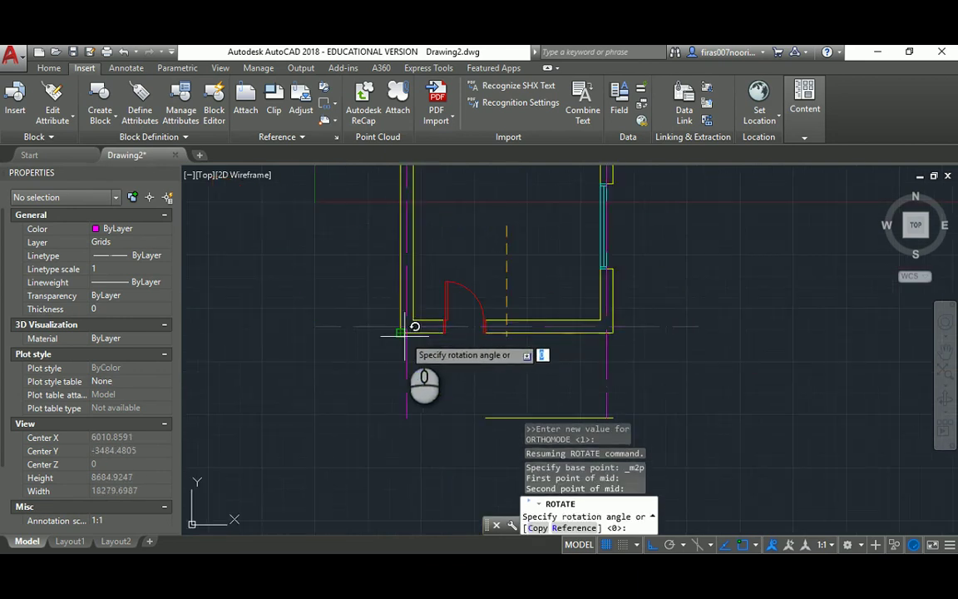
{"action": "scroll", "coordinate": [415, 355], "scroll_direction": "down", "scroll_amount": 3}
{"action": "scroll", "coordinate": [430, 350], "scroll_direction": "down", "scroll_amount": 2}
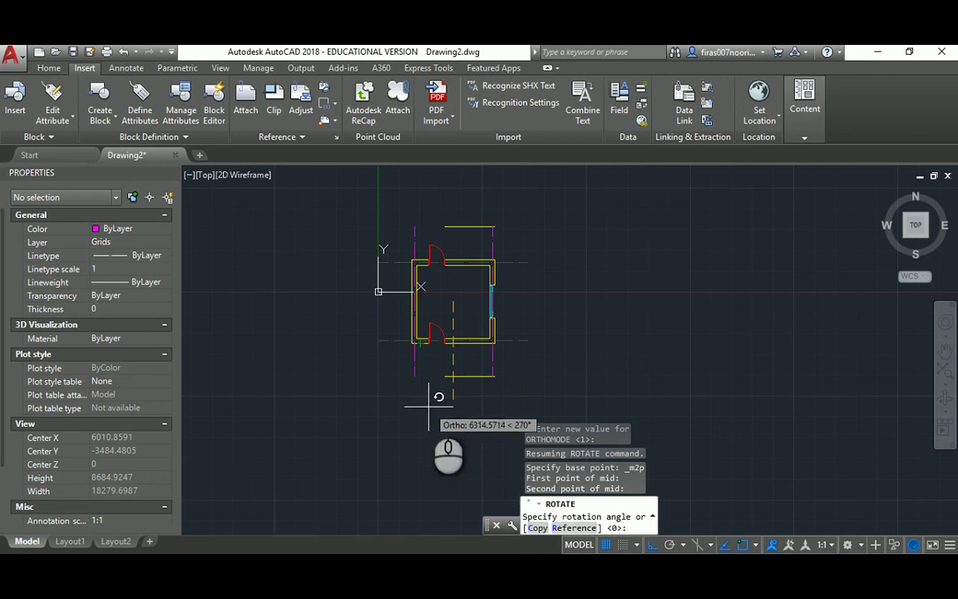
{"action": "key", "text": "Return"}
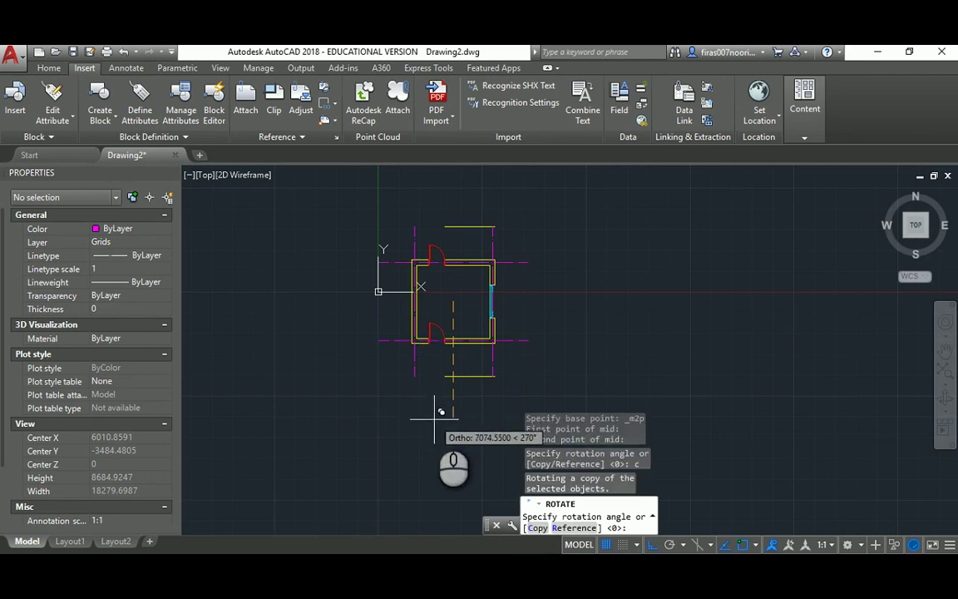
{"action": "left_click", "coordinate": [435, 421]}
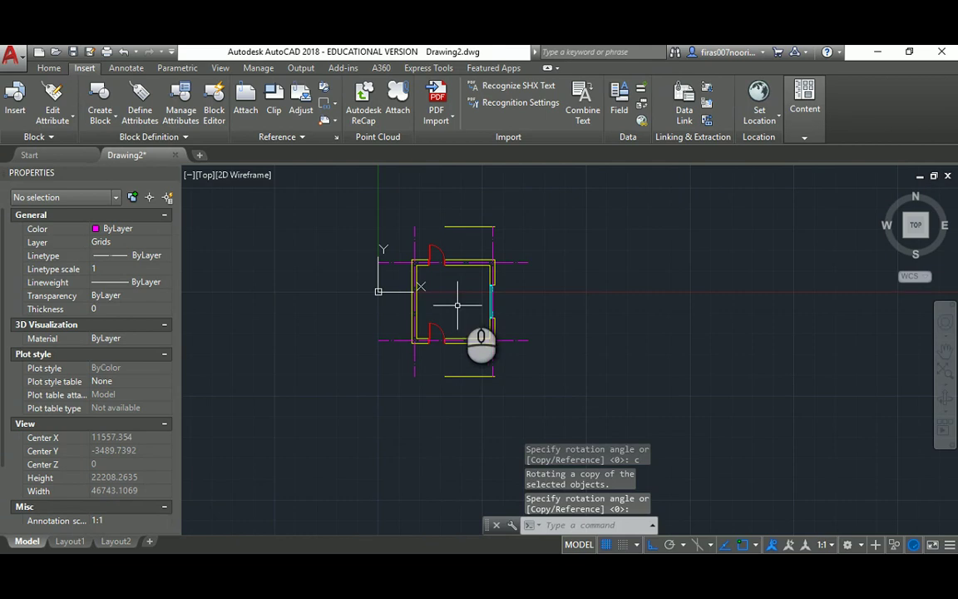
Step: Delete the two loose yellow wall-layer lines below and above the floor plan
{"action": "scroll", "coordinate": [464, 275], "scroll_direction": "up", "scroll_amount": 4}
{"action": "middle_click_drag", "start_coordinate": [459, 256], "coordinate": [400, 185]}
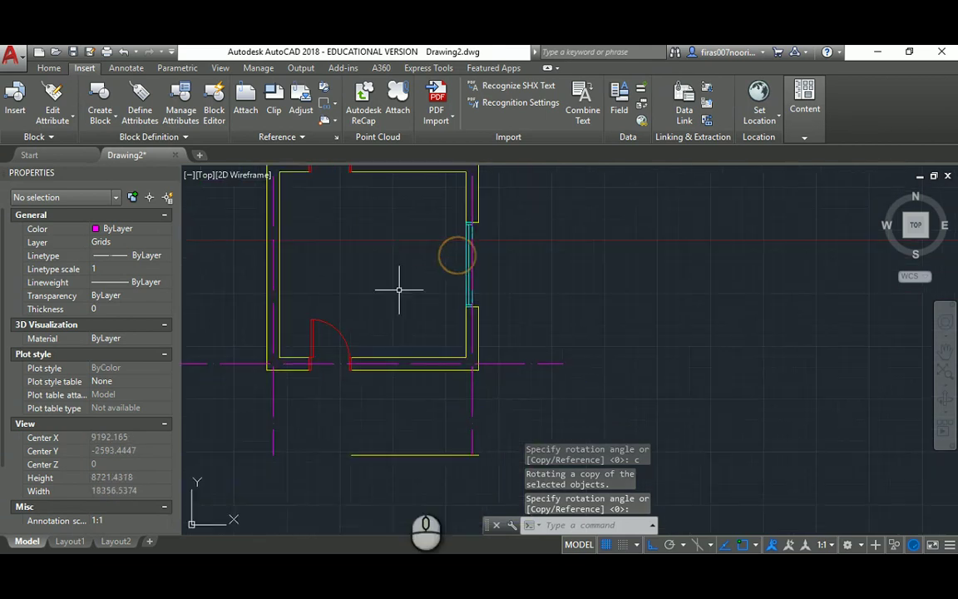
{"action": "scroll", "coordinate": [408, 488], "scroll_direction": "down", "scroll_amount": 5}
{"action": "left_click_drag", "start_coordinate": [411, 457], "coordinate": [392, 488]}
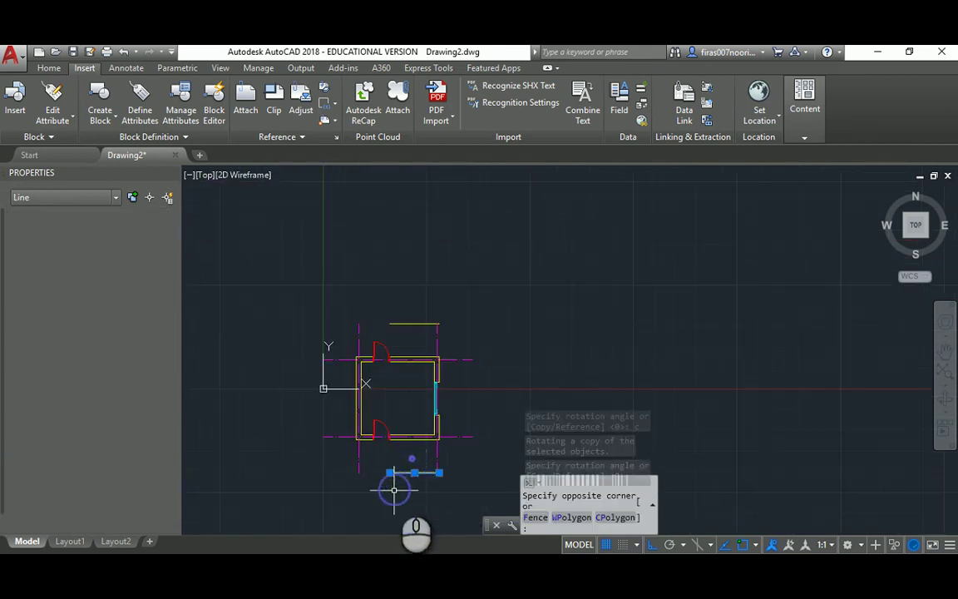
{"action": "key", "text": "Delete"}
{"action": "mouse_move", "coordinate": [406, 334]}
{"action": "left_mouse_down"}
{"action": "mouse_move", "coordinate": [384, 312]}
{"action": "mouse_move", "coordinate": [380, 325]}
{"action": "left_mouse_up"}
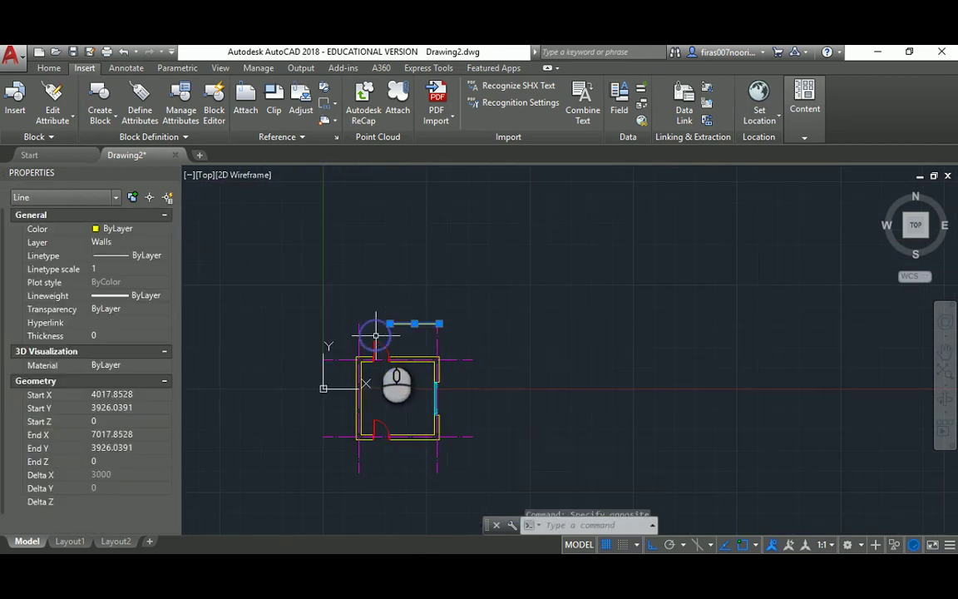
{"action": "key", "text": "Delete"}
Step: Copy the two horizontal grid lines straight to the right, into the empty area beside the floor plan
{"action": "type", "text": "o"}
{"action": "key", "text": "Return"}
{"action": "middle_click_drag", "start_coordinate": [475, 327], "coordinate": [453, 250]}
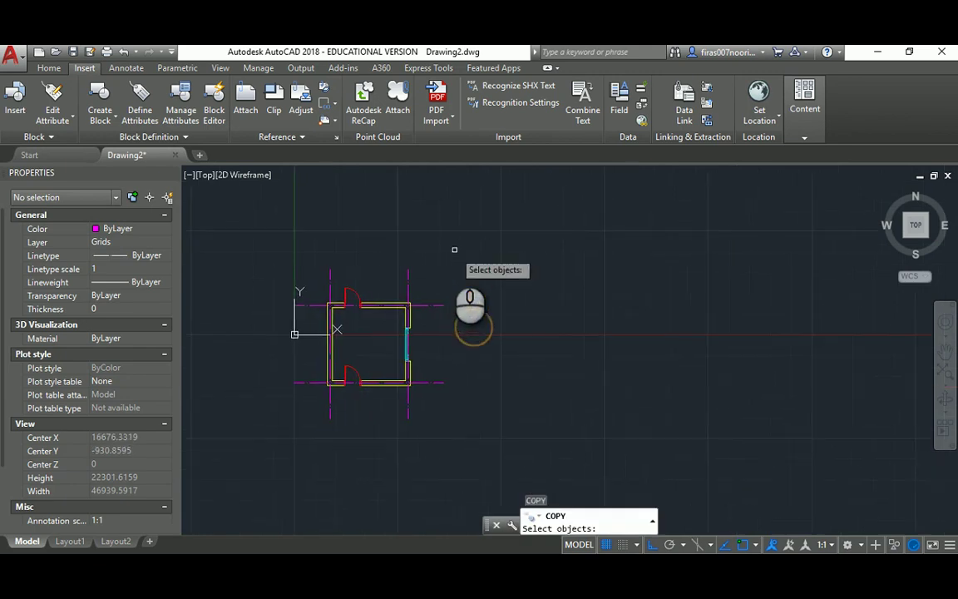
{"action": "left_click", "coordinate": [470, 263]}
{"action": "left_click", "coordinate": [381, 221]}
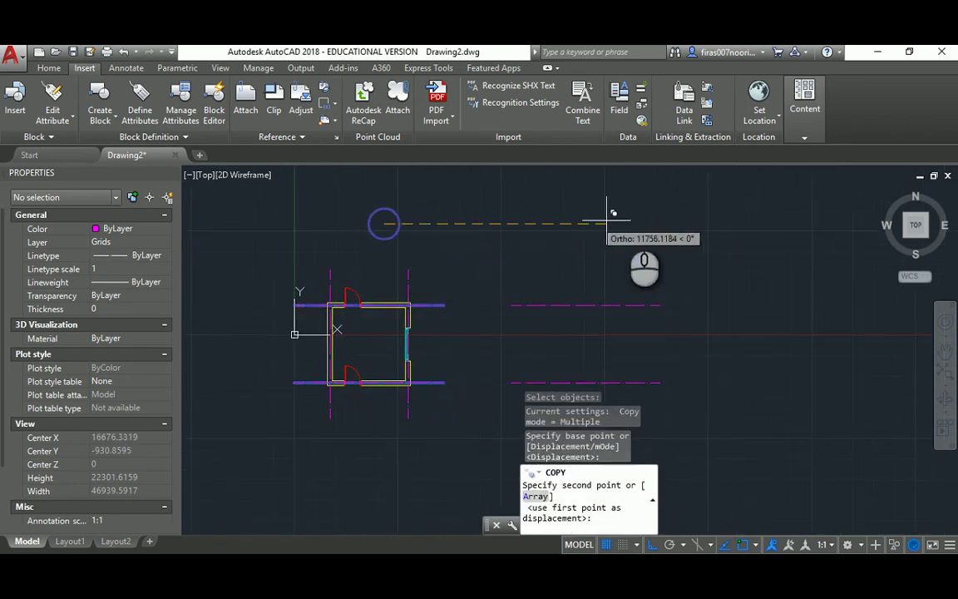
{"action": "left_click", "coordinate": [629, 221]}
{"action": "key", "text": "Escape"}
{"action": "key", "text": "Escape"}
{"action": "key", "text": "Escape"}
Step: Rotate the copied pair of grid lines 90° about a point midway between them
{"action": "type", "text": "ro"}
{"action": "key", "text": "Return"}
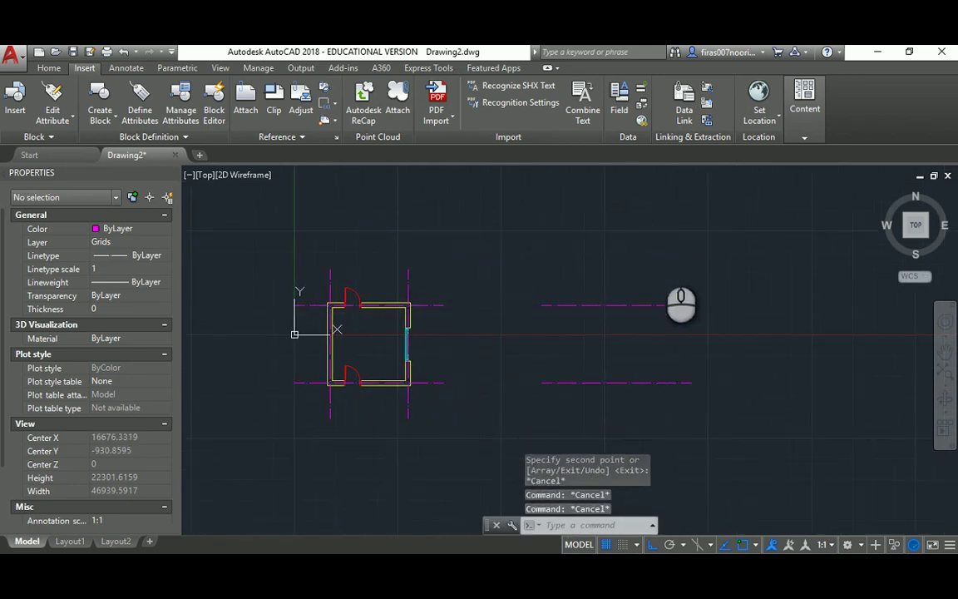
{"action": "left_click", "coordinate": [684, 240]}
{"action": "left_click", "coordinate": [605, 383]}
{"action": "key", "text": "Return"}
{"action": "left_click", "coordinate": [610, 339]}
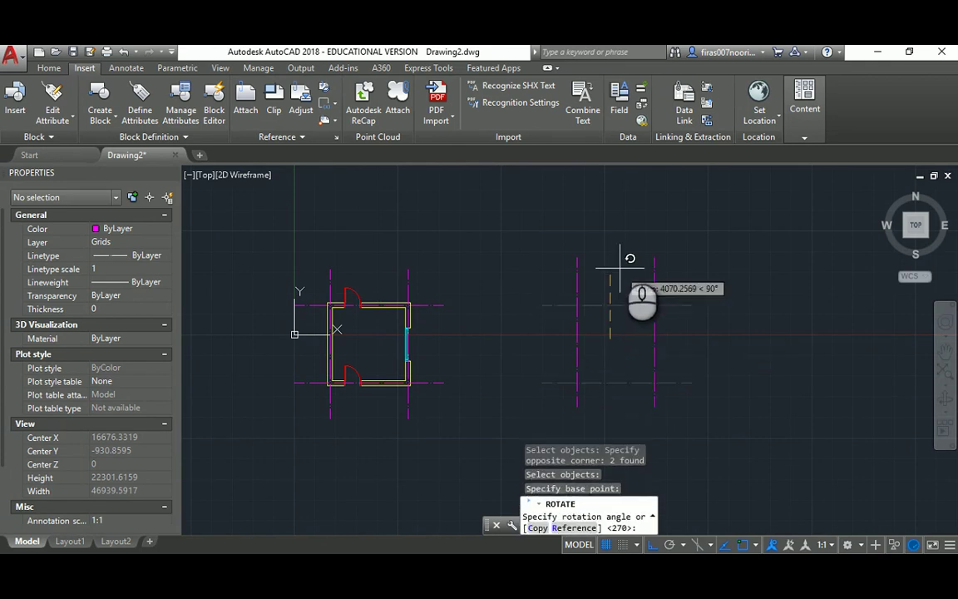
{"action": "left_click", "coordinate": [622, 238]}
{"action": "key", "text": "Escape"}
{"action": "key", "text": "Escape"}
Step: Move the rotated pair onto the floor plan so its left line runs along the left wall's outer face
{"action": "type", "text": "m"}
{"action": "key", "text": "Return"}
{"action": "left_click", "coordinate": [721, 268]}
{"action": "left_click", "coordinate": [499, 364]}
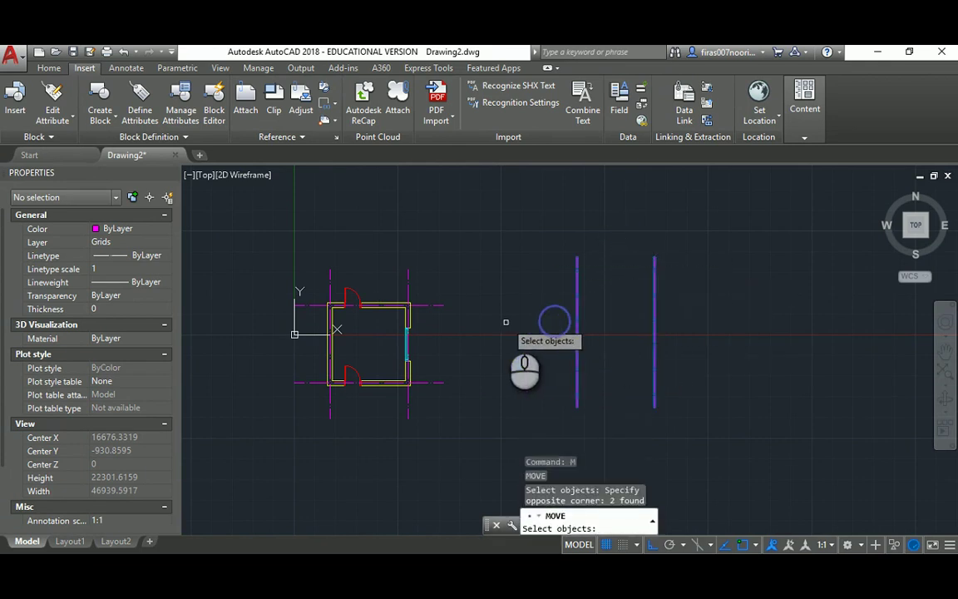
{"action": "key", "text": "Return"}
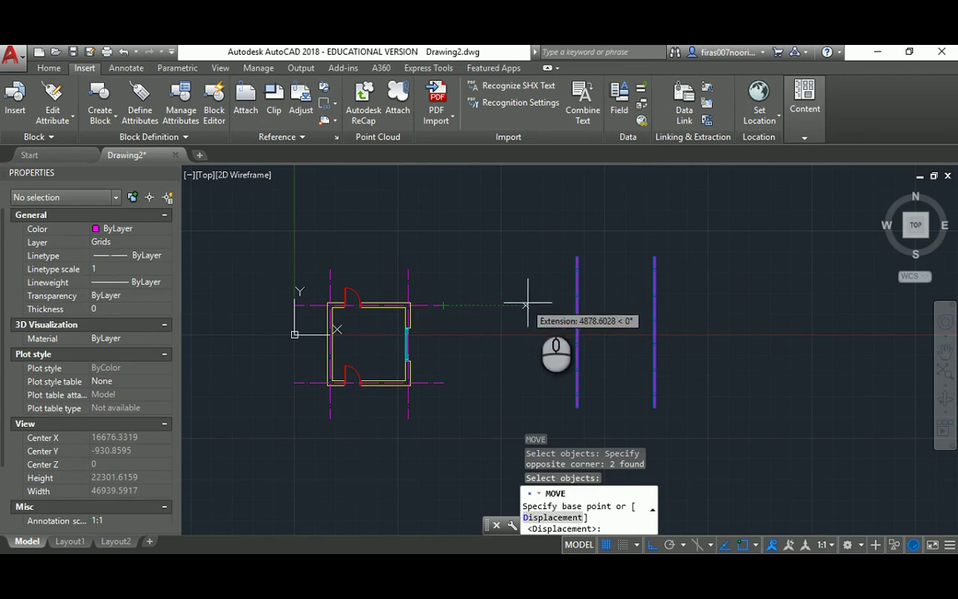
{"action": "left_click", "coordinate": [576, 305]}
{"action": "scroll", "coordinate": [431, 306], "scroll_direction": "up", "scroll_amount": 4}
{"action": "middle_click_drag", "start_coordinate": [255, 301], "coordinate": [522, 306]}
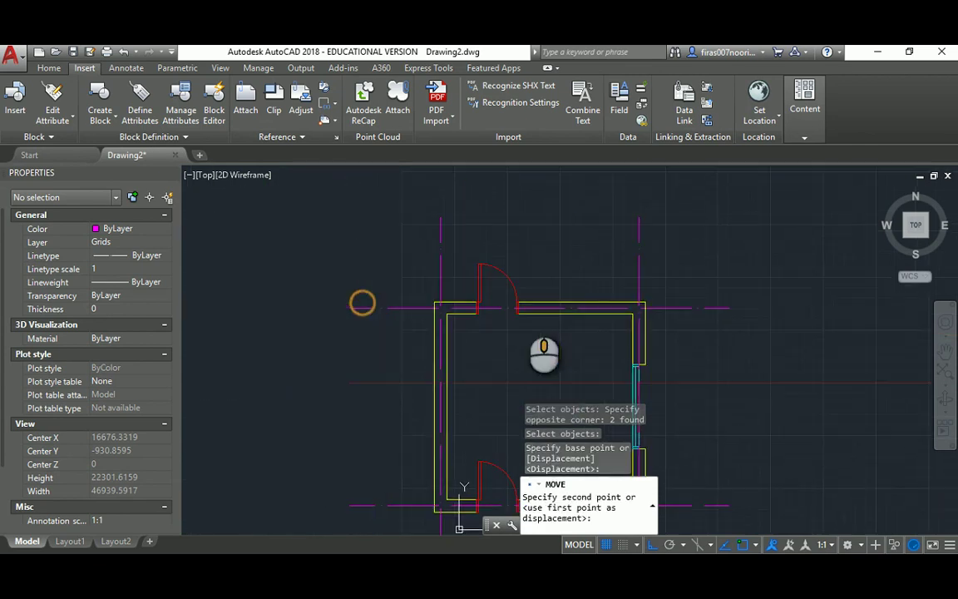
{"action": "left_click", "coordinate": [444, 296]}
{"action": "key", "text": "Escape"}
{"action": "key", "text": "Escape"}
{"action": "key", "text": "Escape"}
Step: Move the same pair of vertical lines 150 to the right, using the previous selection
{"action": "key", "text": "space"}
{"action": "type", "text": "p"}
{"action": "key", "text": "Return"}
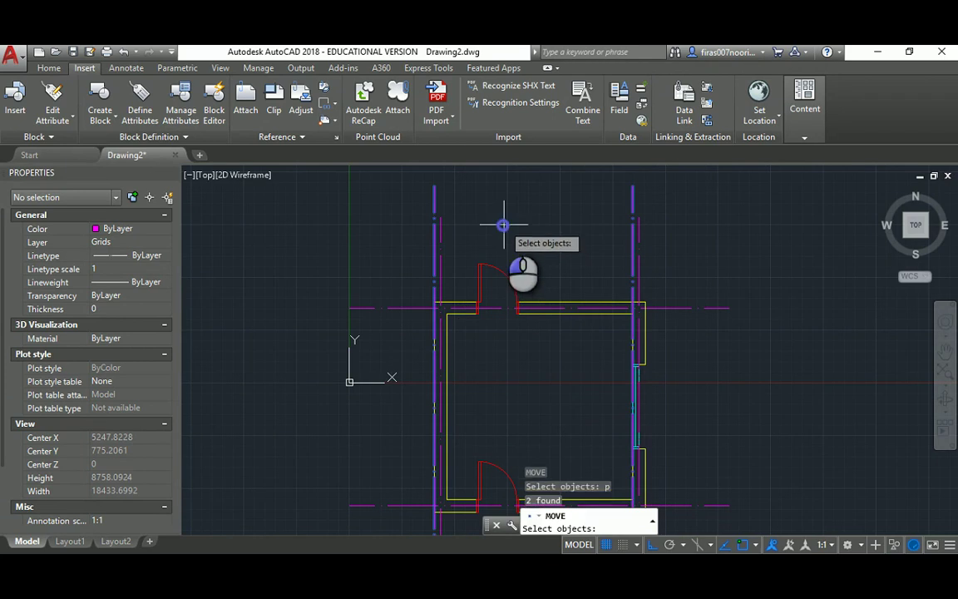
{"action": "left_click", "coordinate": [503, 224]}
{"action": "left_click", "coordinate": [525, 224]}
{"action": "key", "text": "space"}
{"action": "left_click", "coordinate": [505, 224]}
{"action": "type", "text": "1"}
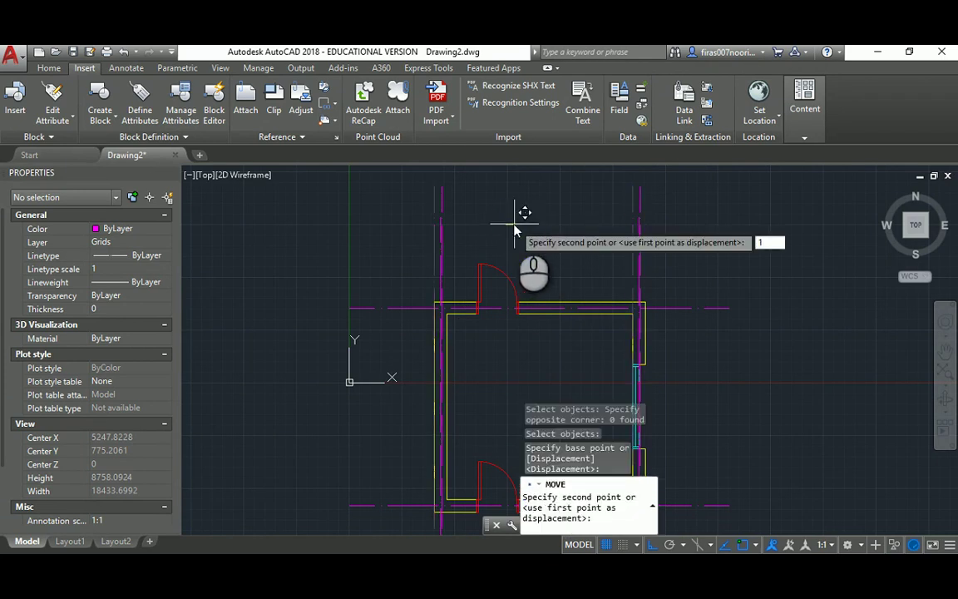
{"action": "type", "text": "50"}
{"action": "key", "text": "Return"}
Step: Undo both moves of the rotated grid line pair
{"action": "scroll", "coordinate": [513, 214], "scroll_direction": "down", "scroll_amount": 3}
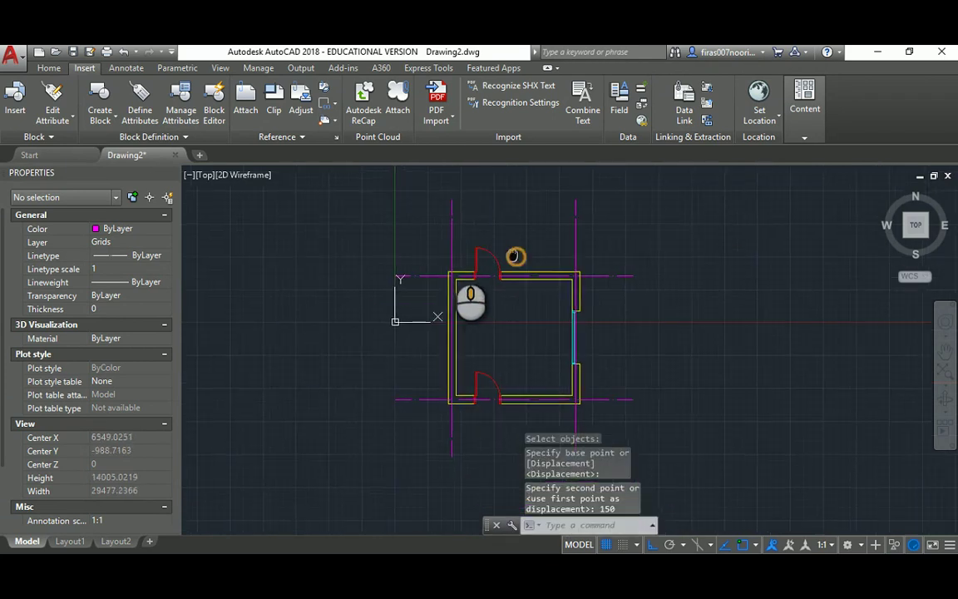
{"action": "key", "text": "ctrl+z"}
{"action": "key", "text": "ctrl+z"}
{"action": "key", "text": "ctrl+z"}
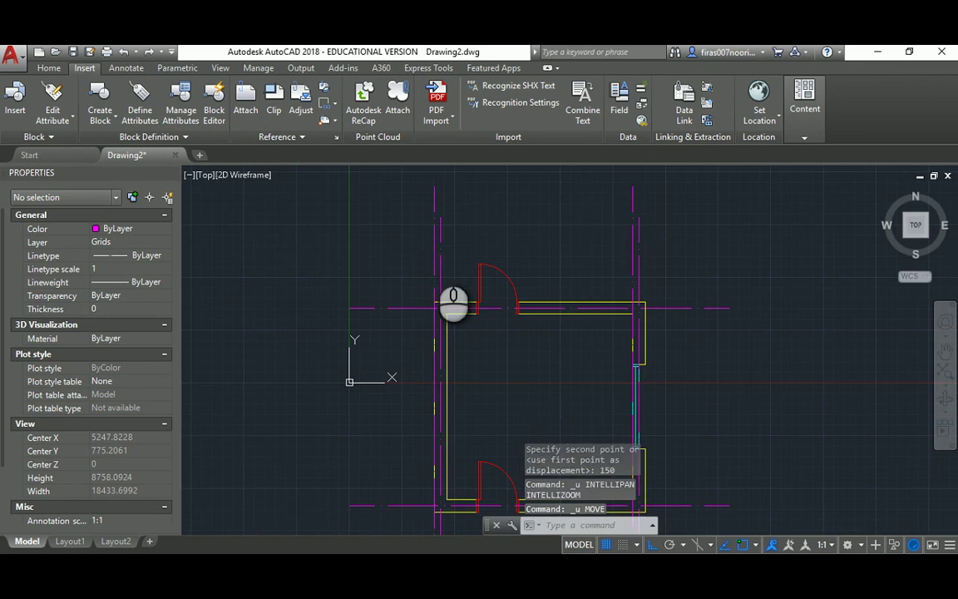
Step: Delete the pair of vertical lines standing beside the floor plan
{"action": "left_click", "coordinate": [704, 262]}
{"action": "left_click", "coordinate": [599, 285]}
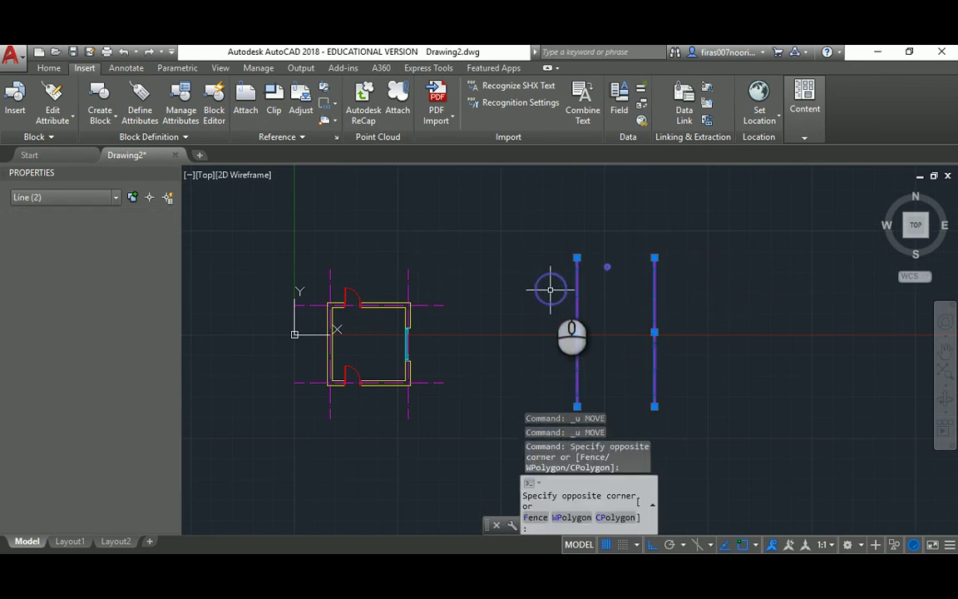
{"action": "key", "text": "Delete"}
{"action": "scroll", "coordinate": [424, 310], "scroll_direction": "up", "scroll_amount": 3}
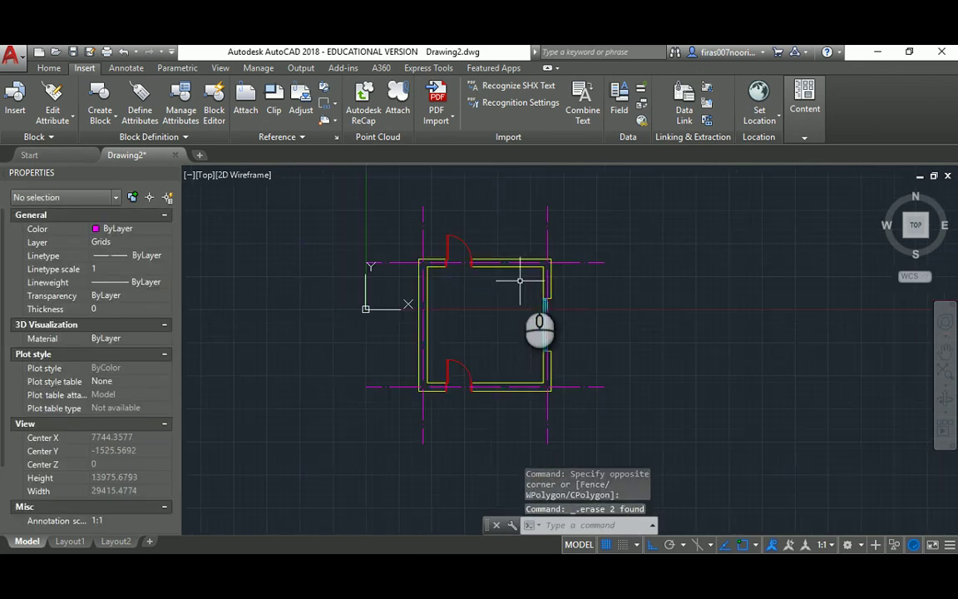
Step: Copy the right wall's window, with its end lines, straight across onto the left wall at the same height
{"action": "scroll", "coordinate": [546, 282], "scroll_direction": "up", "scroll_amount": 3}
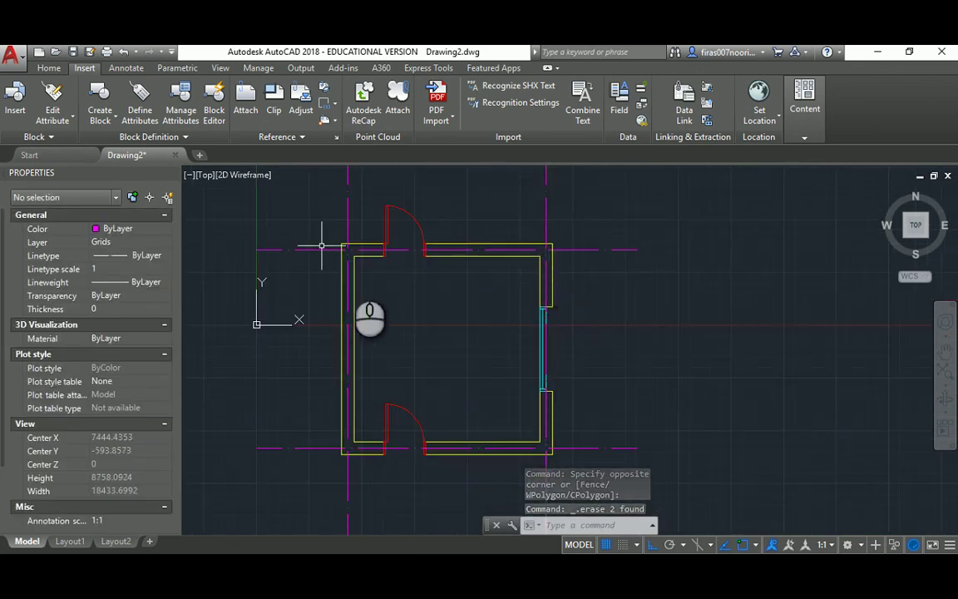
{"action": "scroll", "coordinate": [416, 302], "scroll_direction": "down", "scroll_amount": 2}
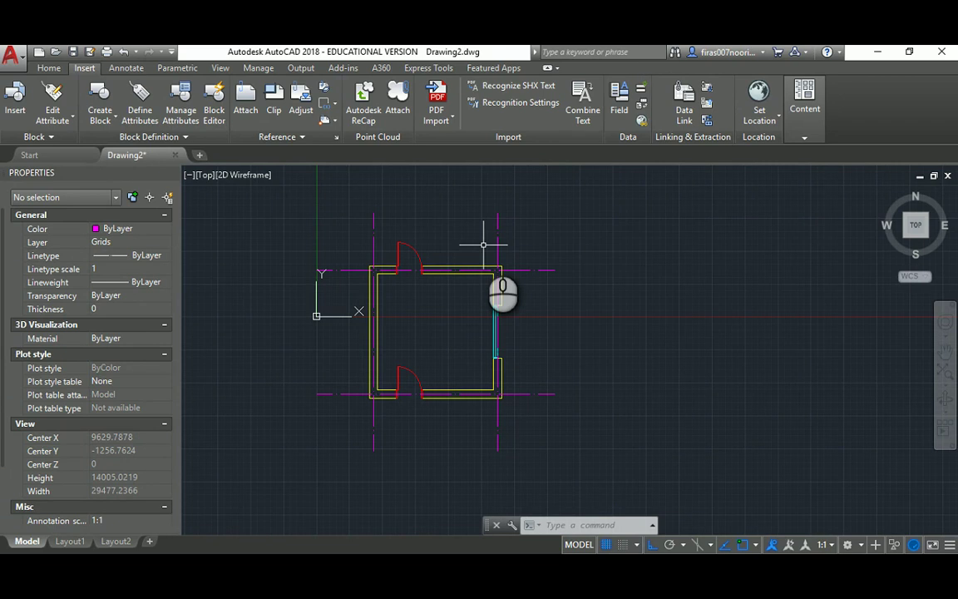
{"action": "scroll", "coordinate": [483, 244], "scroll_direction": "up", "scroll_amount": 4}
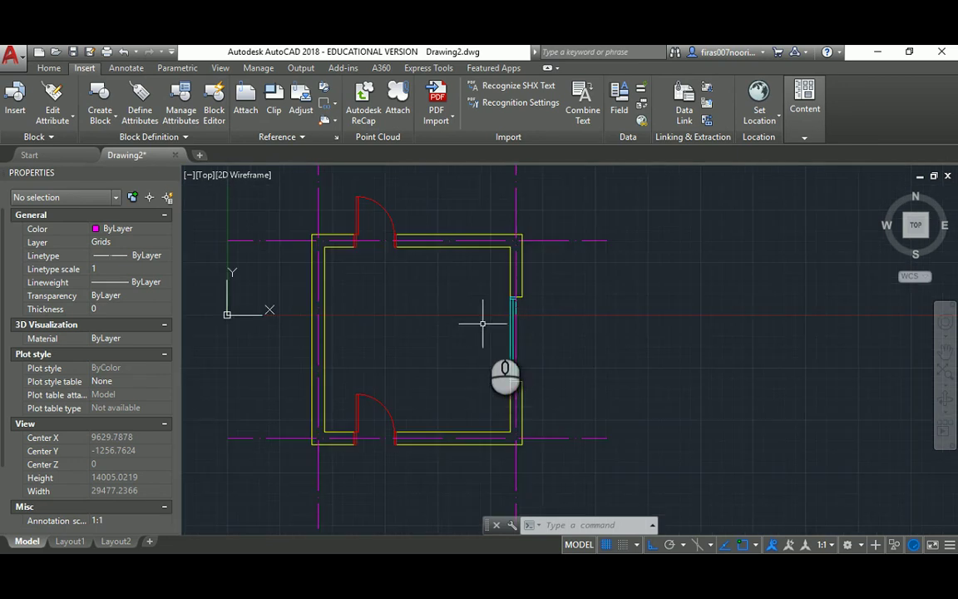
{"action": "middle_click_drag", "start_coordinate": [467, 339], "coordinate": [483, 326]}
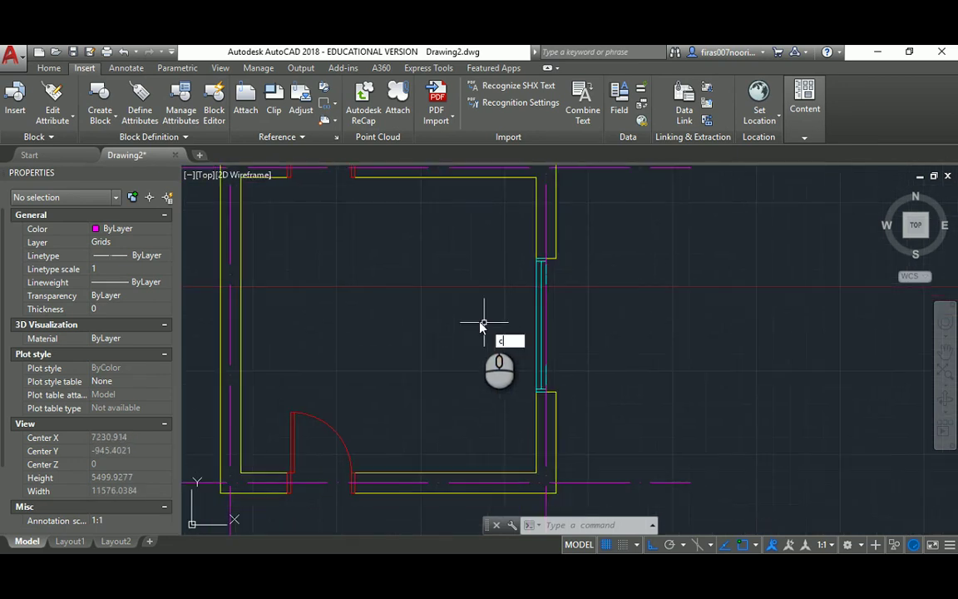
{"action": "type", "text": "o"}
{"action": "key", "text": "Return"}
{"action": "left_click", "coordinate": [491, 232]}
{"action": "left_click", "coordinate": [572, 401]}
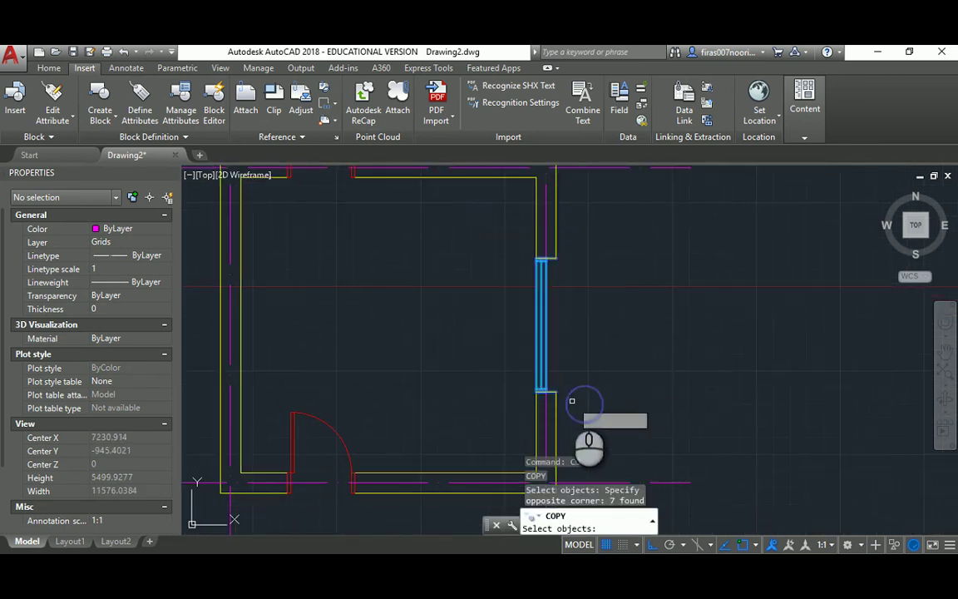
{"action": "key", "text": "Return"}
{"action": "left_click", "coordinate": [541, 391]}
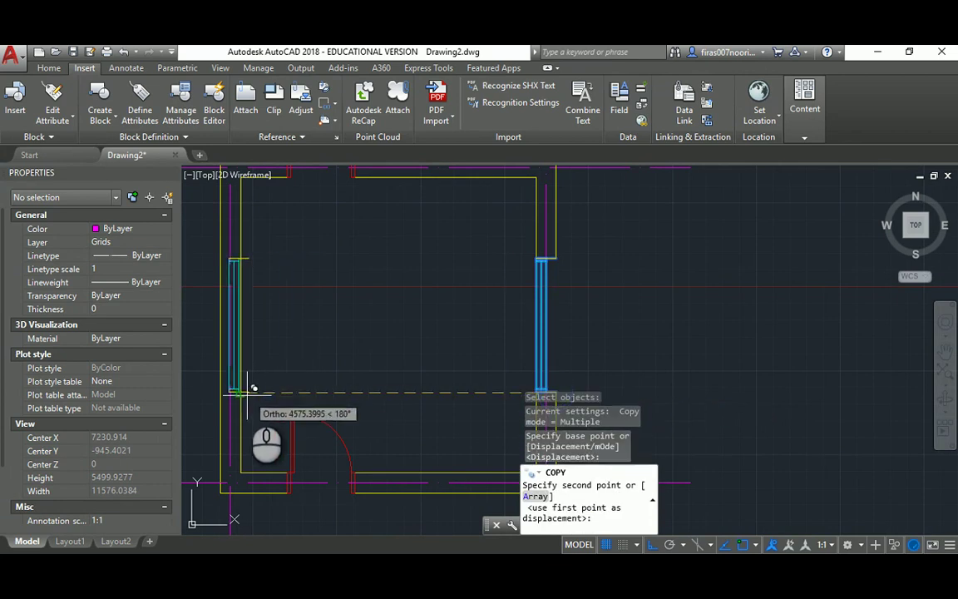
{"action": "left_click", "coordinate": [241, 391]}
{"action": "middle_click_drag", "start_coordinate": [241, 391], "coordinate": [397, 358]}
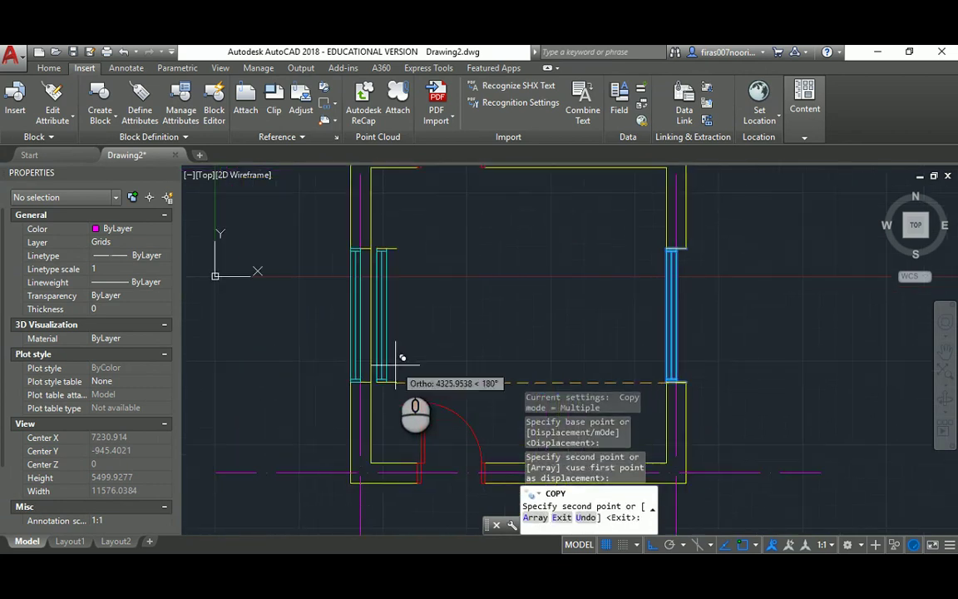
{"action": "key", "text": "Escape"}
{"action": "key", "text": "Escape"}
{"action": "key", "text": "Escape"}
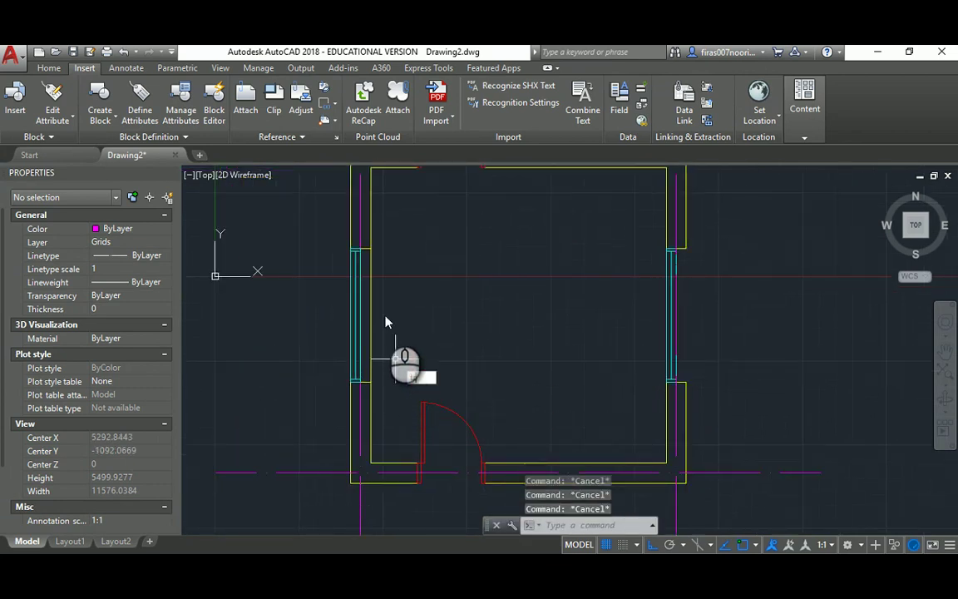
Step: Trim the lines crossing the left window opening, using the opening's two short end lines as cutting edges
{"action": "type", "text": "tr"}
{"action": "key", "text": "Return"}
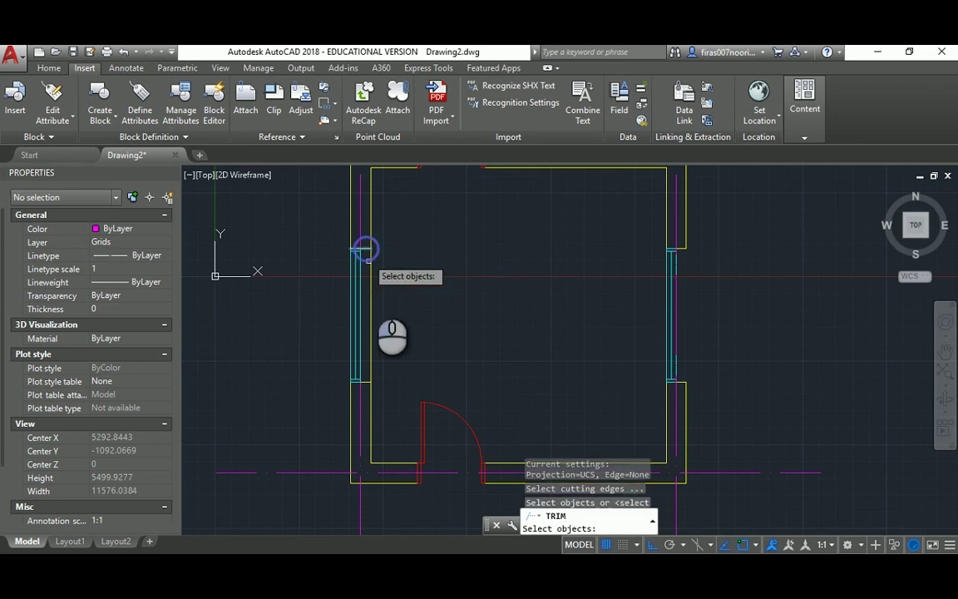
{"action": "left_click", "coordinate": [365, 249]}
{"action": "left_click", "coordinate": [366, 380]}
{"action": "key", "text": "Return"}
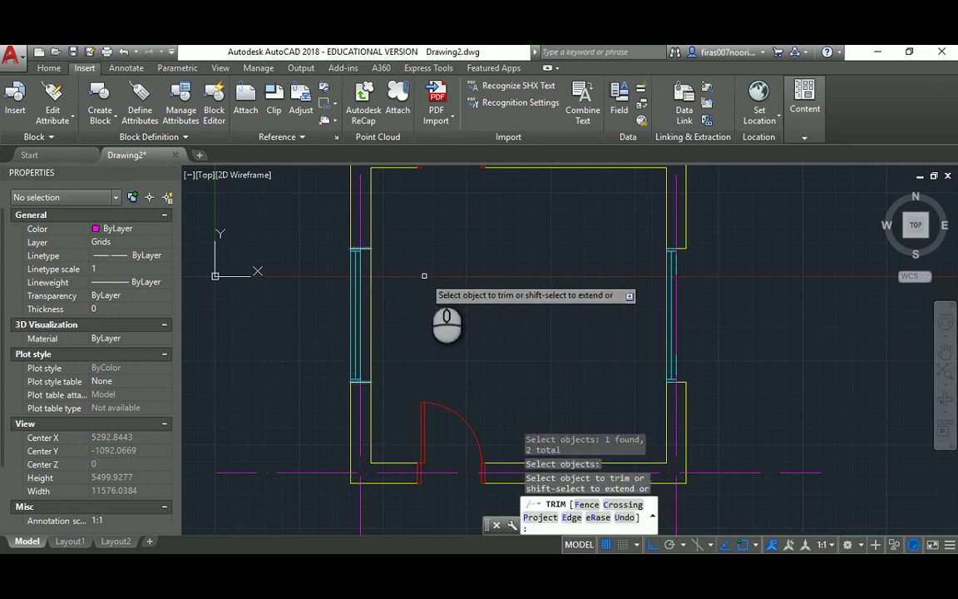
{"action": "left_click", "coordinate": [428, 276]}
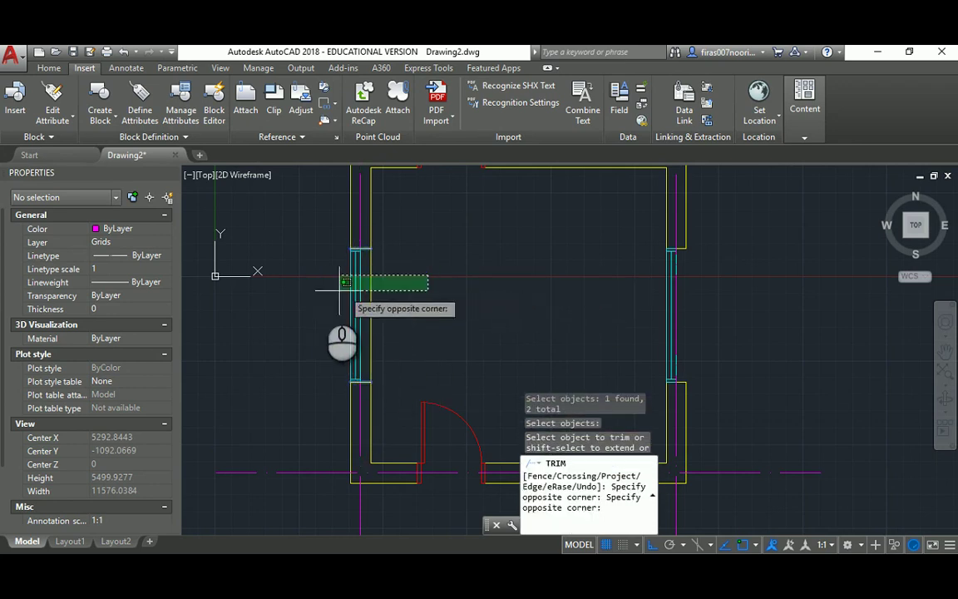
{"action": "left_click", "coordinate": [288, 297]}
{"action": "middle_click_drag", "start_coordinate": [296, 259], "coordinate": [305, 332]}
{"action": "middle_click_drag", "start_coordinate": [350, 230], "coordinate": [346, 275]}
{"action": "key", "text": "Escape"}
{"action": "key", "text": "Escape"}
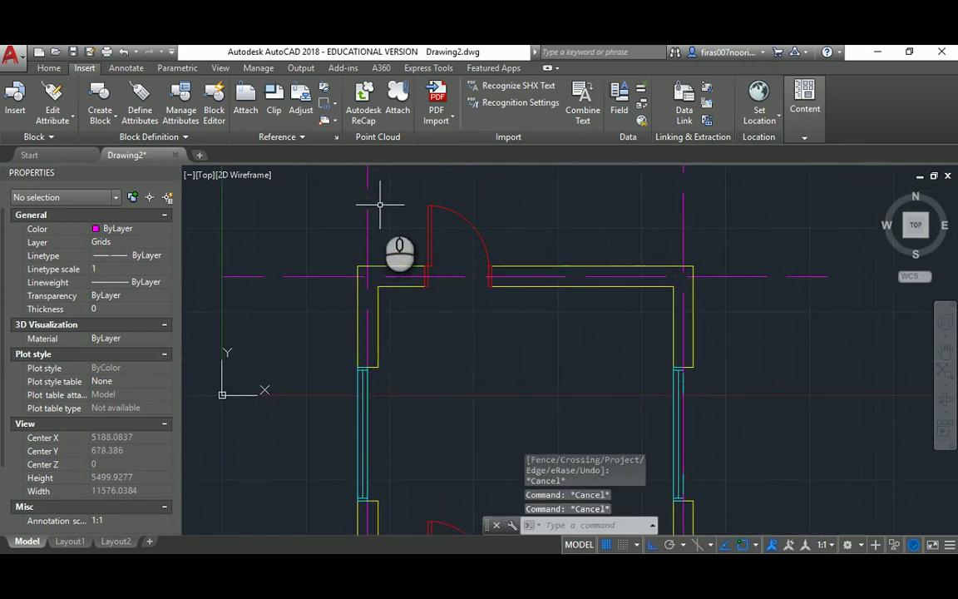
Step: Select the upper and lower parts of the left vertical grid line to check whether it was split at the window
{"action": "left_click", "coordinate": [380, 203]}
{"action": "left_click", "coordinate": [354, 223]}
{"action": "middle_click_drag", "start_coordinate": [338, 236], "coordinate": [321, 316]}
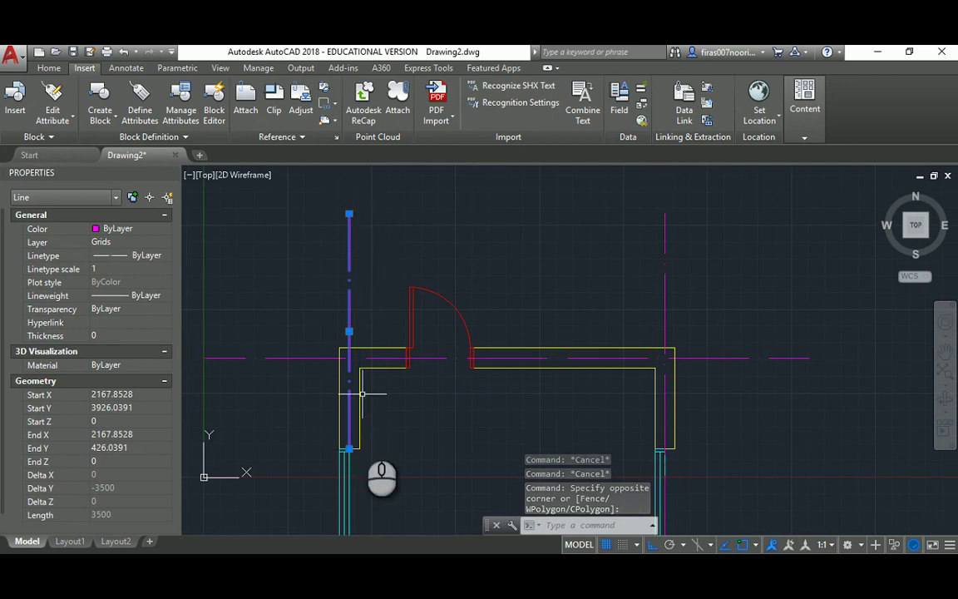
{"action": "middle_click_drag", "start_coordinate": [361, 429], "coordinate": [353, 324]}
{"action": "scroll", "coordinate": [363, 337], "scroll_direction": "down", "scroll_amount": 2}
{"action": "key", "text": "Escape"}
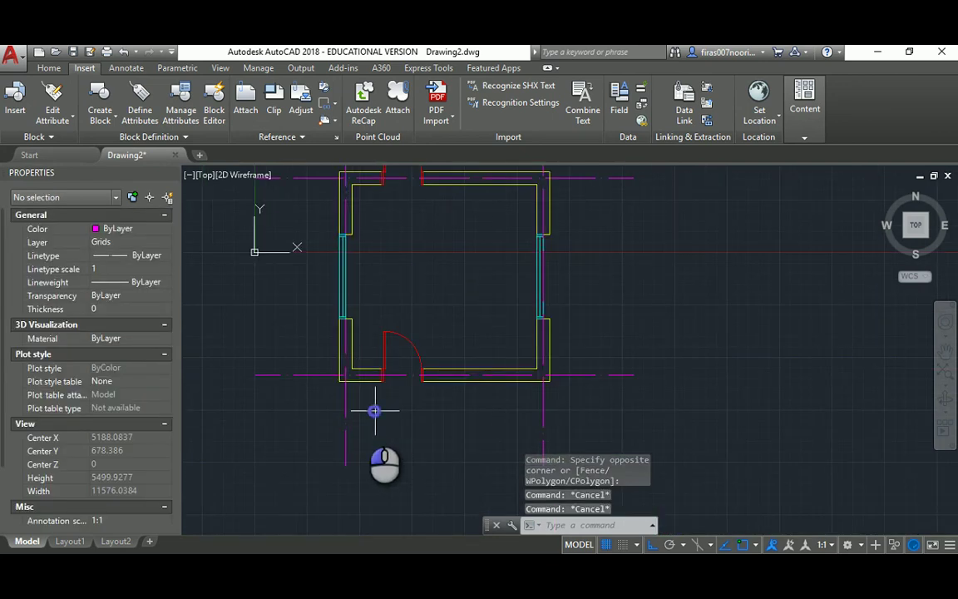
{"action": "left_click", "coordinate": [373, 408]}
{"action": "left_click", "coordinate": [328, 416]}
{"action": "middle_click_drag", "start_coordinate": [288, 282], "coordinate": [293, 346]}
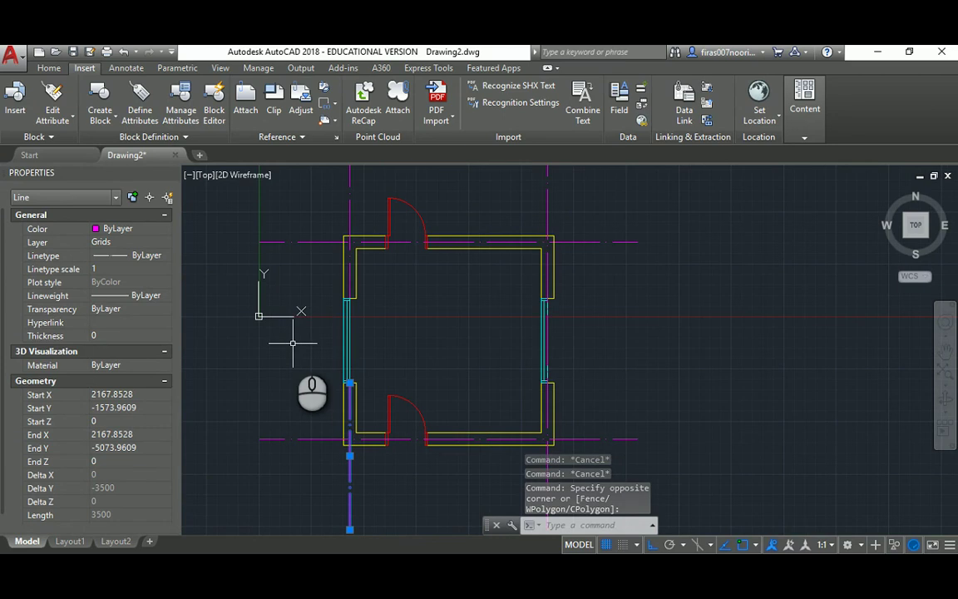
{"action": "scroll", "coordinate": [312, 342], "scroll_direction": "down", "scroll_amount": 2}
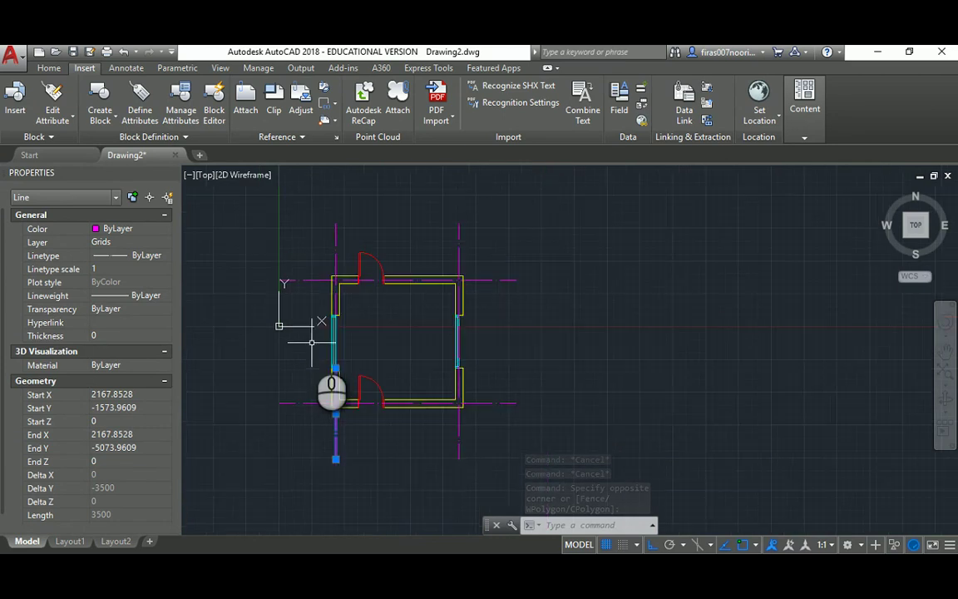
{"action": "key", "text": "Escape"}
{"action": "left_click", "coordinate": [335, 232]}
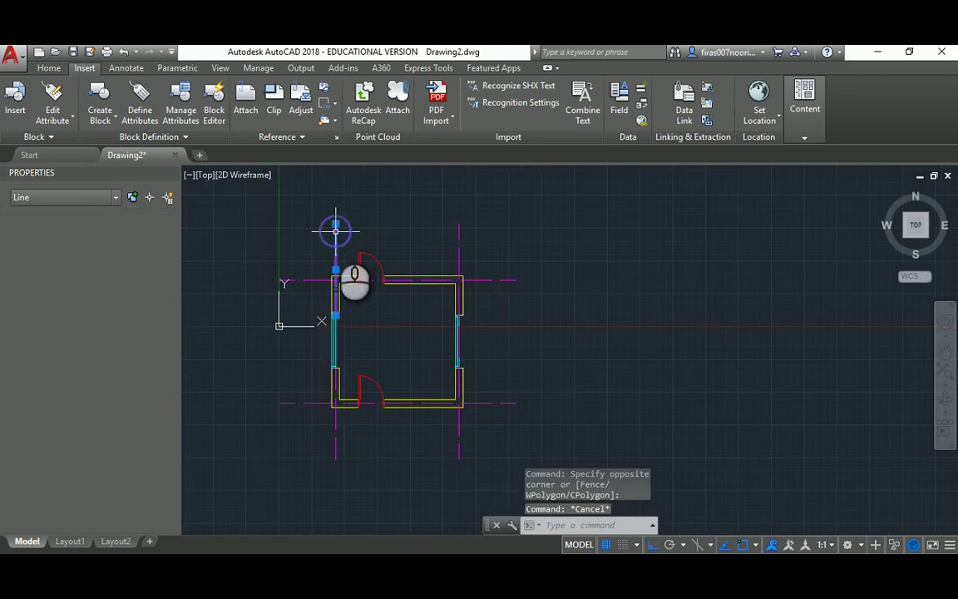
{"action": "scroll", "coordinate": [313, 342], "scroll_direction": "up", "scroll_amount": 2}
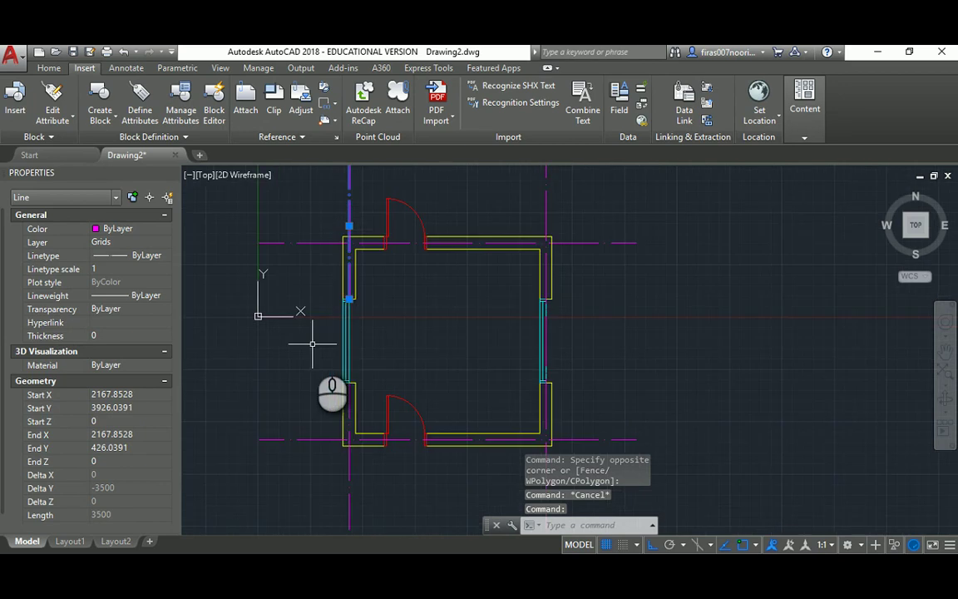
{"action": "key", "text": "Escape"}
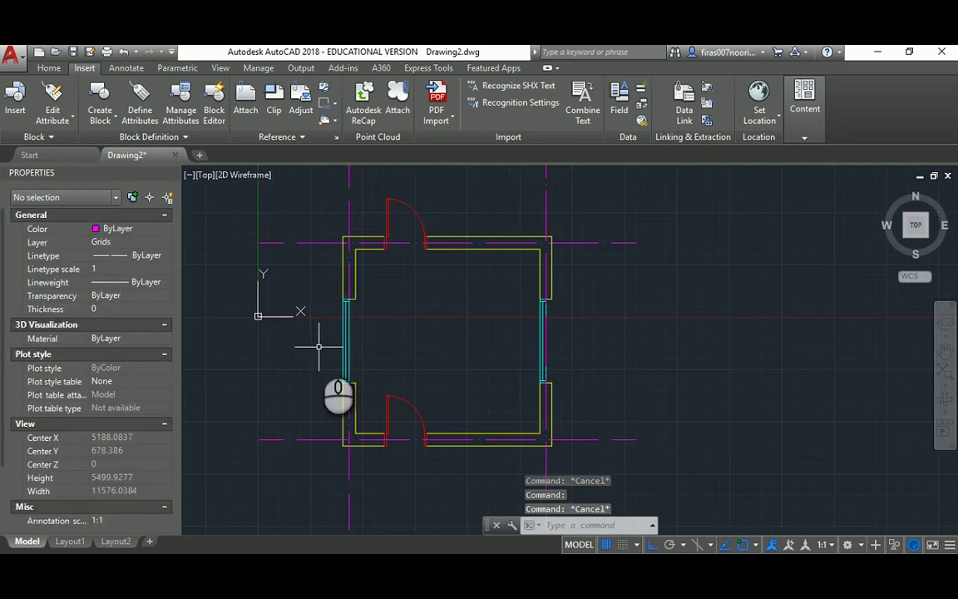
Step: Undo the trim at the left window opening
{"action": "key", "text": "ctrl+z"}
{"action": "key", "text": "ctrl+z"}
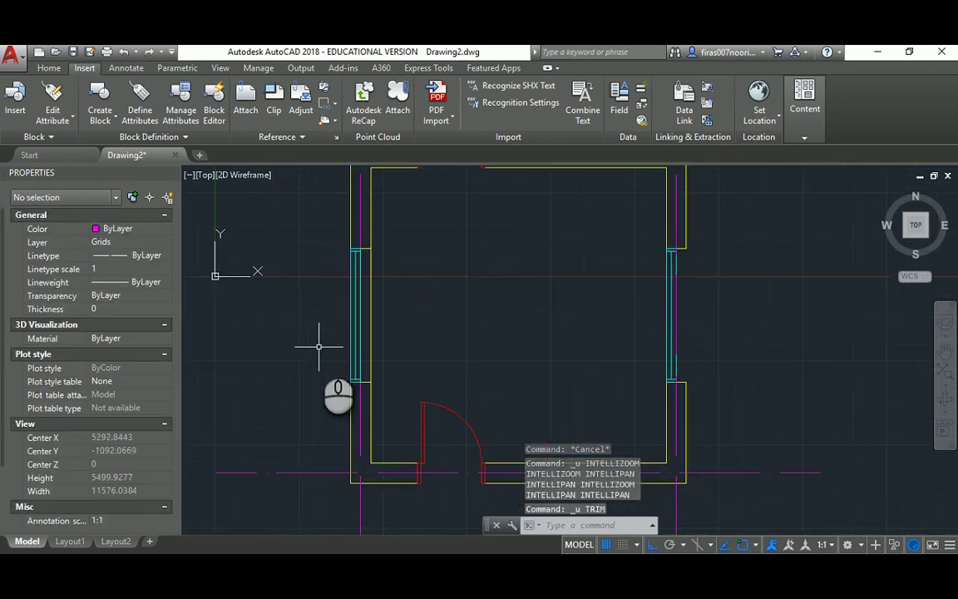
{"action": "middle_click_drag", "start_coordinate": [325, 250], "coordinate": [331, 306]}
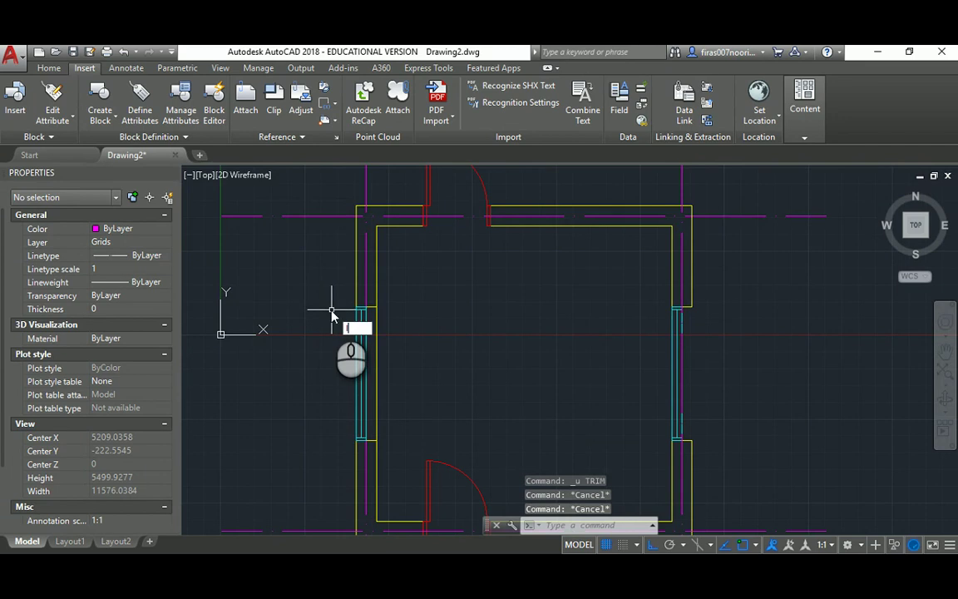
Step: Turn off the Windows layer and close the layer manager
{"action": "type", "text": "la"}
{"action": "key", "text": "Return"}
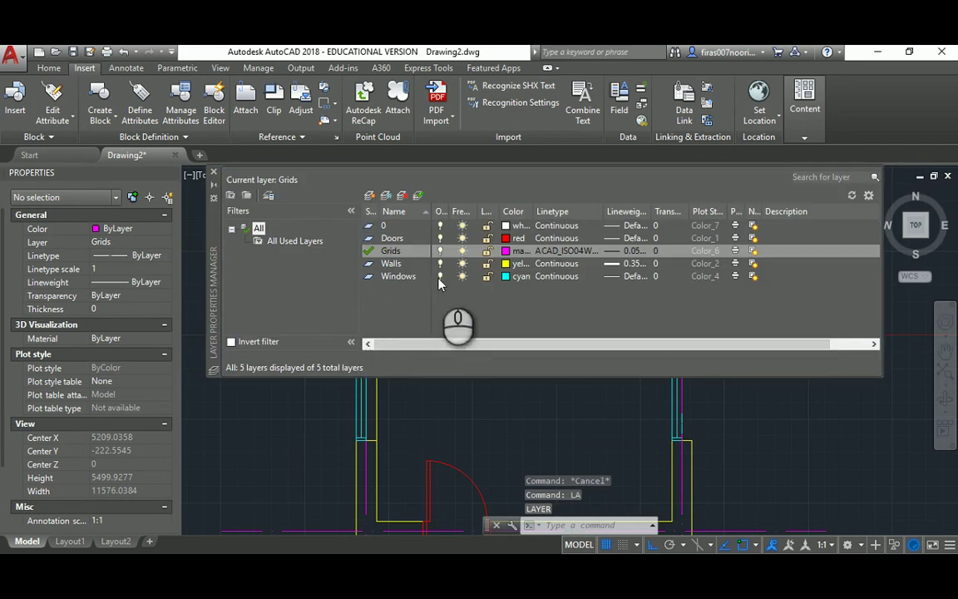
{"action": "left_click", "coordinate": [391, 276]}
{"action": "left_click", "coordinate": [213, 172]}
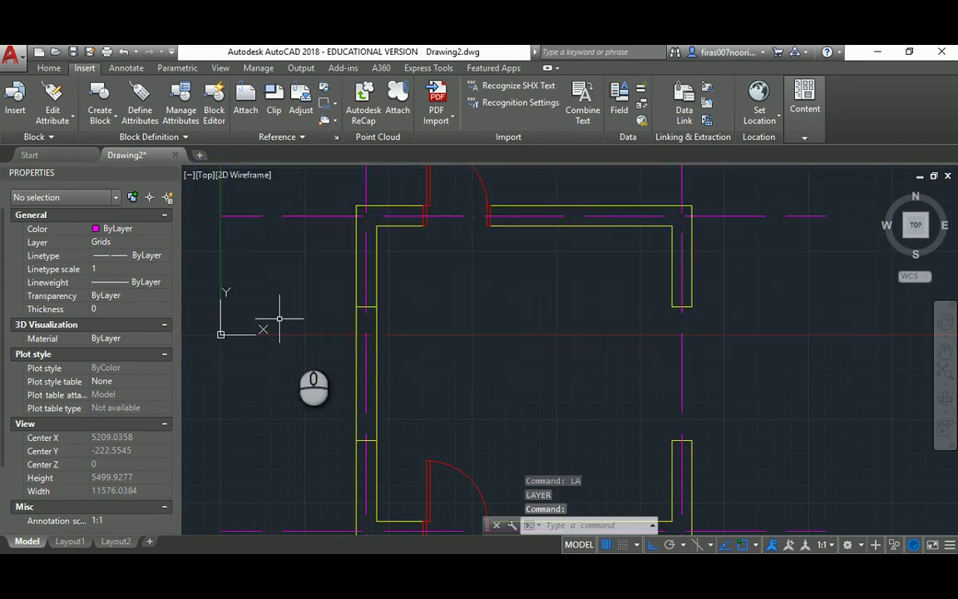
Step: Try to trim the left wall opening with a crossing selection using all objects as cutting edges, and undo it
{"action": "middle_click_drag", "start_coordinate": [379, 396], "coordinate": [382, 359]}
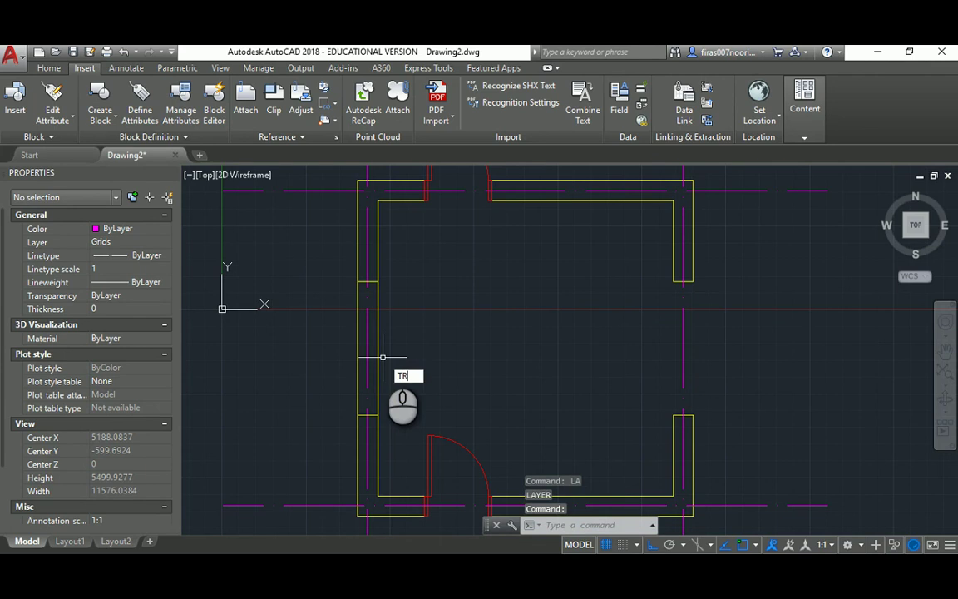
{"action": "type", "text": "TR"}
{"action": "key", "text": "Return"}
{"action": "key", "text": "Return"}
{"action": "left_click", "coordinate": [411, 327]}
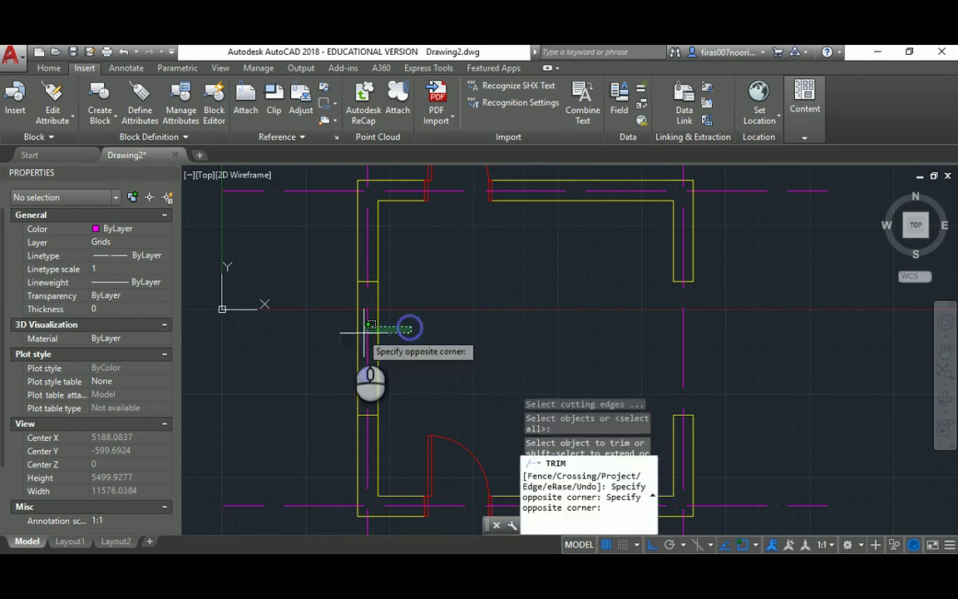
{"action": "left_click", "coordinate": [327, 338]}
{"action": "key", "text": "ctrl+z"}
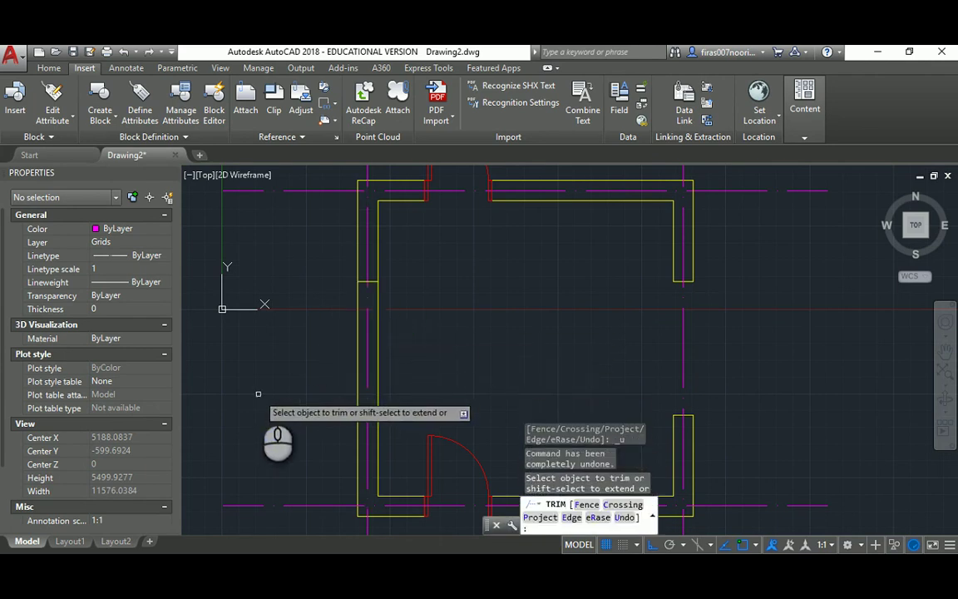
{"action": "key", "text": "Return"}
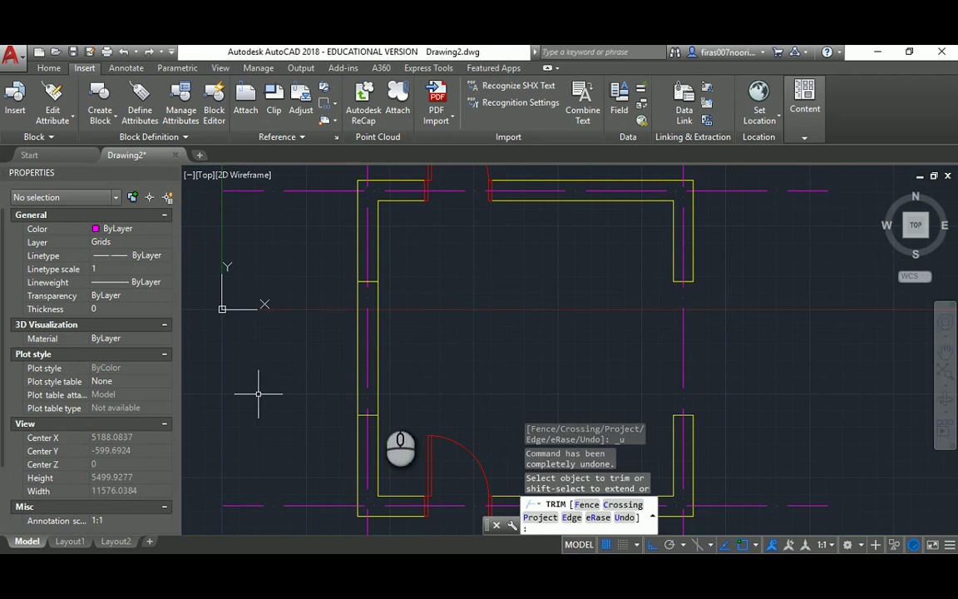
Step: Restart the trim and try cutting the left wall's inner line between the opening's end lines, undoing the cut
{"action": "type", "text": "TR"}
{"action": "key", "text": "Escape"}
{"action": "key", "text": "Escape"}
{"action": "type", "text": "tr"}
{"action": "key", "text": "Return"}
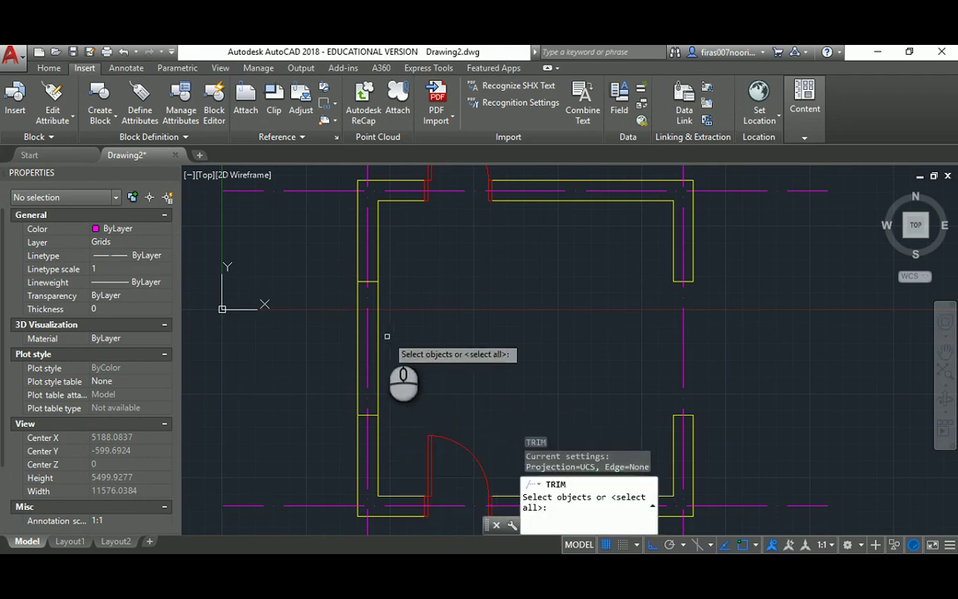
{"action": "key", "text": "Return"}
{"action": "left_click", "coordinate": [378, 331]}
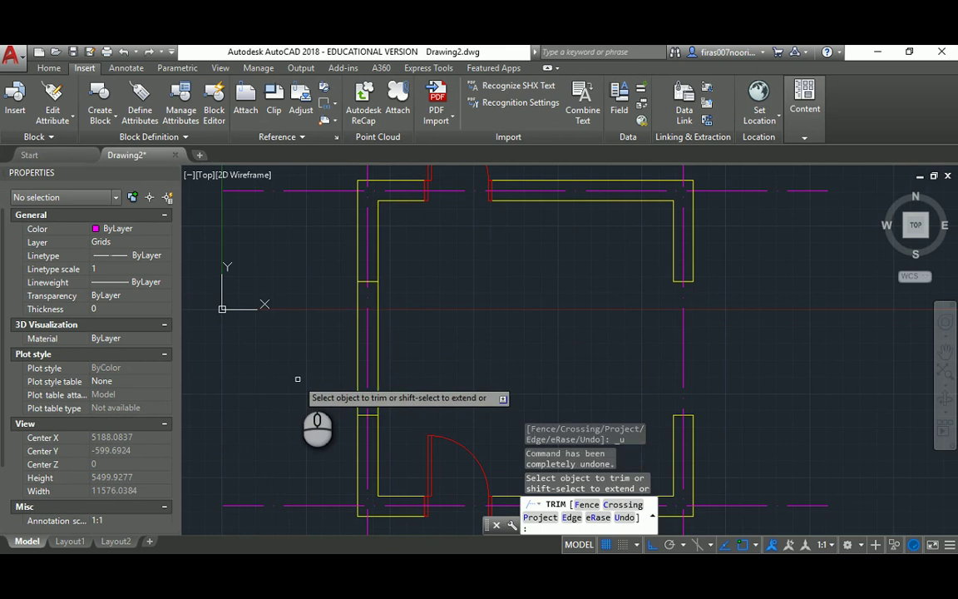
{"action": "key", "text": "Escape"}
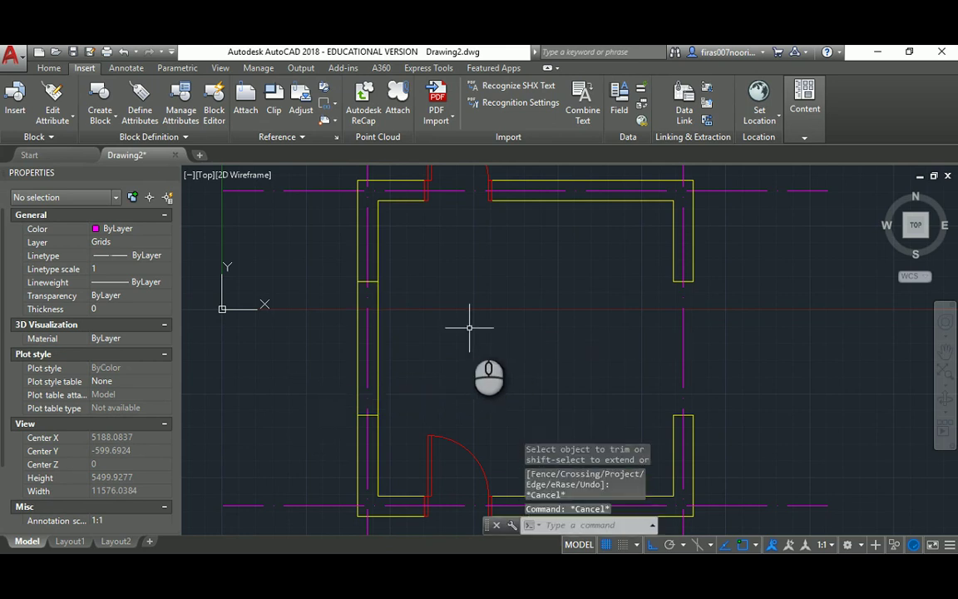
Step: Make layer 0 current and lock the Grids layer
{"action": "type", "text": "la"}
{"action": "key", "text": "Return"}
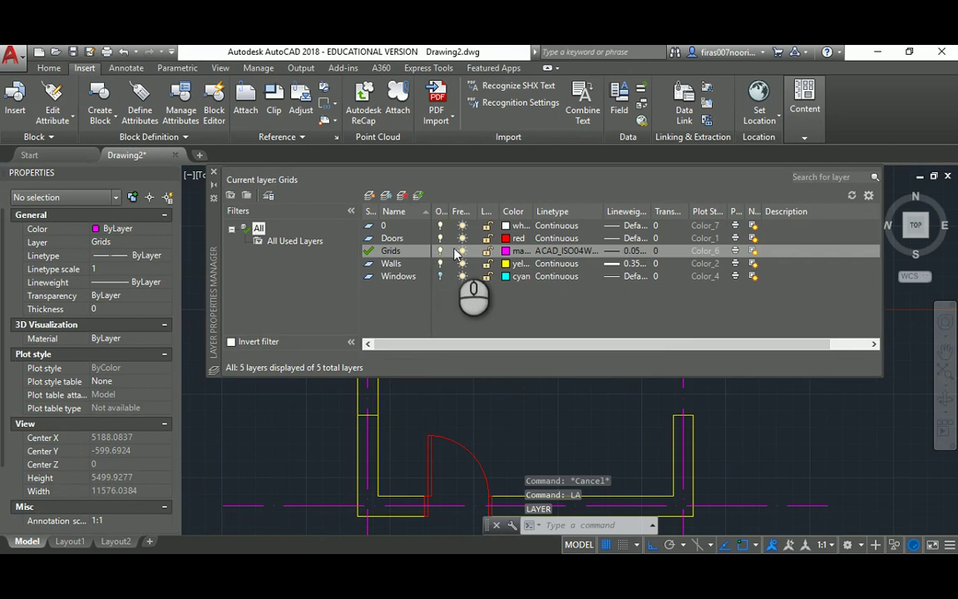
{"action": "double_click", "coordinate": [372, 226]}
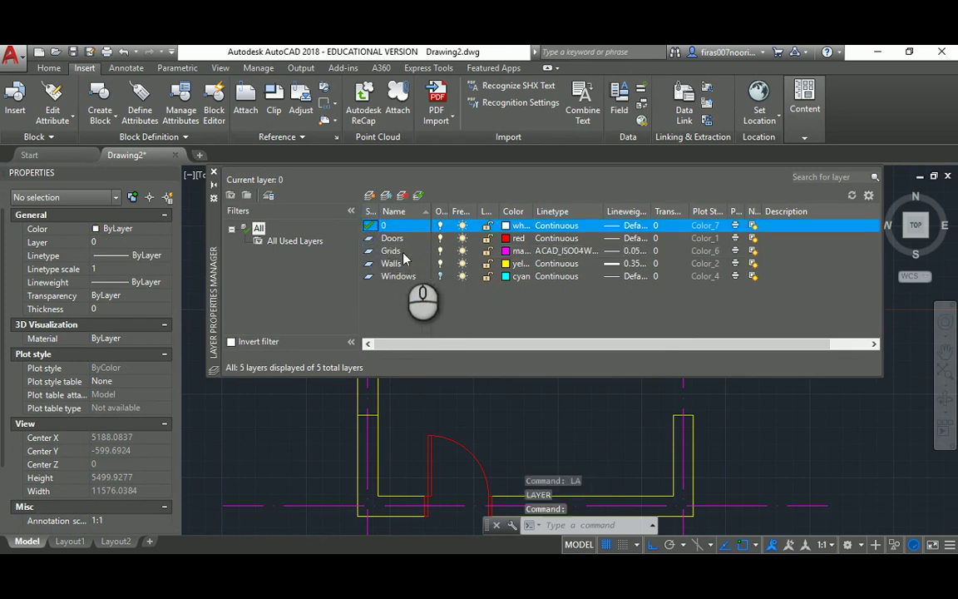
{"action": "left_click", "coordinate": [389, 250]}
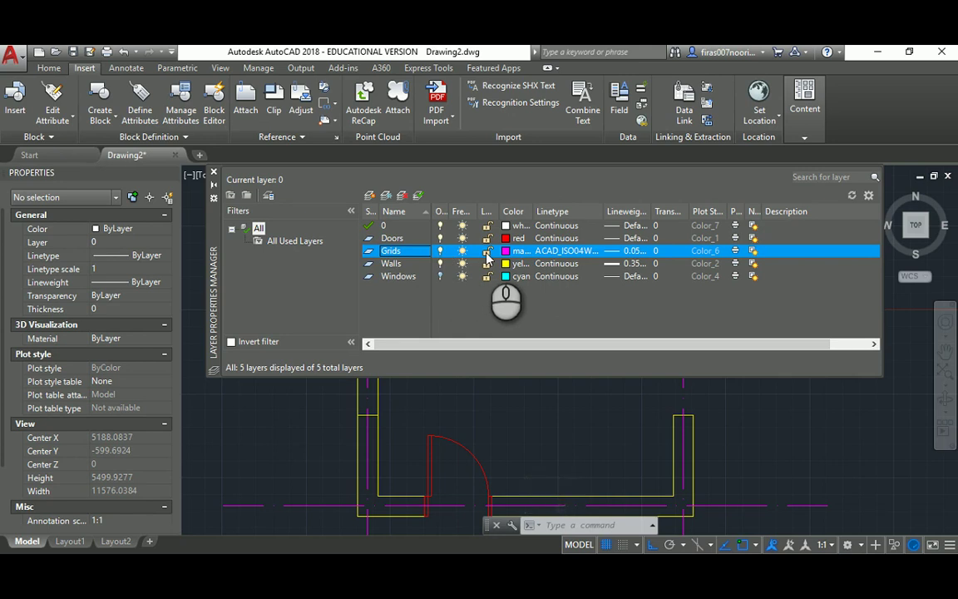
{"action": "left_click", "coordinate": [487, 252]}
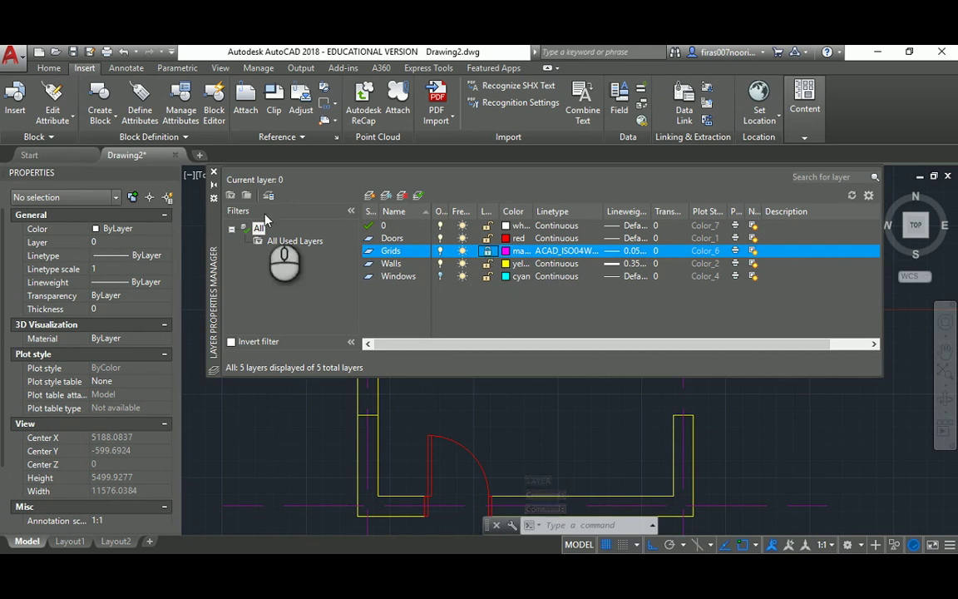
{"action": "left_click", "coordinate": [213, 173]}
Step: Try to erase the left vertical grid line on the locked Grids layer
{"action": "scroll", "coordinate": [305, 225], "scroll_direction": "down", "scroll_amount": 4}
{"action": "left_click", "coordinate": [305, 223]}
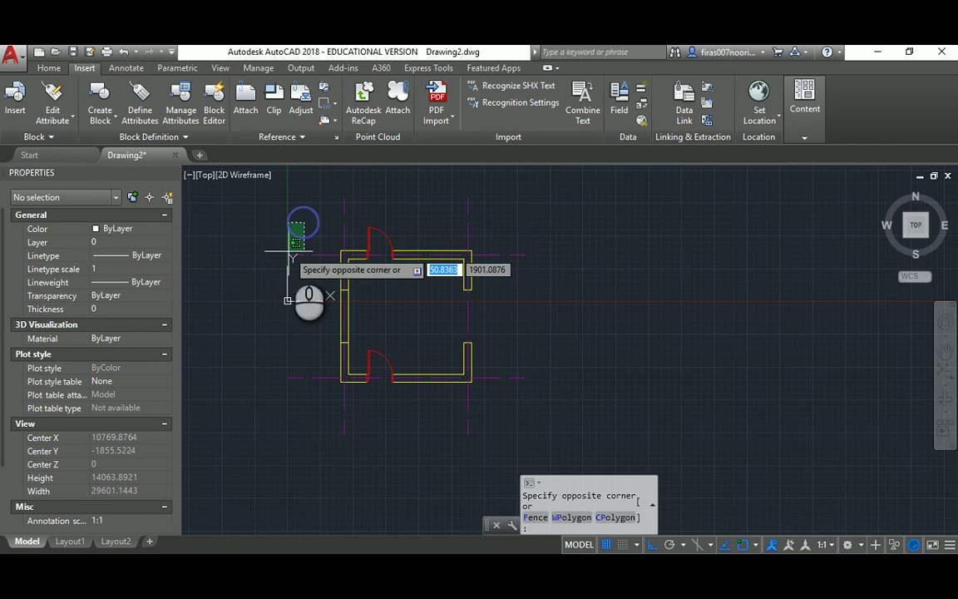
{"action": "left_click", "coordinate": [300, 220]}
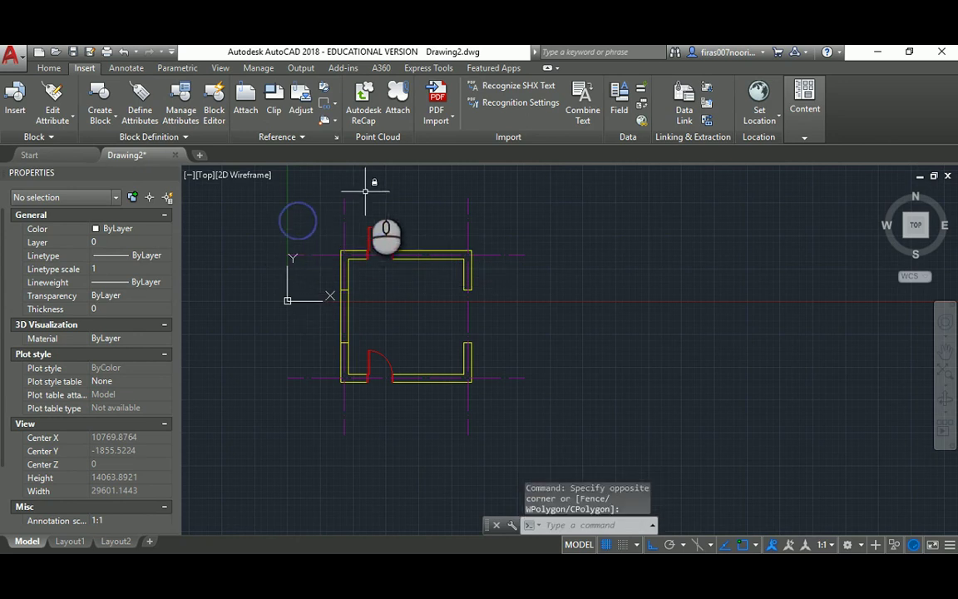
{"action": "left_click", "coordinate": [365, 190]}
{"action": "left_click", "coordinate": [331, 208]}
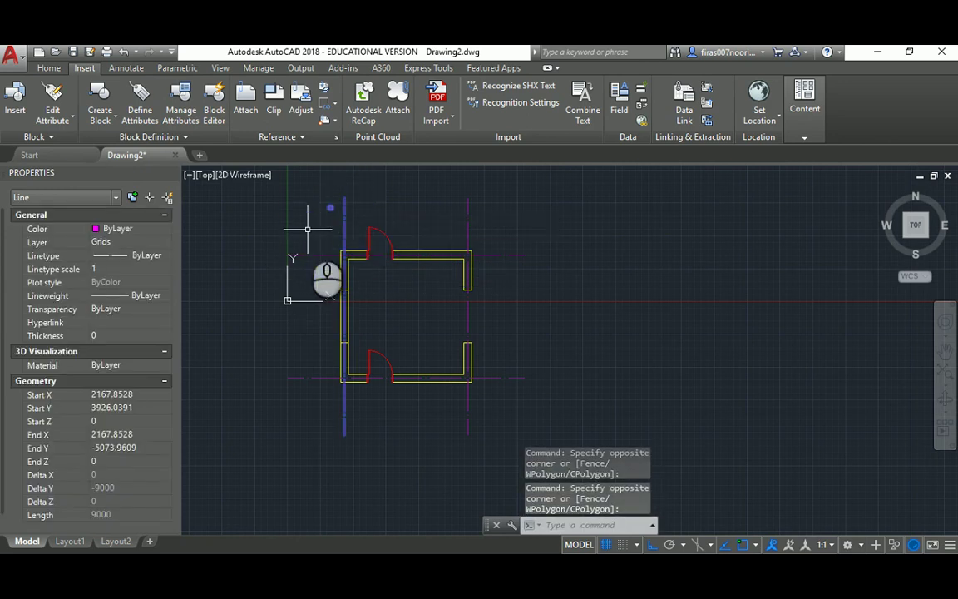
{"action": "key", "text": "Delete"}
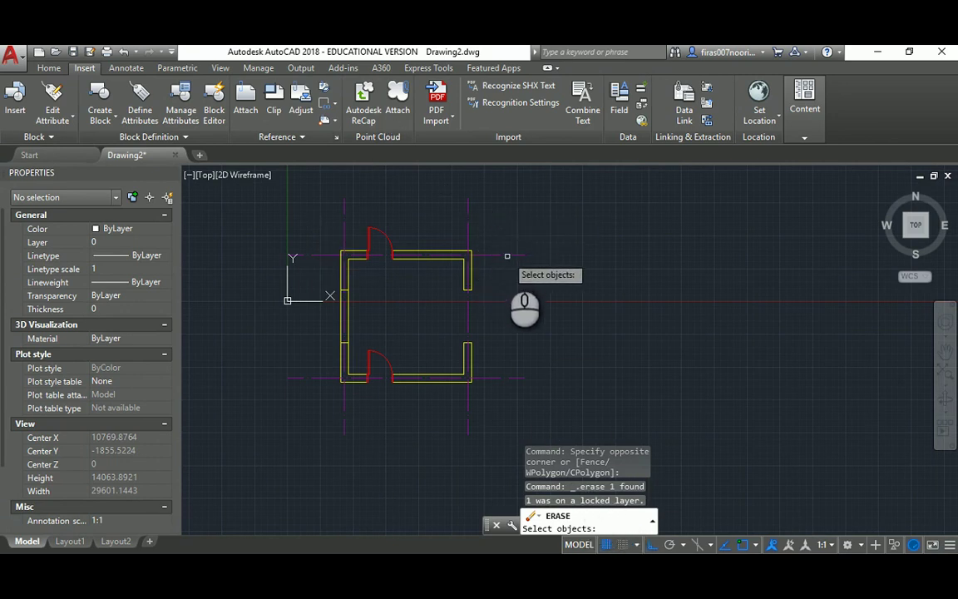
{"action": "key", "text": "Escape"}
{"action": "key", "text": "Escape"}
Step: Try to move the upper horizontal grid line, picking its right end with a crossing selection
{"action": "type", "text": "m"}
{"action": "key", "text": "space"}
{"action": "left_click", "coordinate": [548, 222]}
{"action": "left_click", "coordinate": [513, 273]}
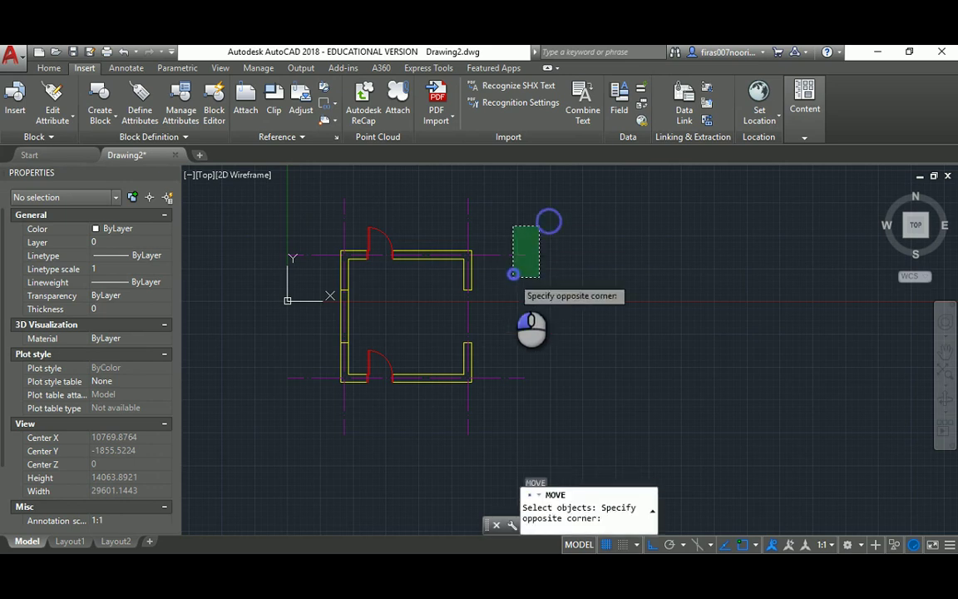
{"action": "key", "text": "space"}
Step: Try to copy the upper horizontal grid line on the locked layer
{"action": "type", "text": "c"}
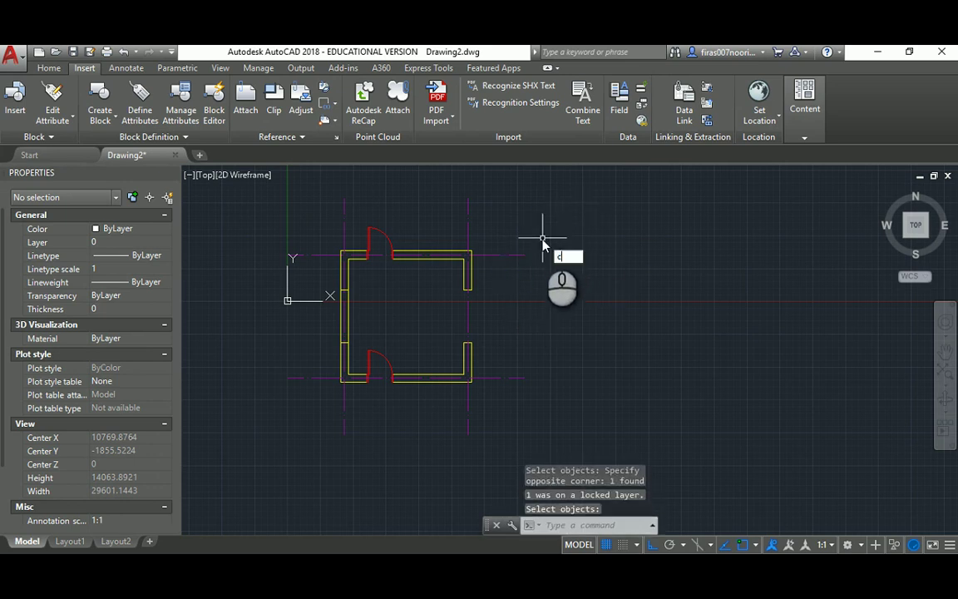
{"action": "type", "text": "o"}
{"action": "key", "text": "space"}
{"action": "left_click", "coordinate": [552, 234]}
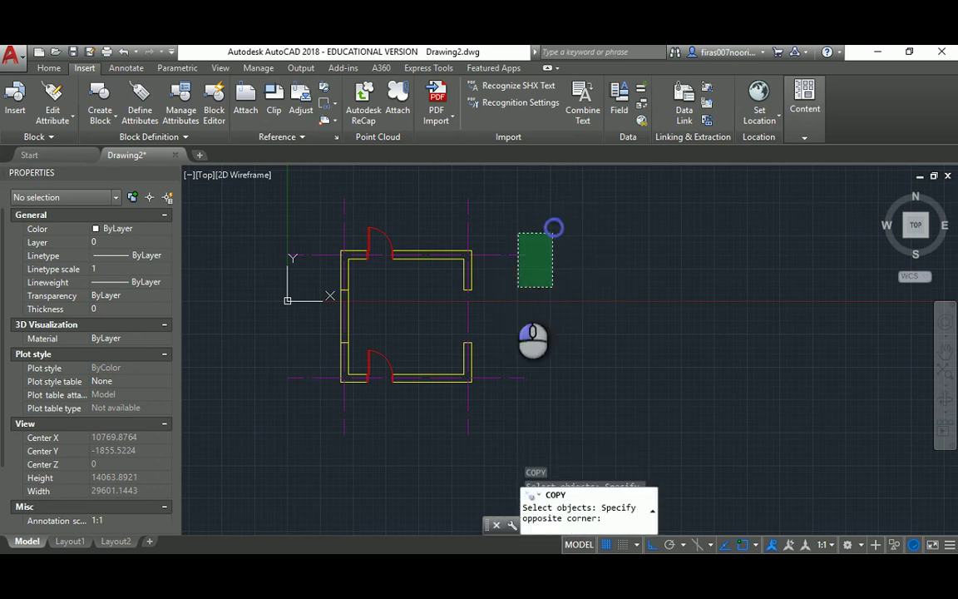
{"action": "left_click", "coordinate": [521, 272]}
{"action": "key", "text": "space"}
{"action": "left_click", "coordinate": [566, 216]}
{"action": "left_click", "coordinate": [566, 288]}
Step: Trim both left wall lines between the window opening's end lines, using all objects as cutting edges and a crossing selection
{"action": "scroll", "coordinate": [323, 324], "scroll_direction": "up", "scroll_amount": 4}
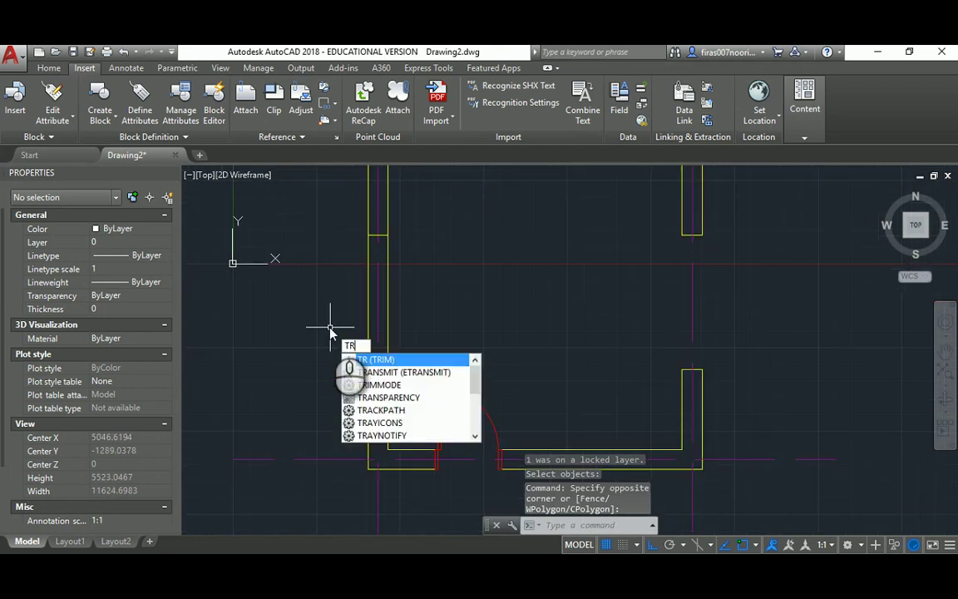
{"action": "key", "text": "space"}
{"action": "key", "text": "space"}
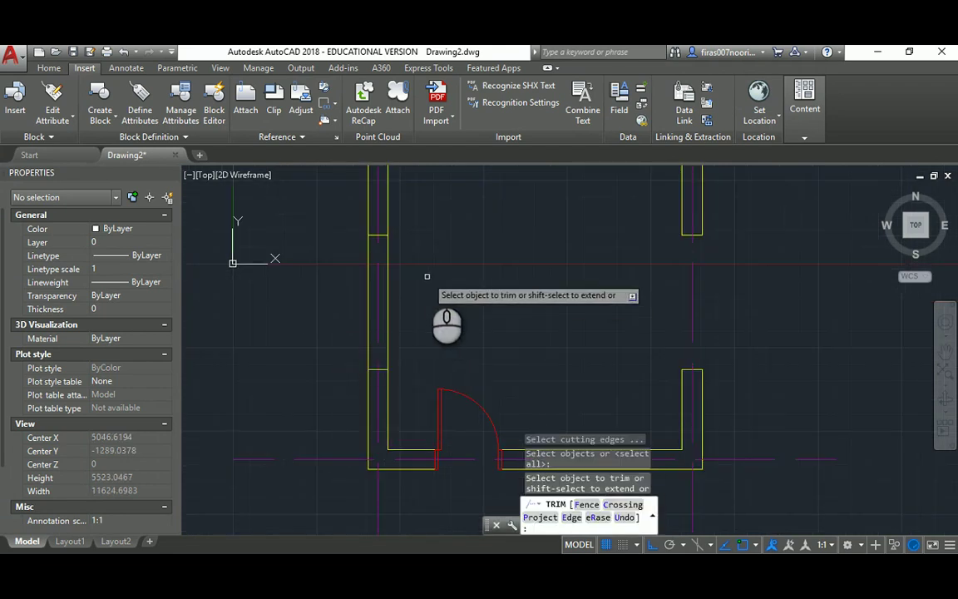
{"action": "left_click", "coordinate": [458, 262]}
{"action": "left_click", "coordinate": [315, 298]}
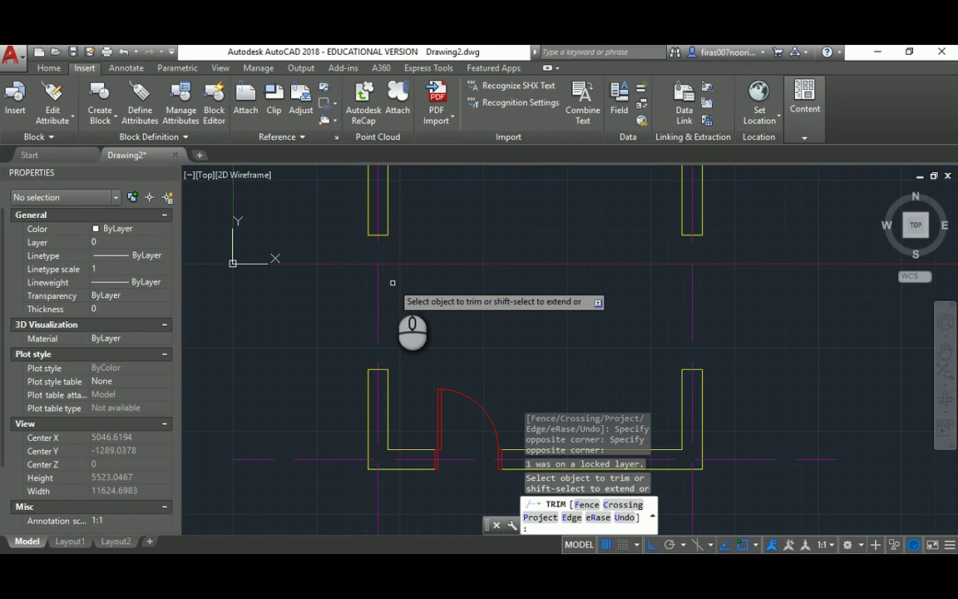
{"action": "key", "text": "Escape"}
Step: Turn the Windows layer back on and close the layer manager
{"action": "type", "text": "la"}
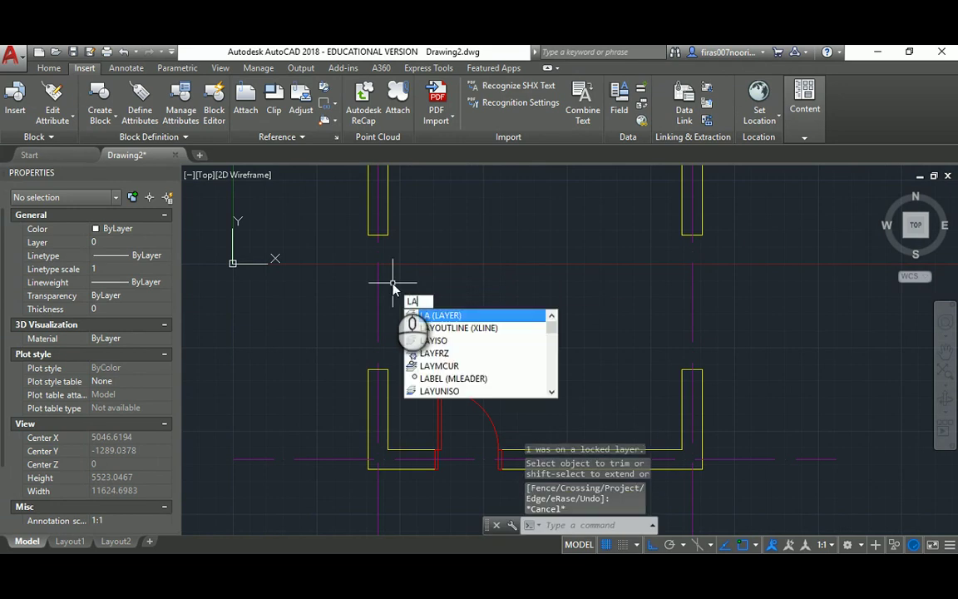
{"action": "key", "text": "Return"}
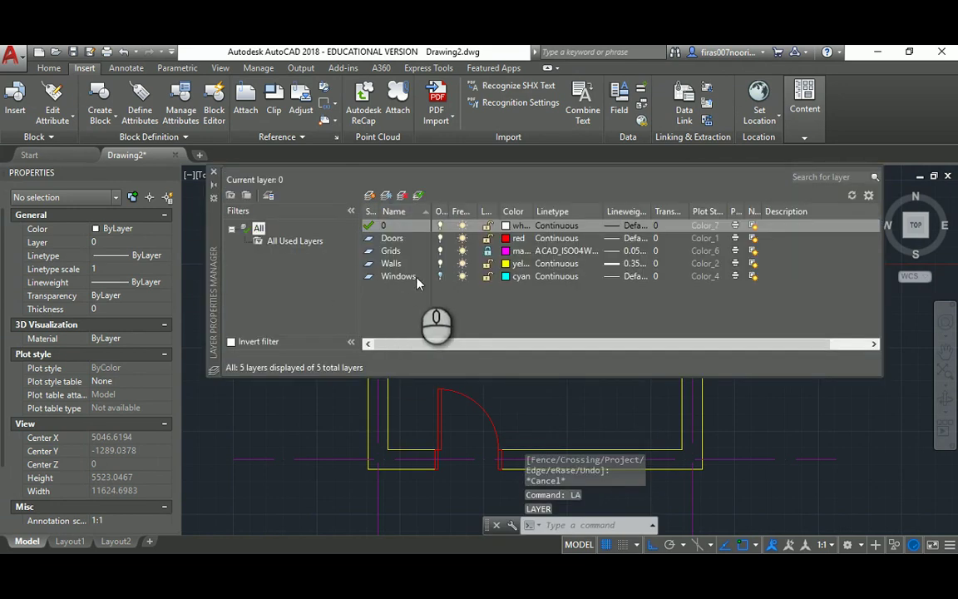
{"action": "left_click", "coordinate": [399, 276]}
{"action": "left_click", "coordinate": [213, 172]}
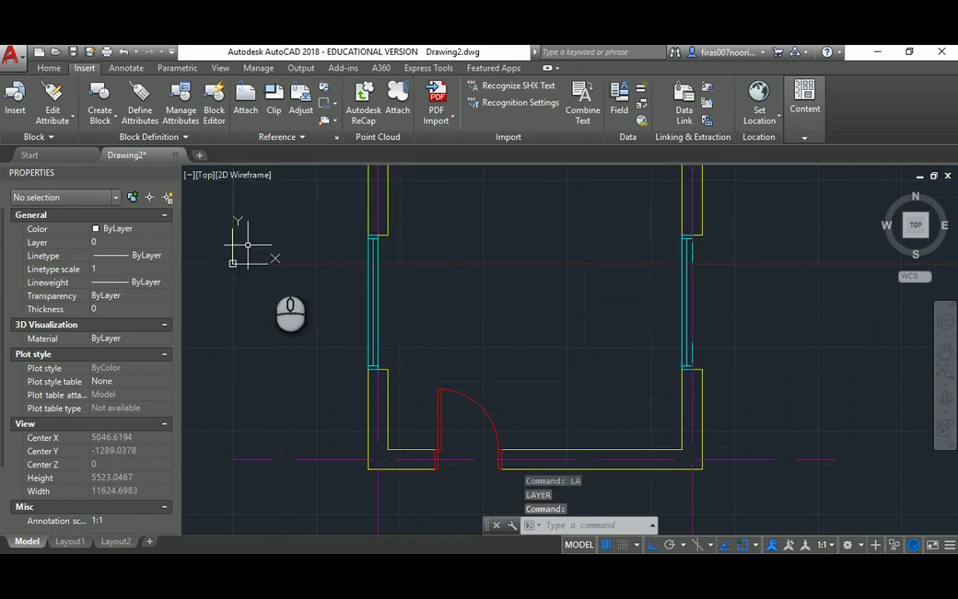
Step: Move the left window from the wall's outer half to its inner half, aligning it with the inner corner of the opening
{"action": "type", "text": "m"}
{"action": "key", "text": "Return"}
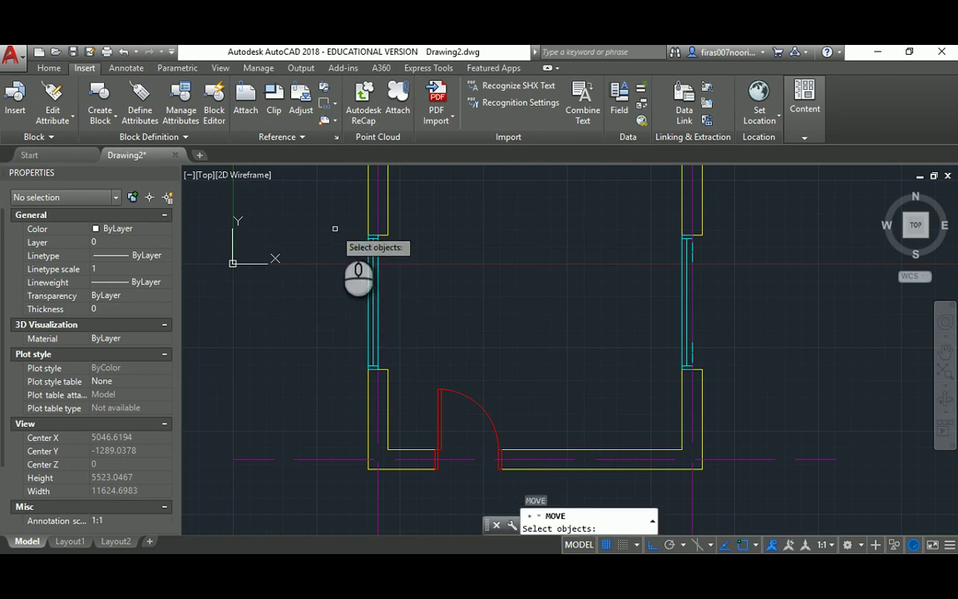
{"action": "left_click", "coordinate": [340, 222]}
{"action": "left_click", "coordinate": [384, 376]}
{"action": "scroll", "coordinate": [384, 376], "scroll_direction": "up", "scroll_amount": 2}
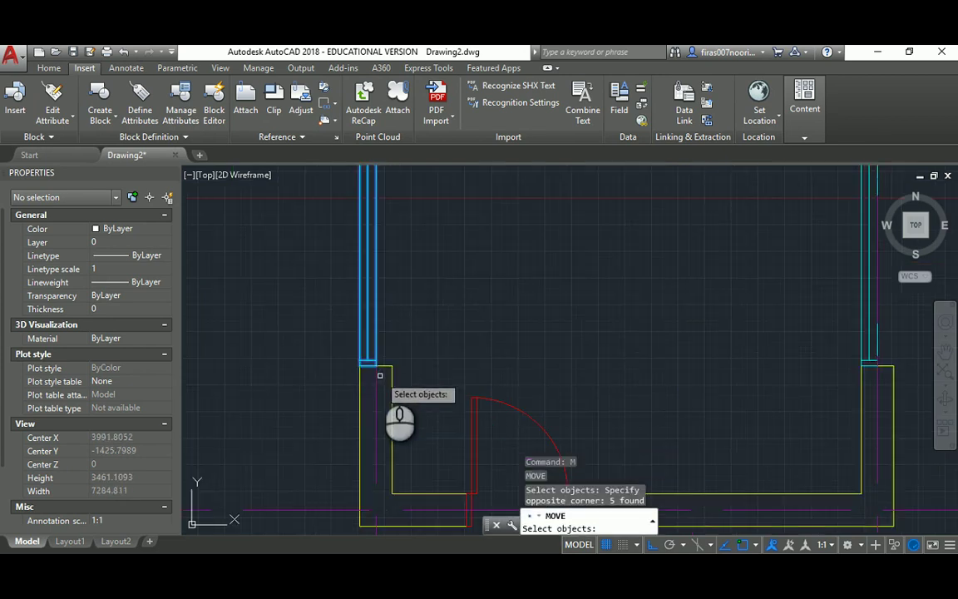
{"action": "key", "text": "Return"}
{"action": "left_click", "coordinate": [388, 363]}
{"action": "left_click", "coordinate": [401, 354]}
{"action": "scroll", "coordinate": [400, 358], "scroll_direction": "down", "scroll_amount": 2}
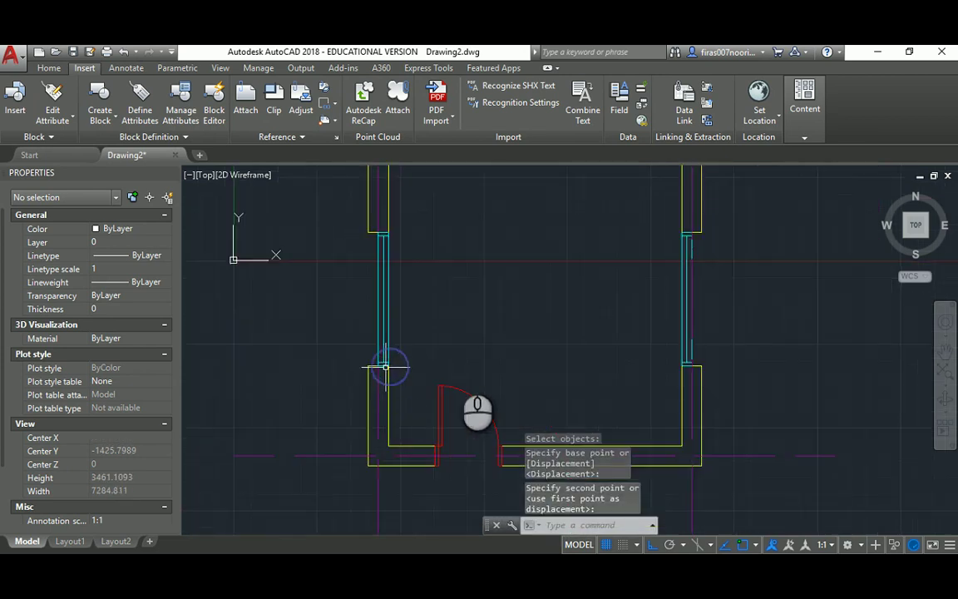
{"action": "scroll", "coordinate": [491, 264], "scroll_direction": "down", "scroll_amount": 2}
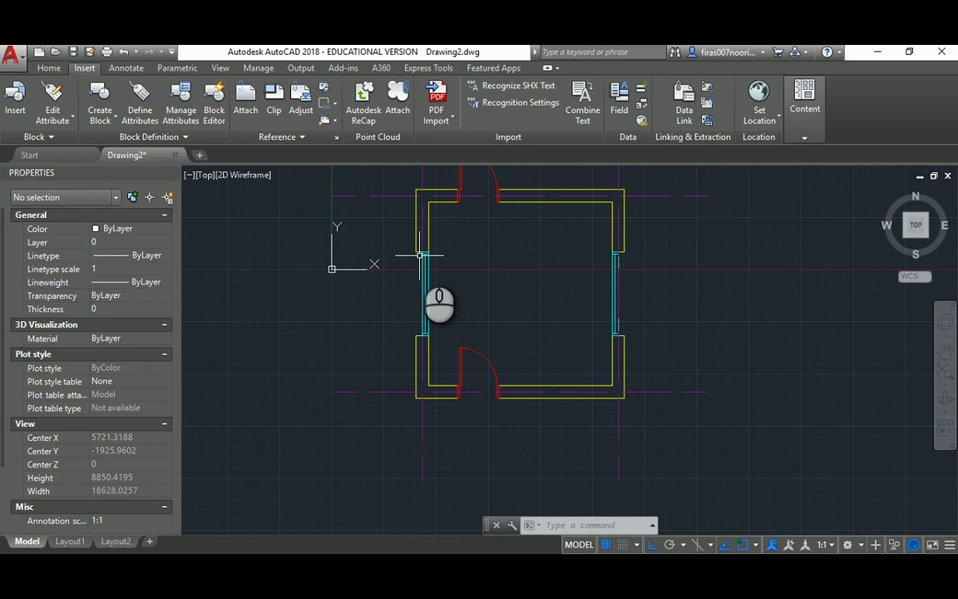
Step: Unlock the Grids layer and close the layer manager
{"action": "type", "text": "la"}
{"action": "key", "text": "Return"}
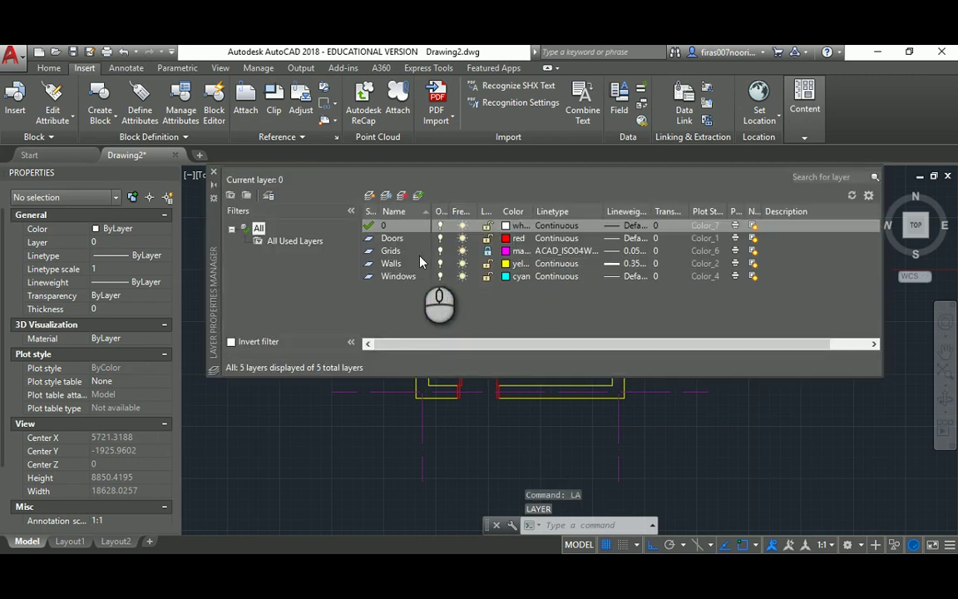
{"action": "left_click", "coordinate": [486, 250]}
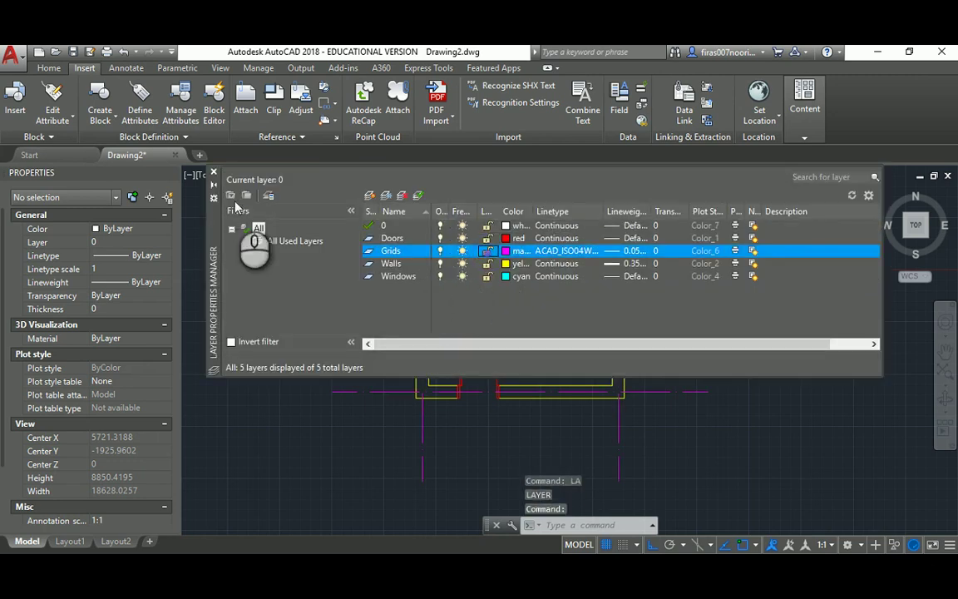
{"action": "left_click", "coordinate": [213, 176]}
Step: Select the upper horizontal grid line and examine its layer, color and linetype properties
{"action": "scroll", "coordinate": [391, 387], "scroll_direction": "up", "scroll_amount": 2}
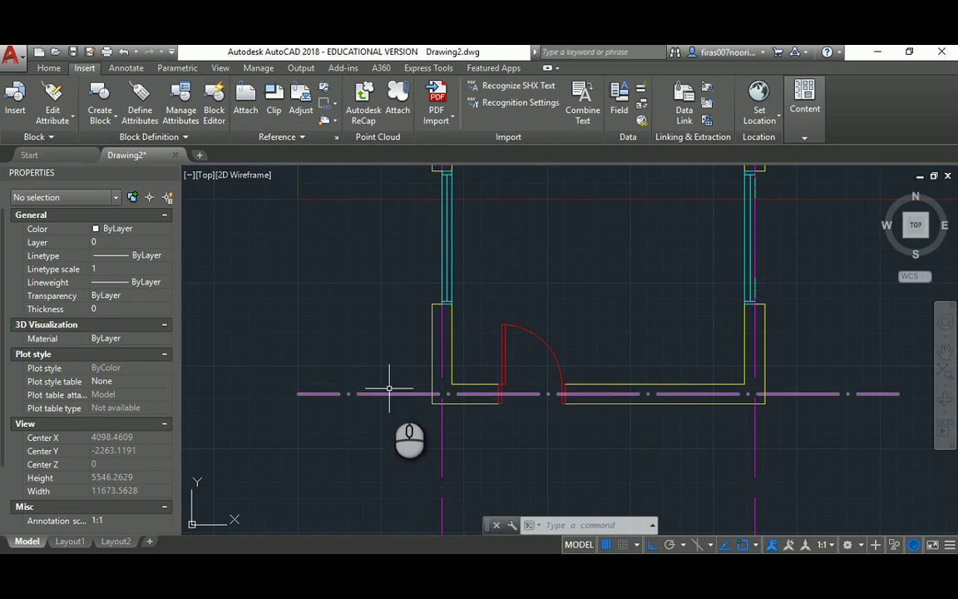
{"action": "scroll", "coordinate": [332, 358], "scroll_direction": "down", "scroll_amount": 3}
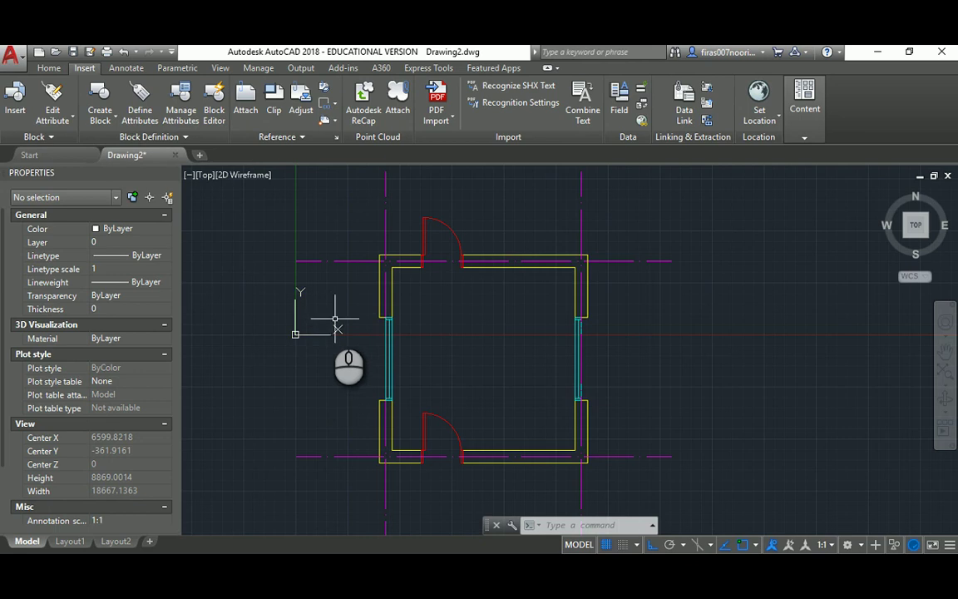
{"action": "left_click", "coordinate": [355, 243]}
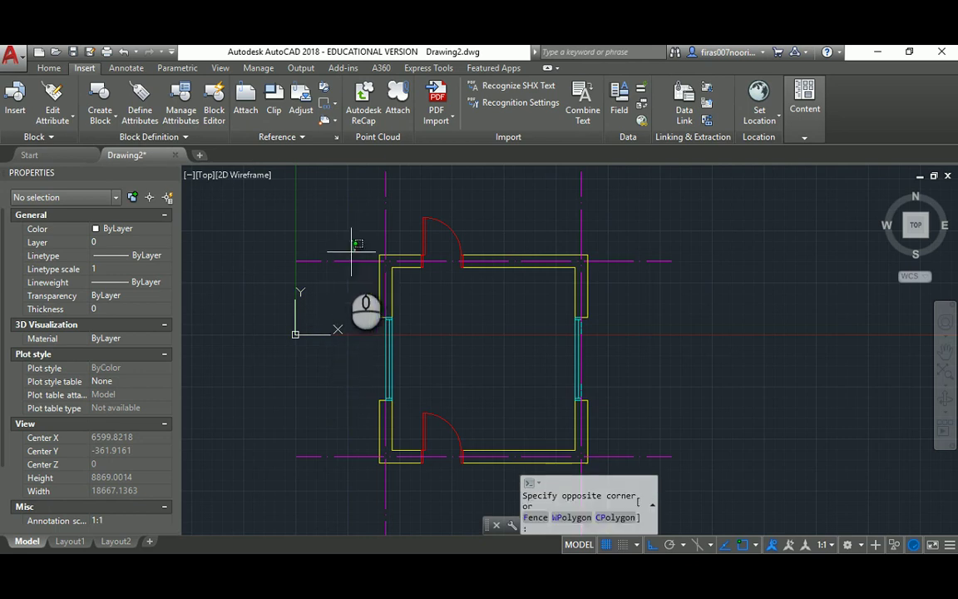
{"action": "left_click", "coordinate": [337, 273]}
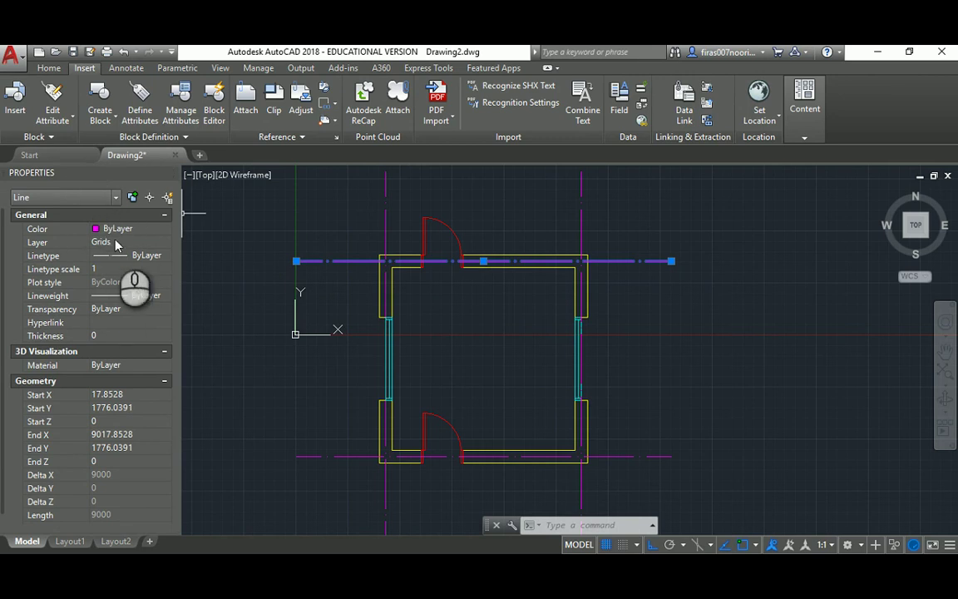
{"action": "middle_click_drag", "start_coordinate": [317, 268], "coordinate": [397, 287]}
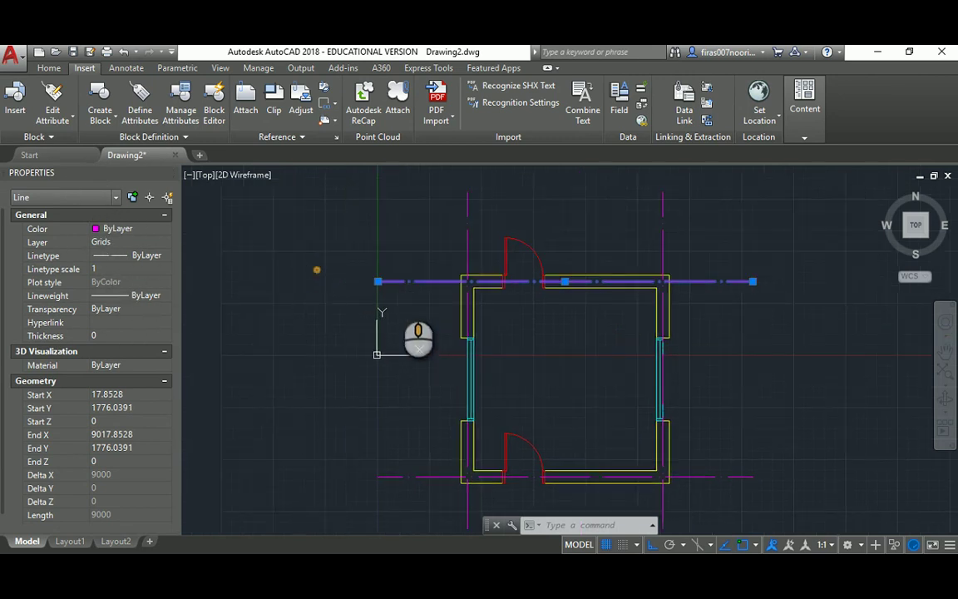
{"action": "left_click", "coordinate": [417, 252]}
{"action": "left_click", "coordinate": [392, 297]}
{"action": "left_click", "coordinate": [414, 254]}
{"action": "left_click", "coordinate": [395, 295]}
{"action": "left_click", "coordinate": [420, 252]}
{"action": "left_click", "coordinate": [403, 296]}
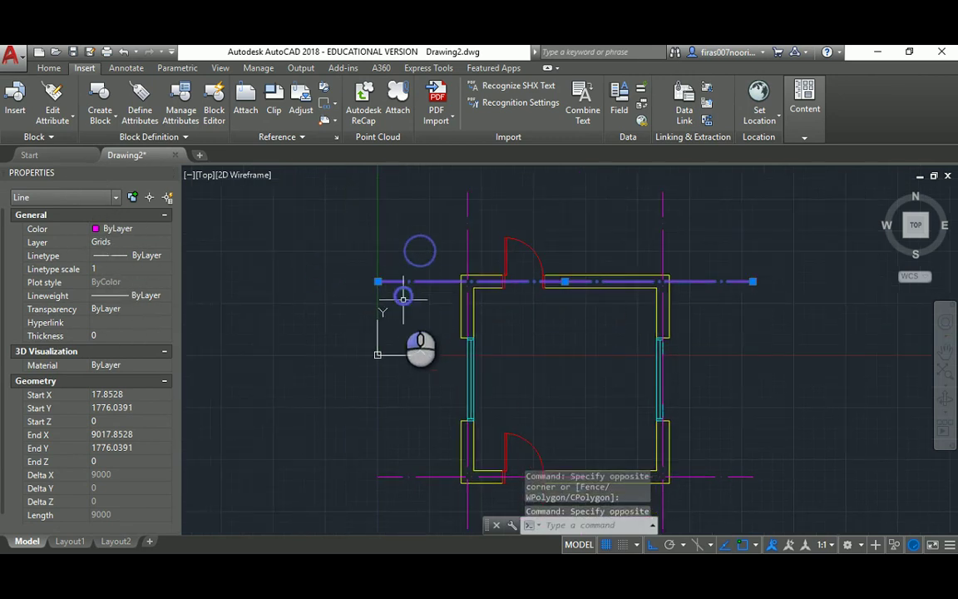
{"action": "middle_click_drag", "start_coordinate": [403, 296], "coordinate": [468, 296]}
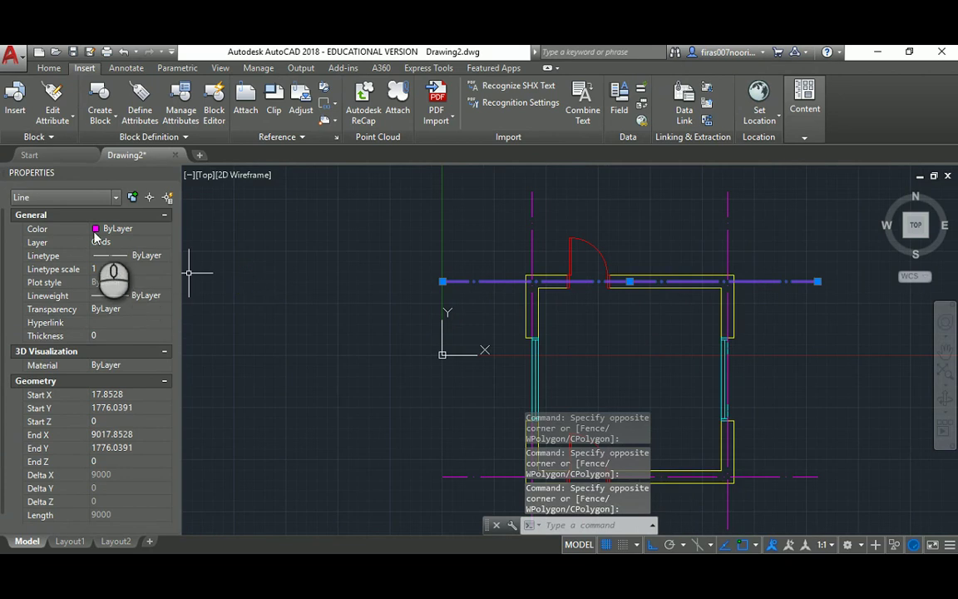
{"action": "middle_click_drag", "start_coordinate": [529, 313], "coordinate": [395, 278]}
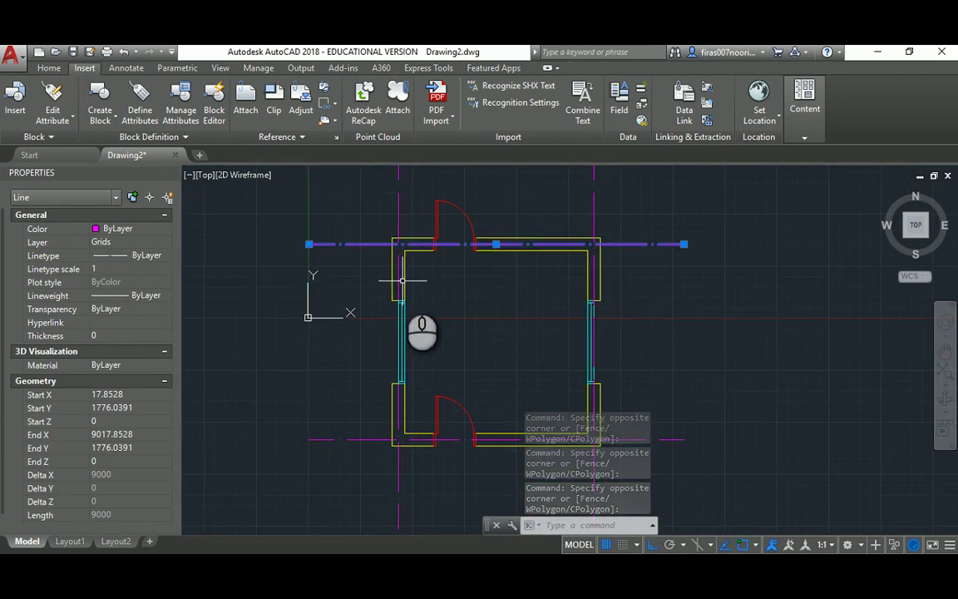
Step: Deselect the grid line and examine the layer and color properties of the left wall's upper inner line
{"action": "key", "text": "Escape"}
{"action": "left_click", "coordinate": [405, 271]}
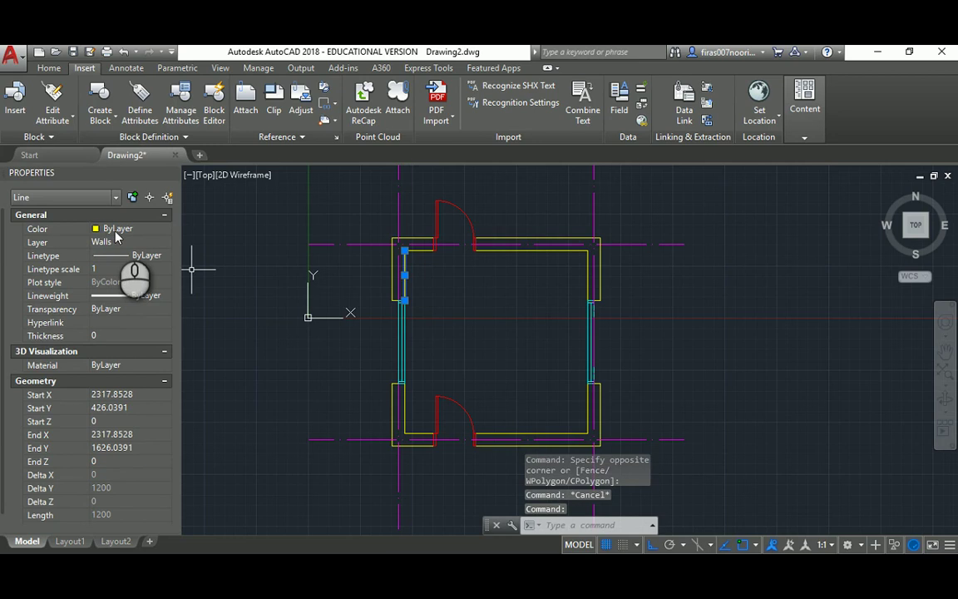
{"action": "key", "text": "Escape"}
Step: Change the Walls layer color to green and check the color property of the short inner wall line beside the upper door
{"action": "middle_click_drag", "start_coordinate": [363, 280], "coordinate": [455, 284]}
{"action": "type", "text": "la"}
{"action": "key", "text": "Return"}
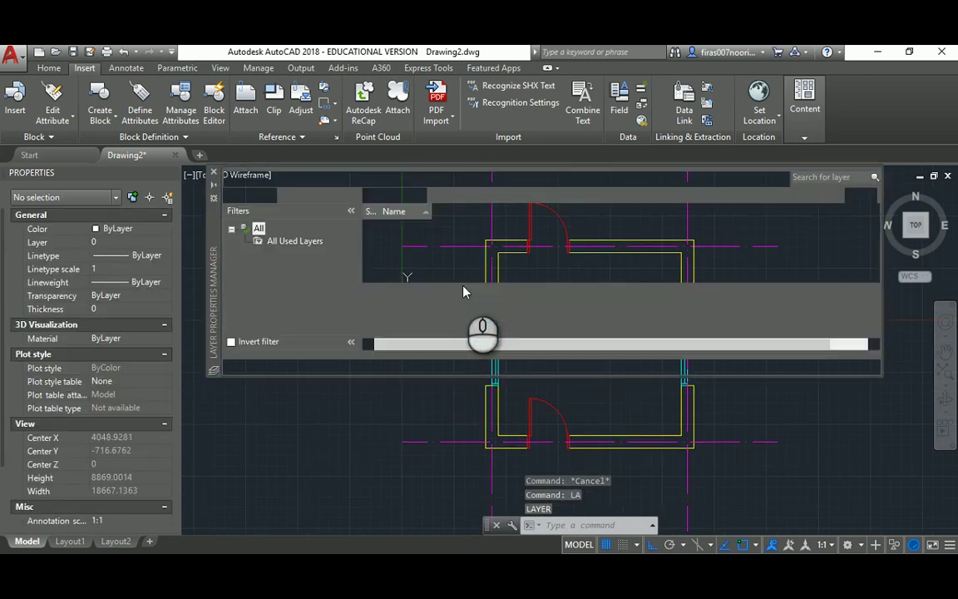
{"action": "mouse_move", "coordinate": [489, 416]}
{"action": "middle_mouse_down"}
{"action": "mouse_move", "coordinate": [481, 442]}
{"action": "mouse_move", "coordinate": [432, 405]}
{"action": "middle_mouse_up"}
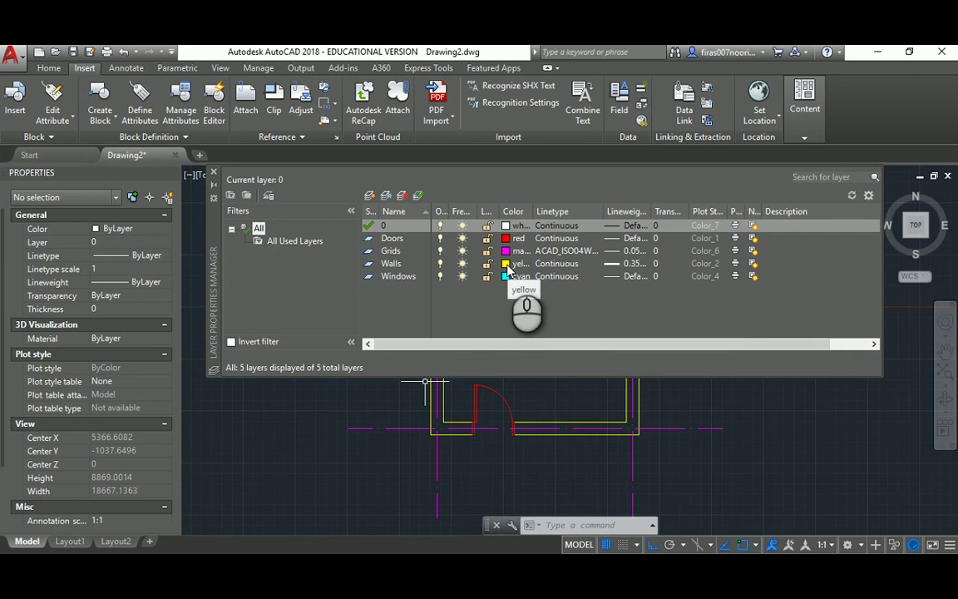
{"action": "left_click", "coordinate": [507, 265]}
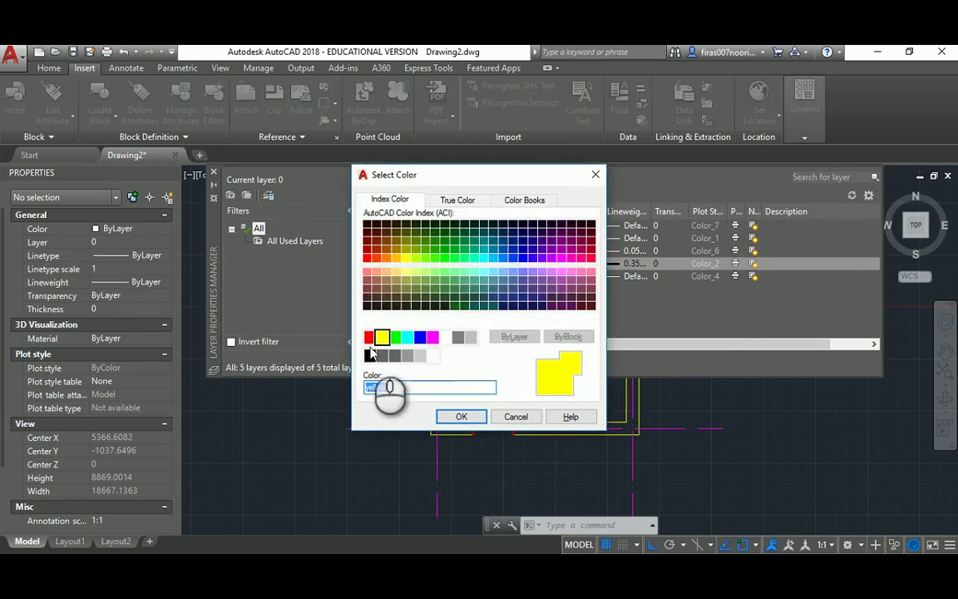
{"action": "left_click", "coordinate": [396, 338]}
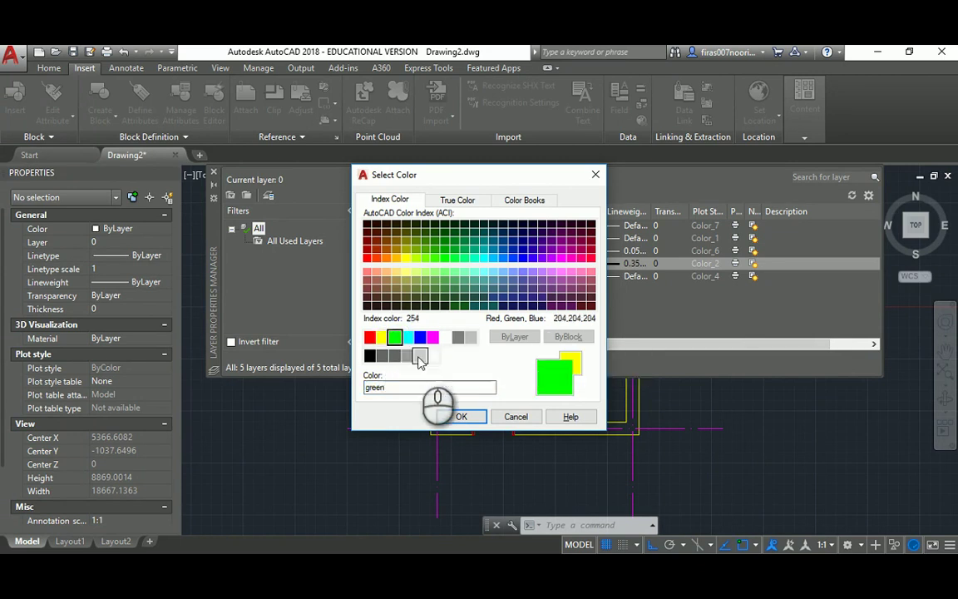
{"action": "left_click", "coordinate": [462, 417]}
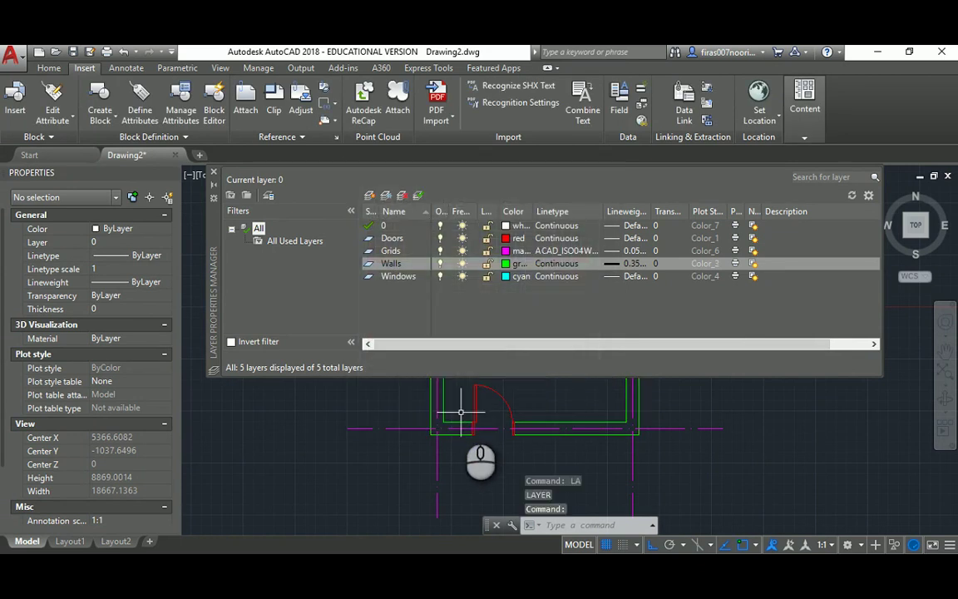
{"action": "left_click", "coordinate": [213, 173]}
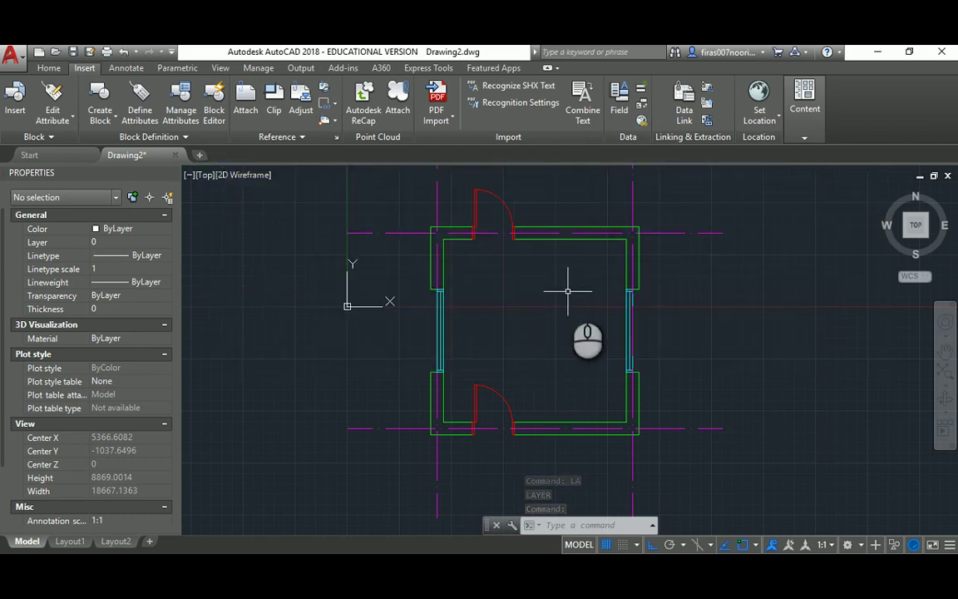
{"action": "left_click", "coordinate": [458, 240]}
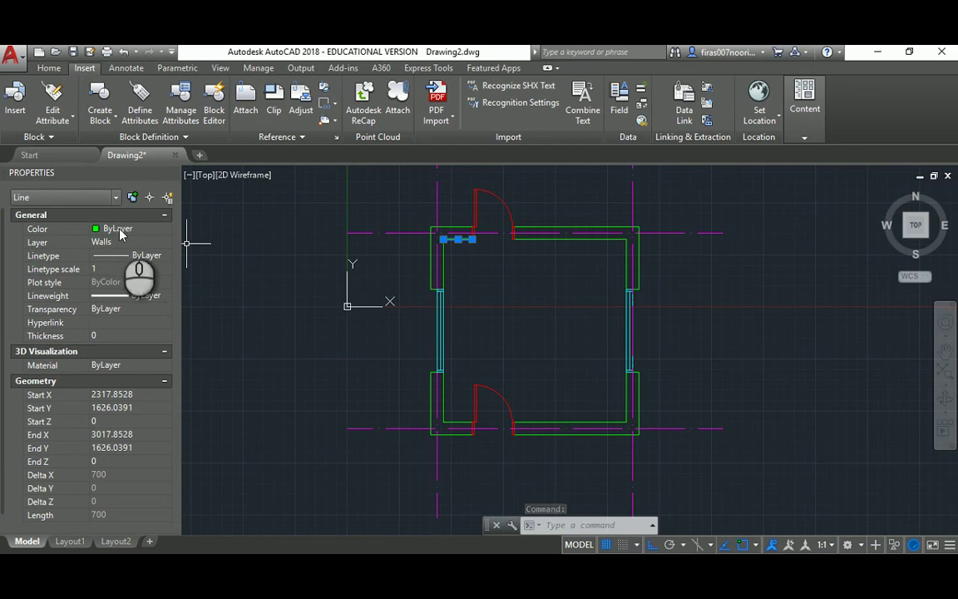
Step: Override the color of the two inner wall lines meeting at the upper-left corner with Green and deselect them
{"action": "left_click", "coordinate": [444, 255]}
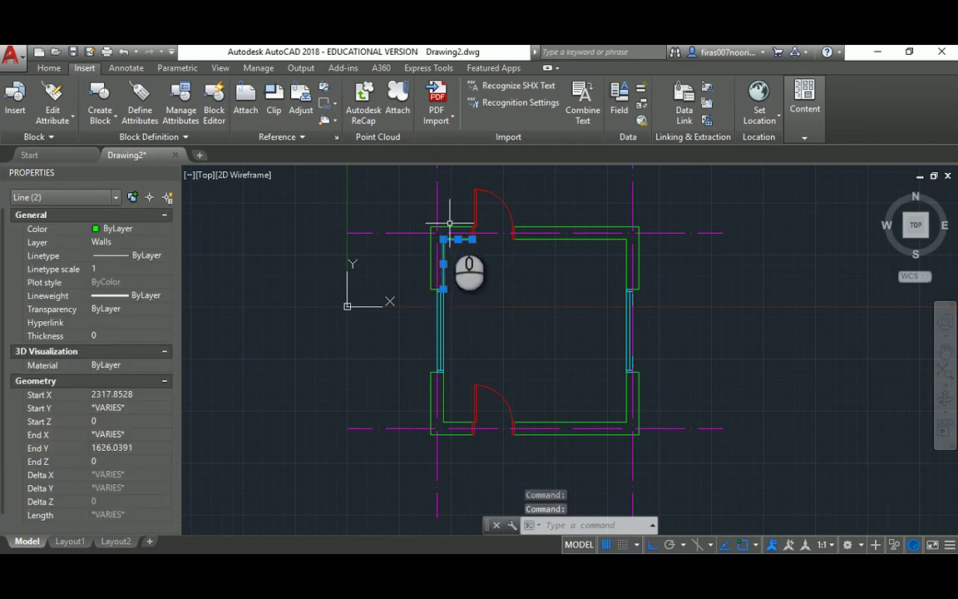
{"action": "scroll", "coordinate": [361, 270], "scroll_direction": "up", "scroll_amount": 2}
{"action": "left_click", "coordinate": [132, 228]}
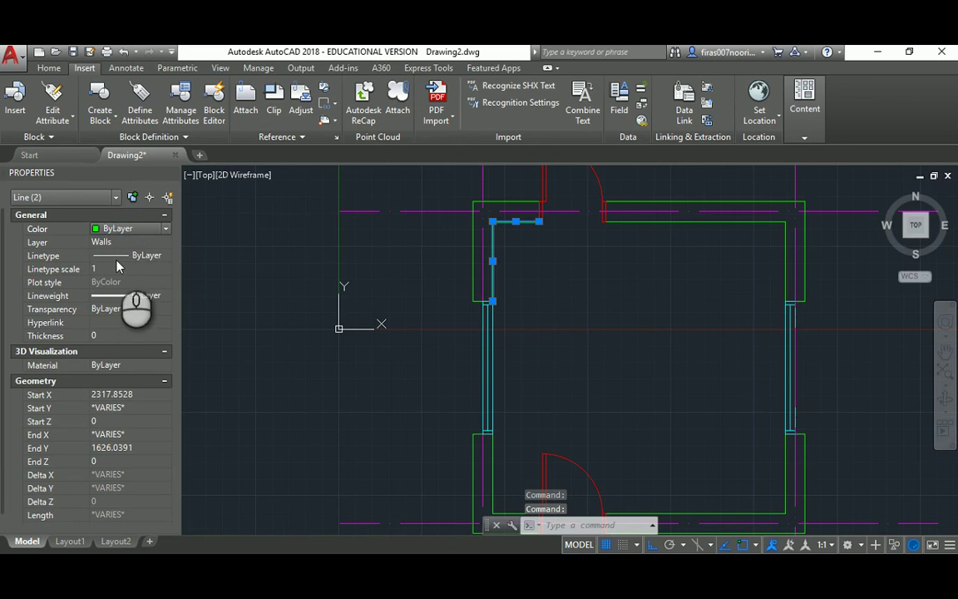
{"action": "left_click", "coordinate": [133, 228]}
{"action": "left_click", "coordinate": [114, 293]}
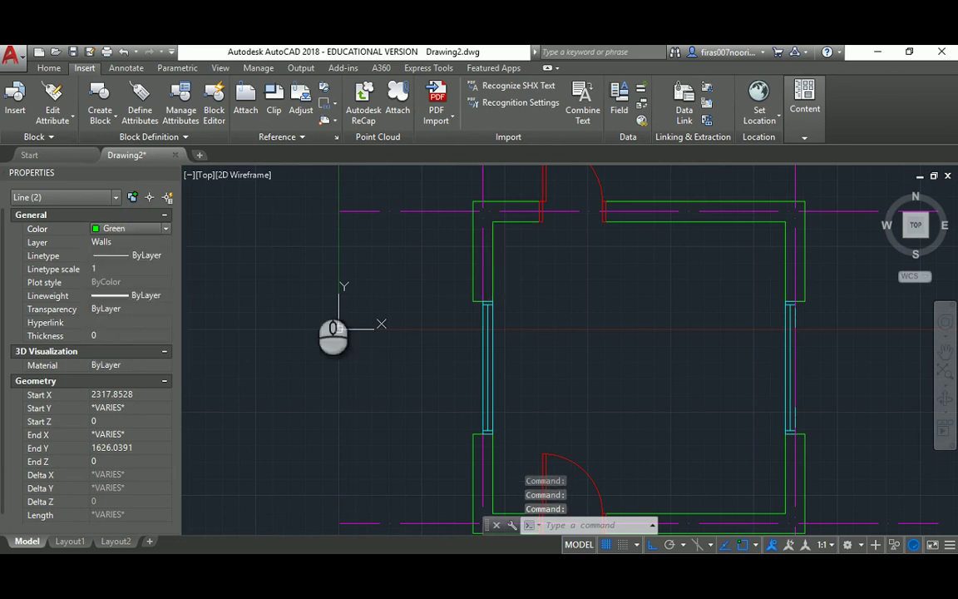
{"action": "scroll", "coordinate": [450, 267], "scroll_direction": "down", "scroll_amount": 4}
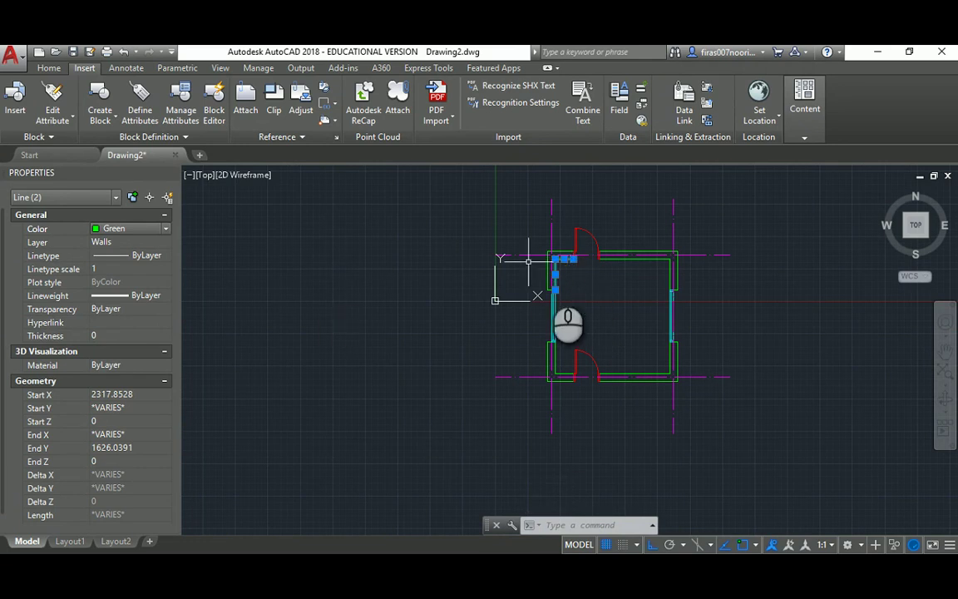
{"action": "key", "text": "Escape"}
{"action": "key", "text": "Escape"}
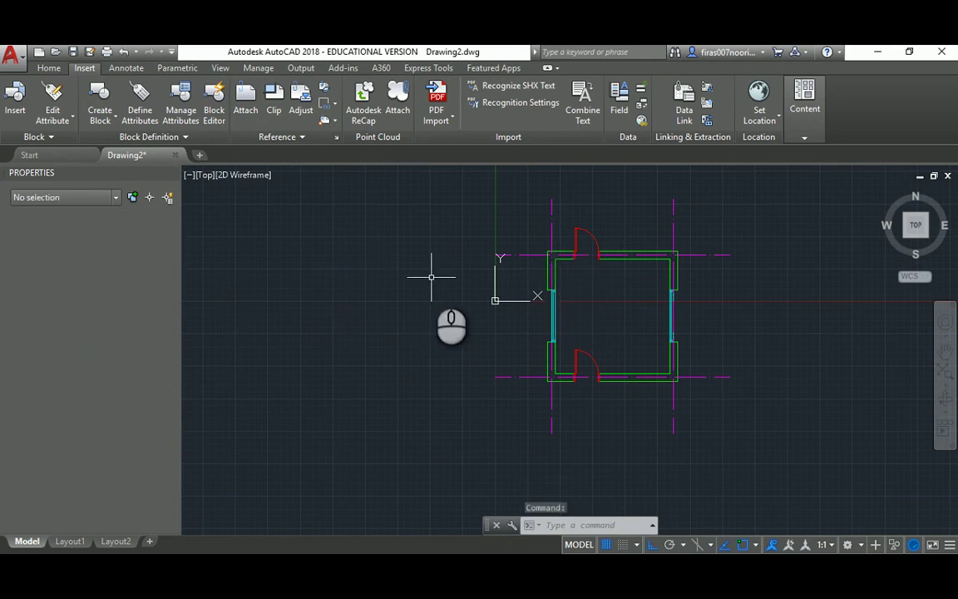
Step: Change the Walls layer color to yellow and close the layer manager
{"action": "type", "text": "la"}
{"action": "key", "text": "Return"}
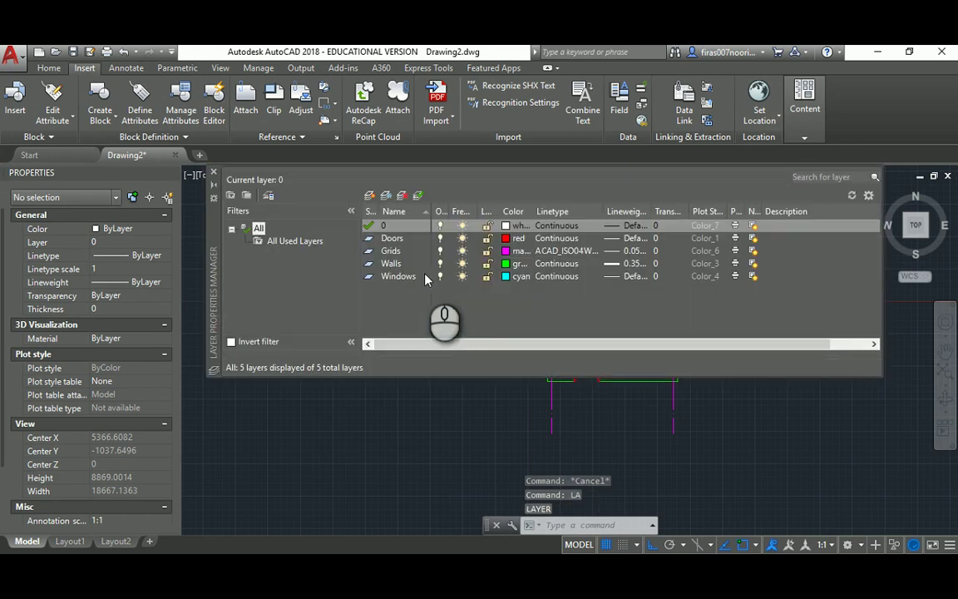
{"action": "left_click", "coordinate": [507, 265]}
{"action": "left_click", "coordinate": [382, 337]}
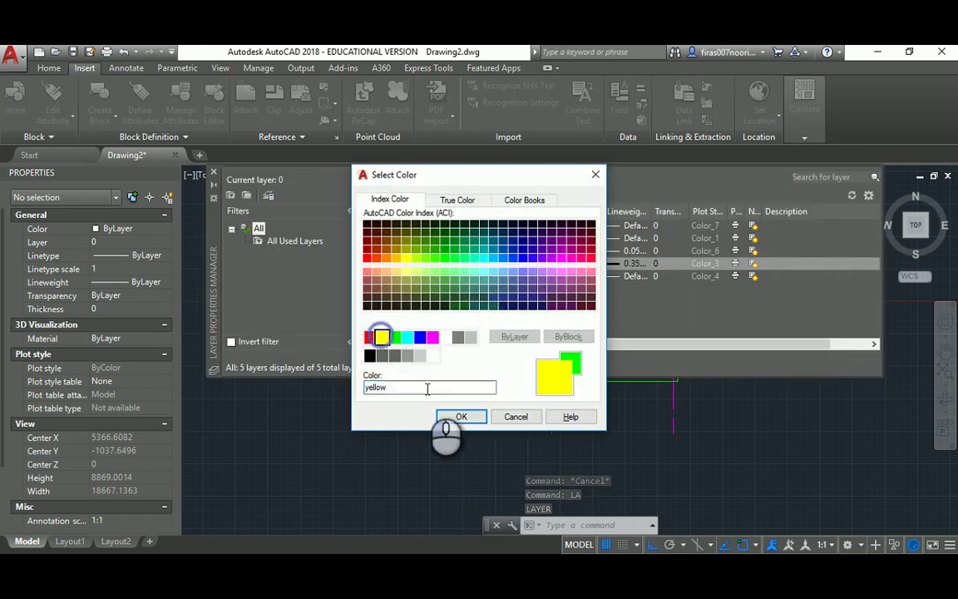
{"action": "left_click", "coordinate": [461, 417]}
{"action": "left_click", "coordinate": [213, 173]}
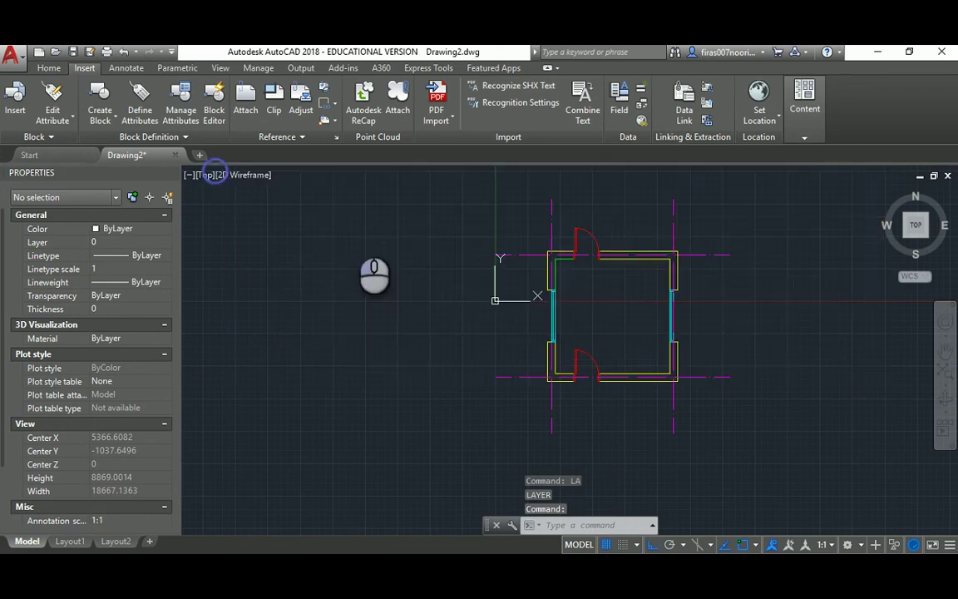
Step: Check the color property of the left wall's upper inner line, then select and deselect the wall's outer line for comparison
{"action": "scroll", "coordinate": [546, 267], "scroll_direction": "up", "scroll_amount": 2}
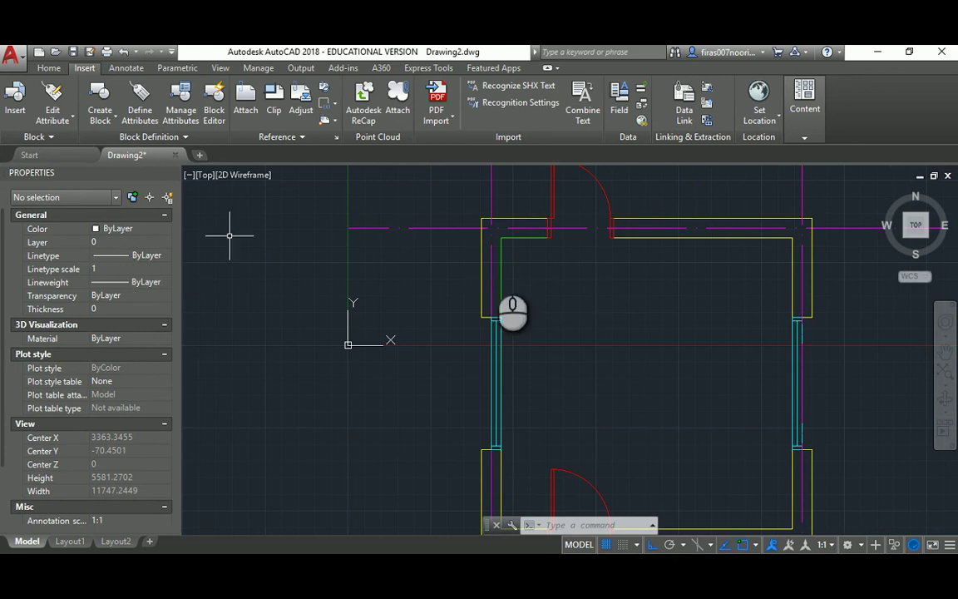
{"action": "left_click", "coordinate": [502, 249]}
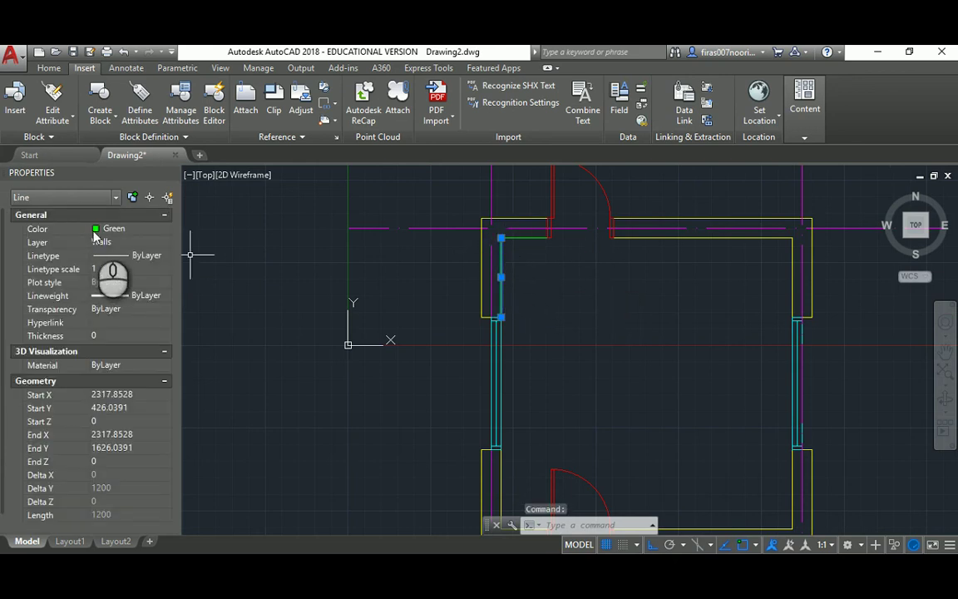
{"action": "key", "text": "Escape"}
{"action": "key", "text": "Escape"}
{"action": "key", "text": "Escape"}
{"action": "left_click", "coordinate": [481, 242]}
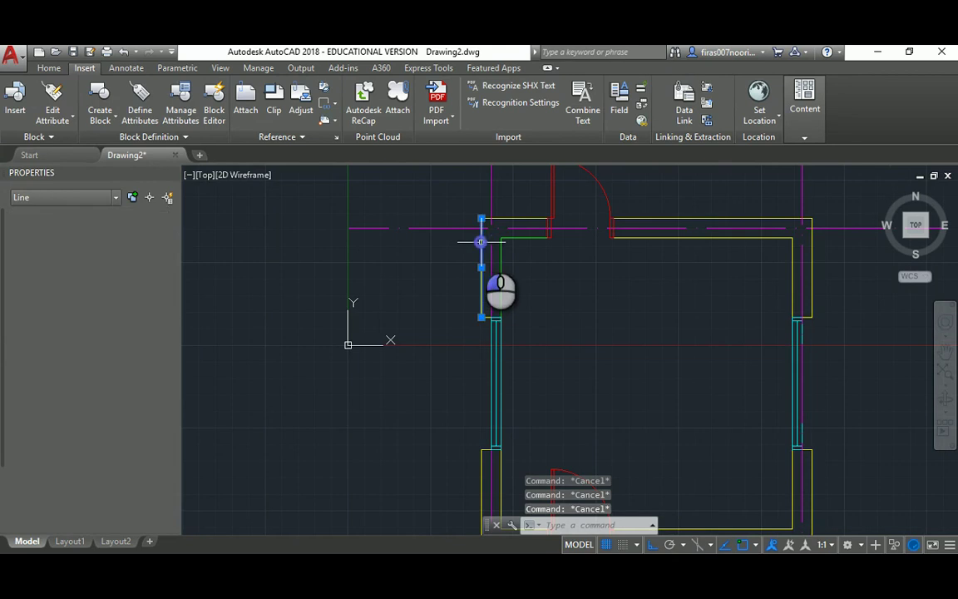
{"action": "key", "text": "Escape"}
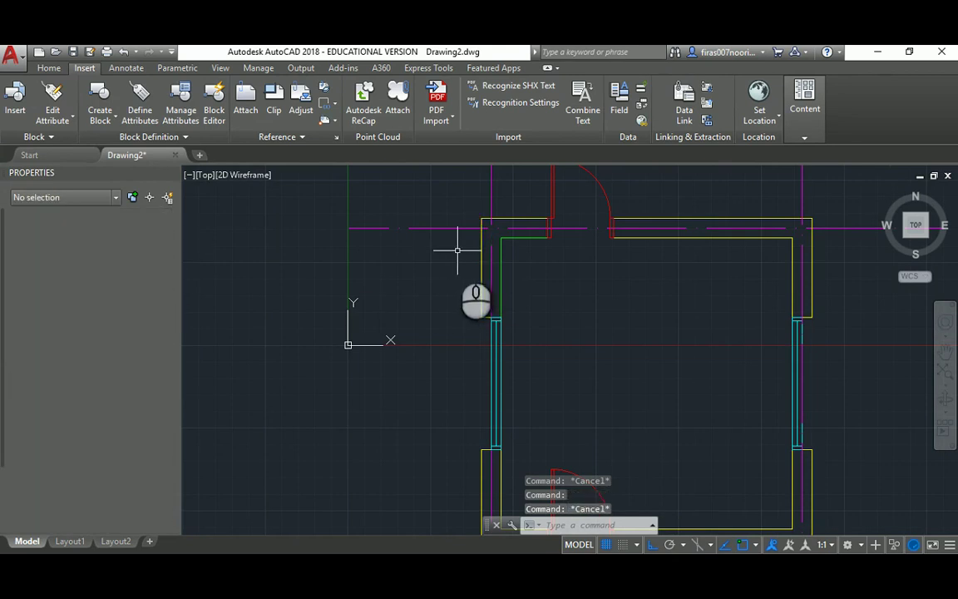
{"action": "key", "text": "Escape"}
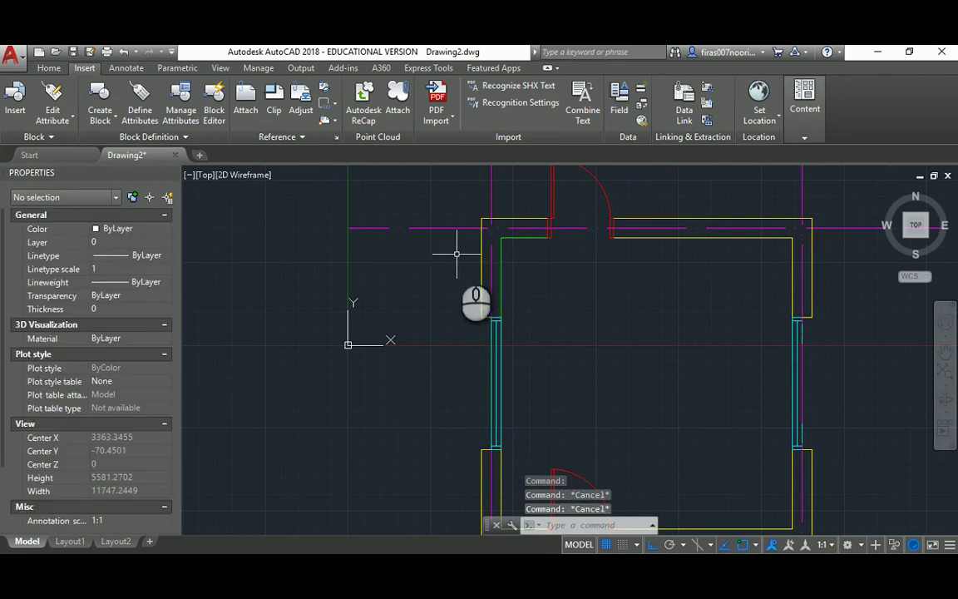
Step: Match the properties of the left wall's upper outer line onto the two green inner wall lines
{"action": "type", "text": "ma"}
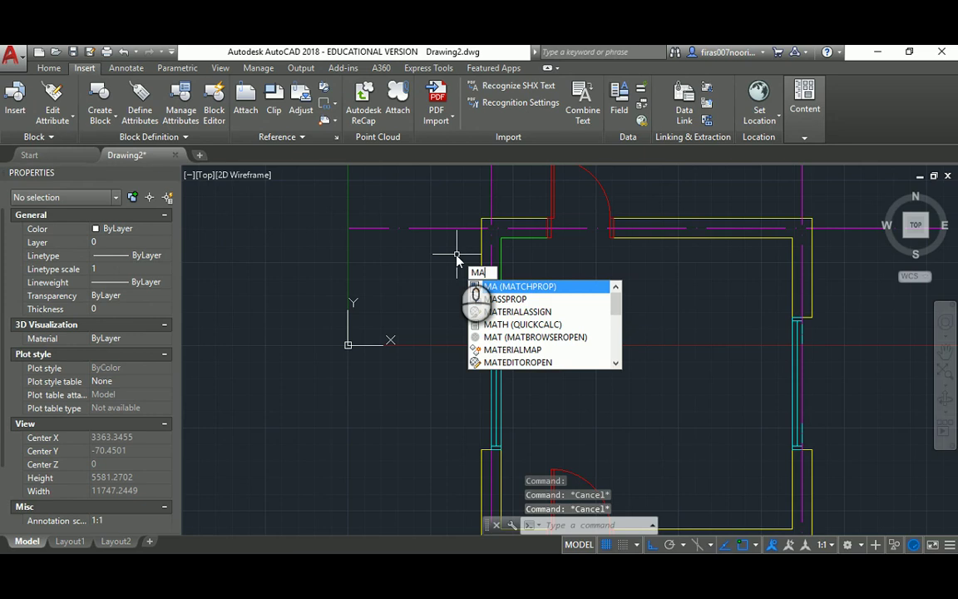
{"action": "key", "text": "Return"}
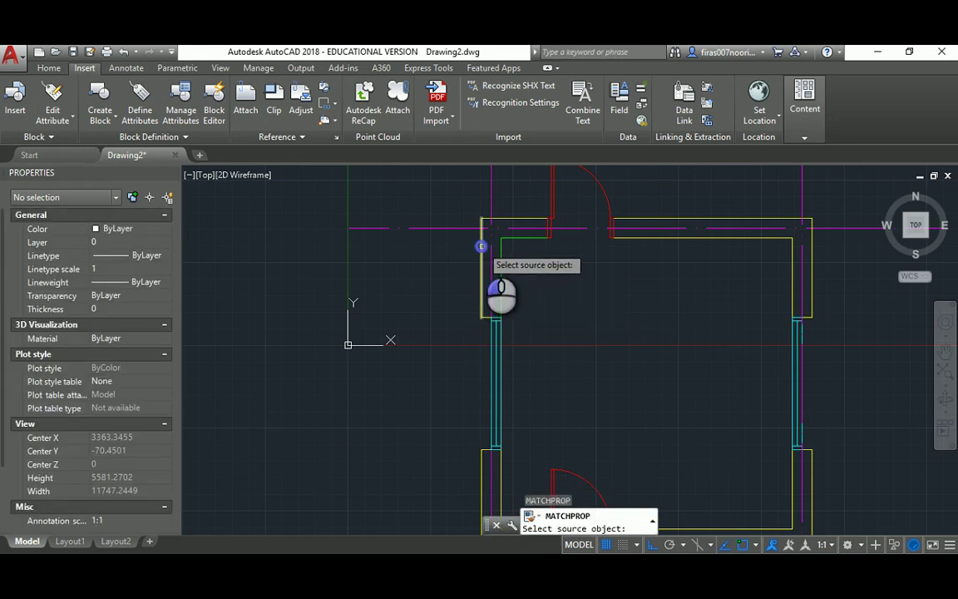
{"action": "left_click", "coordinate": [481, 247]}
{"action": "left_click", "coordinate": [507, 242]}
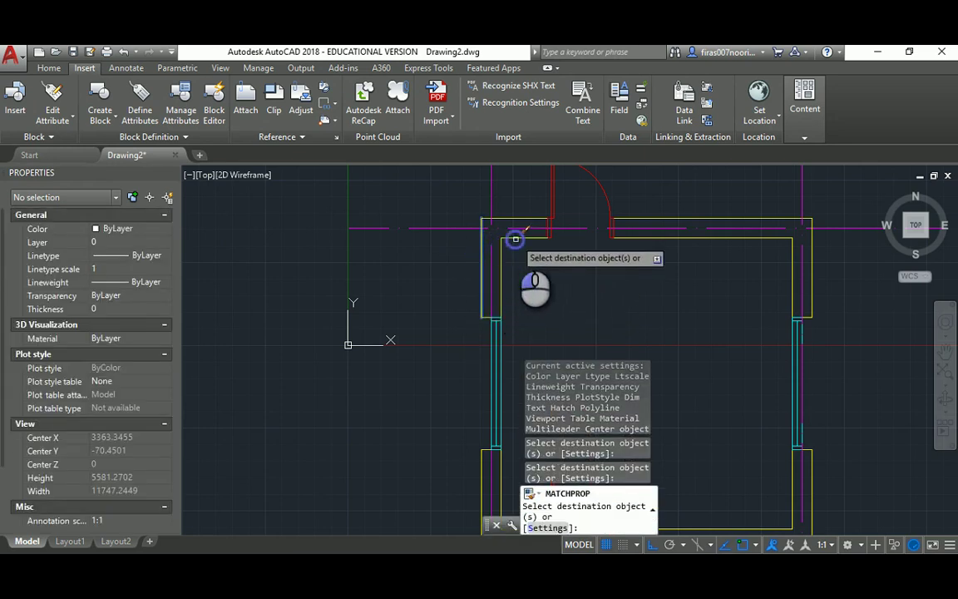
{"action": "middle_click_drag", "start_coordinate": [406, 239], "coordinate": [341, 261]}
{"action": "key", "text": "Escape"}
{"action": "key", "text": "Escape"}
{"action": "key", "text": "Escape"}
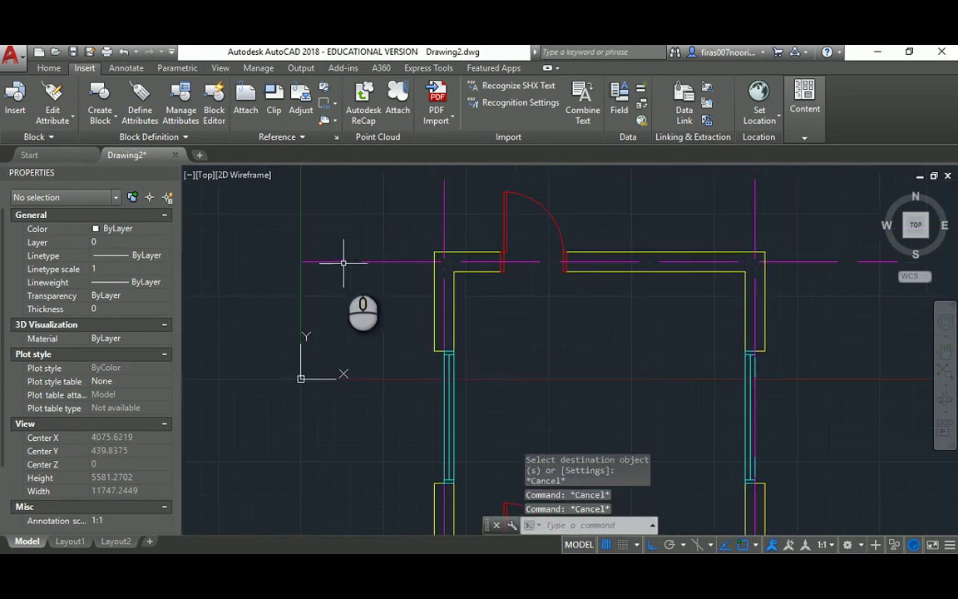
Step: Match the upper outer wall line's properties onto the left vertical grid line and undo the match
{"action": "type", "text": "ma"}
{"action": "key", "text": "Return"}
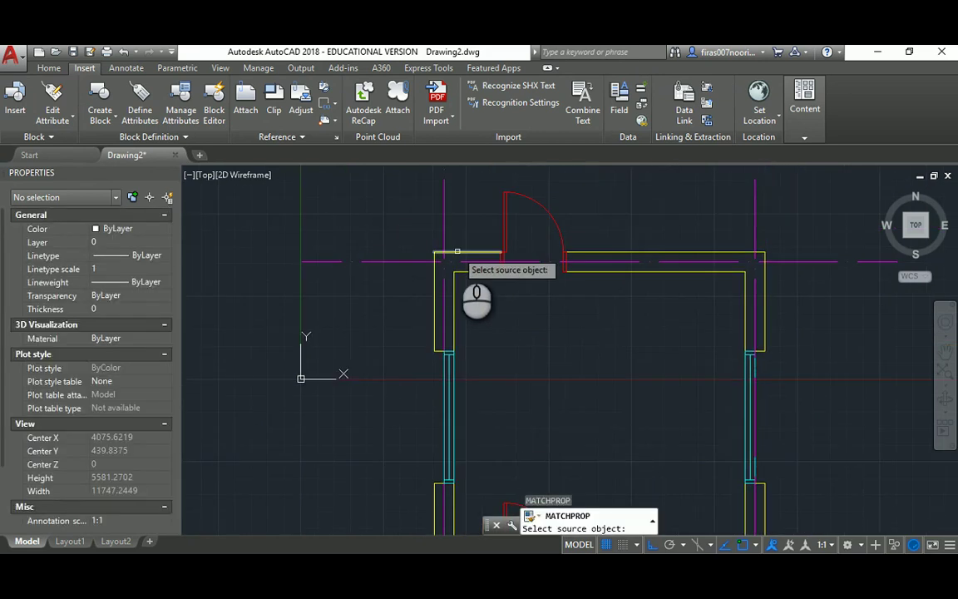
{"action": "left_click", "coordinate": [457, 250]}
{"action": "left_click", "coordinate": [444, 224]}
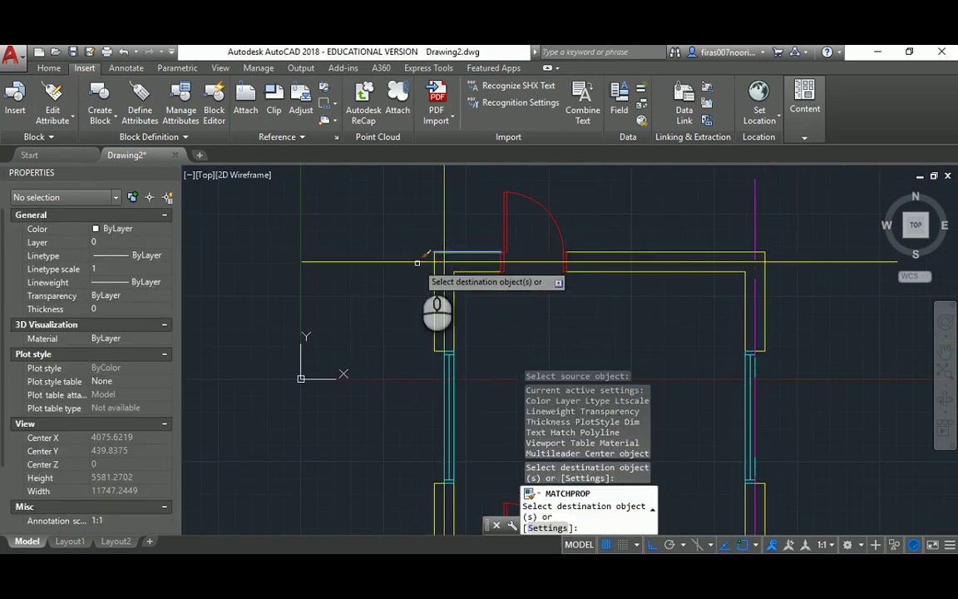
{"action": "key", "text": "Escape"}
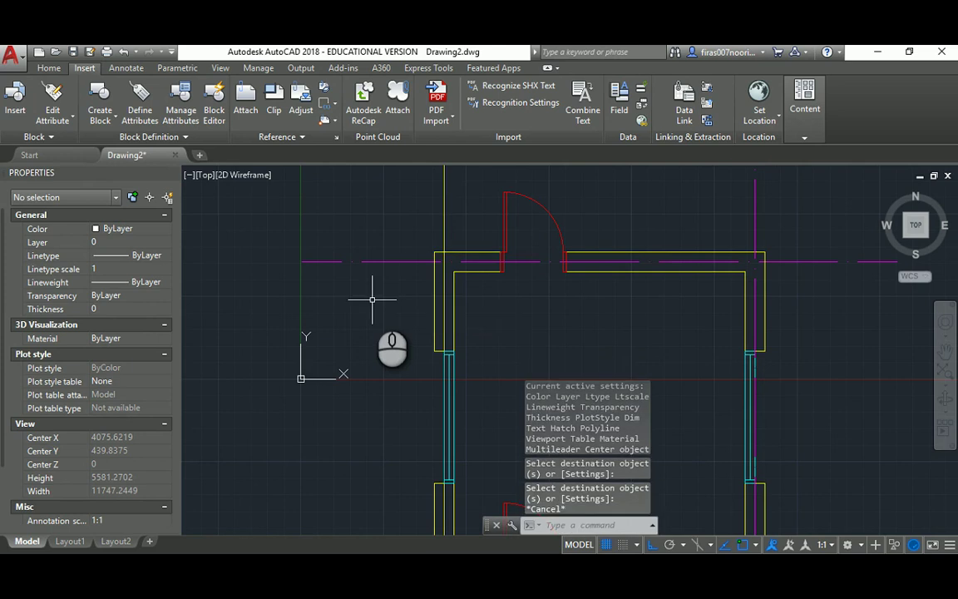
{"action": "key", "text": "ctrl+z"}
Step: Override the color of the right vertical grid line with Blue
{"action": "scroll", "coordinate": [391, 279], "scroll_direction": "down", "scroll_amount": 2}
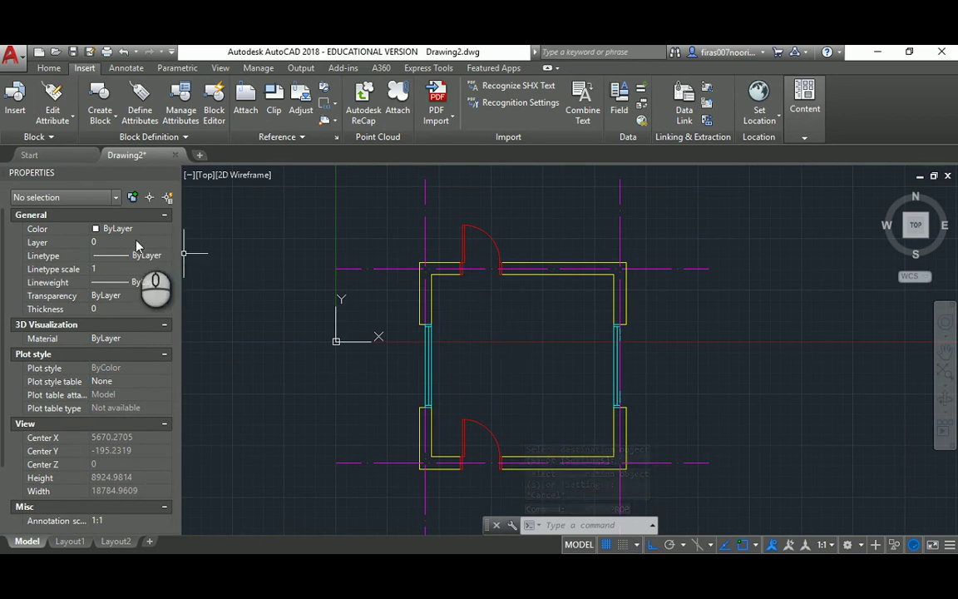
{"action": "left_click", "coordinate": [640, 187]}
{"action": "left_click", "coordinate": [593, 201]}
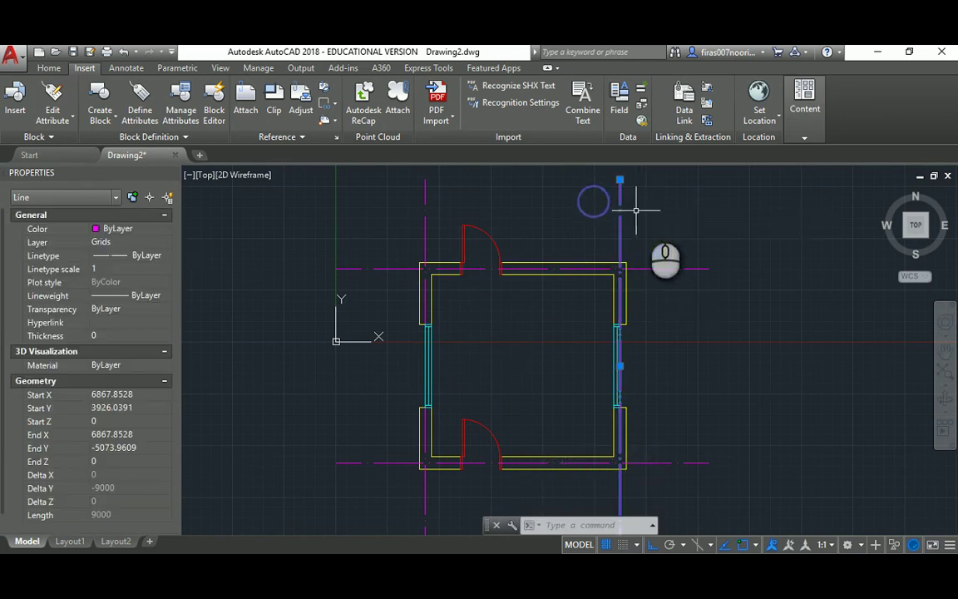
{"action": "left_click", "coordinate": [142, 229]}
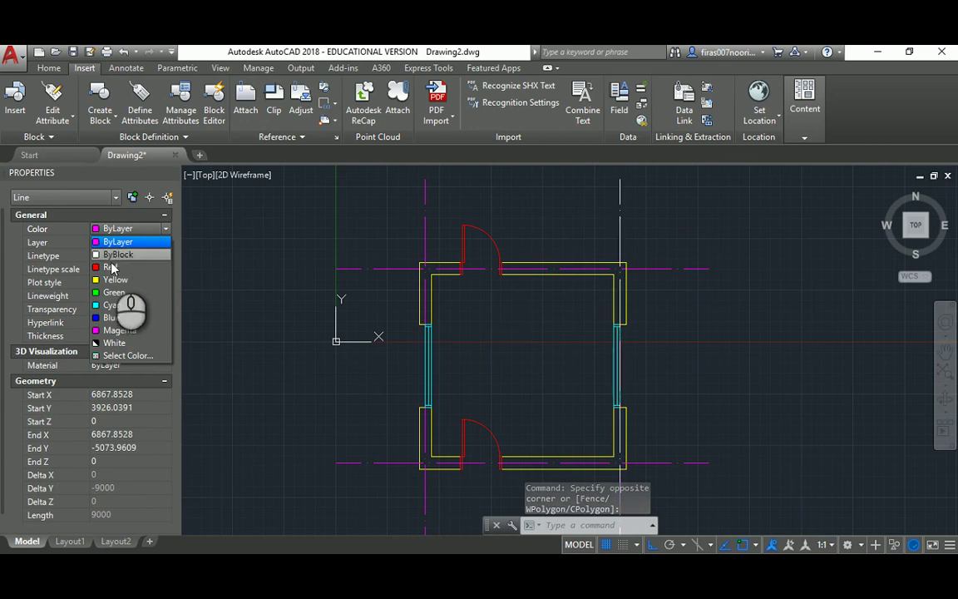
{"action": "left_click", "coordinate": [117, 321]}
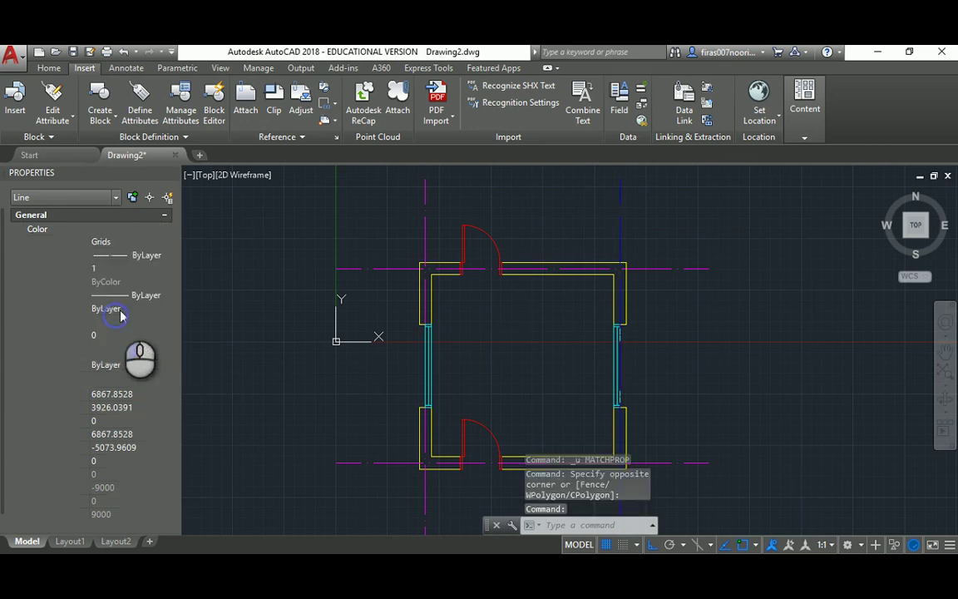
{"action": "middle_click_drag", "start_coordinate": [619, 267], "coordinate": [532, 256]}
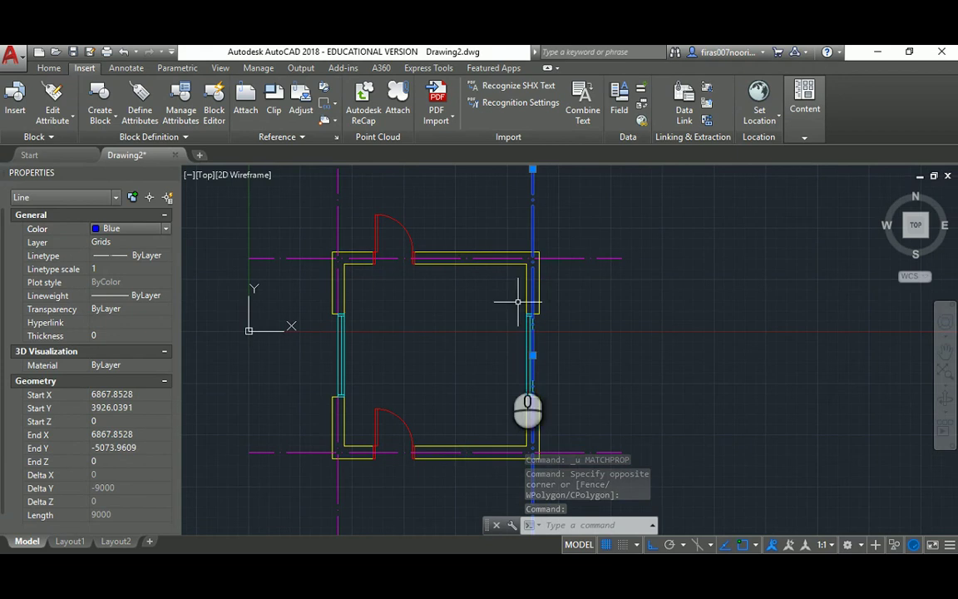
{"action": "scroll", "coordinate": [464, 342], "scroll_direction": "down", "scroll_amount": 2}
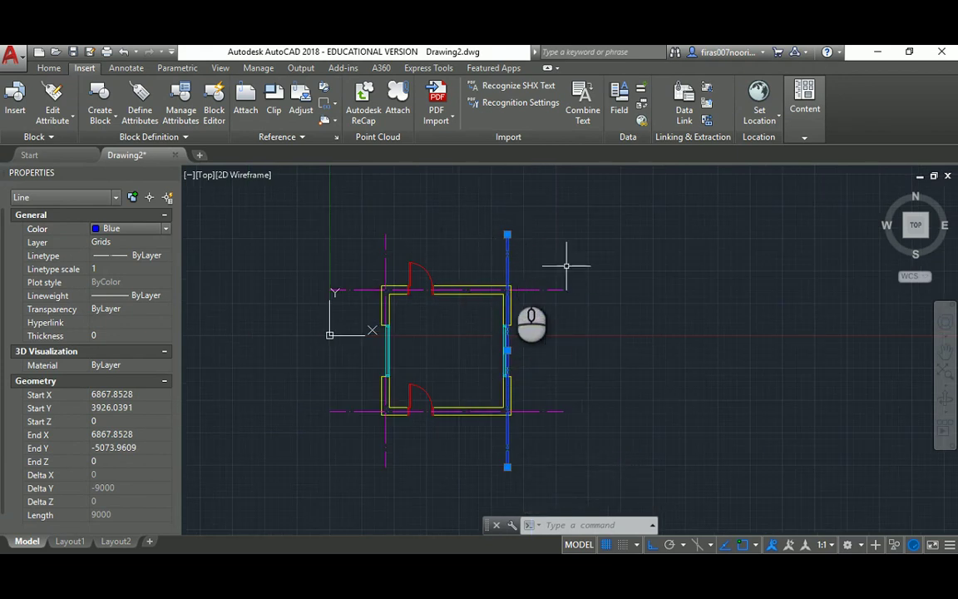
Step: Set the right vertical grid line's color back to ByLayer and deselect it
{"action": "left_click", "coordinate": [130, 230]}
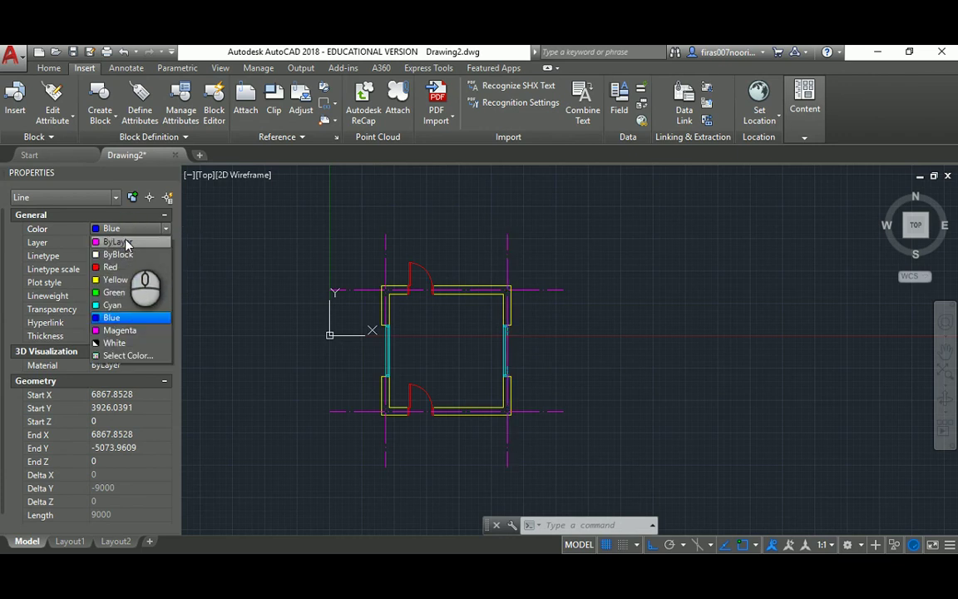
{"action": "left_click", "coordinate": [126, 242]}
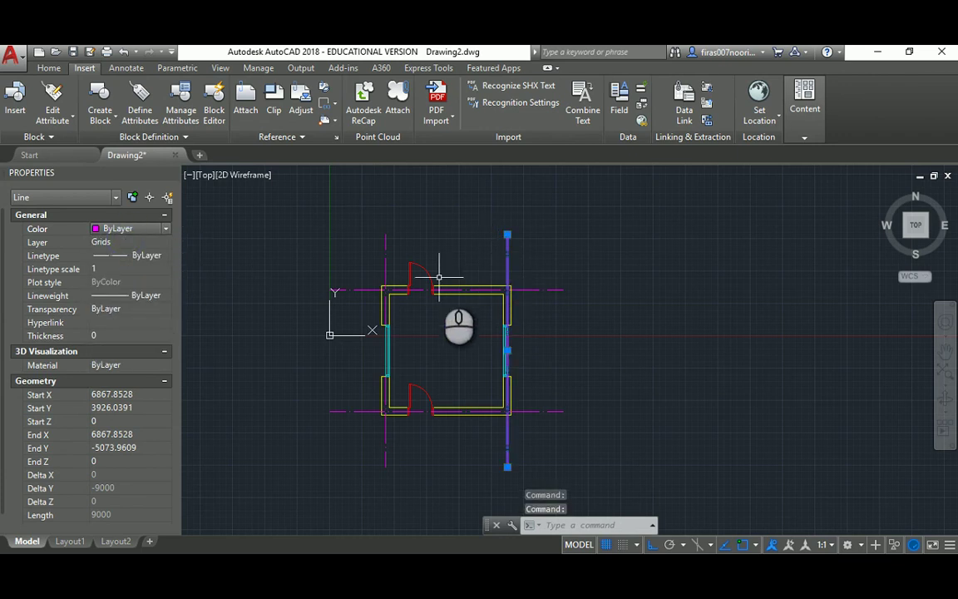
{"action": "key", "text": "Escape"}
Step: Examine the color, layer and linetype of the upper door's arc
{"action": "scroll", "coordinate": [428, 321], "scroll_direction": "up", "scroll_amount": 2}
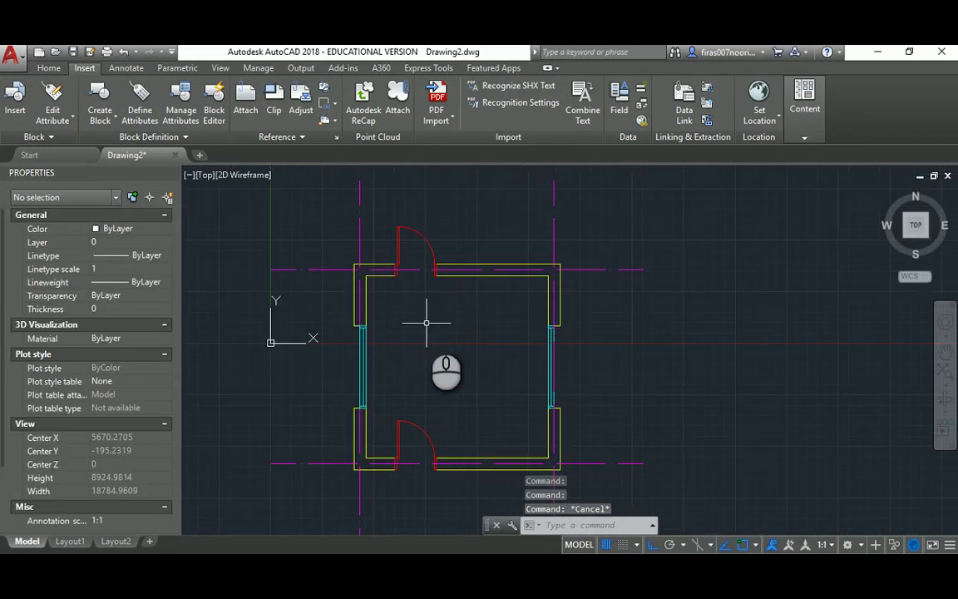
{"action": "middle_click_drag", "start_coordinate": [451, 323], "coordinate": [398, 318]}
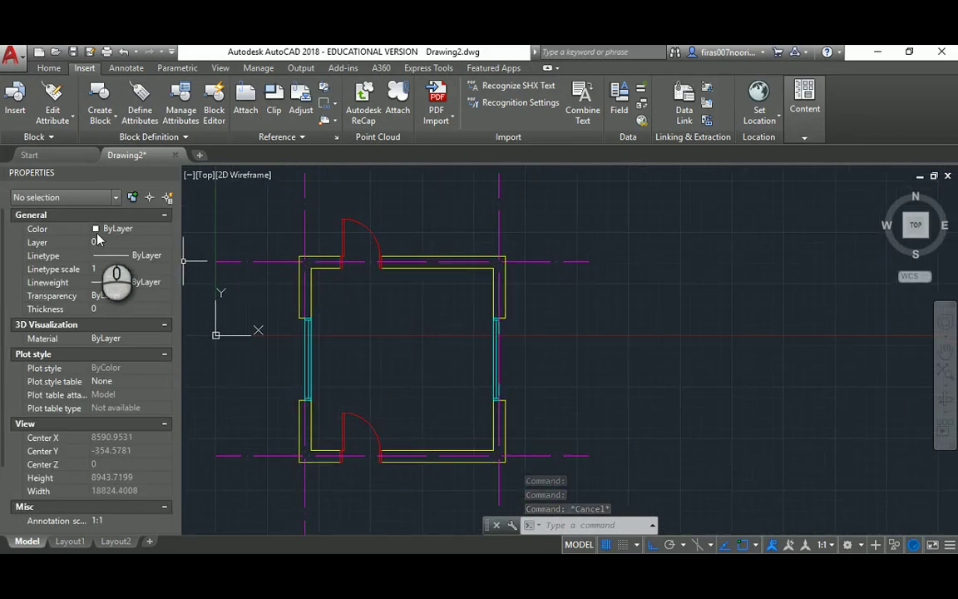
{"action": "mouse_move", "coordinate": [348, 220]}
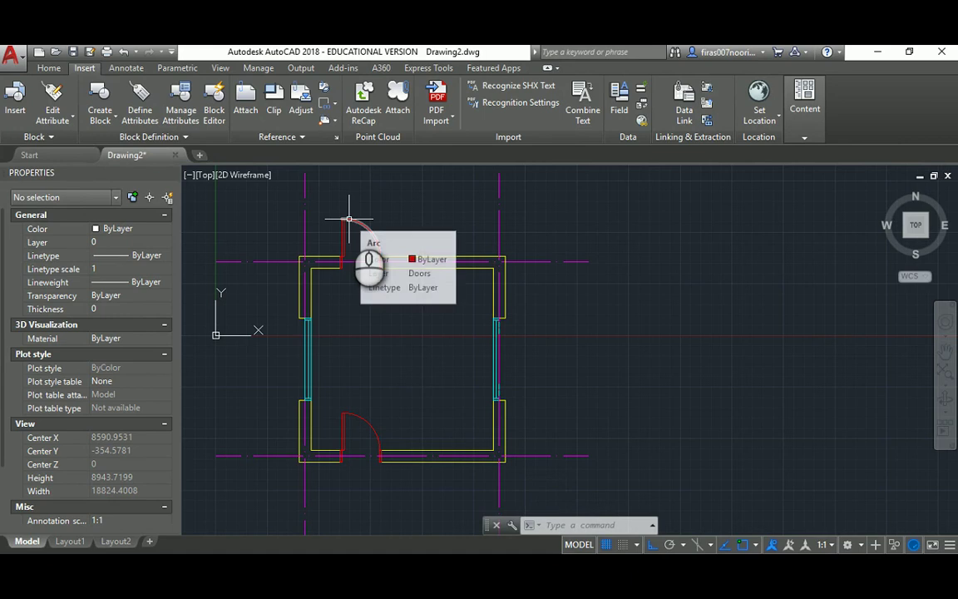